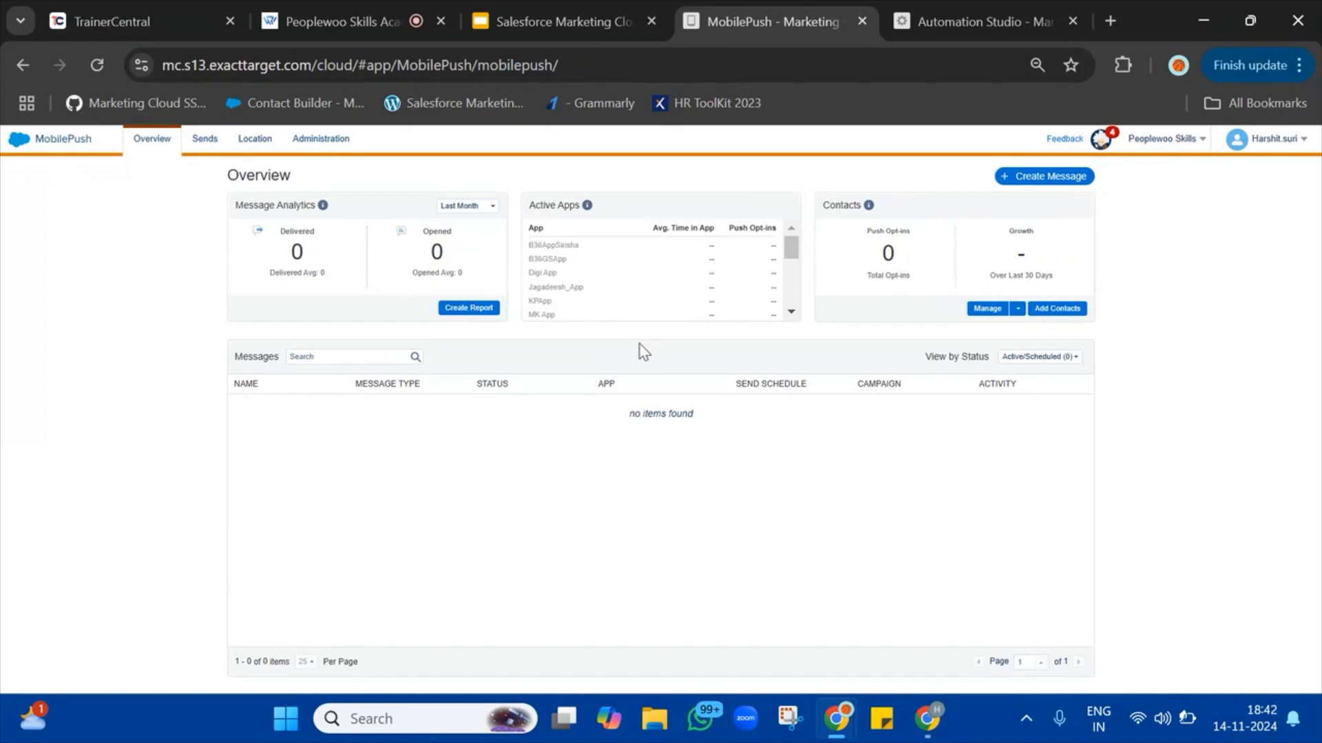
- Create a new MobilePush app named Peoplewoo in the administration area and save it
click(334, 153)
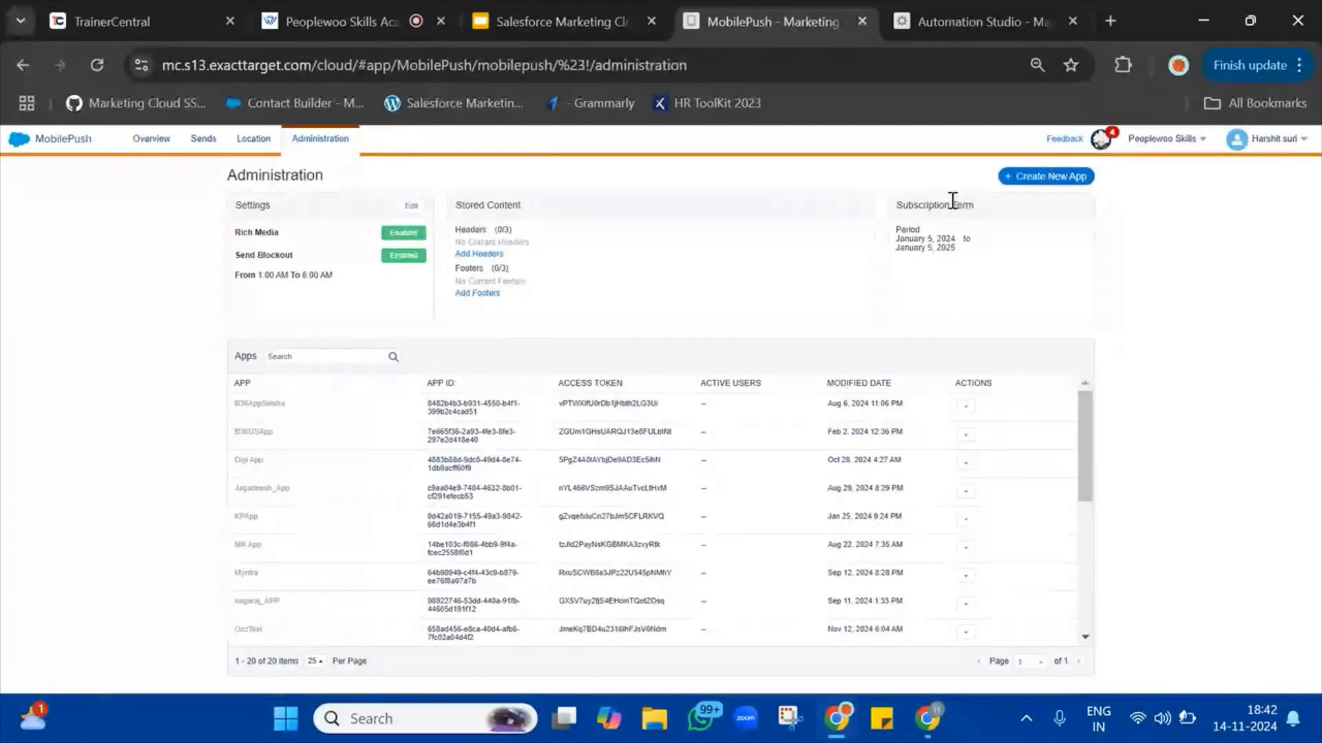
click(1068, 181)
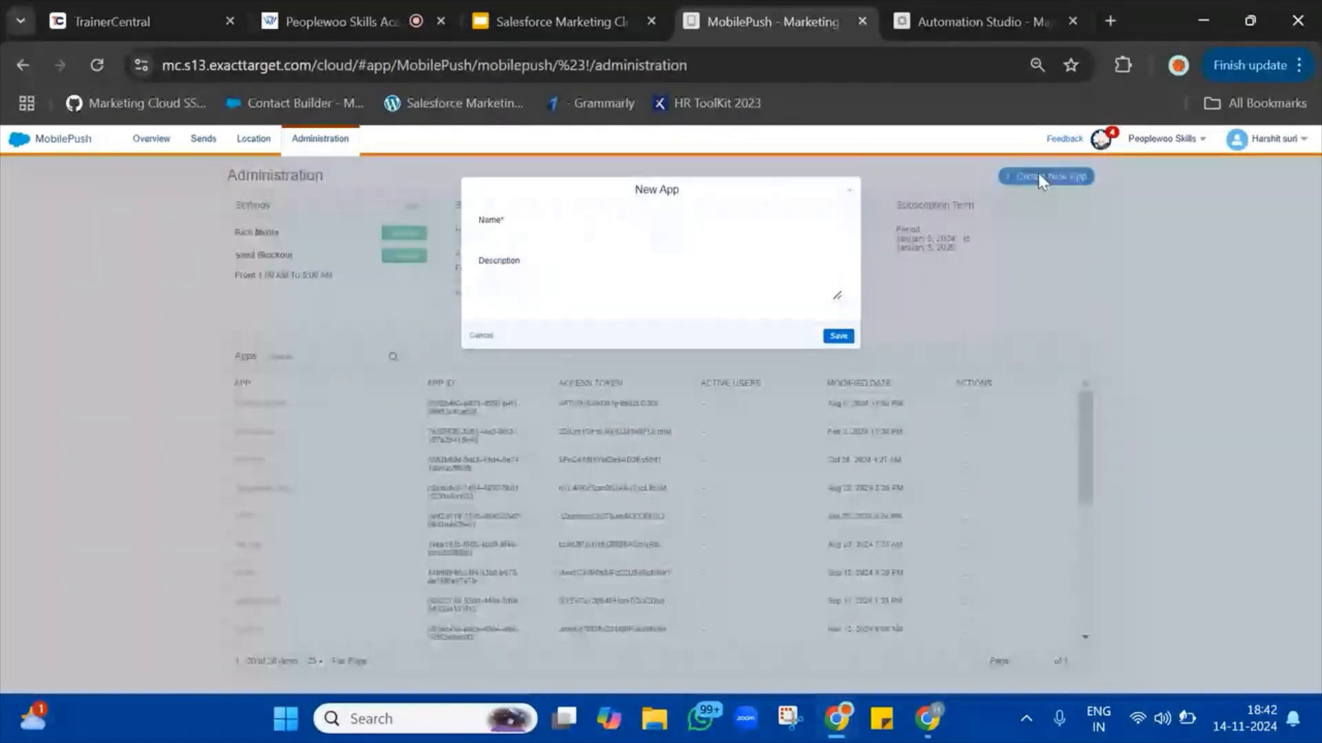
click(578, 237)
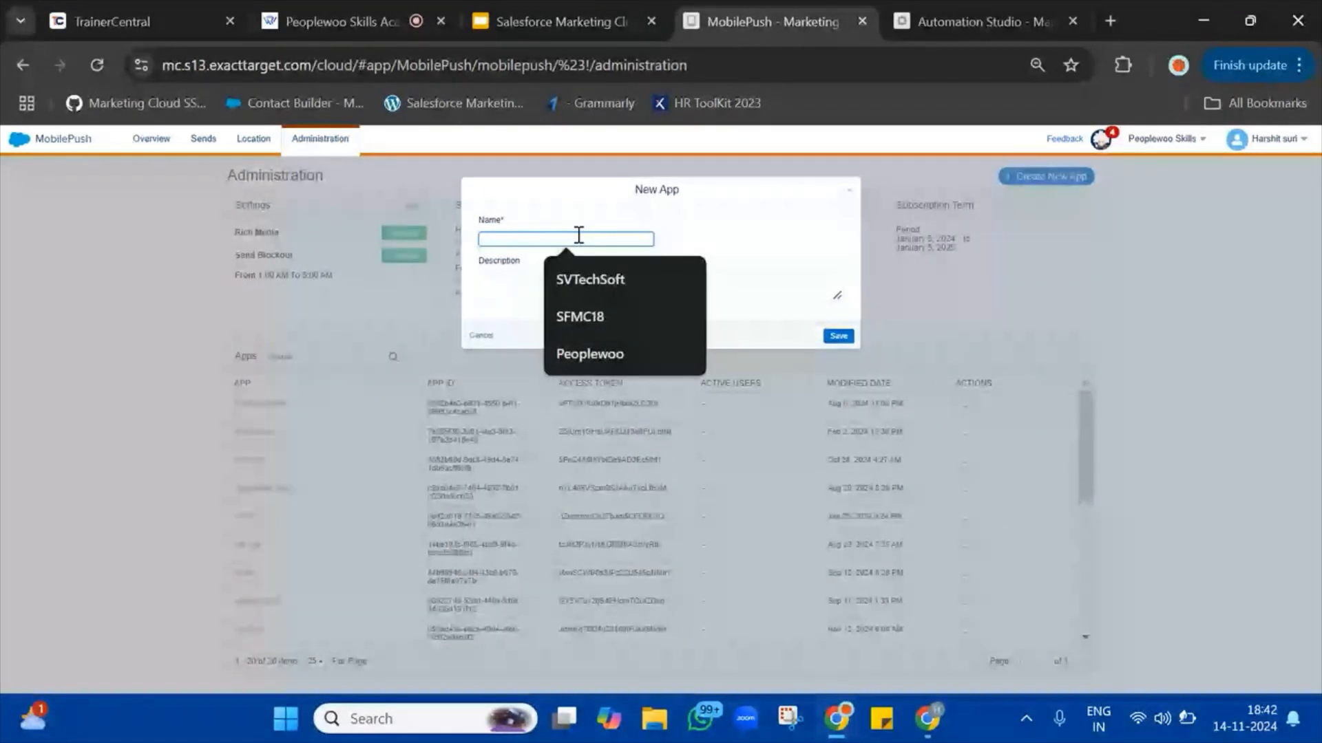
text(Peoplewoo)
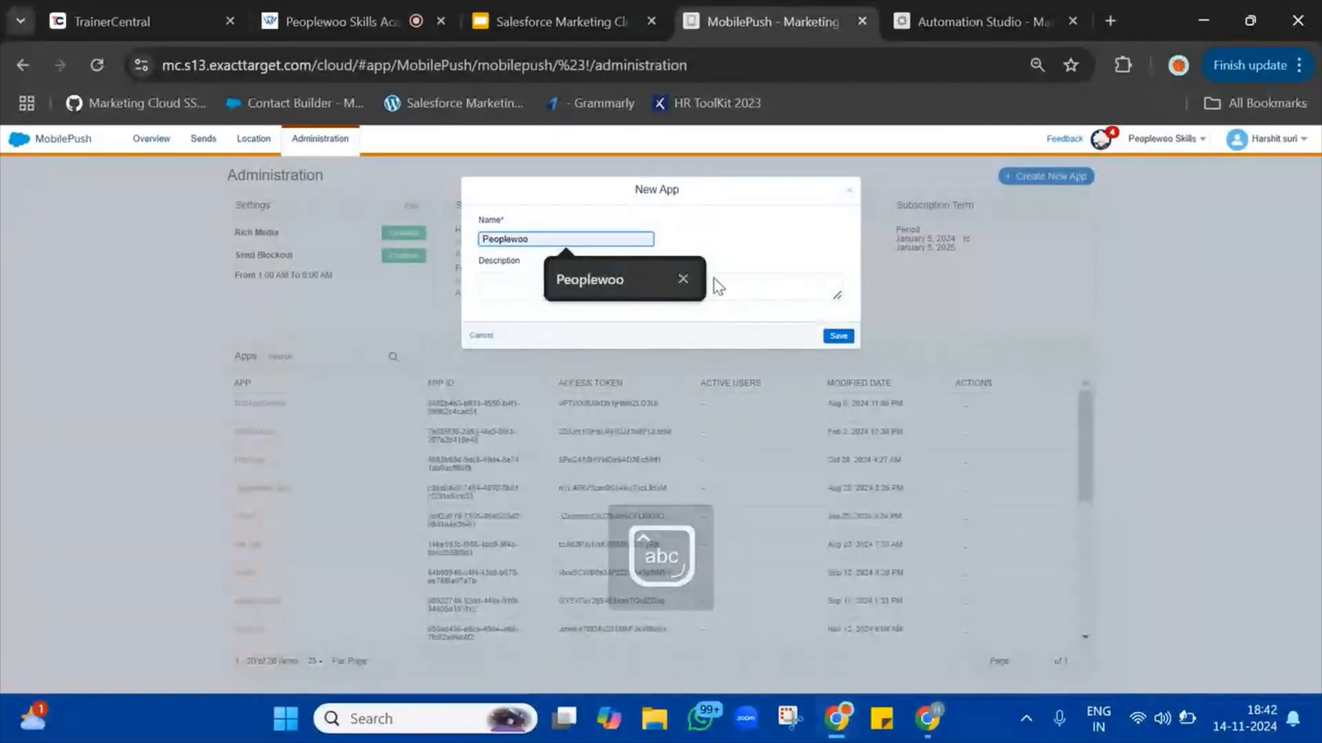
click(644, 279)
click(836, 337)
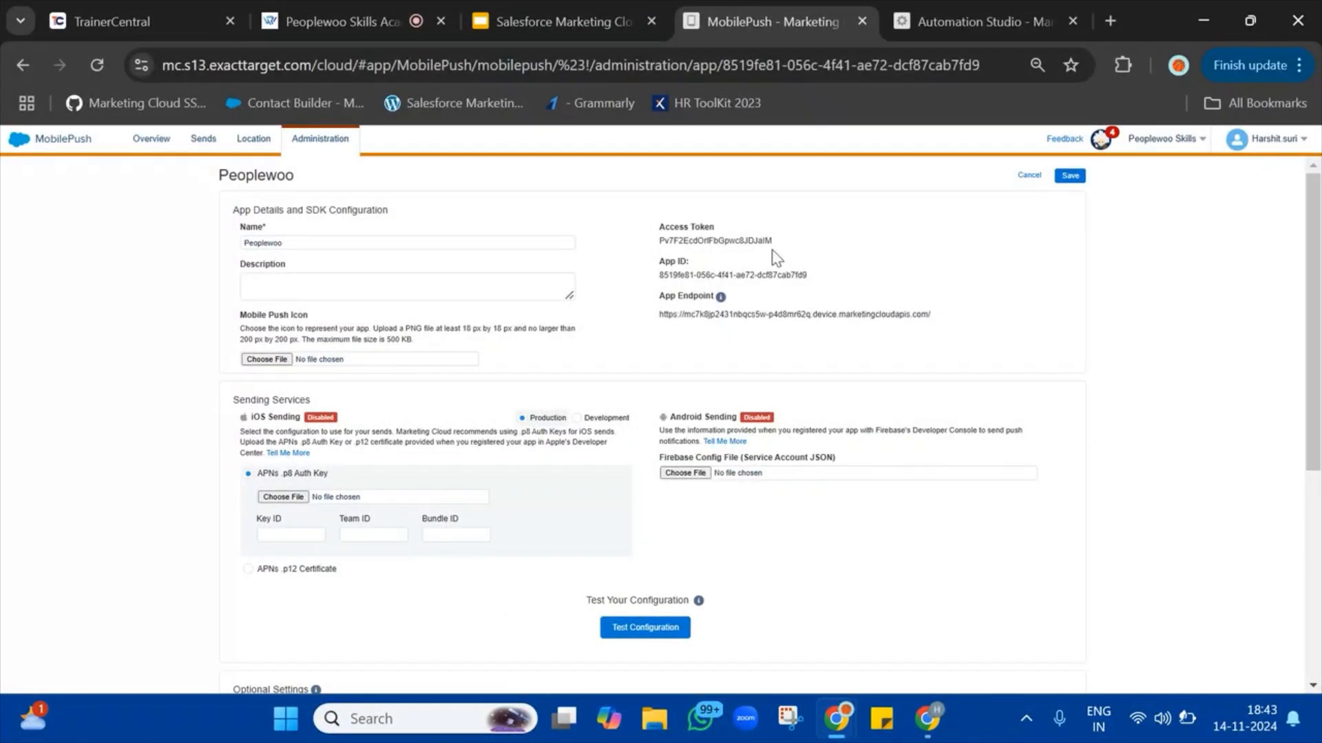
- Load the Peoplewoo_Final Logol White image from Documents > Pictures > Company Logo as the app's Mobile Push icon
click(464, 245)
click(550, 347)
triple_click(275, 315)
drag(275, 316, 385, 333)
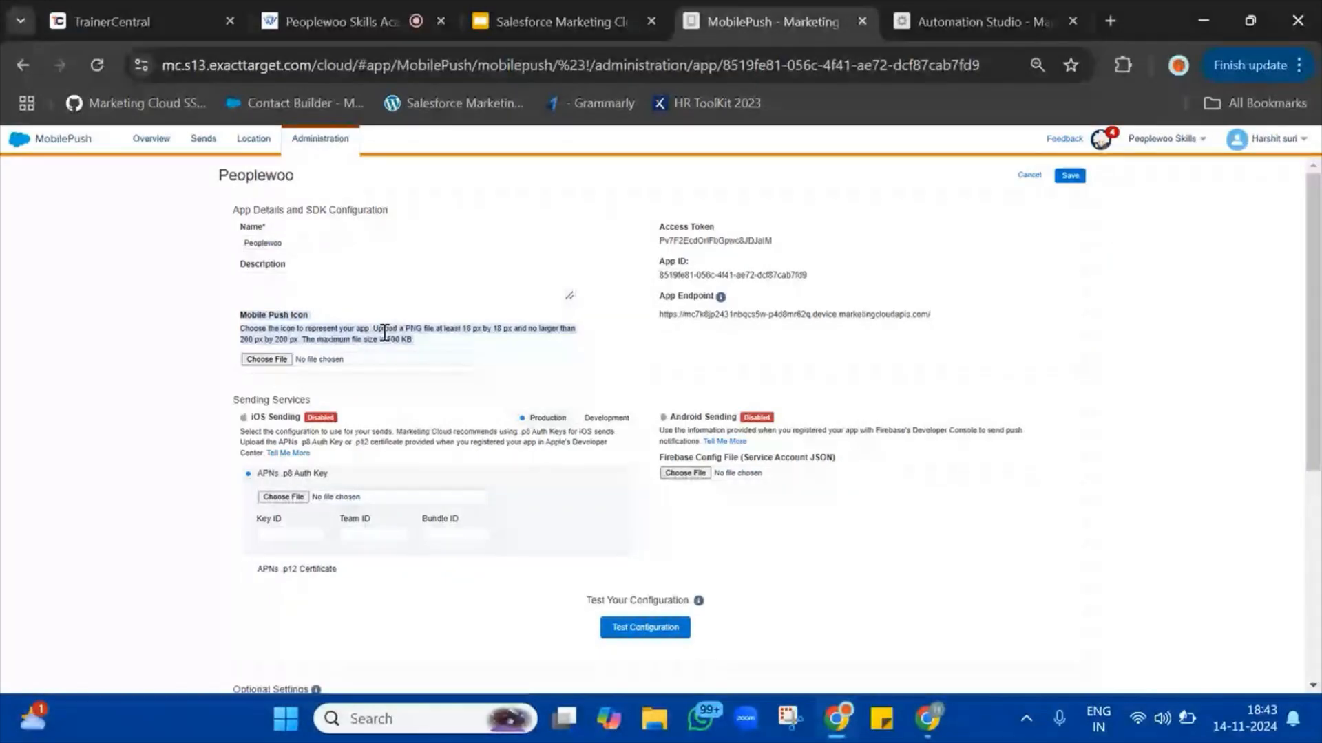
click(267, 359)
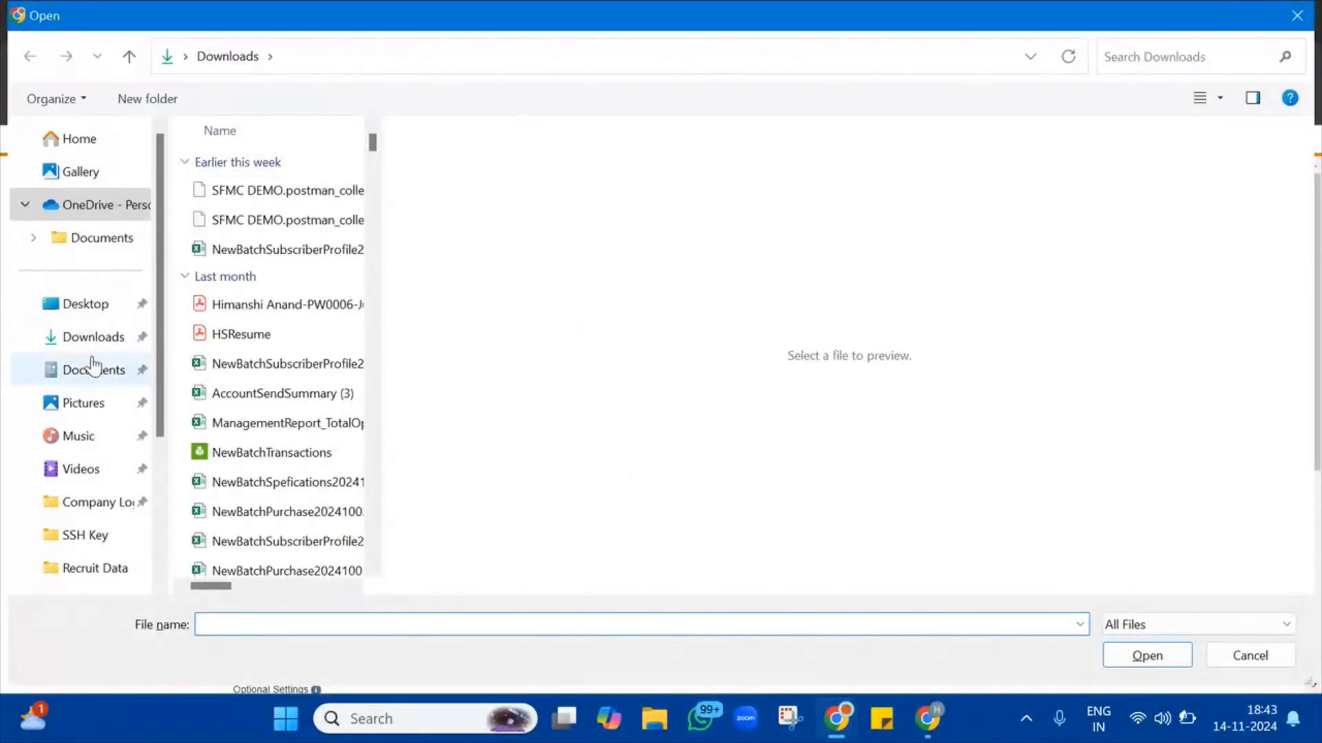
click(91, 372)
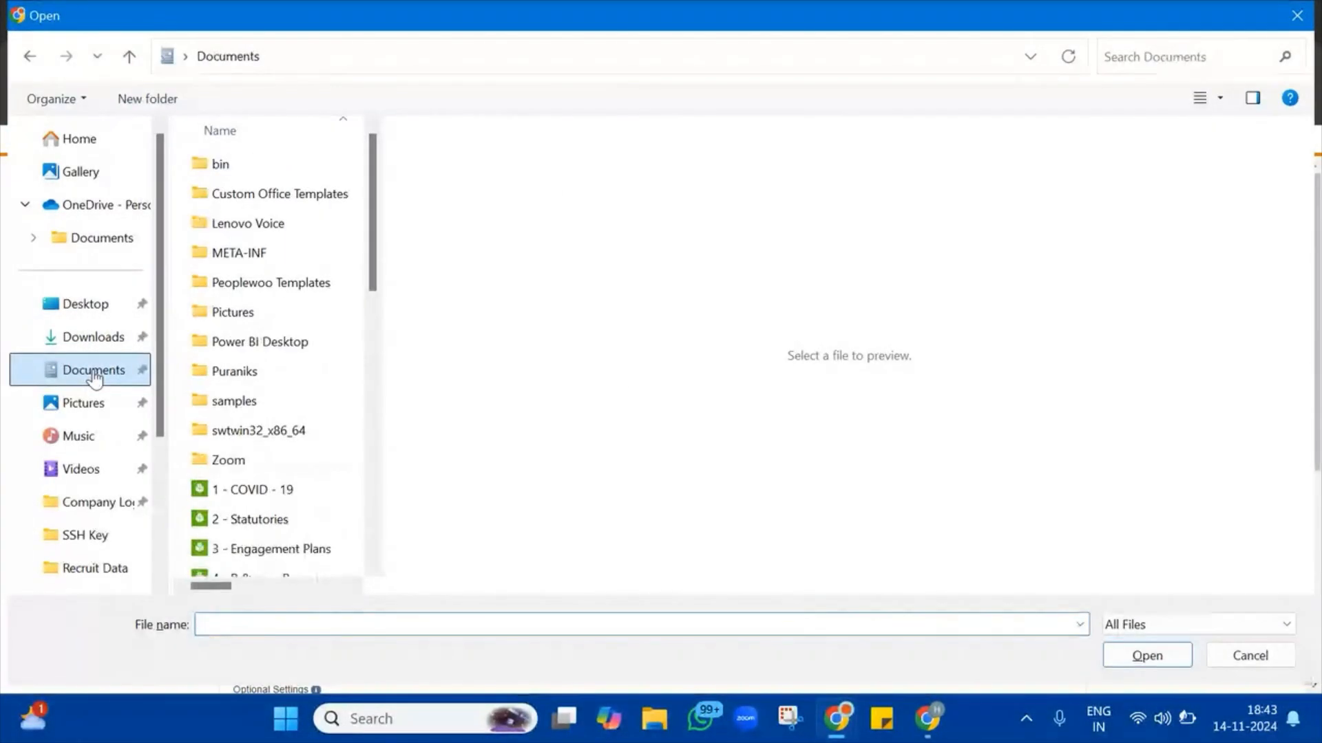
double_click(262, 315)
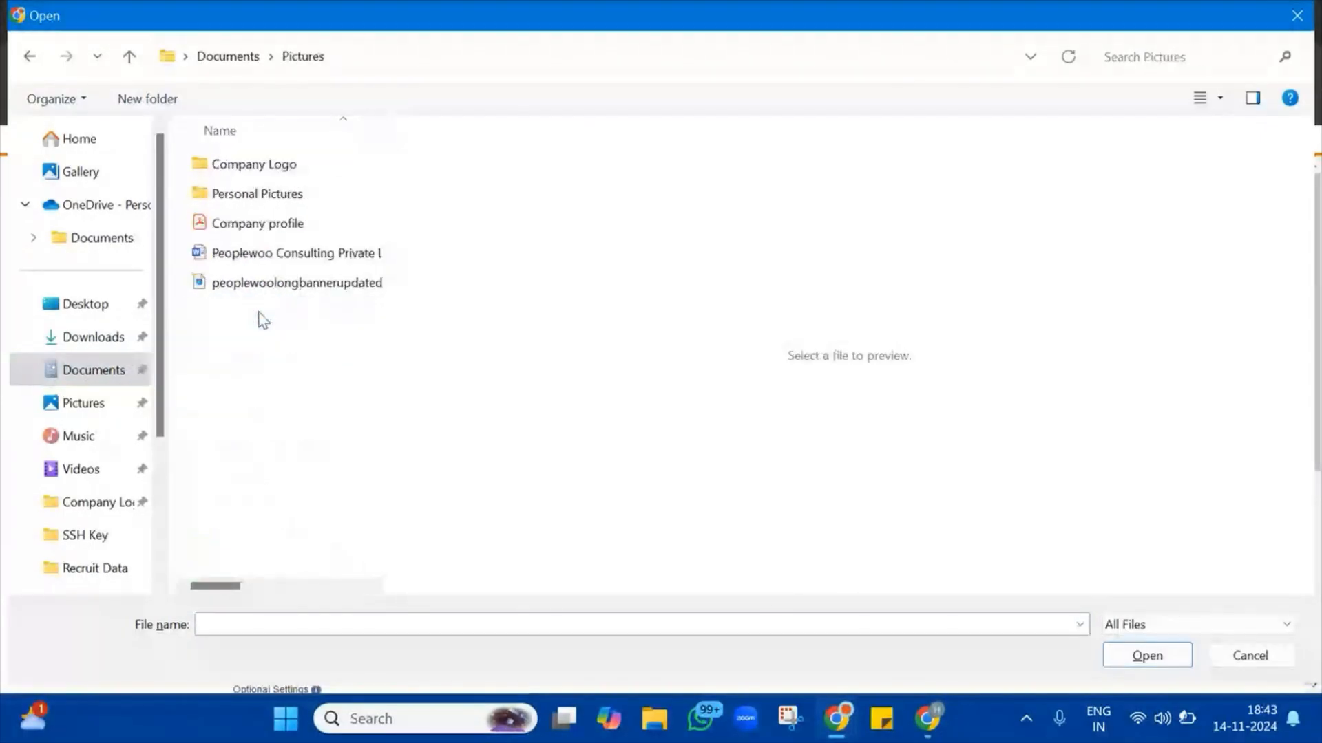
double_click(283, 166)
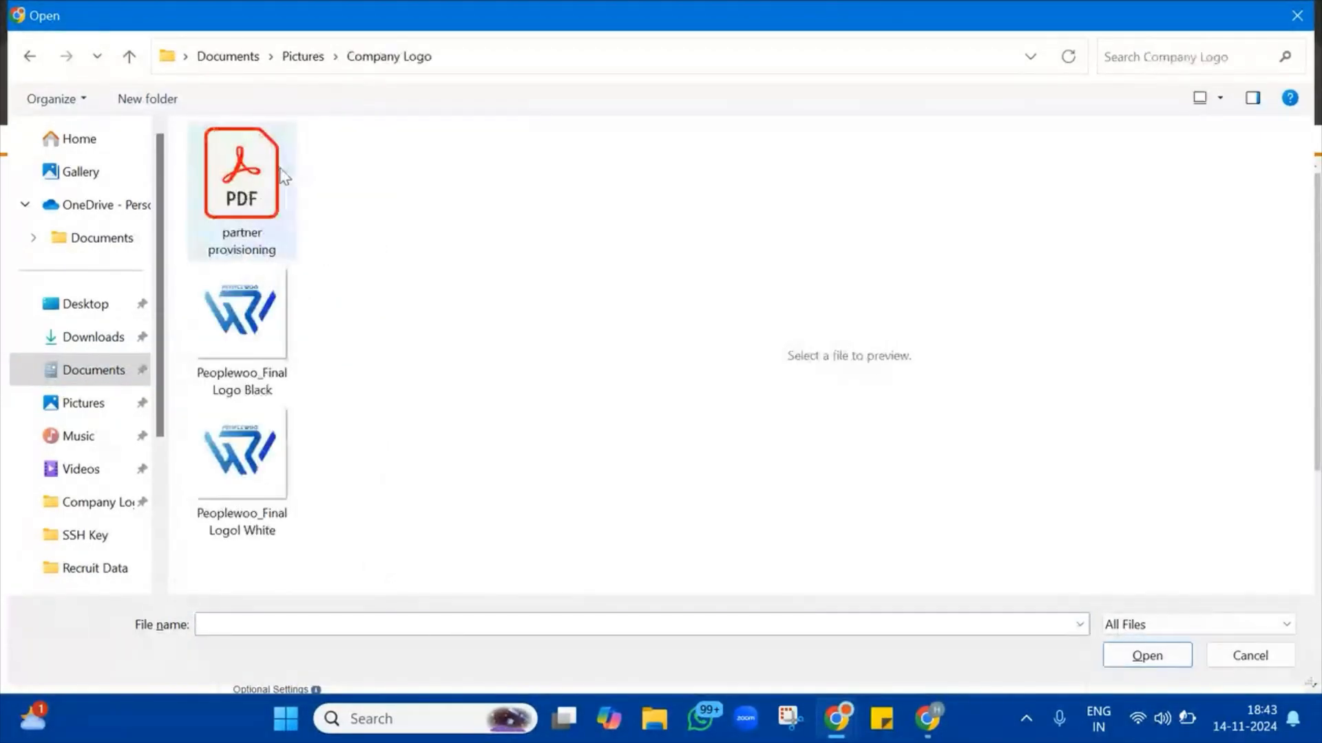
double_click(260, 447)
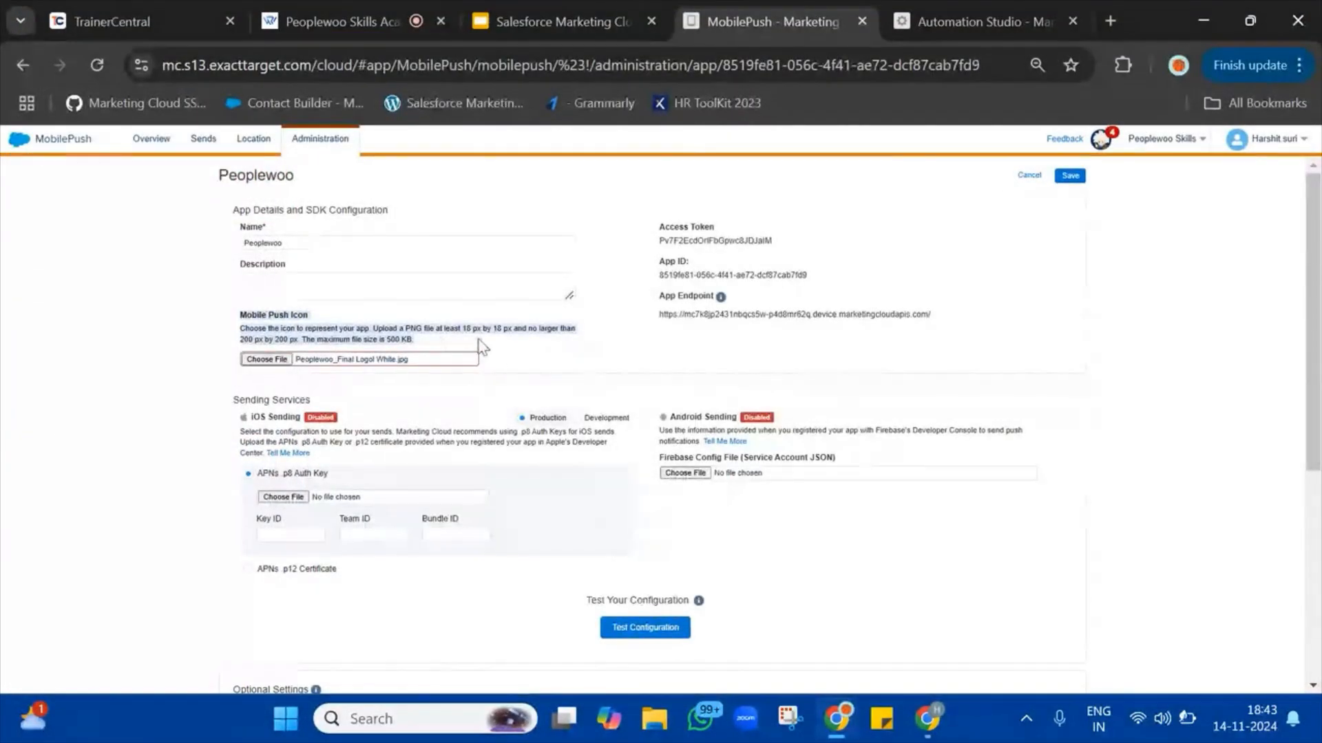
- Replace the Mobile Push icon file with Peoplewoo_Final Logo Black.png and check the icon's size requirements
click(284, 360)
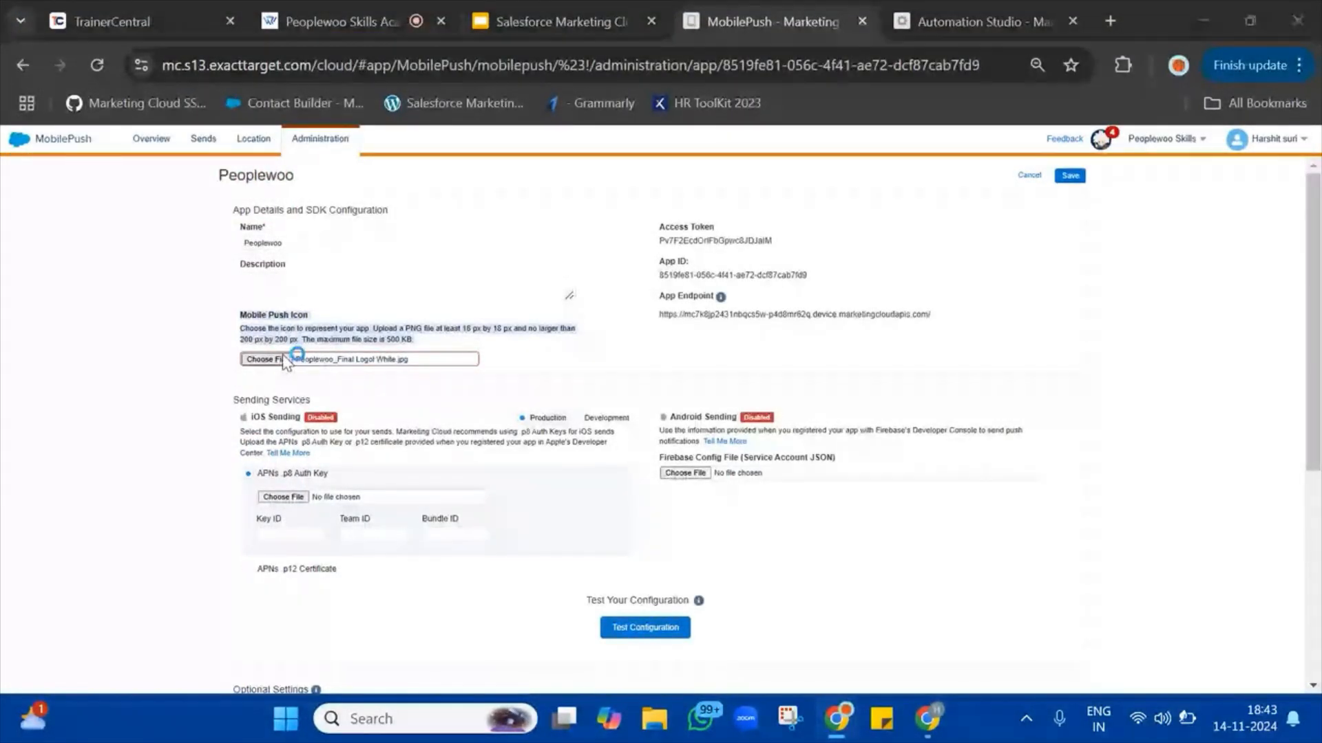
double_click(239, 309)
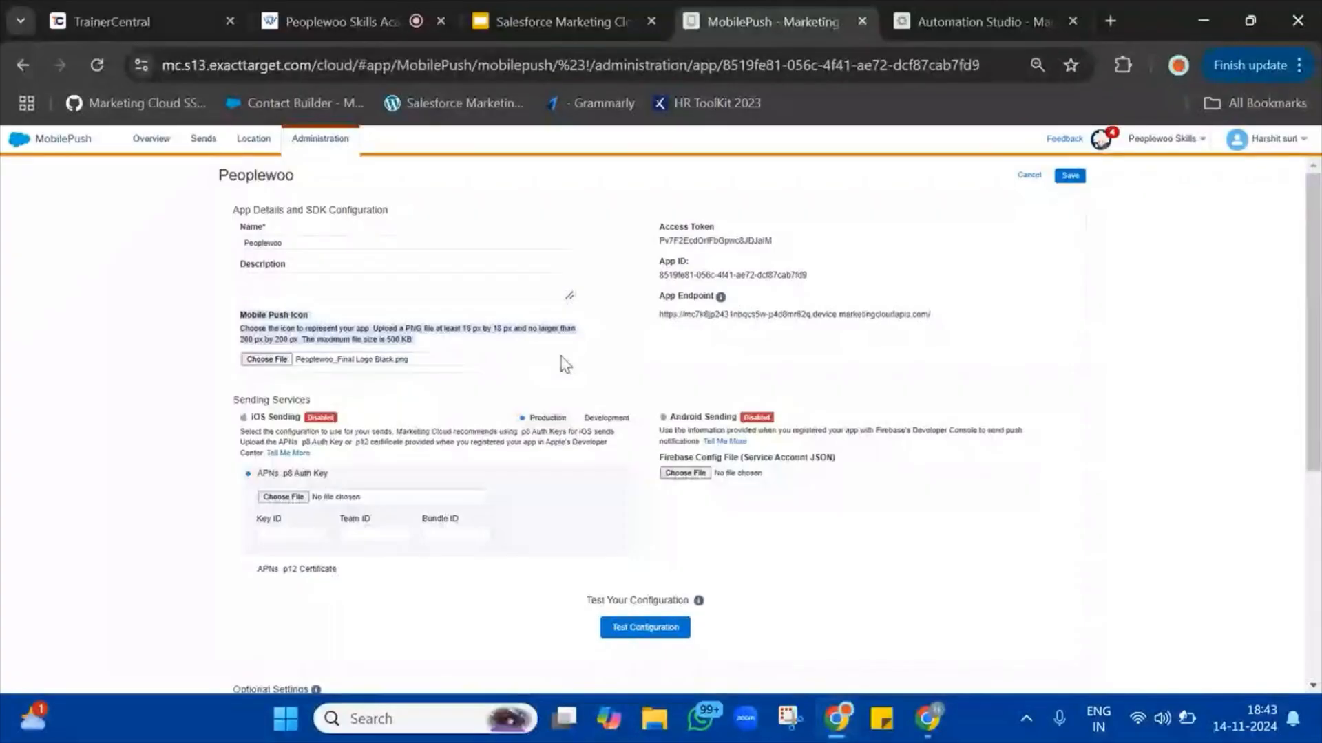
click(569, 365)
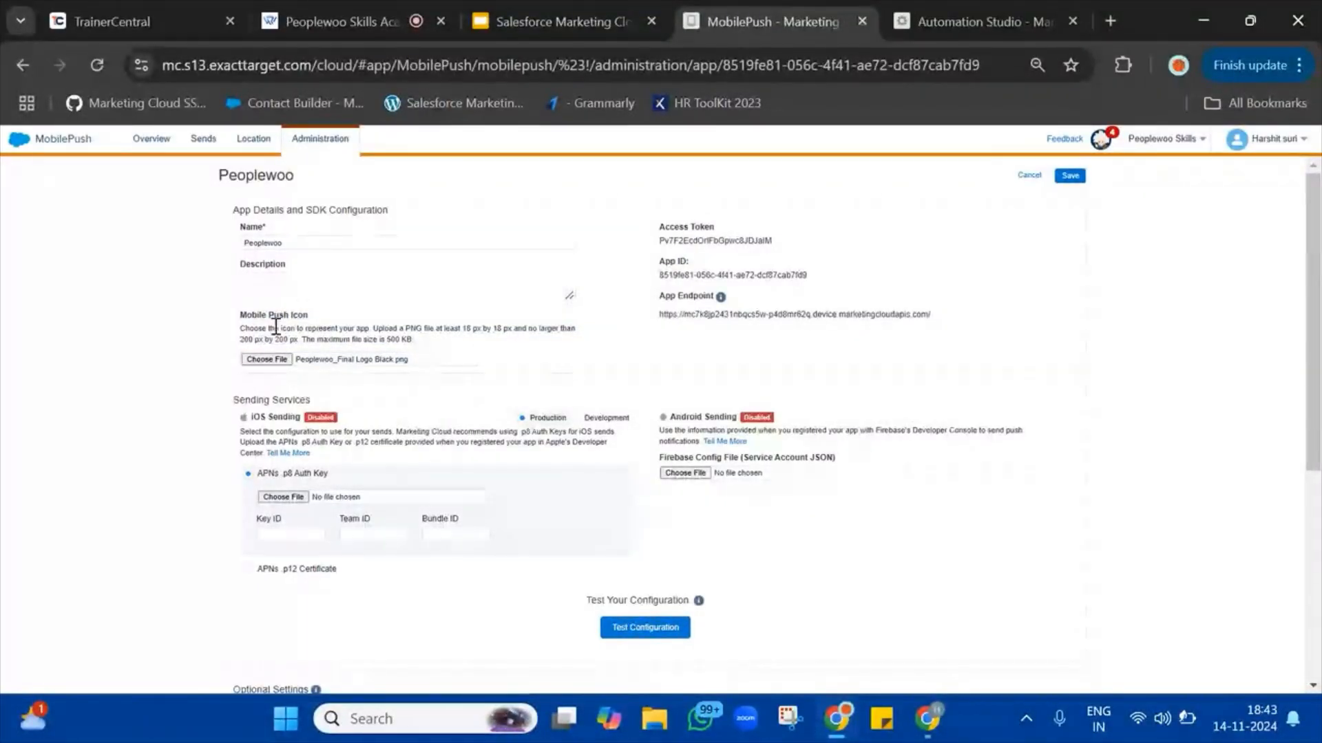
drag(276, 326, 395, 351)
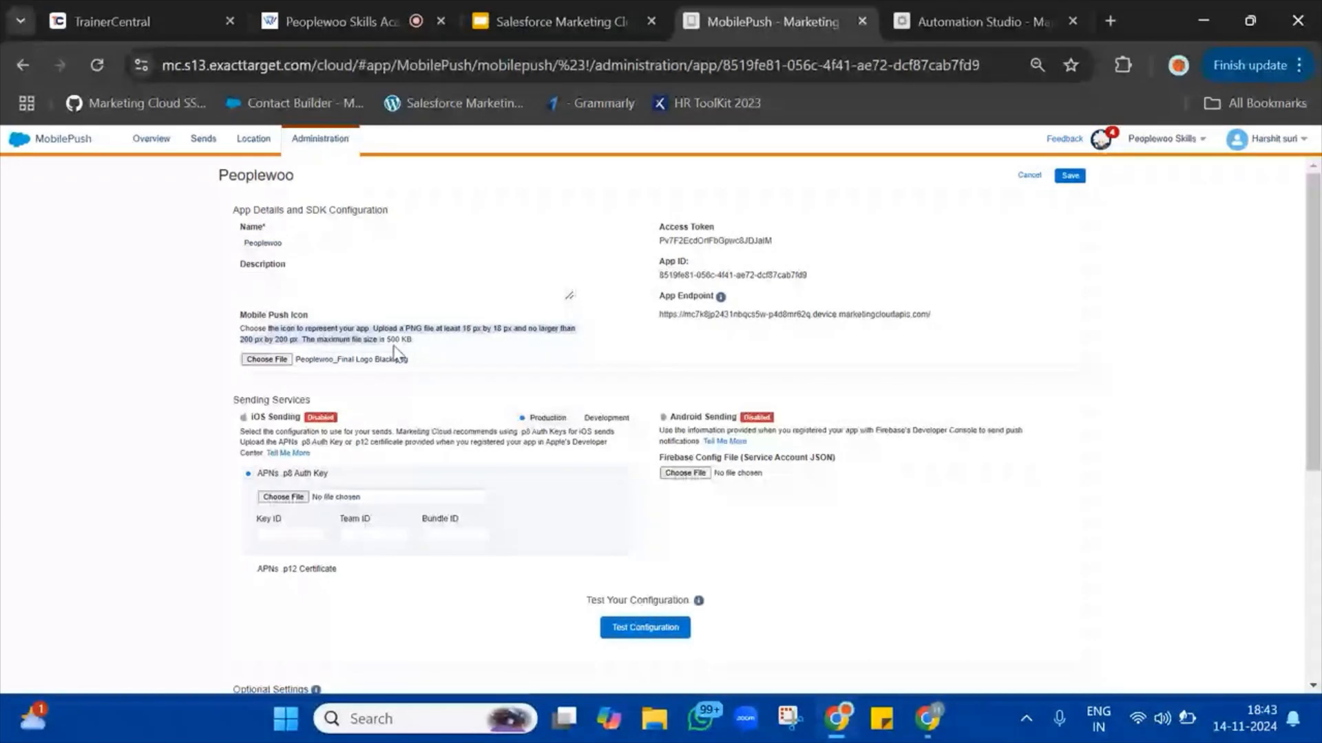
click(453, 347)
- Examine the iOS and Android sending services, including file selection for the APNs auth key and the Firebase config
scroll(451, 347, down, 2)
triple_click(280, 259)
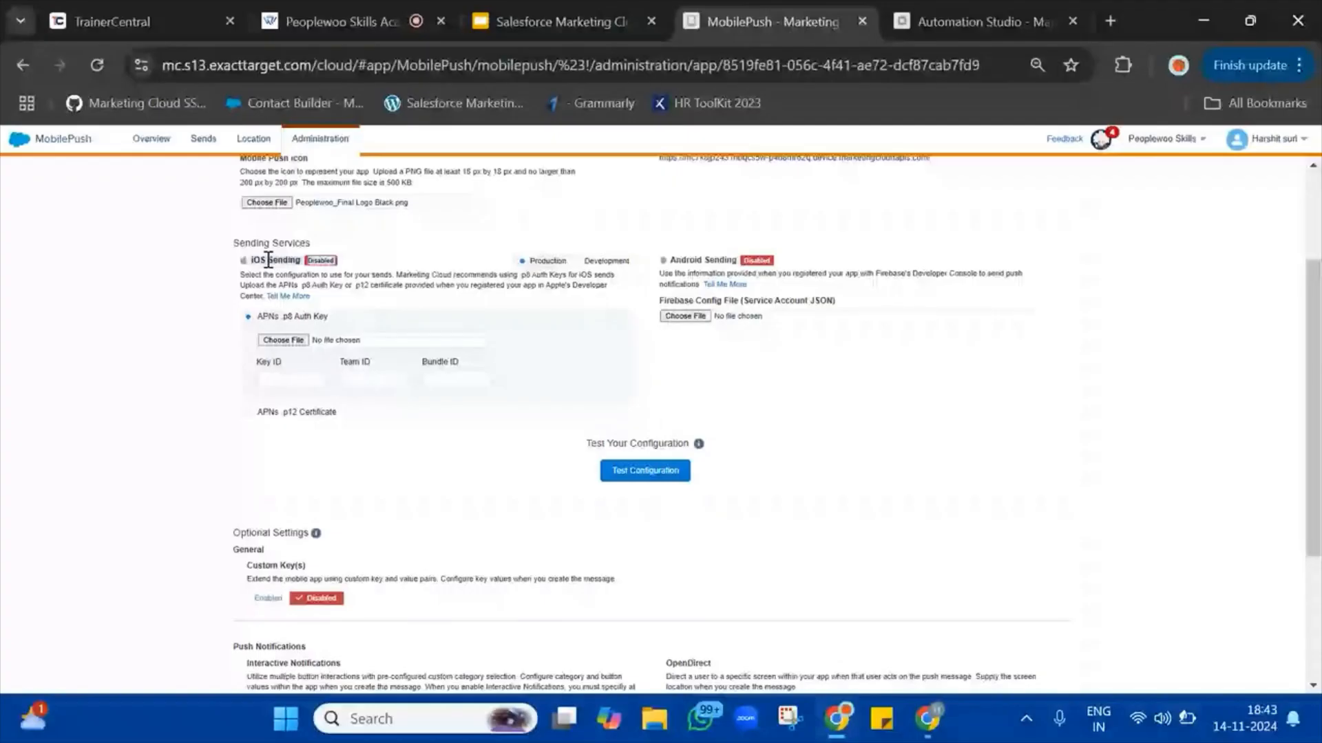
click(711, 261)
triple_click(712, 261)
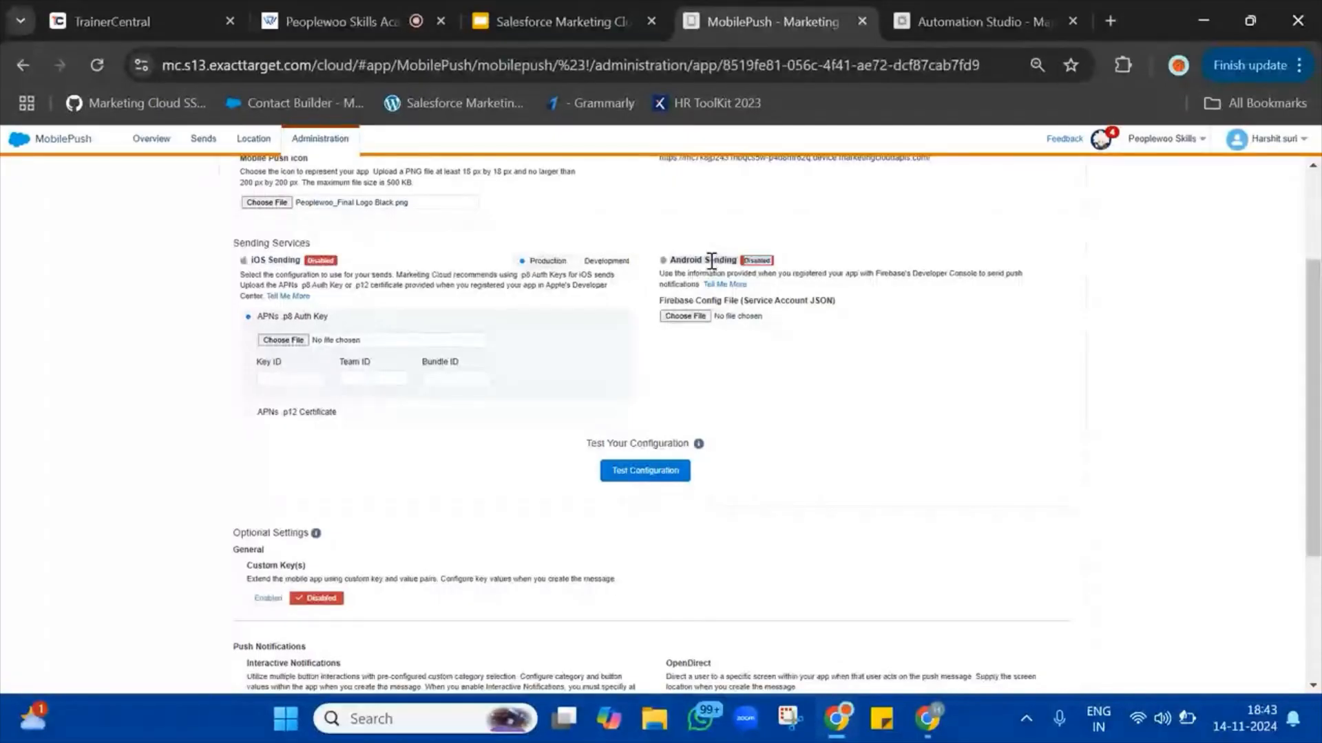
click(931, 275)
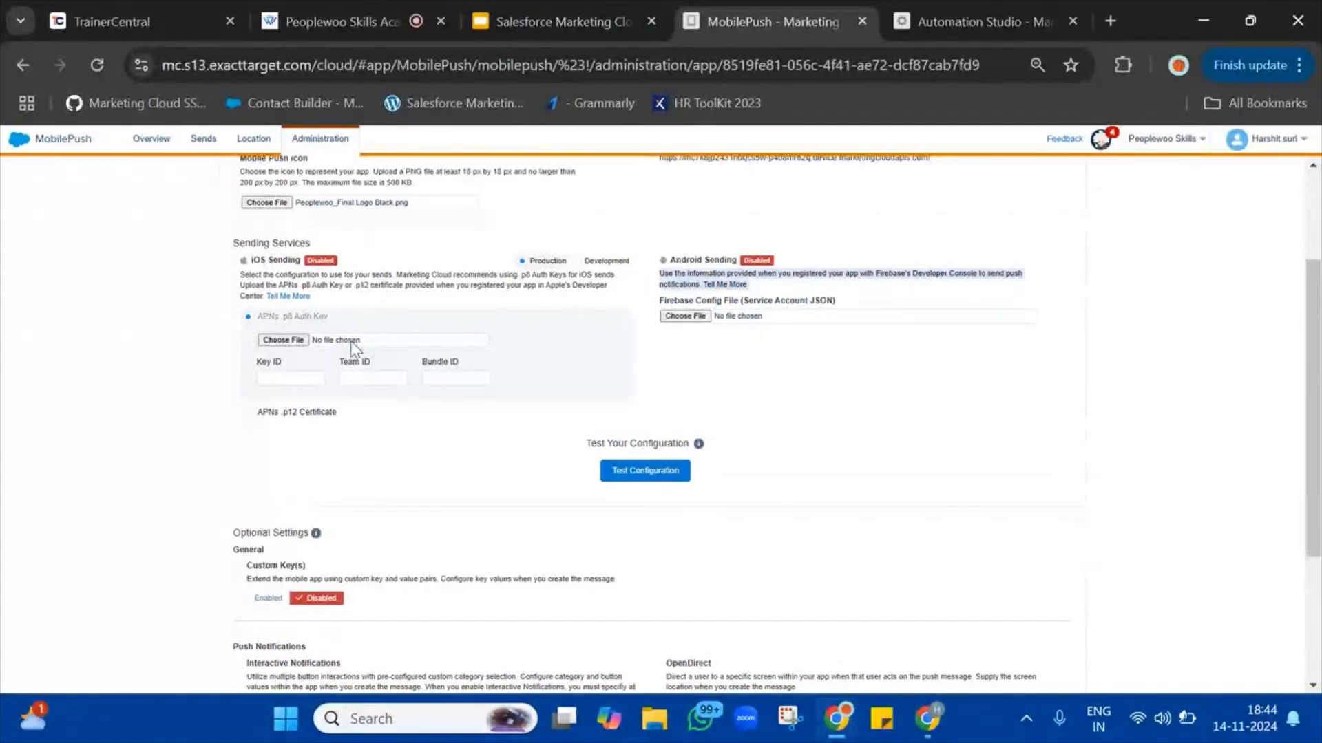
click(283, 340)
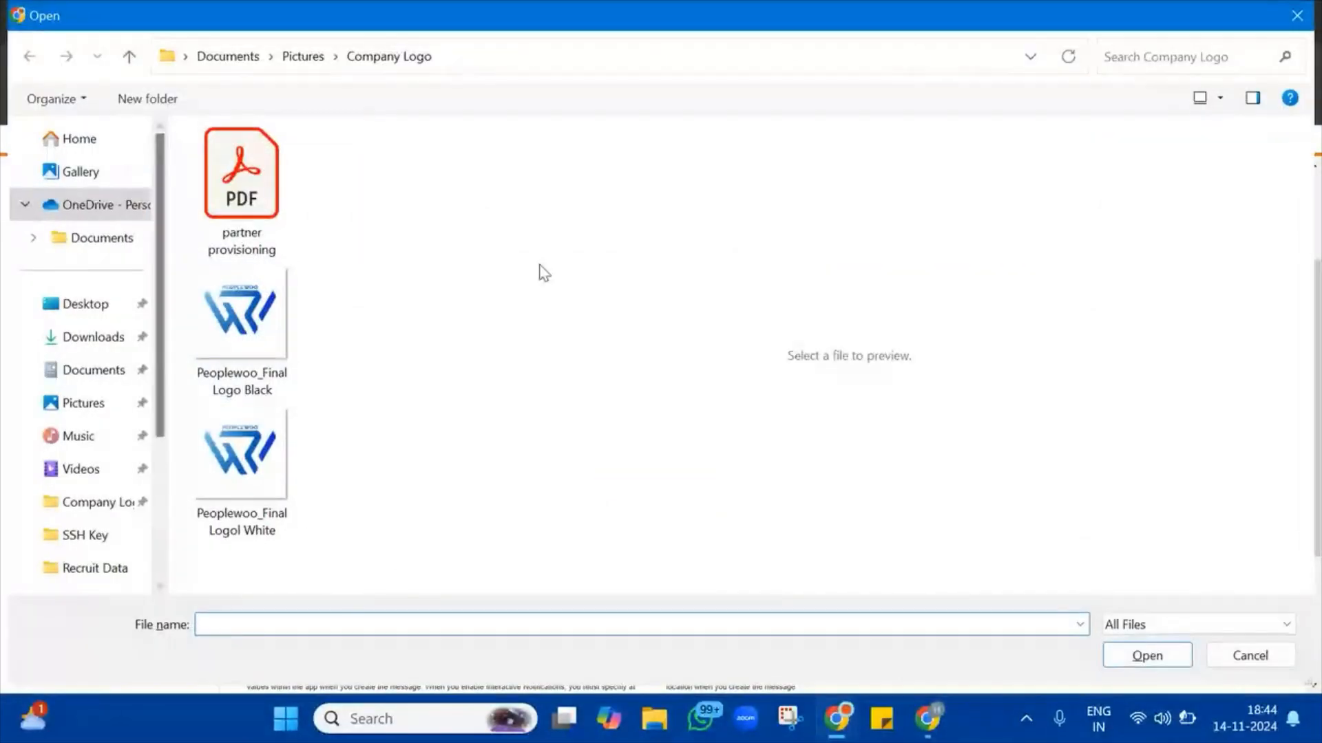
click(1297, 15)
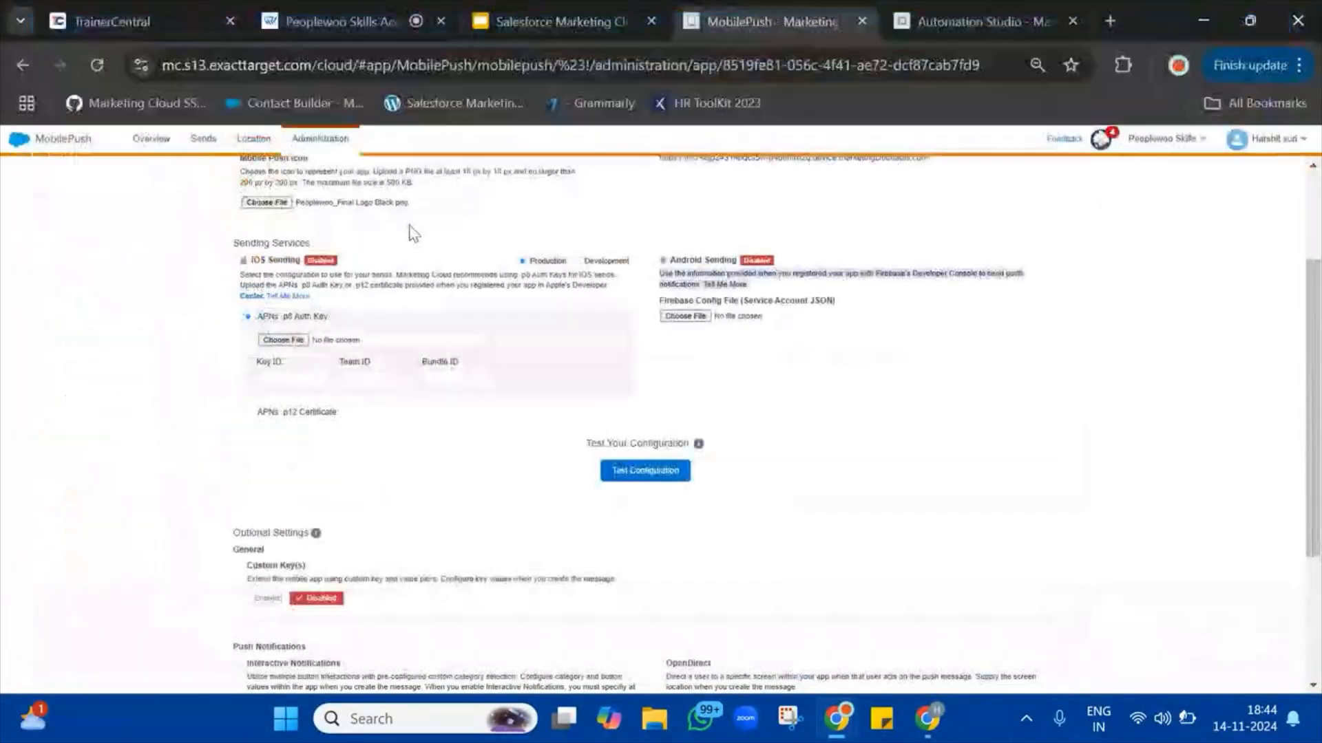
click(688, 318)
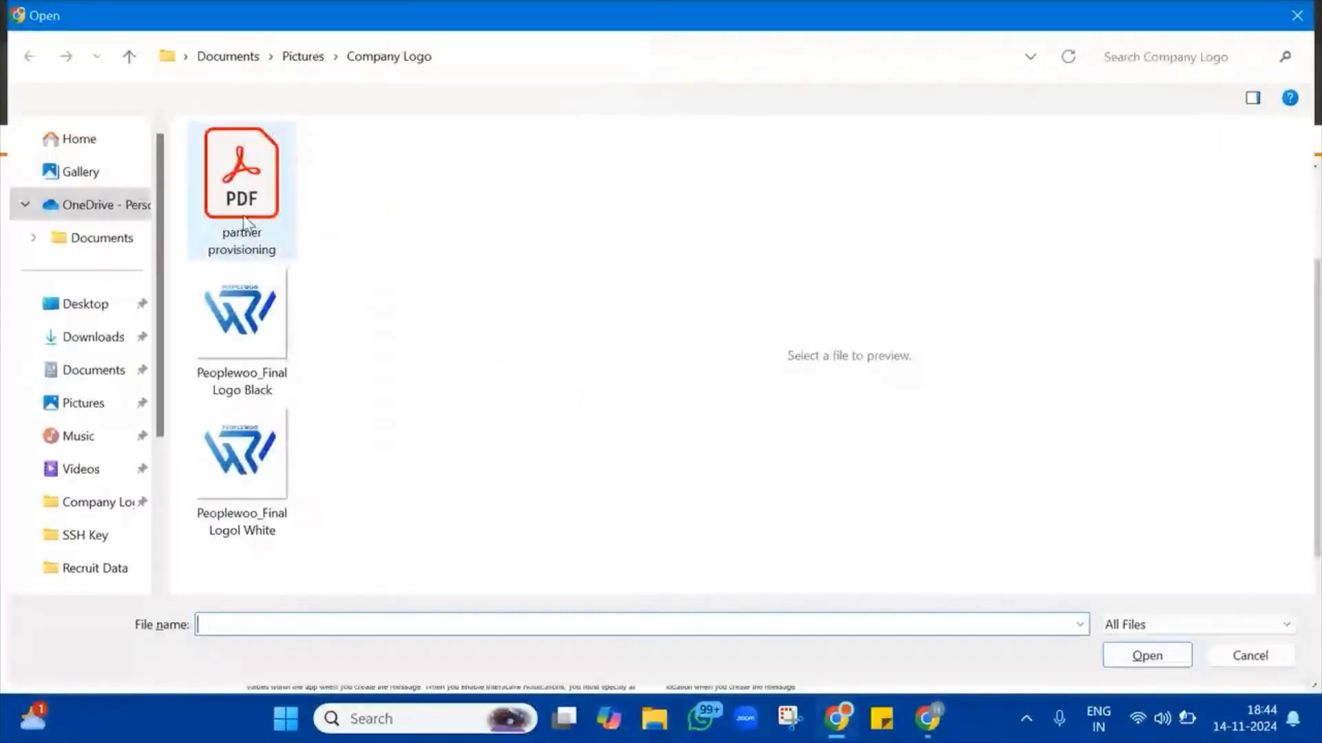
click(1304, 20)
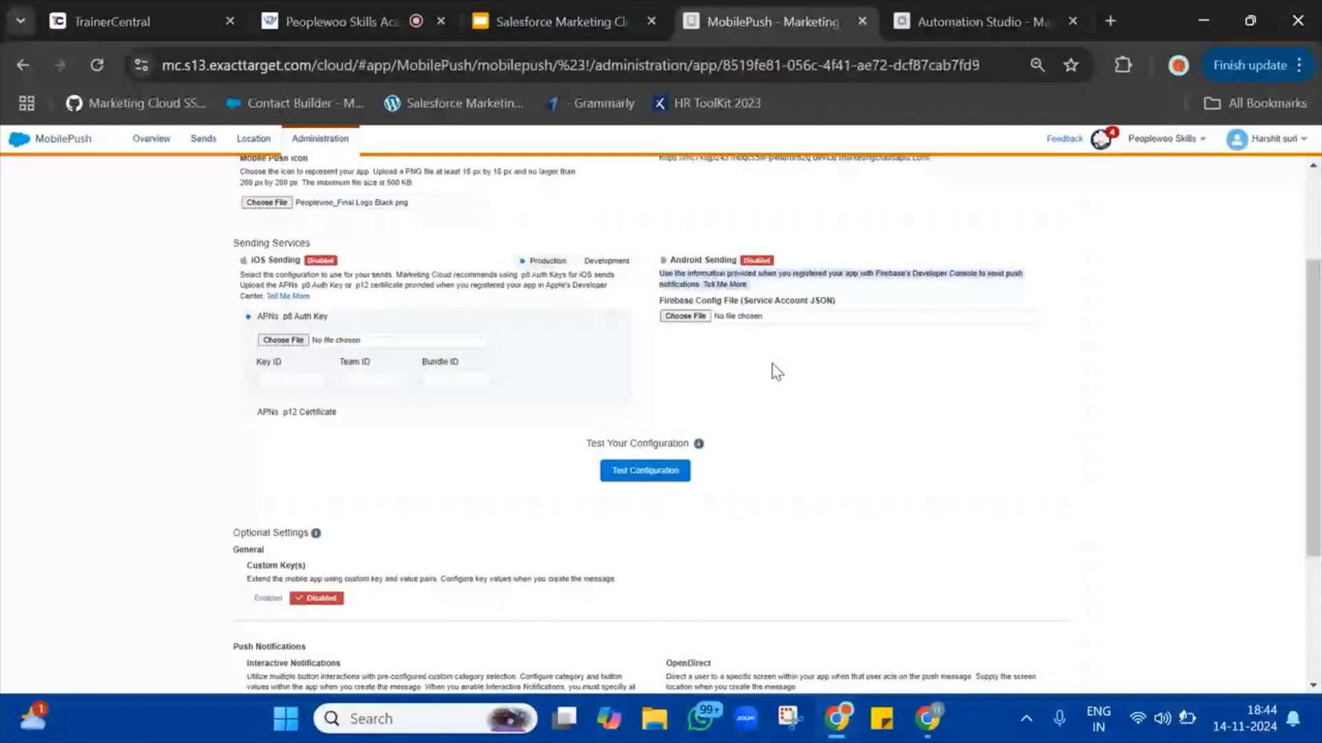
- View the identifier options for testing the configuration, dismiss them and save the Peoplewoo app settings
click(645, 472)
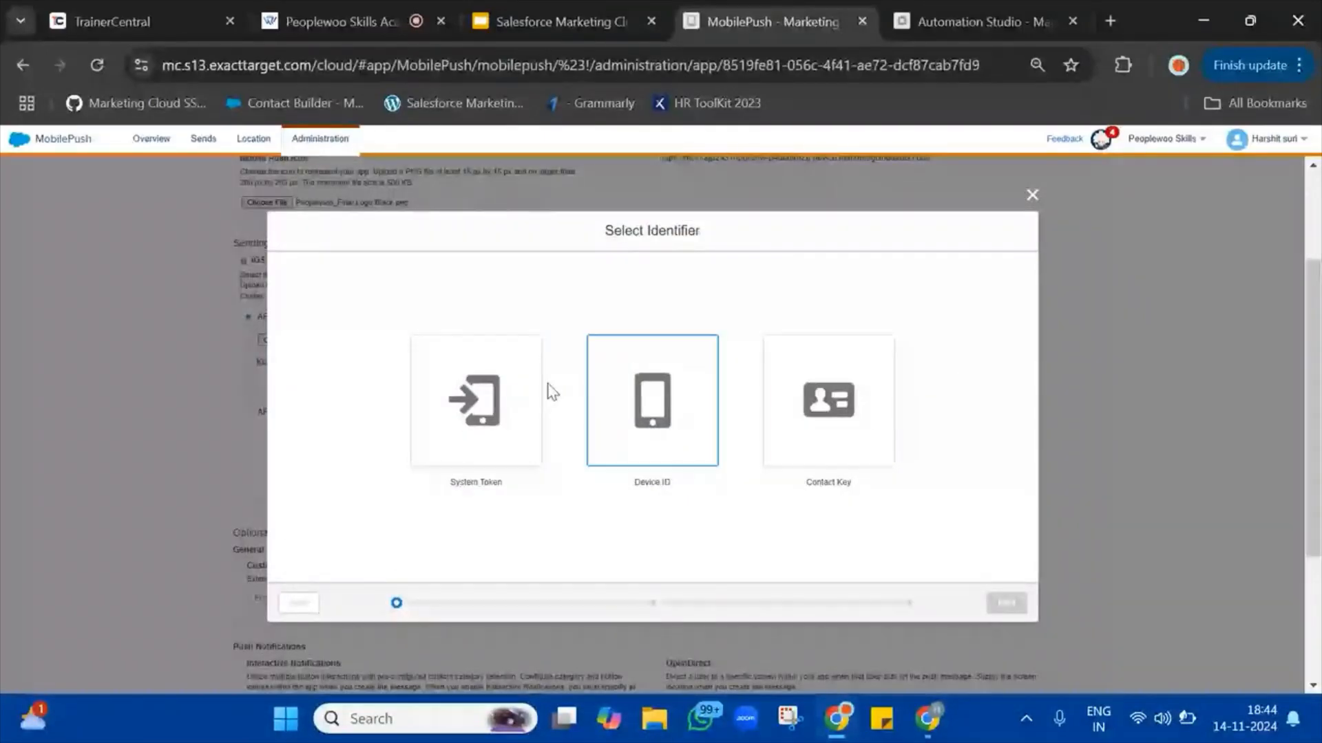
click(1032, 194)
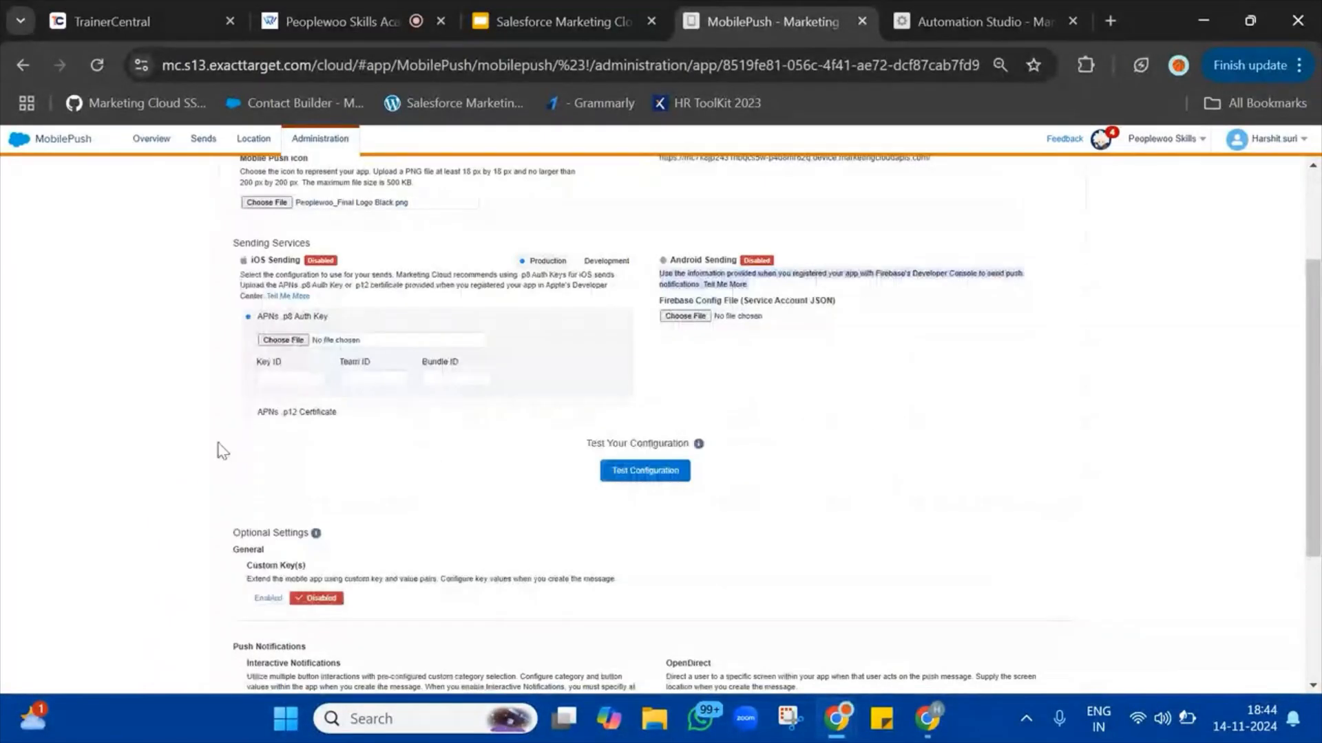
scroll(458, 464, up, 2)
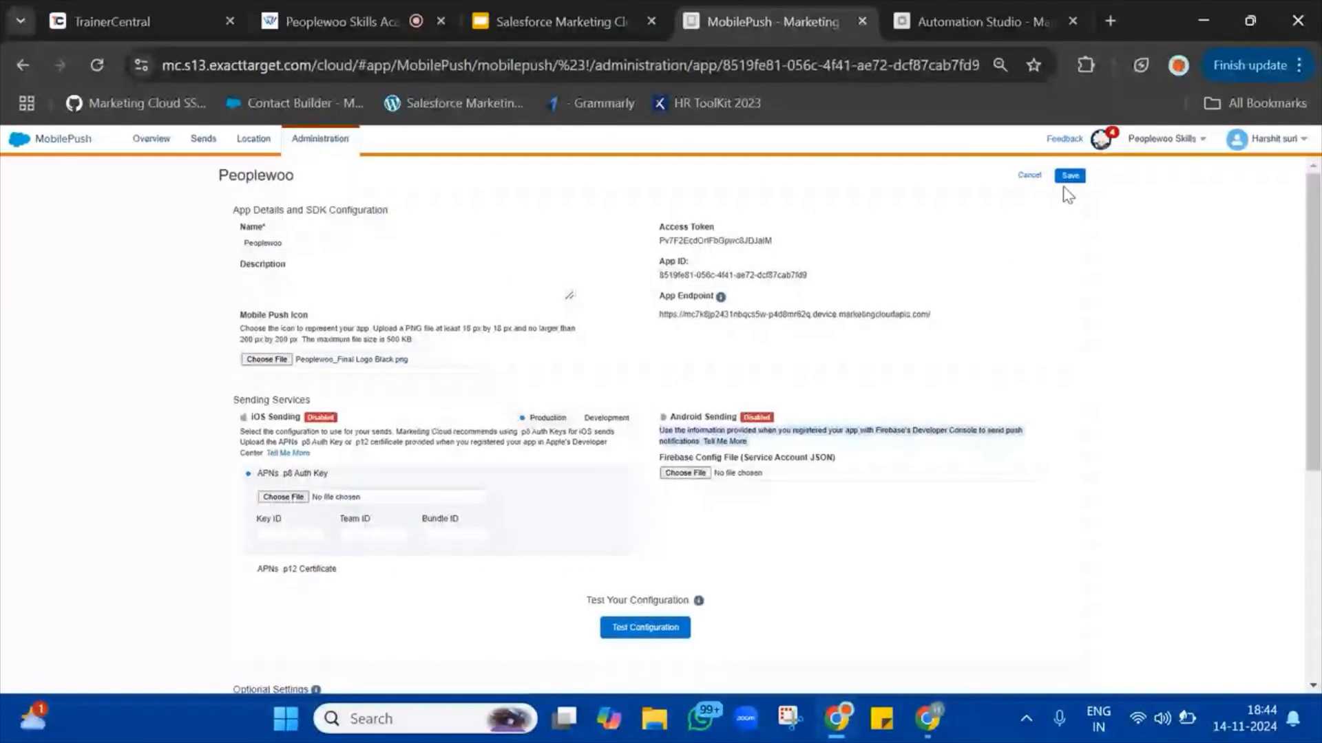
click(1076, 190)
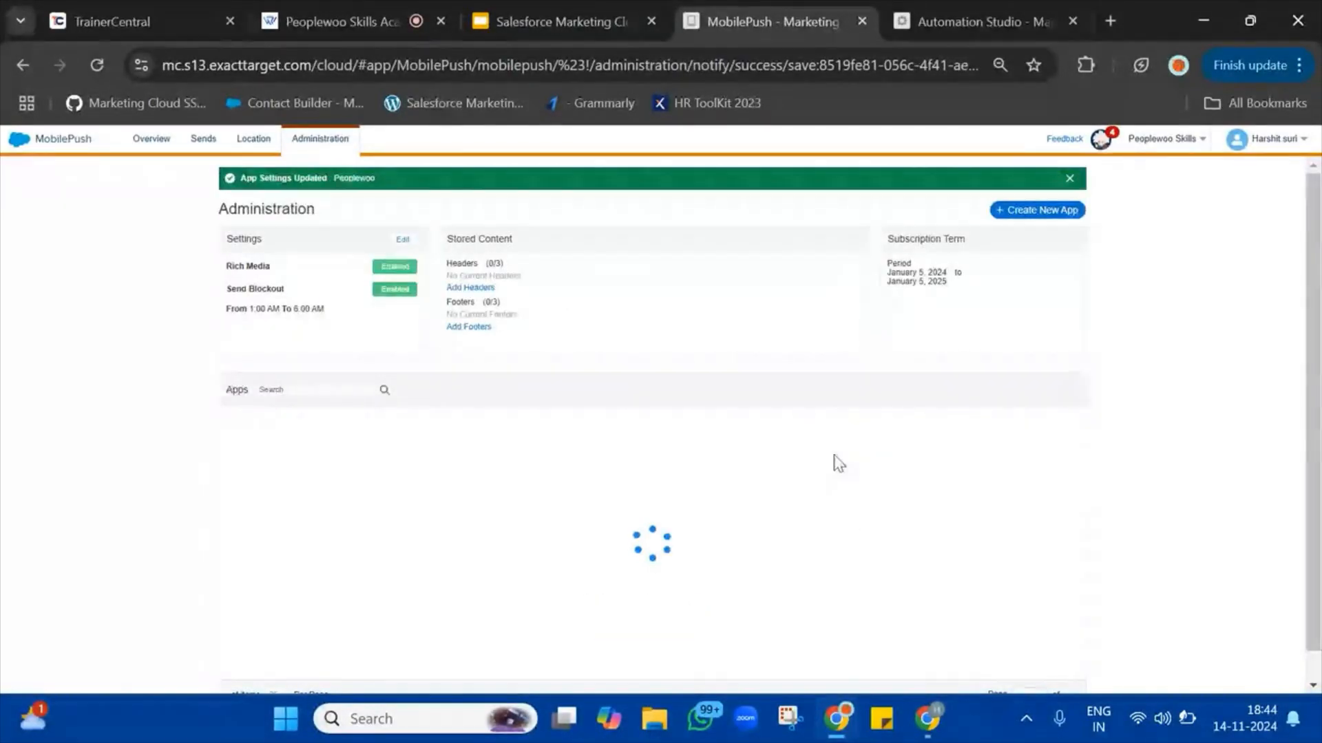
- Search the administration page for Peoplewoo to locate the newly created app in the apps list
double_click(365, 179)
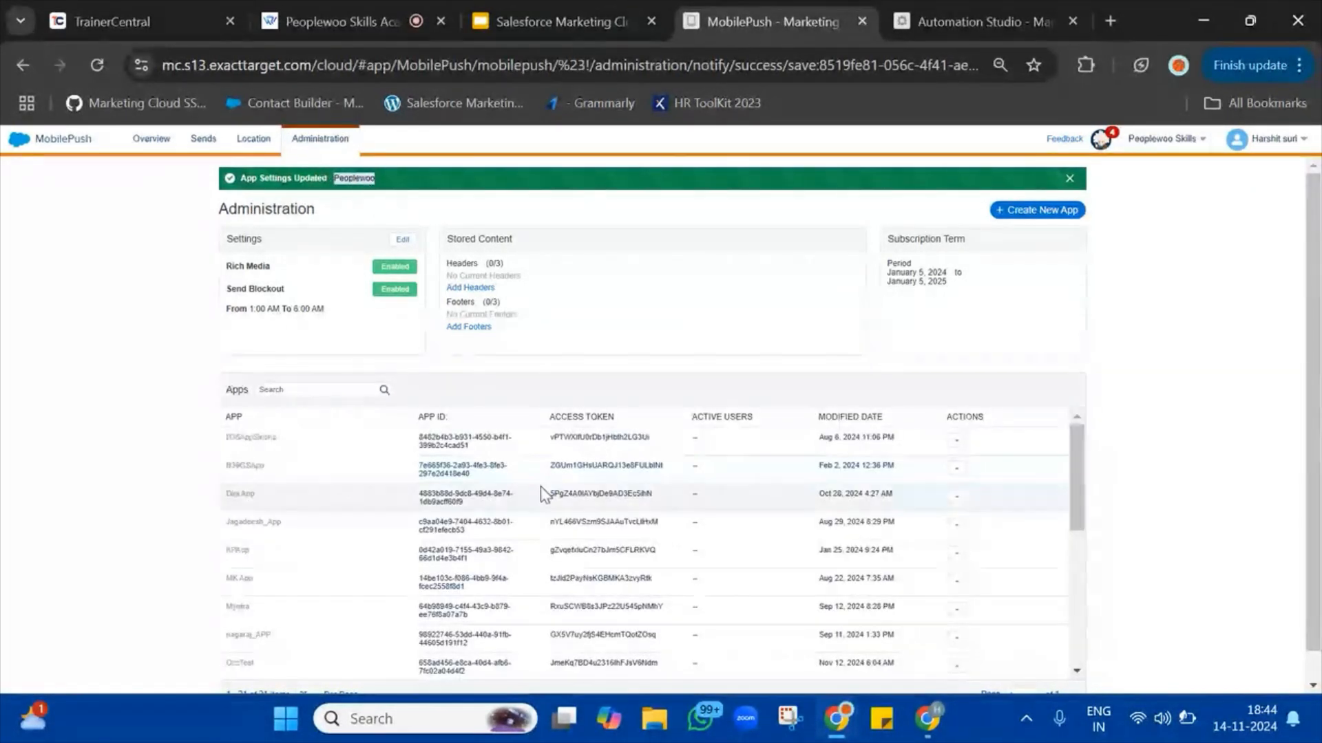
key(ctrl+f)
key(Return)
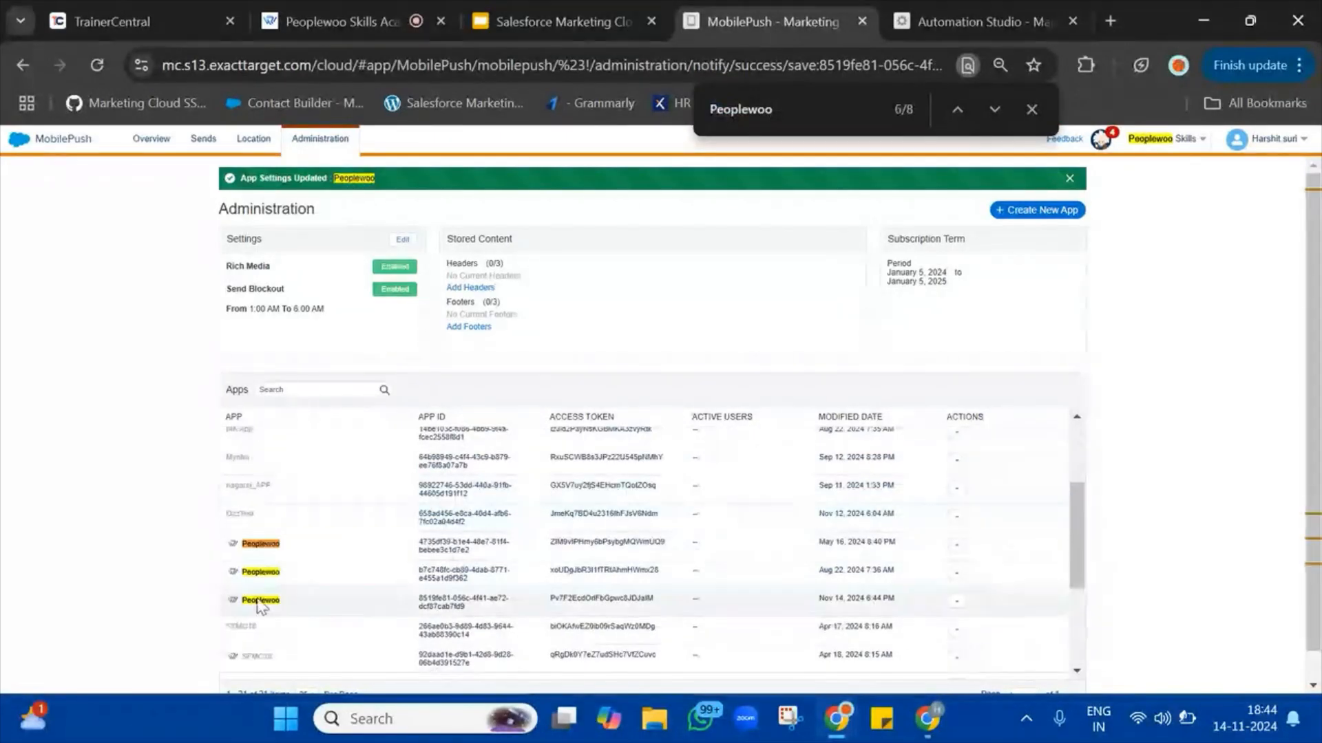
scroll(307, 554, down, 2)
scroll(301, 502, up, 1)
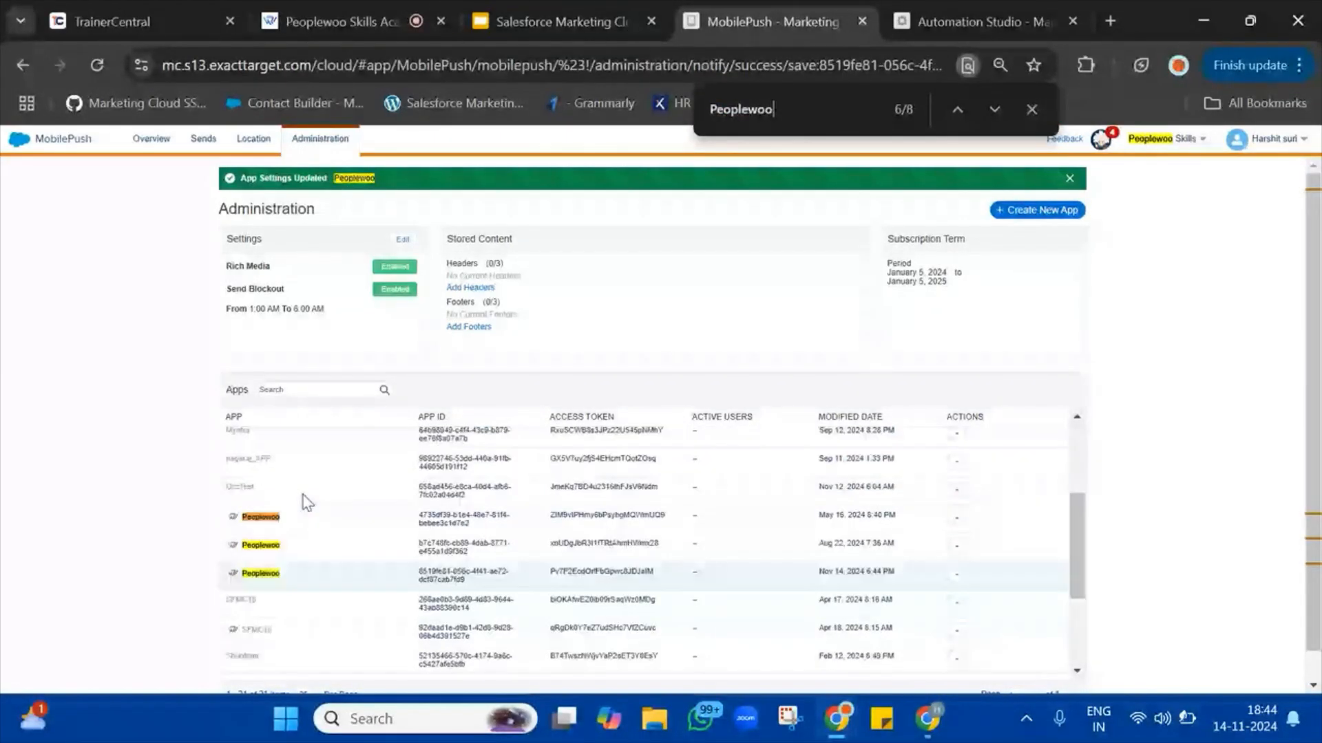
click(303, 537)
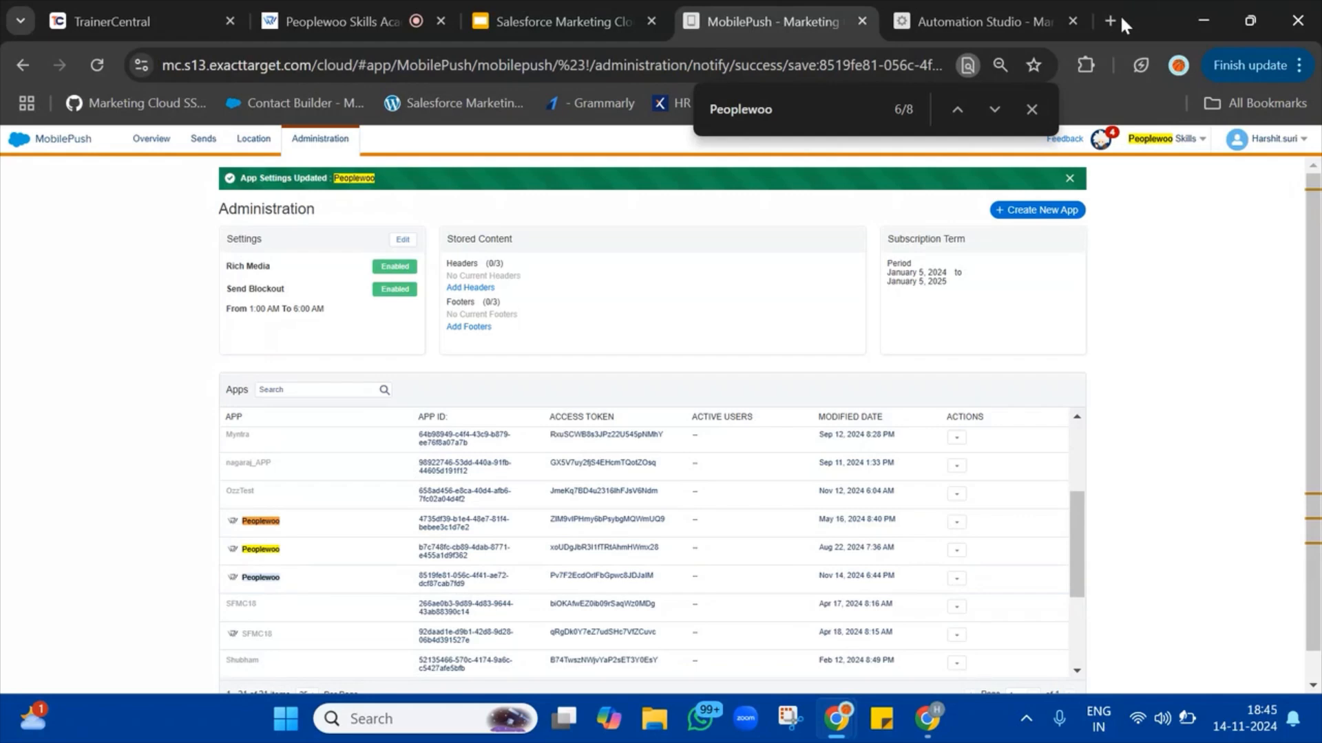
click(1031, 108)
- Switch to Automation Studio, dismiss the Send SMS footer dialog and open Content Builder
click(971, 21)
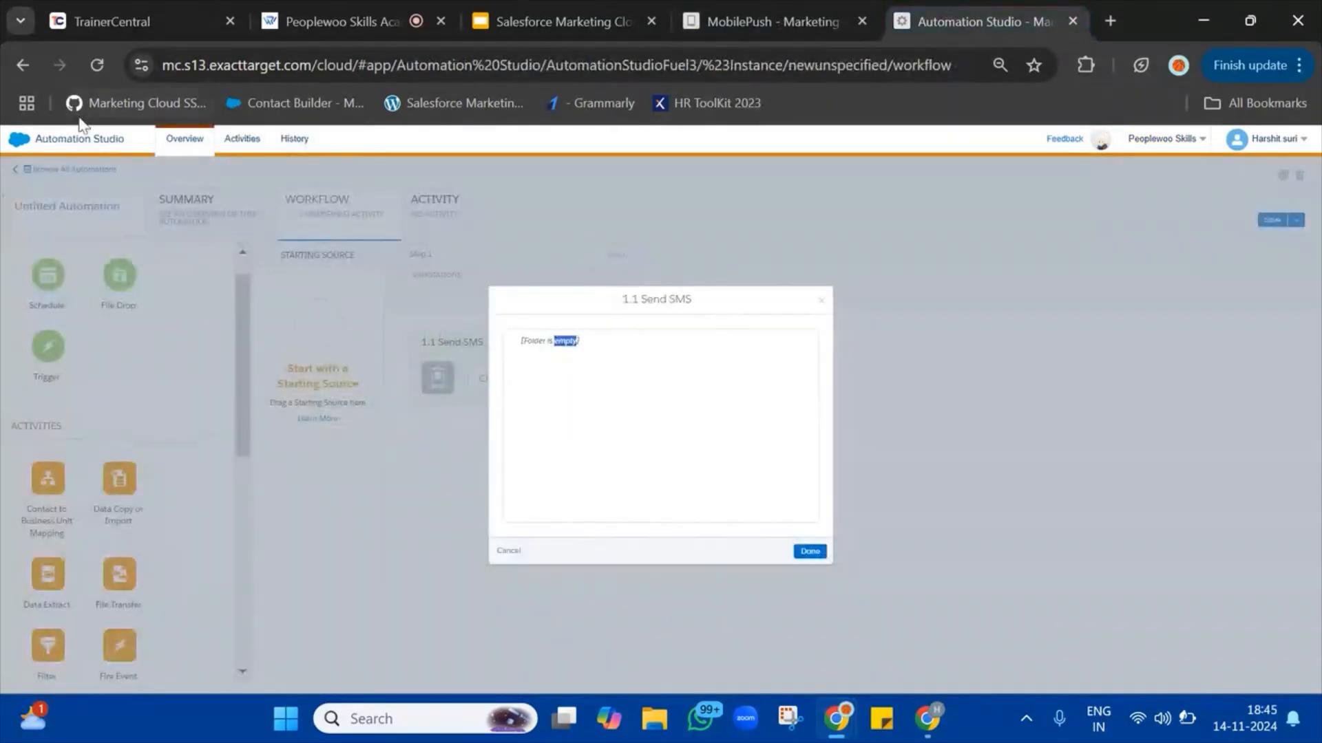
click(822, 301)
mouse_move(57, 142)
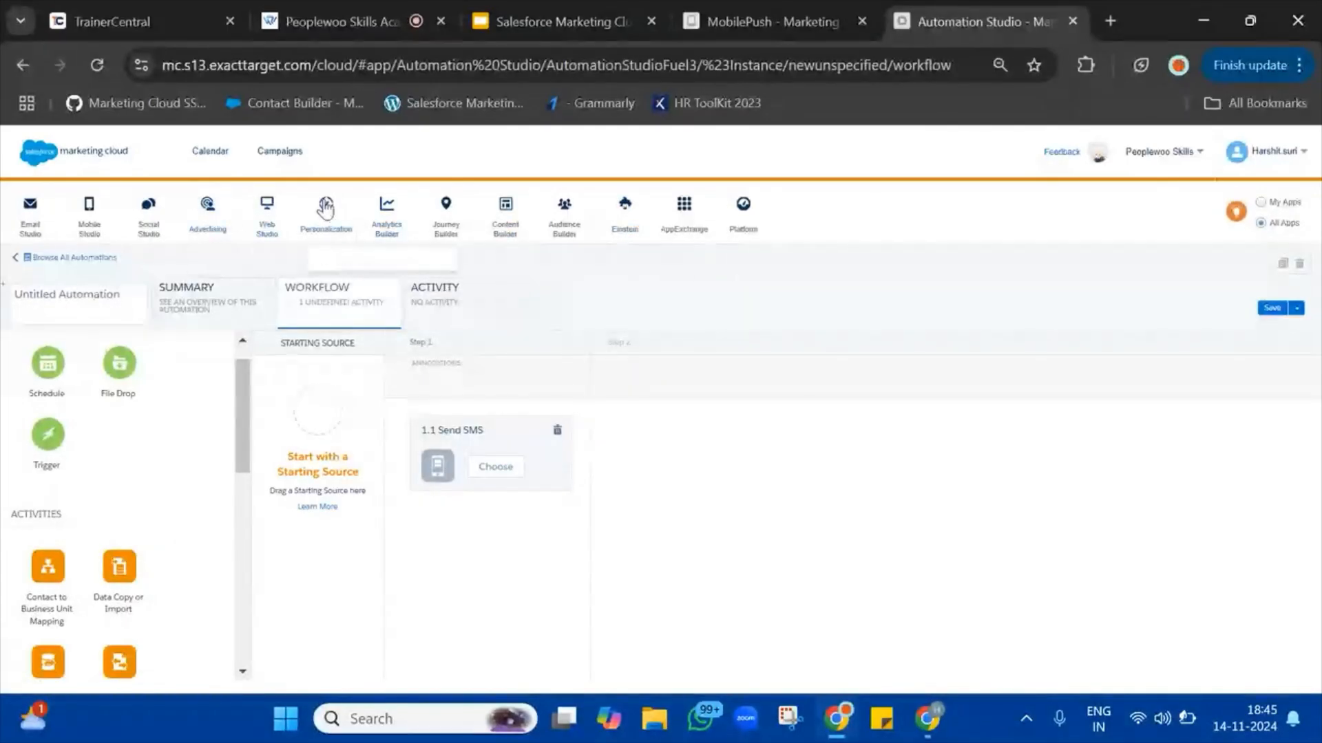
mouse_move(510, 213)
mouse_move(564, 217)
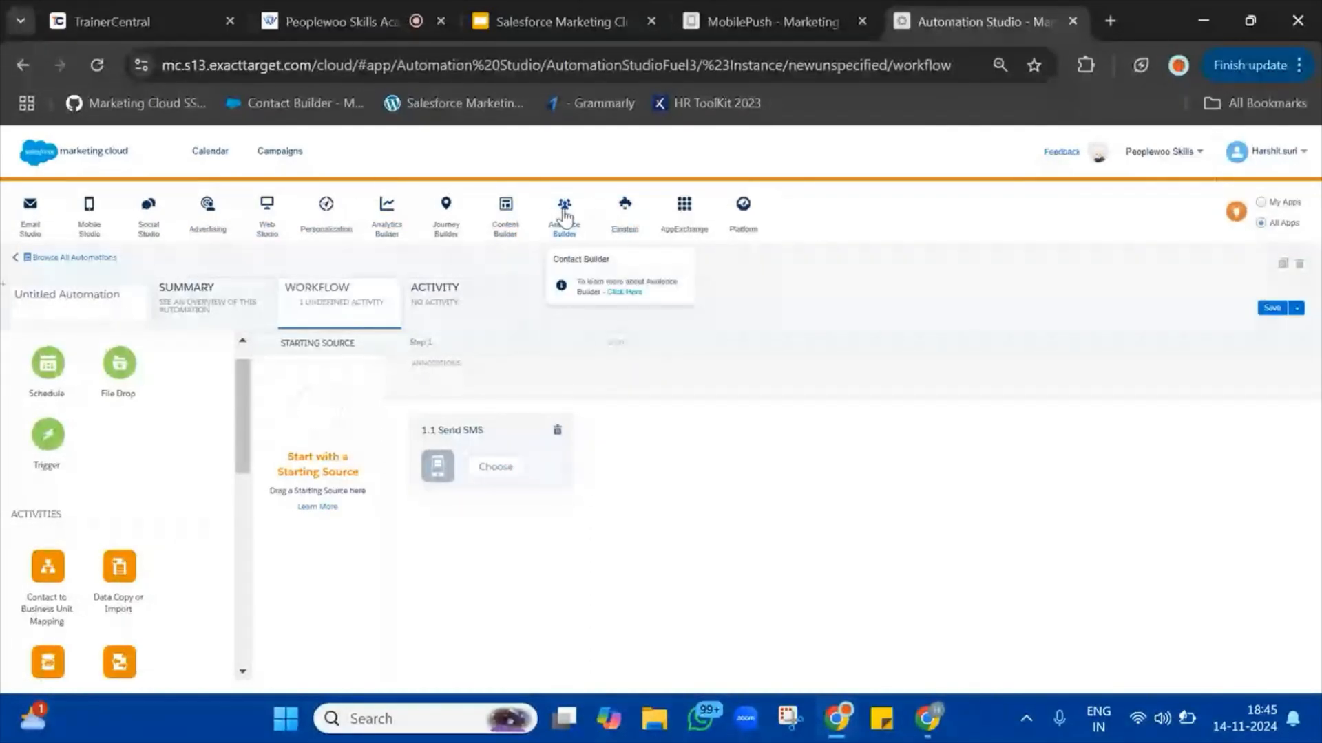
mouse_move(445, 235)
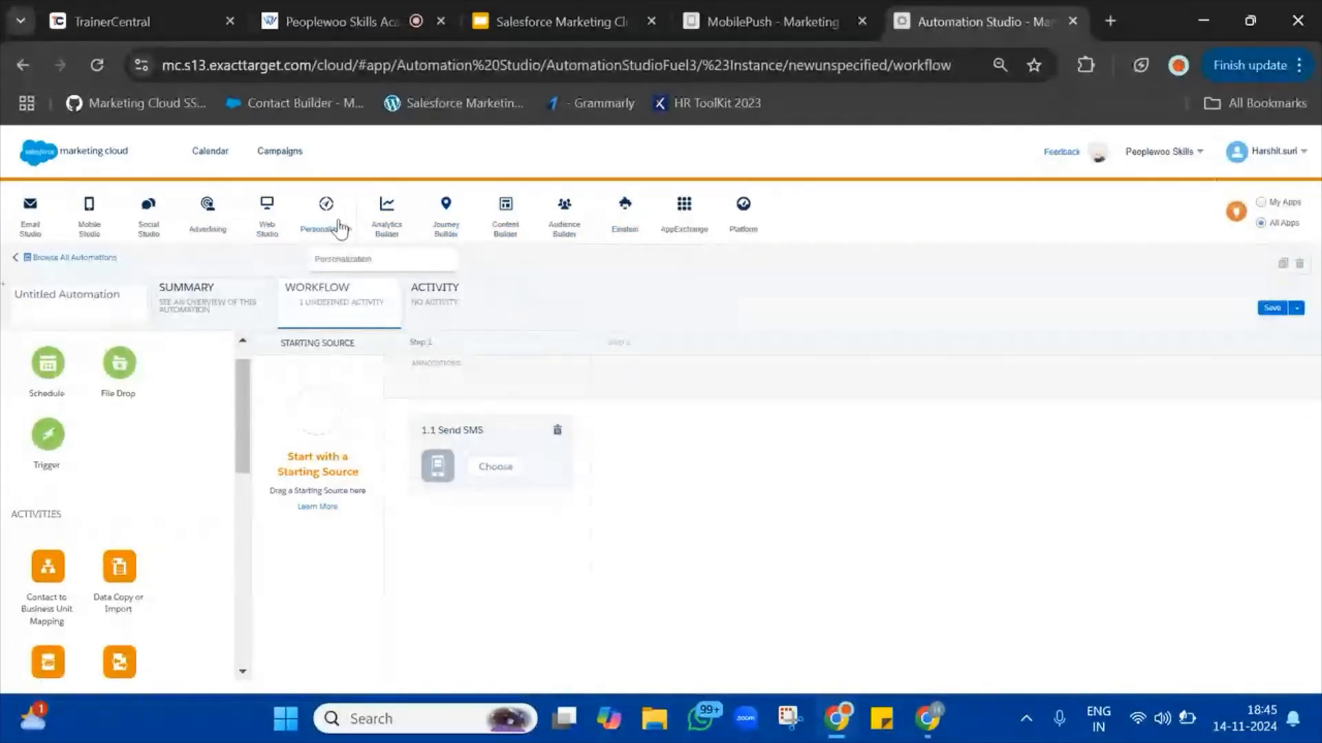
mouse_move(260, 227)
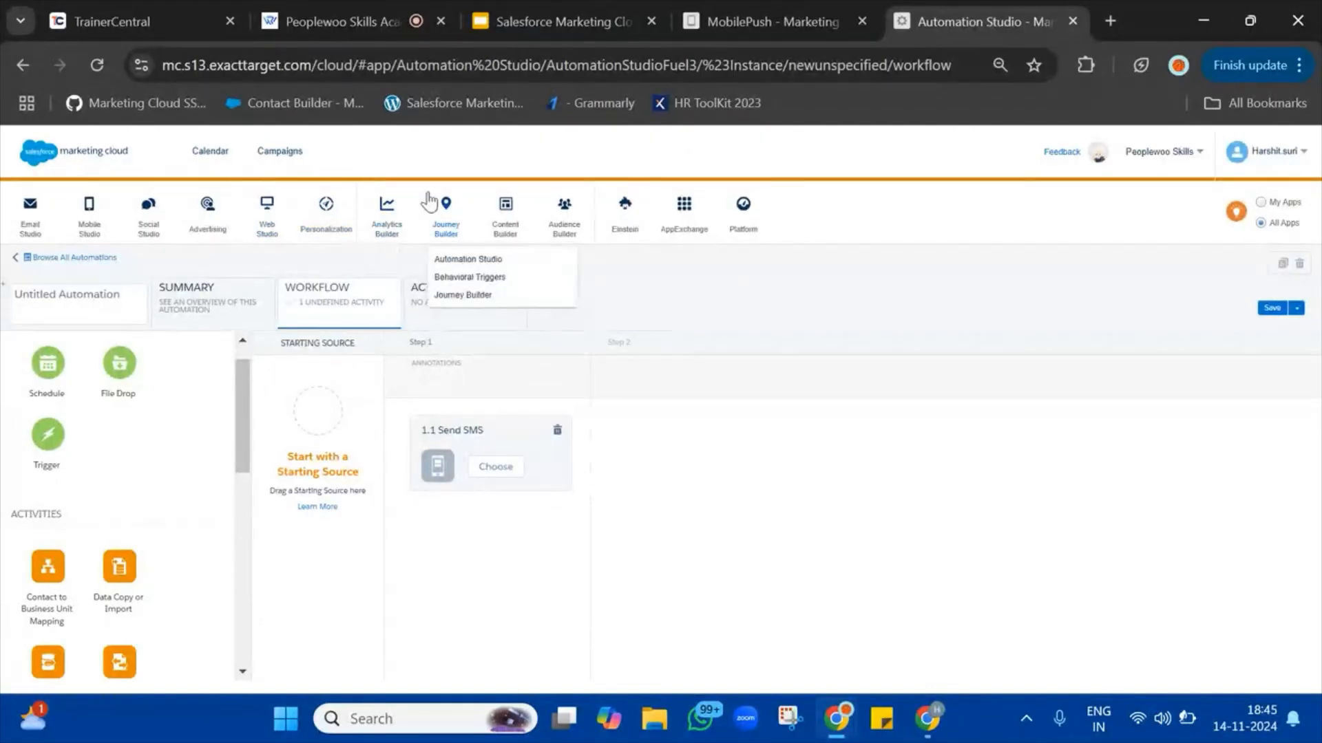
mouse_move(157, 219)
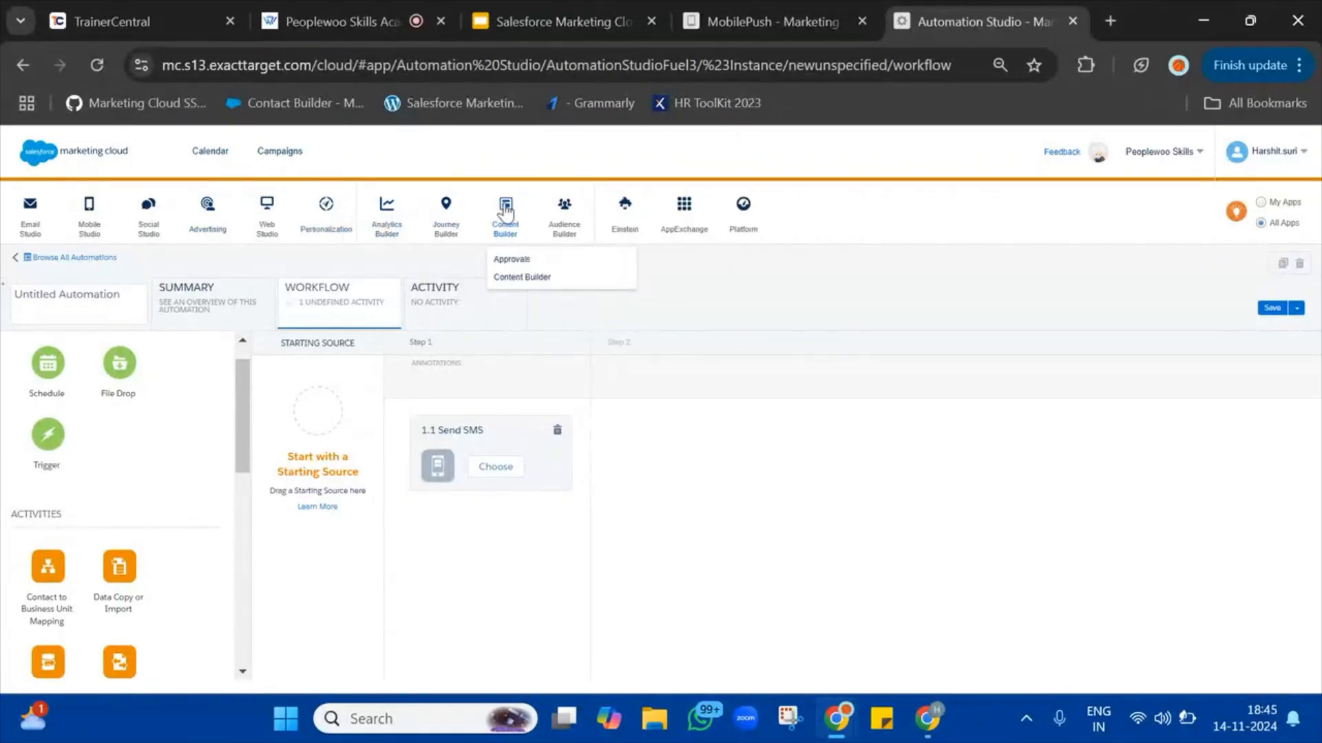
click(528, 278)
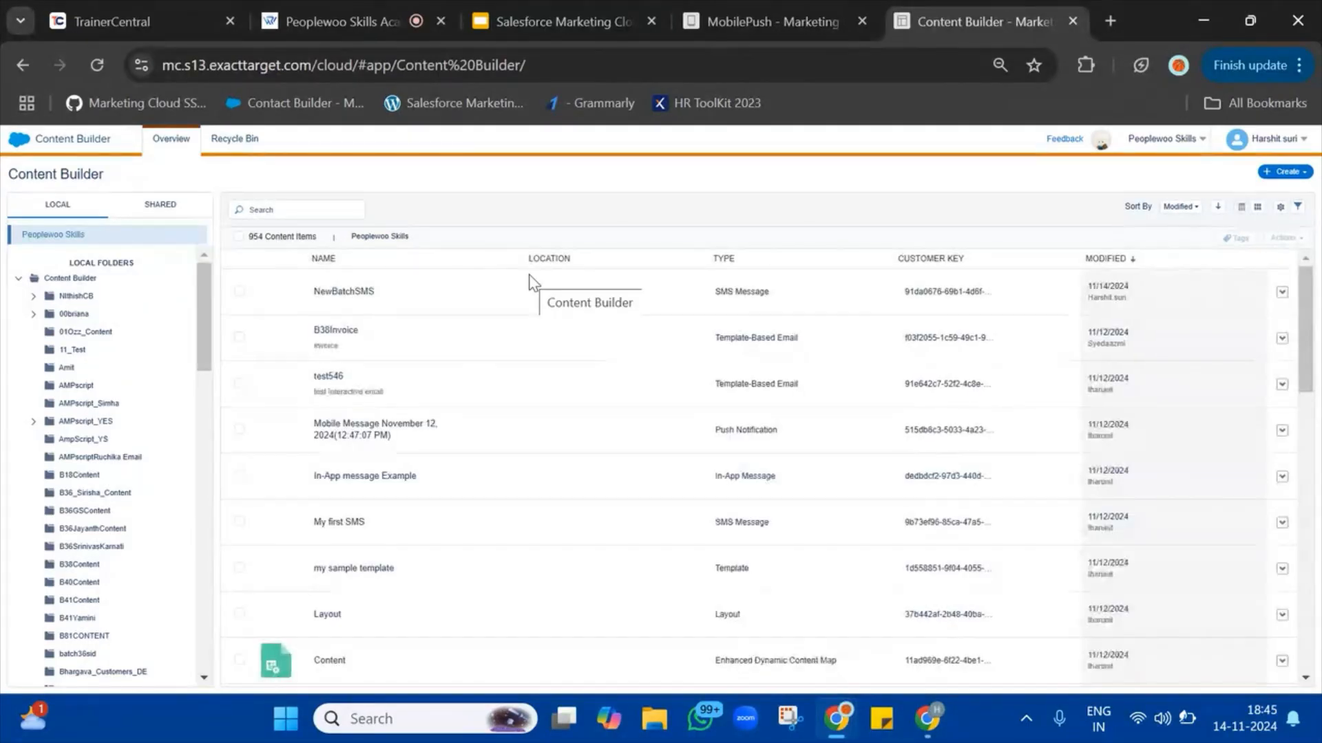
- Search the Content Builder page for "new" and open the NewBatchContent folder
key(ctrl+f)
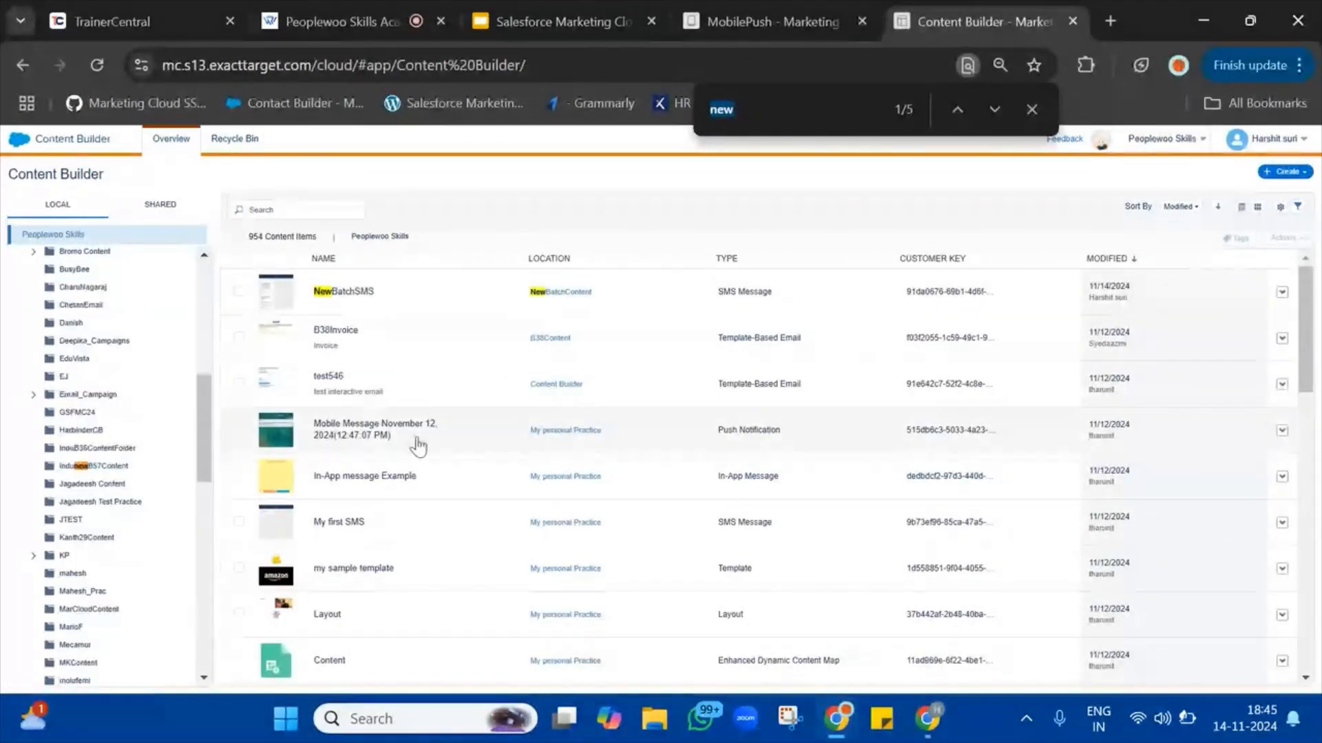
key(Return)
click(95, 469)
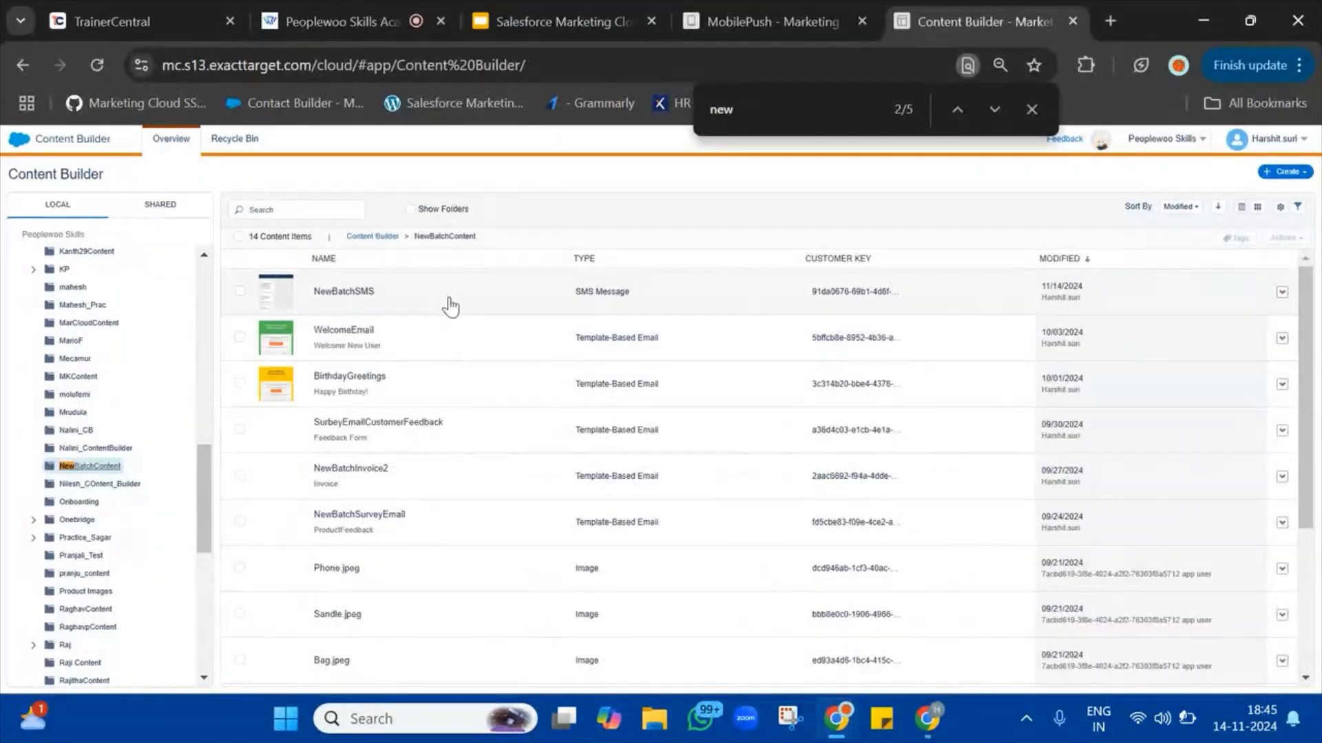
- Copy the complete message code from the NewBatchSMS message, then close the message and the page search
click(451, 307)
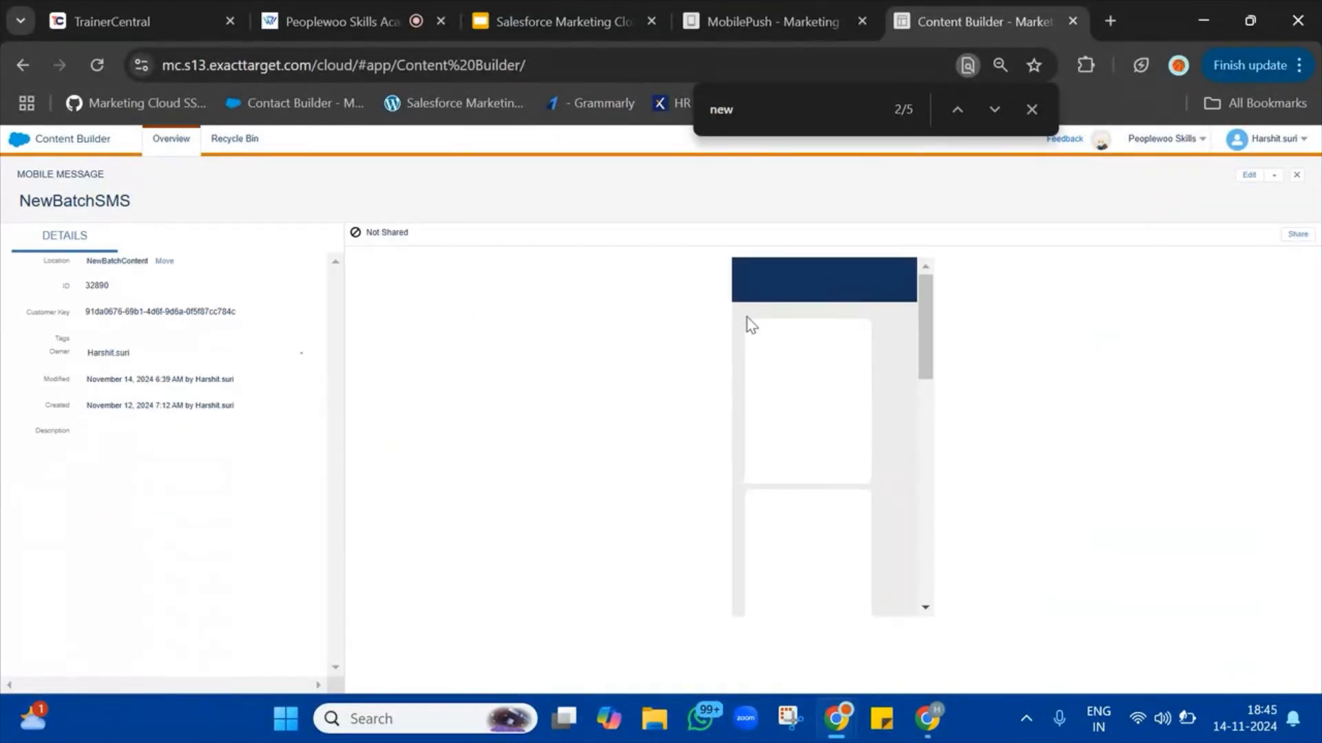
drag(756, 337, 819, 585)
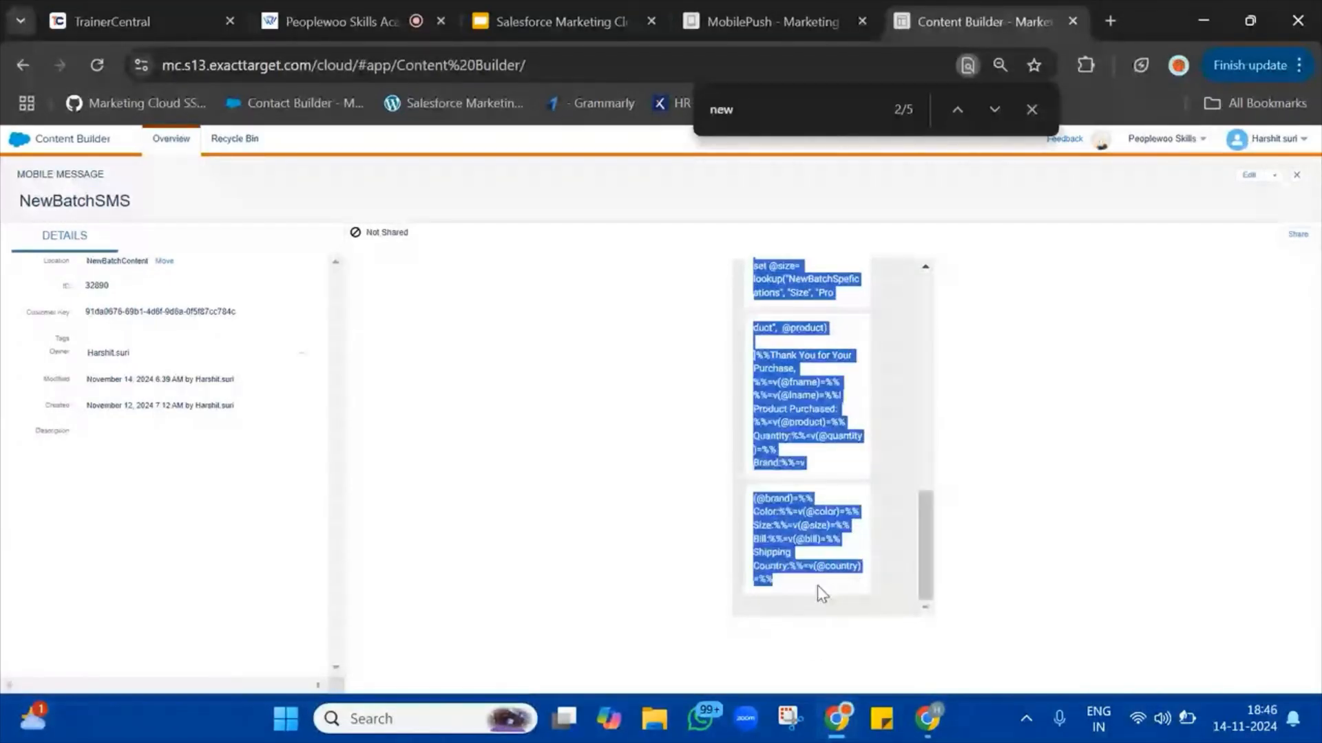
click(1296, 181)
click(1031, 109)
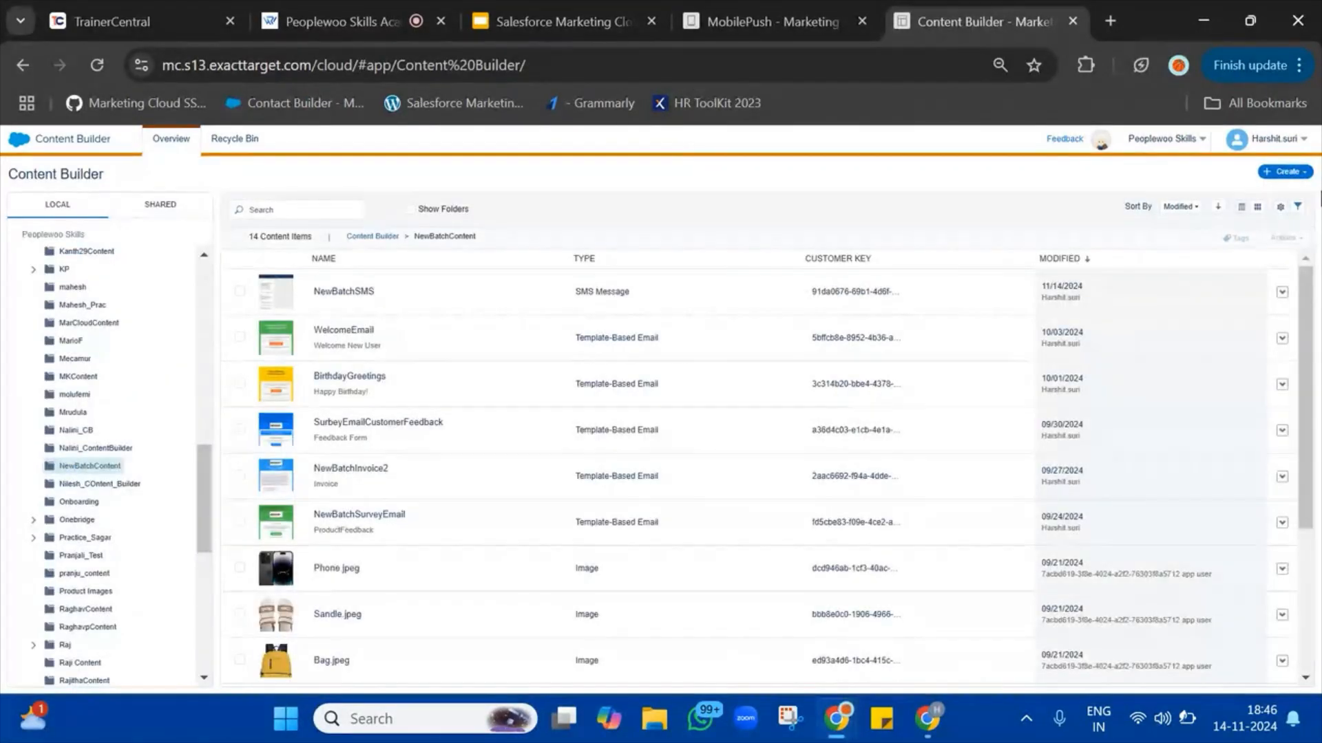
- Create a new mobile app push notification from the NewBatchContent folder
click(1293, 178)
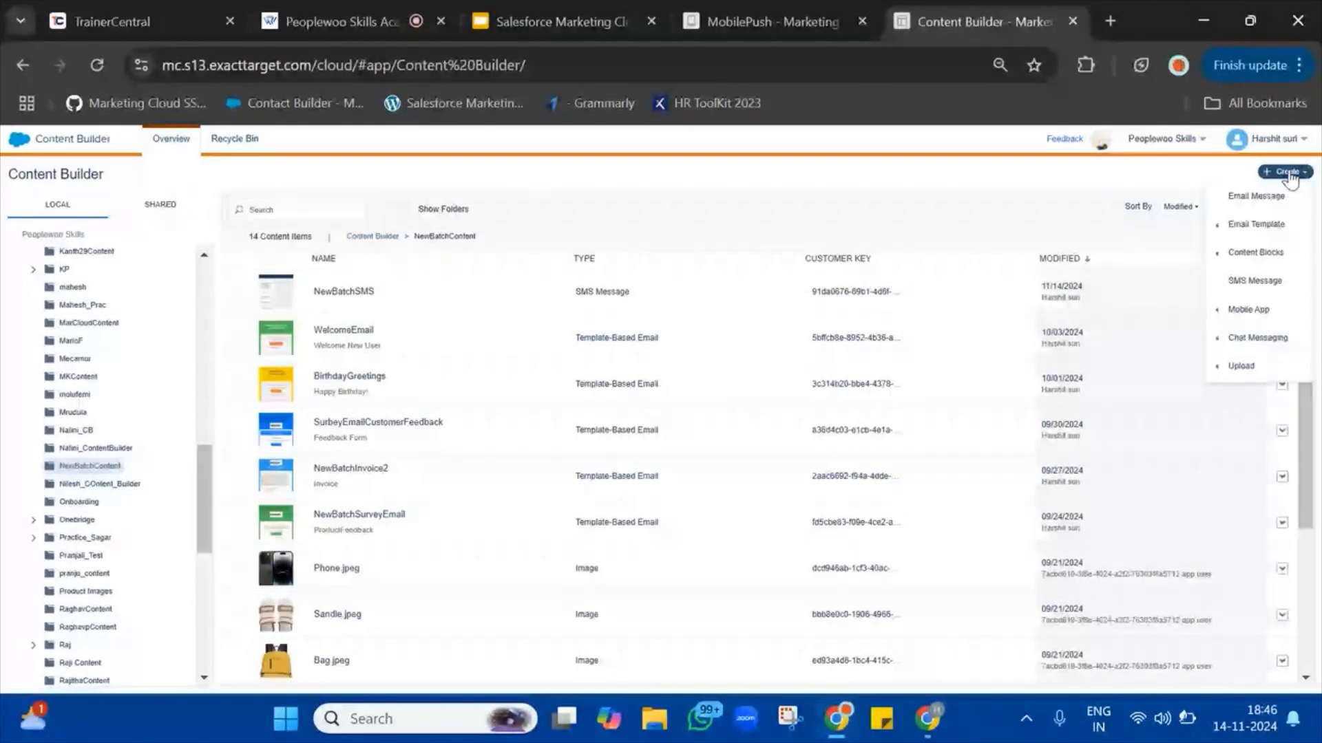
mouse_move(1254, 316)
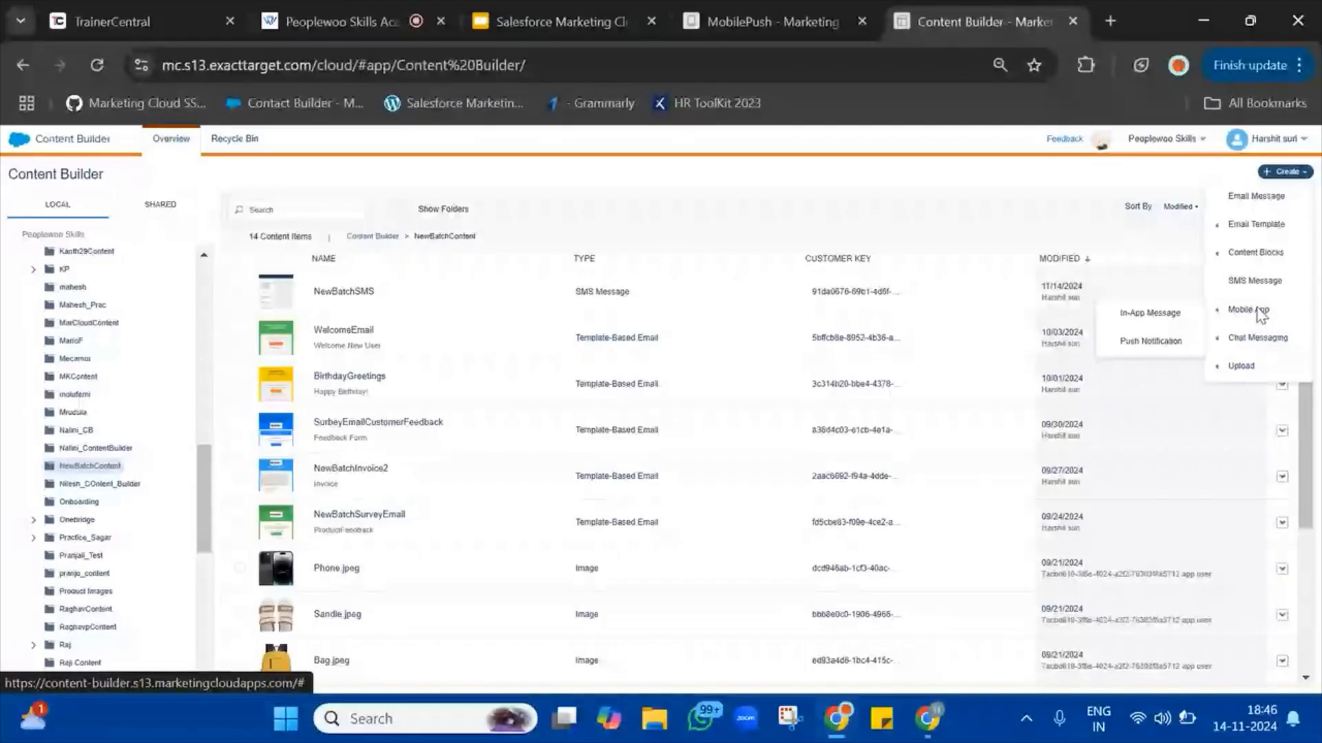
click(1137, 342)
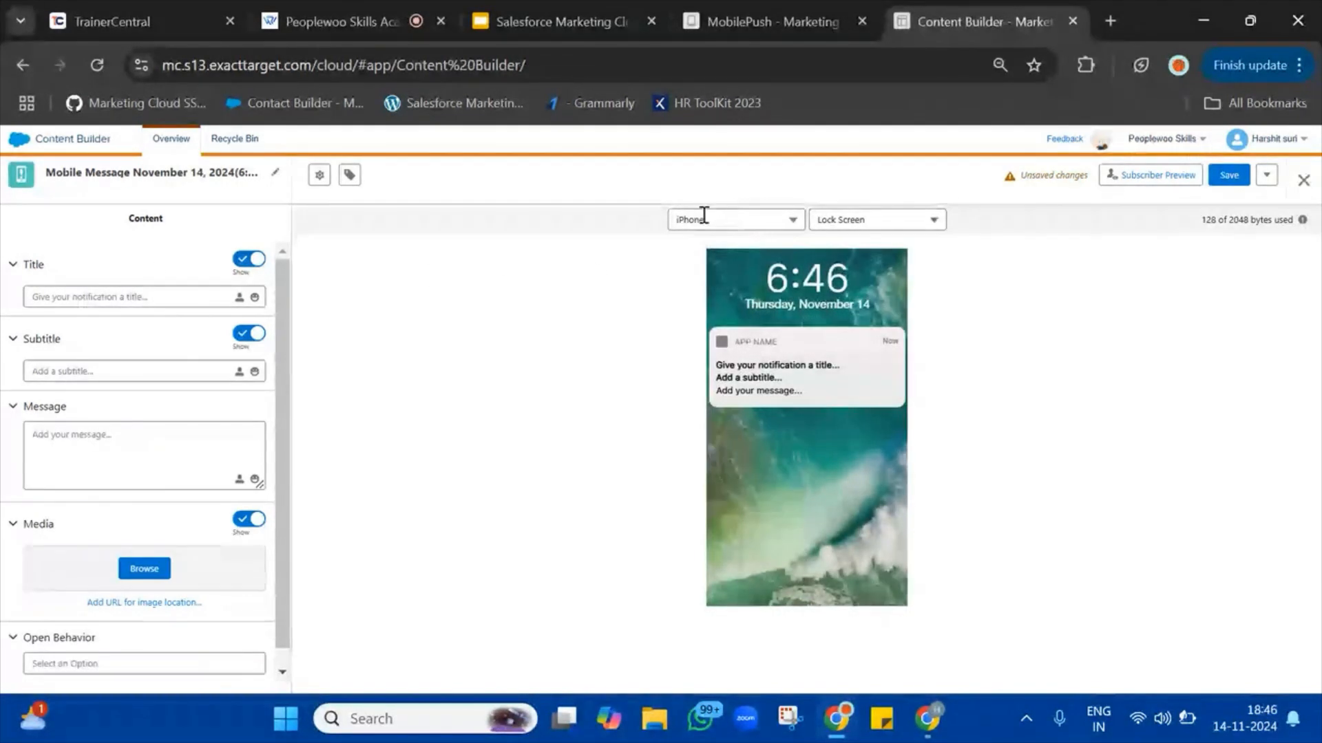
- Preview the push notification on iPhone in the Long Press, Alert and Banner views
click(932, 221)
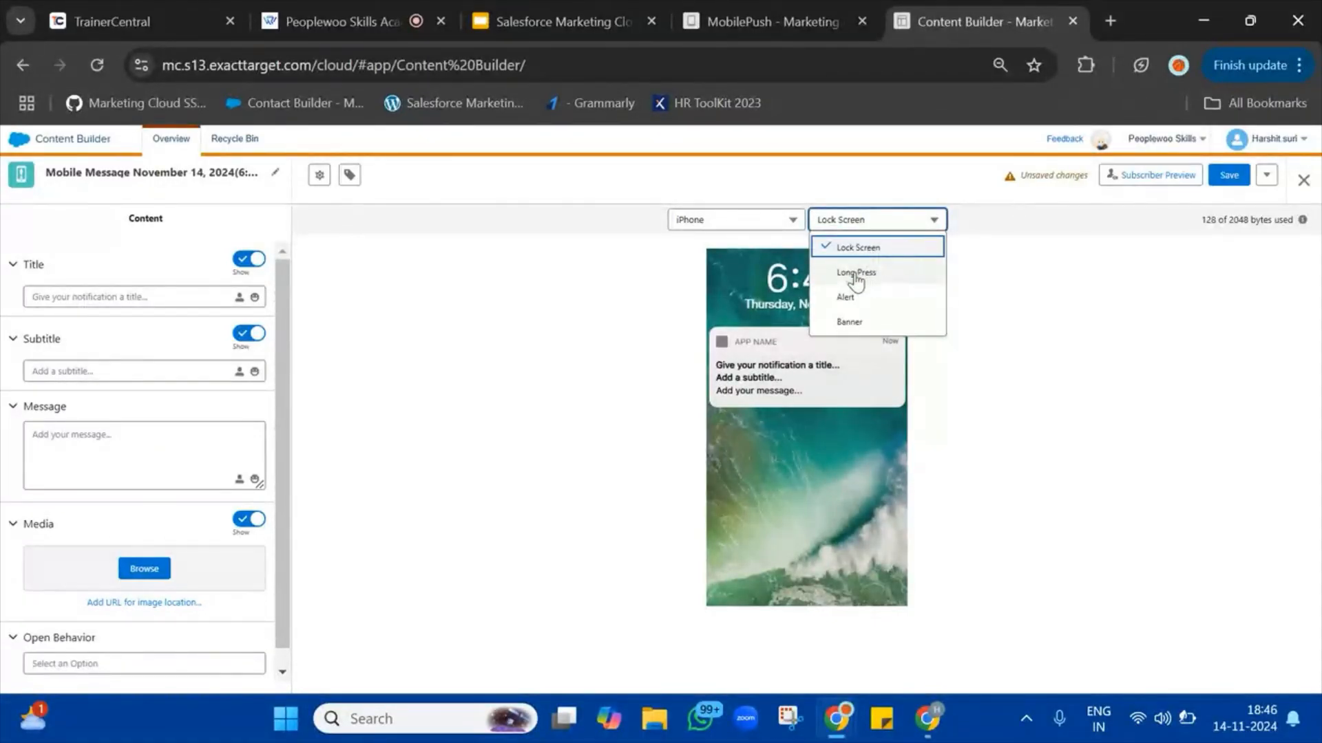
click(871, 271)
click(915, 220)
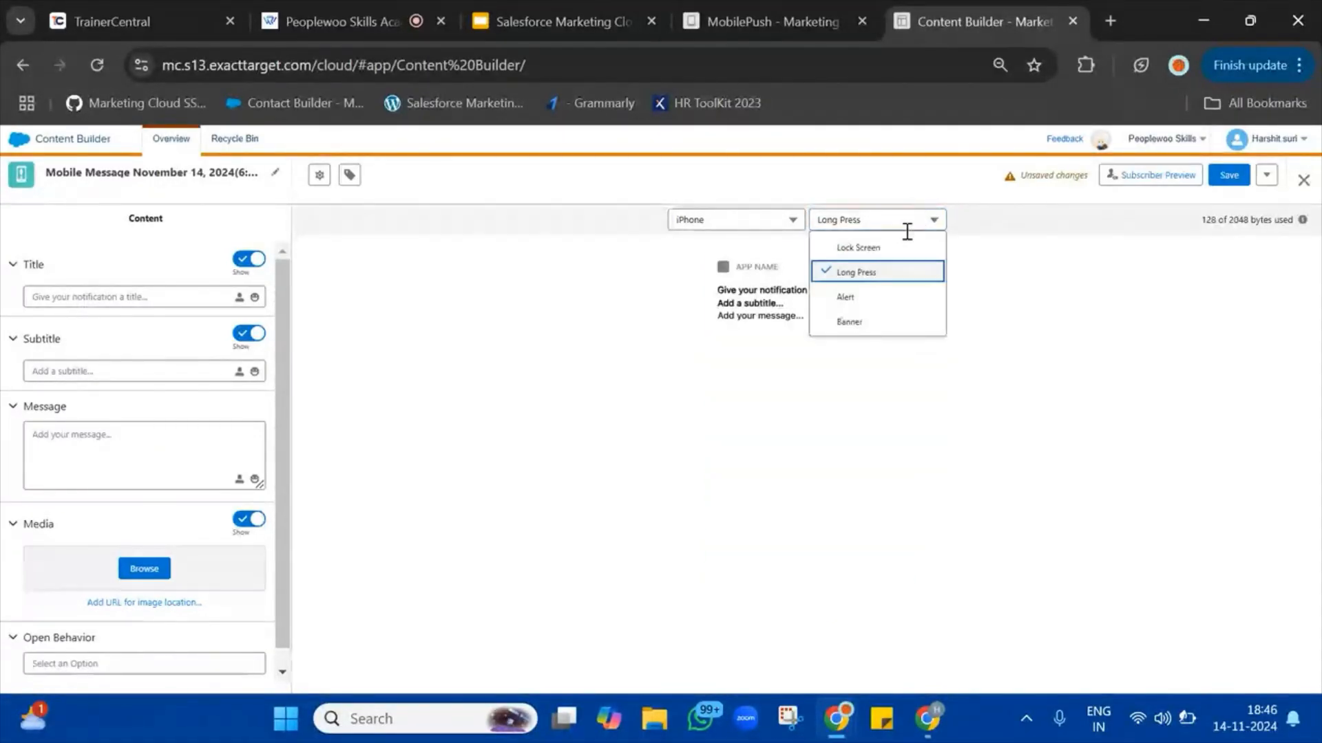
click(857, 299)
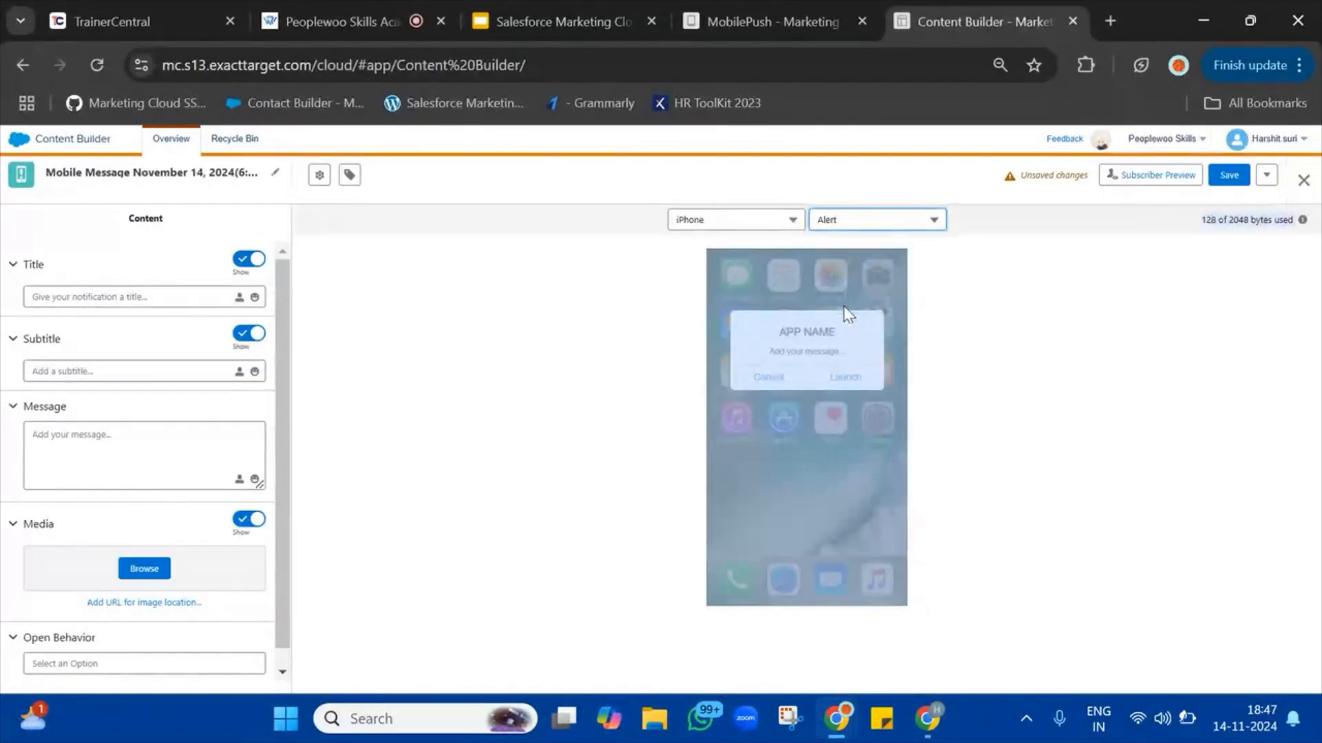
click(887, 221)
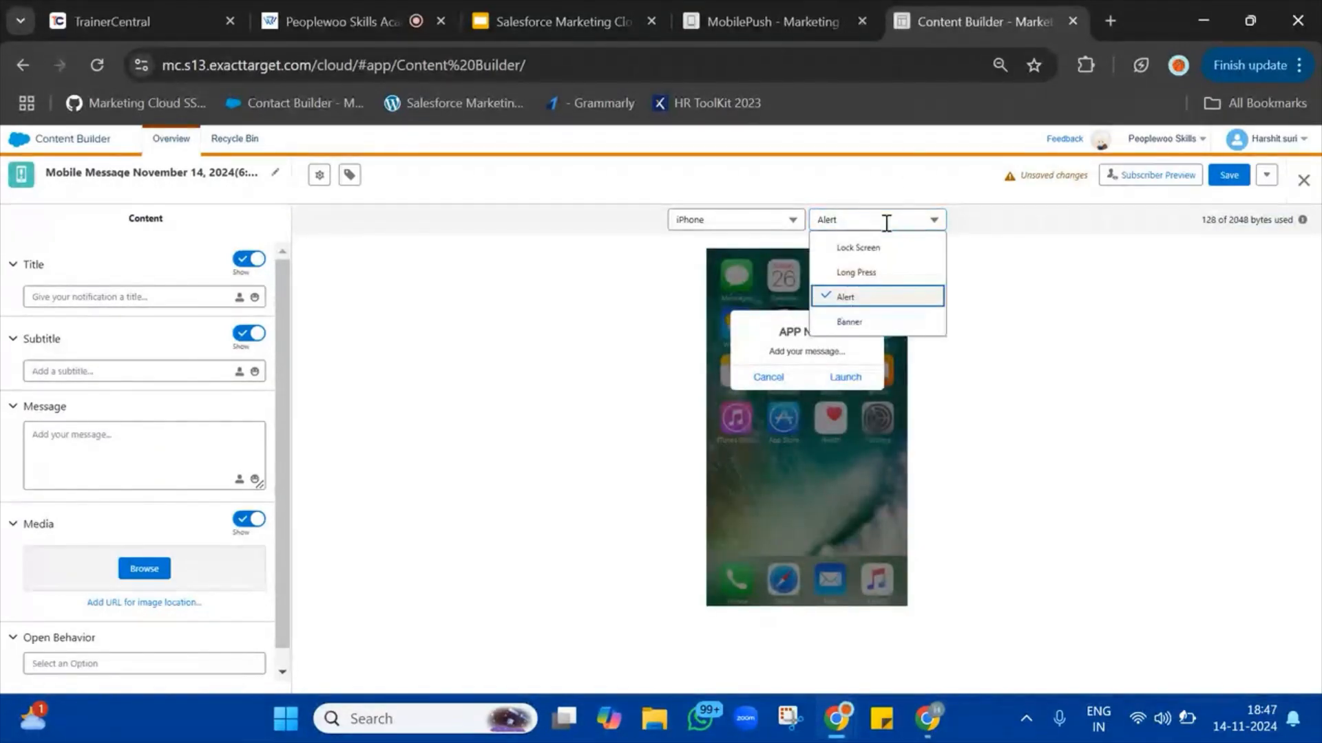
click(854, 321)
- Preview the push notification on Android in the Lock Screen and Shade views
click(769, 226)
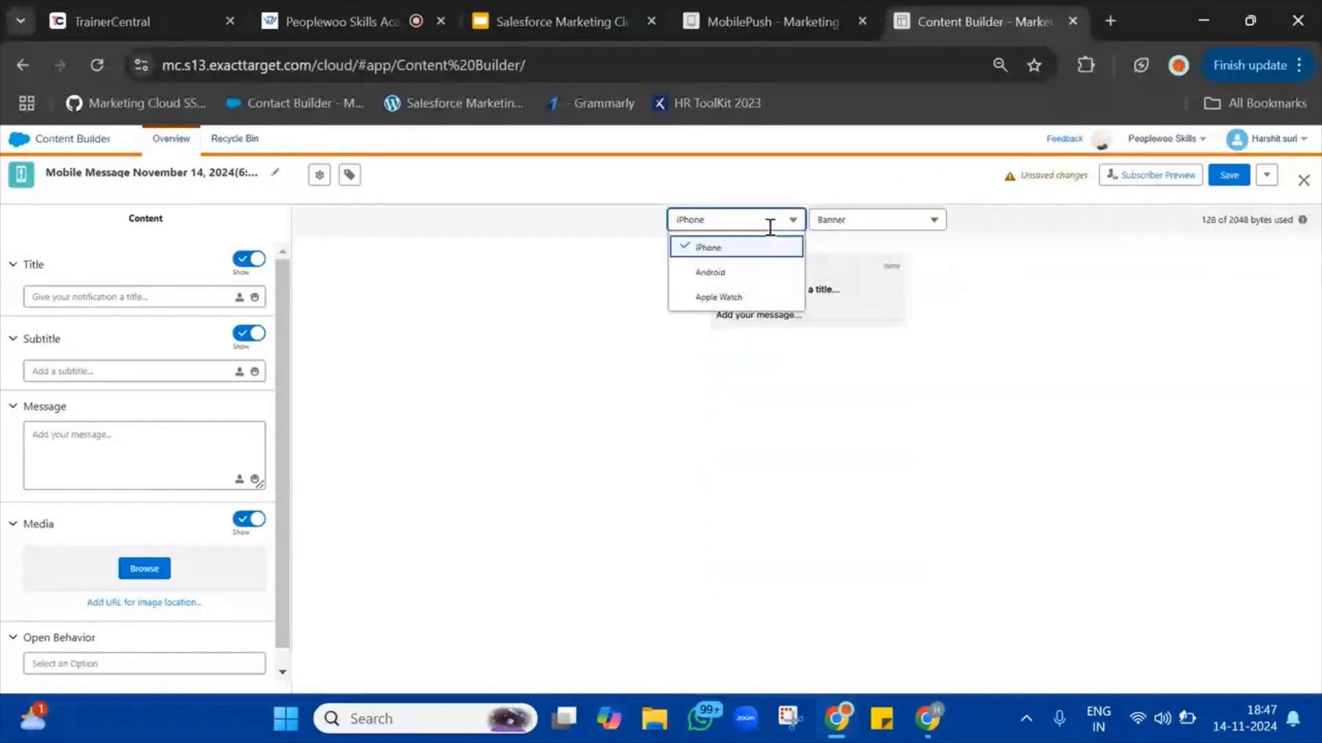
click(723, 269)
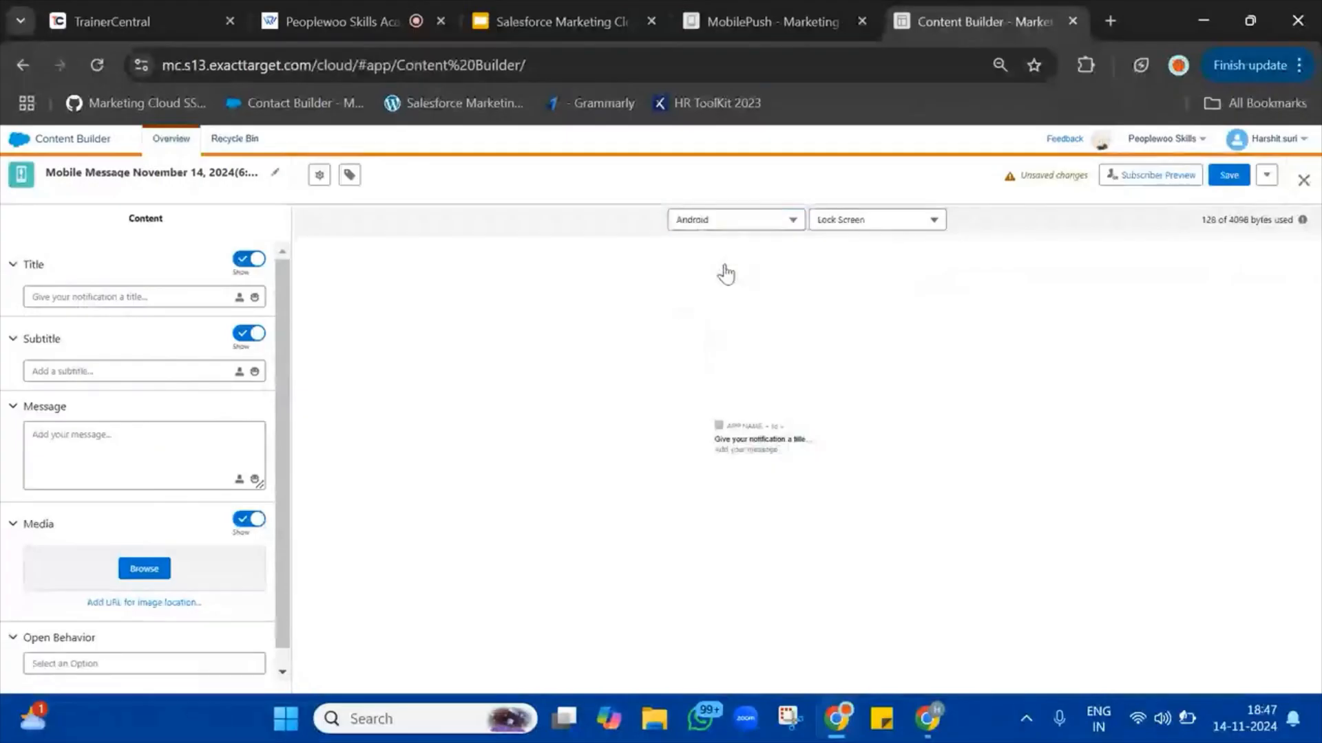
click(894, 219)
click(847, 272)
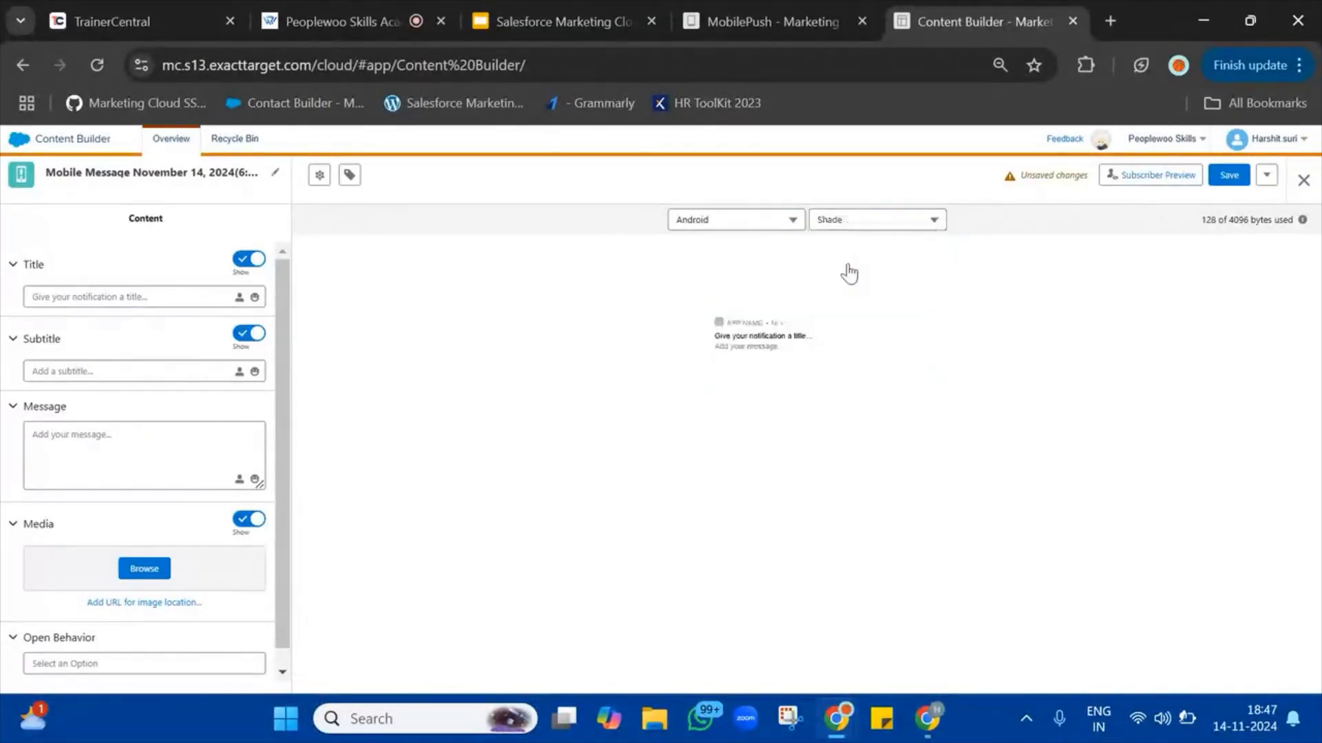
- Preview the push notification on Apple Watch in Short Look and Long Look, and return the preview to iPhone
click(746, 218)
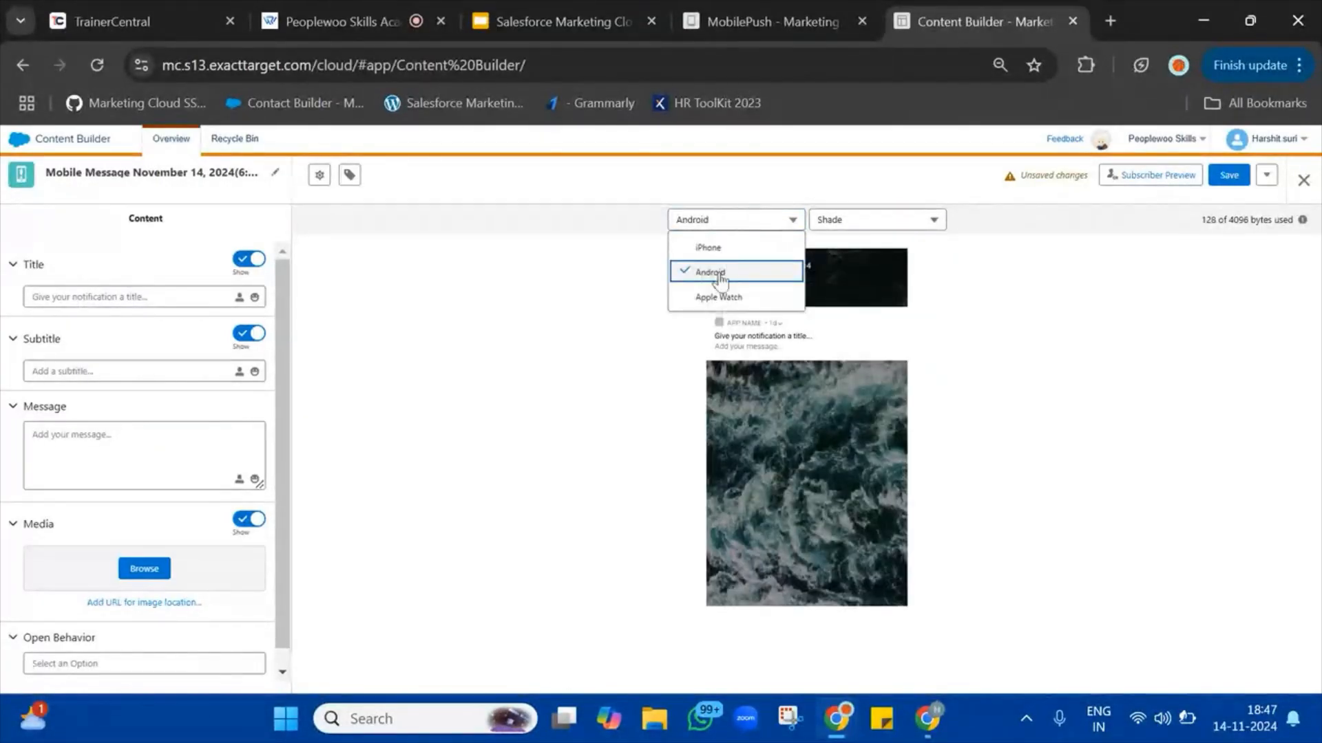
click(718, 303)
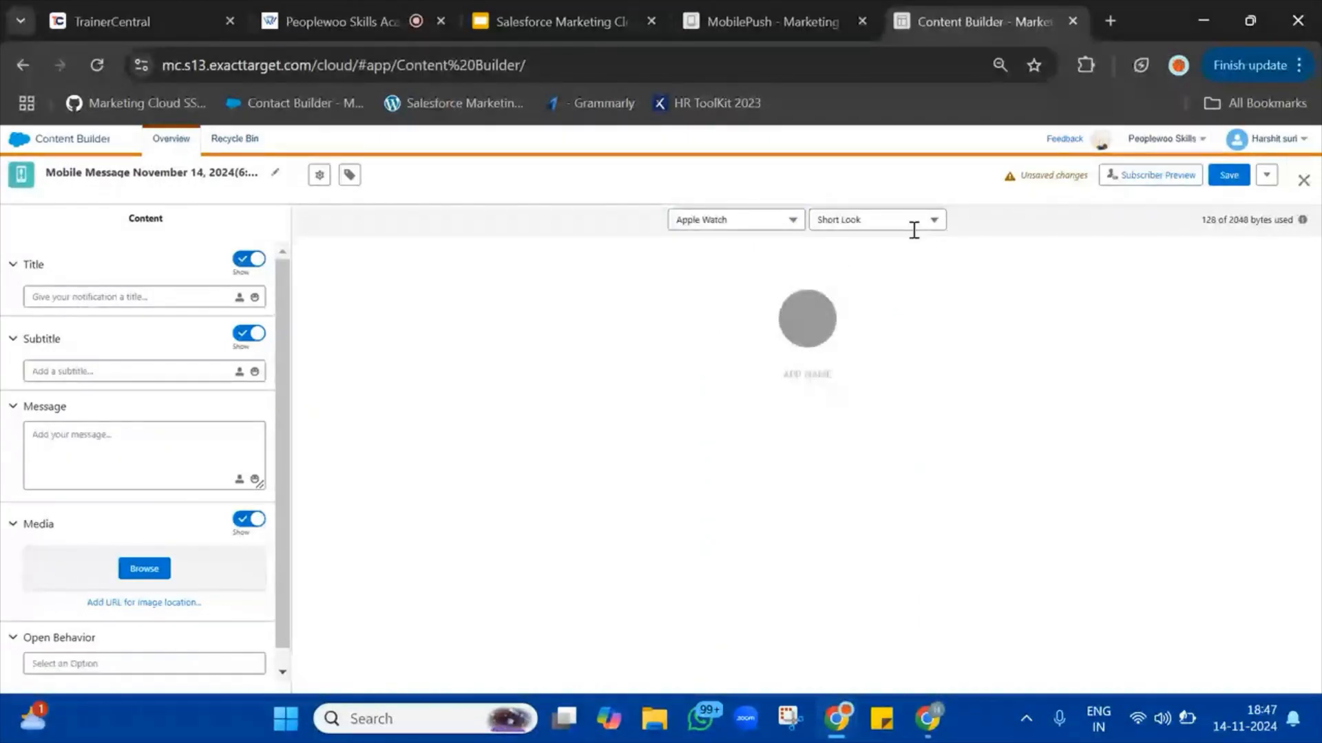
click(889, 216)
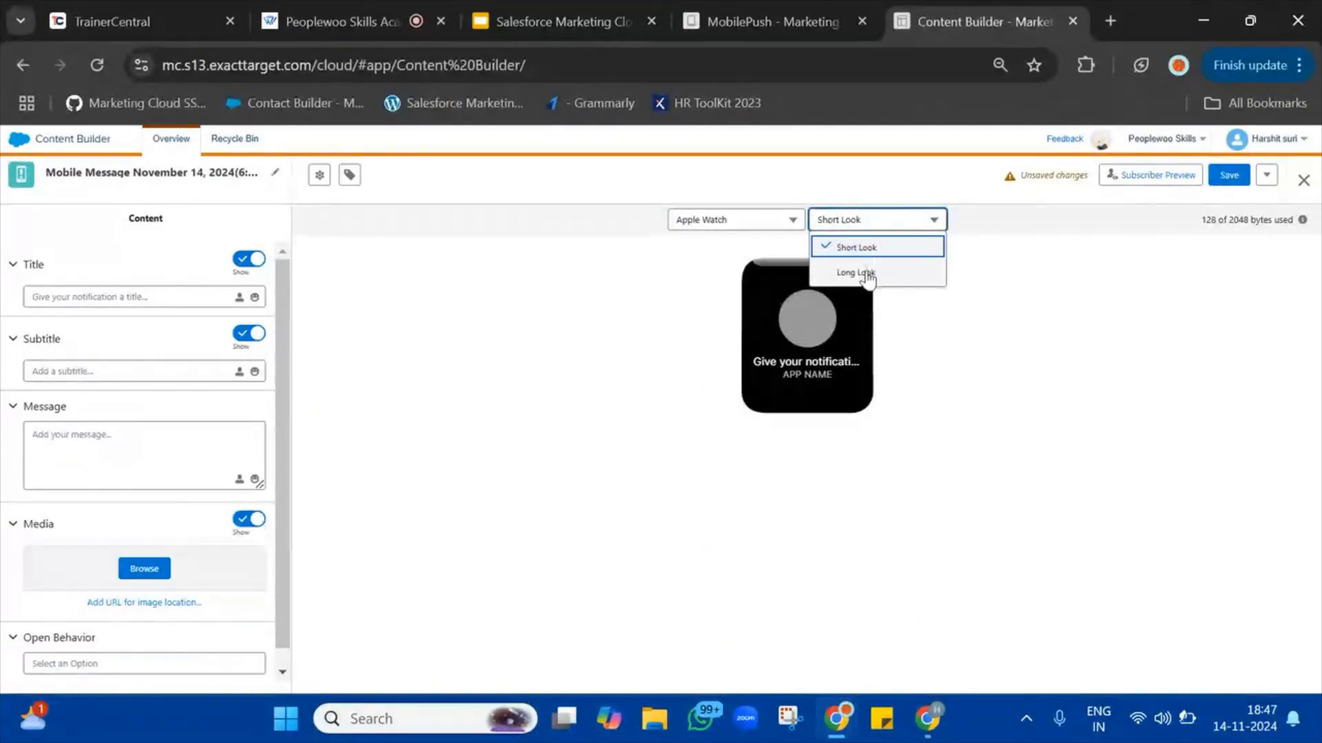
click(856, 271)
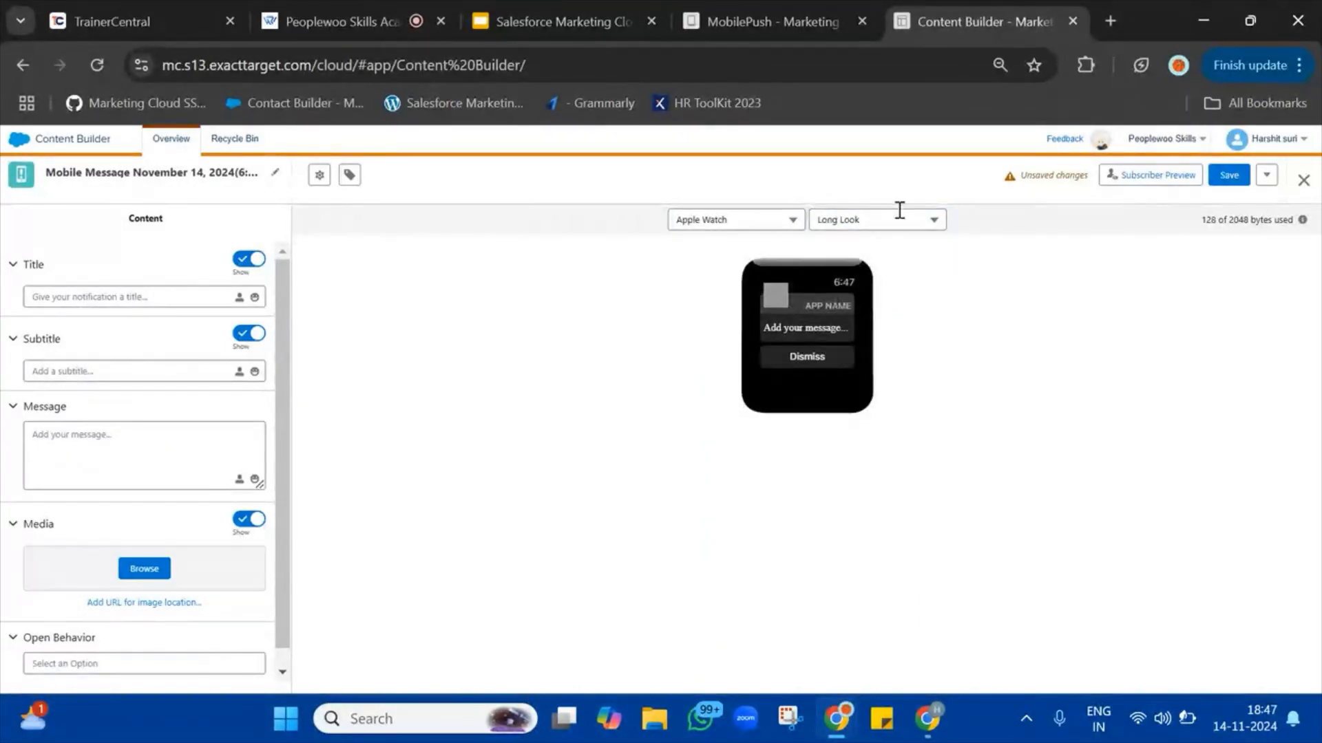
click(783, 219)
click(718, 253)
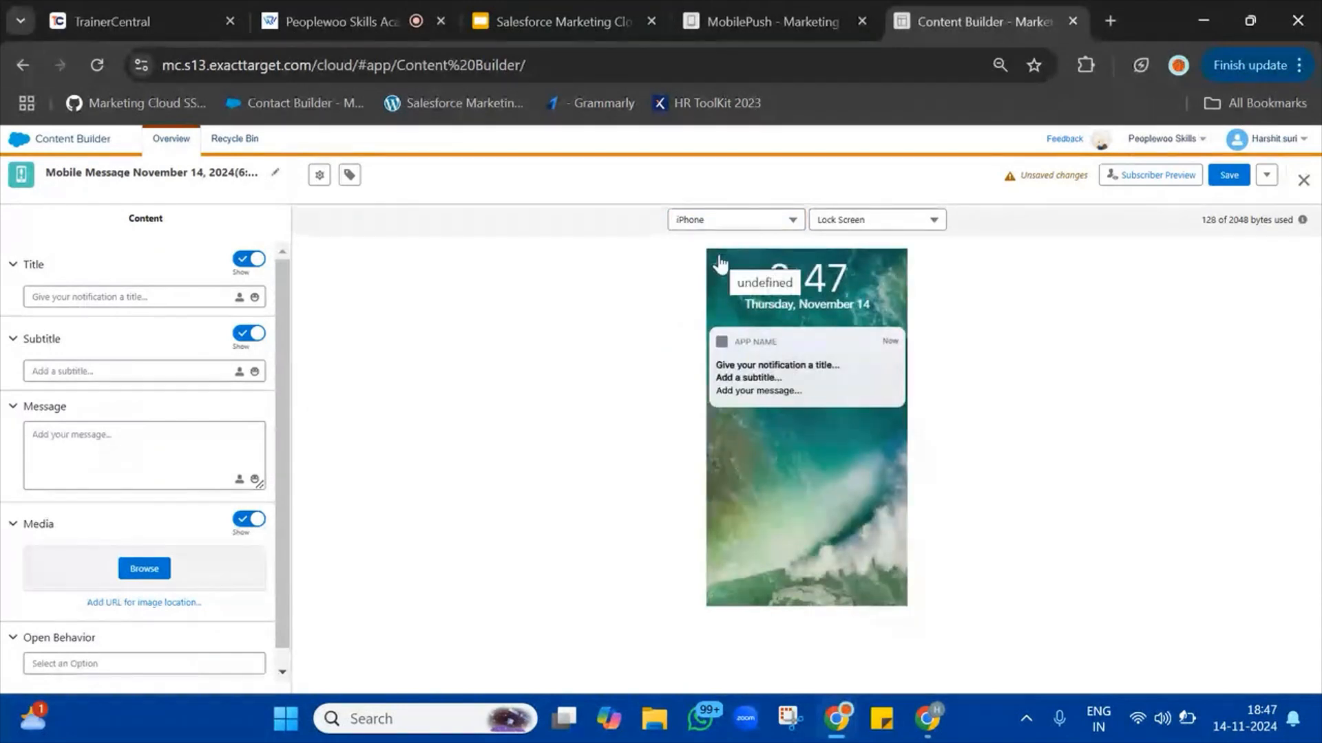
- Paste the copied NewBatchSMS code into the push notification's message and enlarge the message box to review the whole script
click(180, 435)
key(ctrl+v)
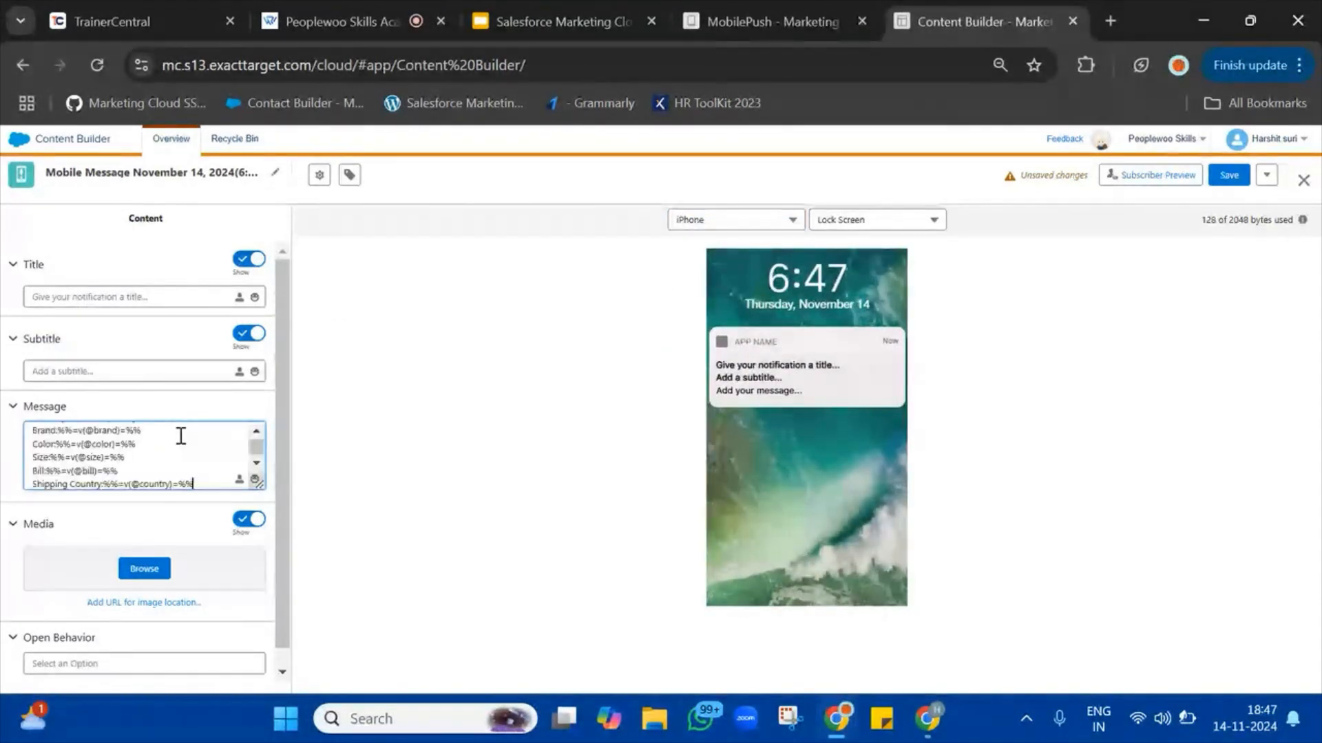
scroll(147, 475, down, 1)
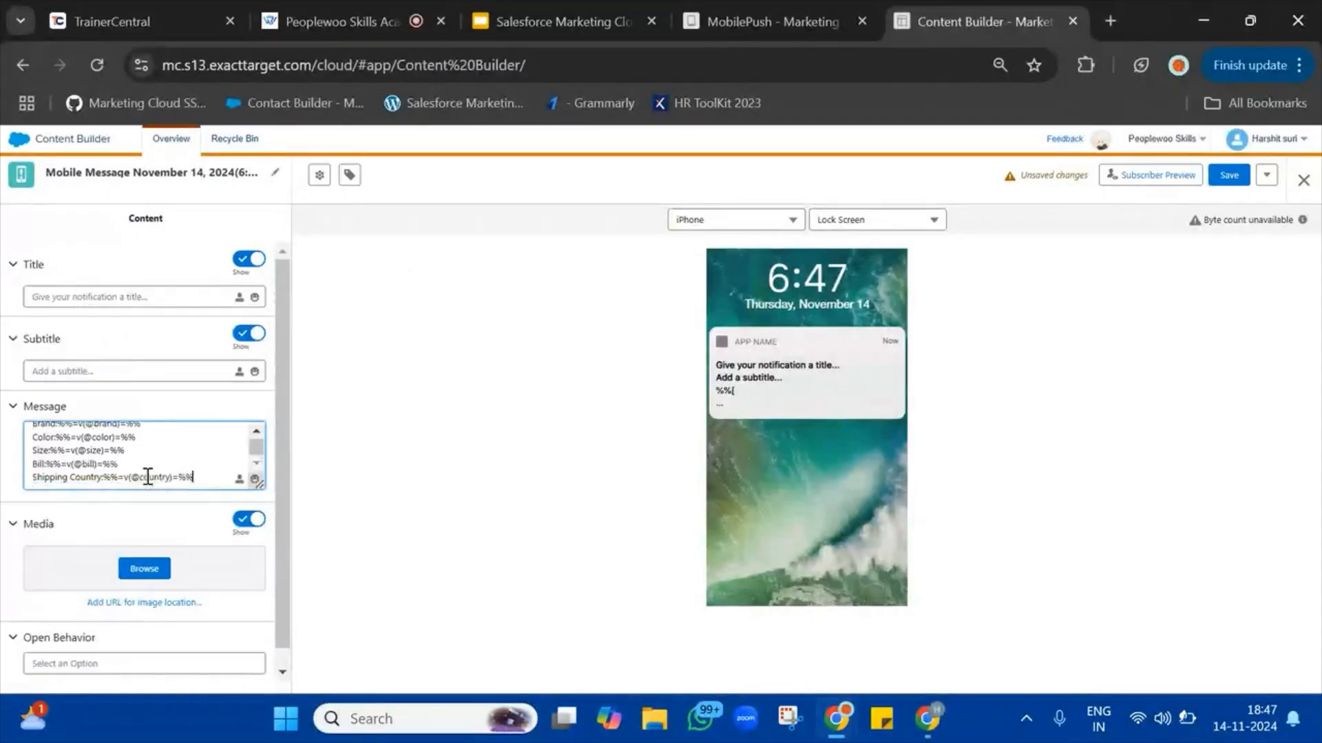
drag(262, 482, 263, 682)
scroll(188, 521, up, 1)
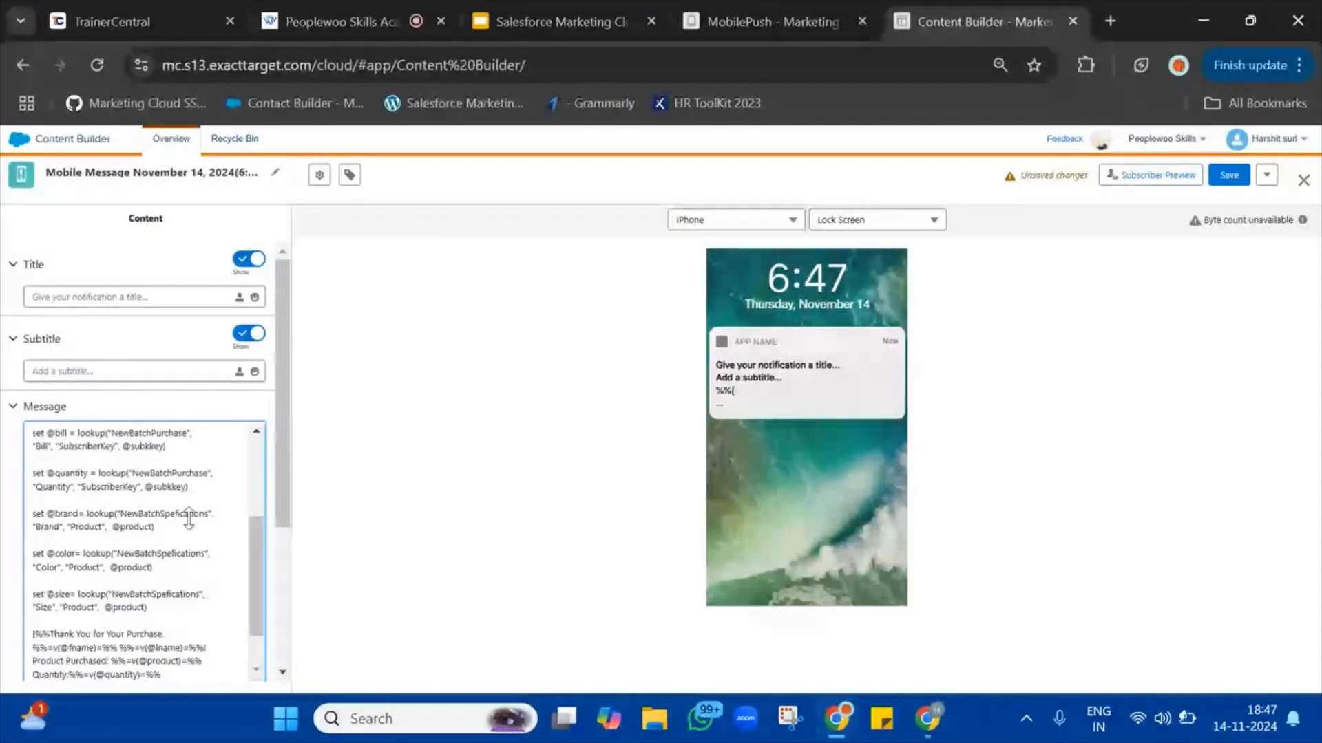
scroll(189, 521, up, 3)
scroll(188, 521, down, 8)
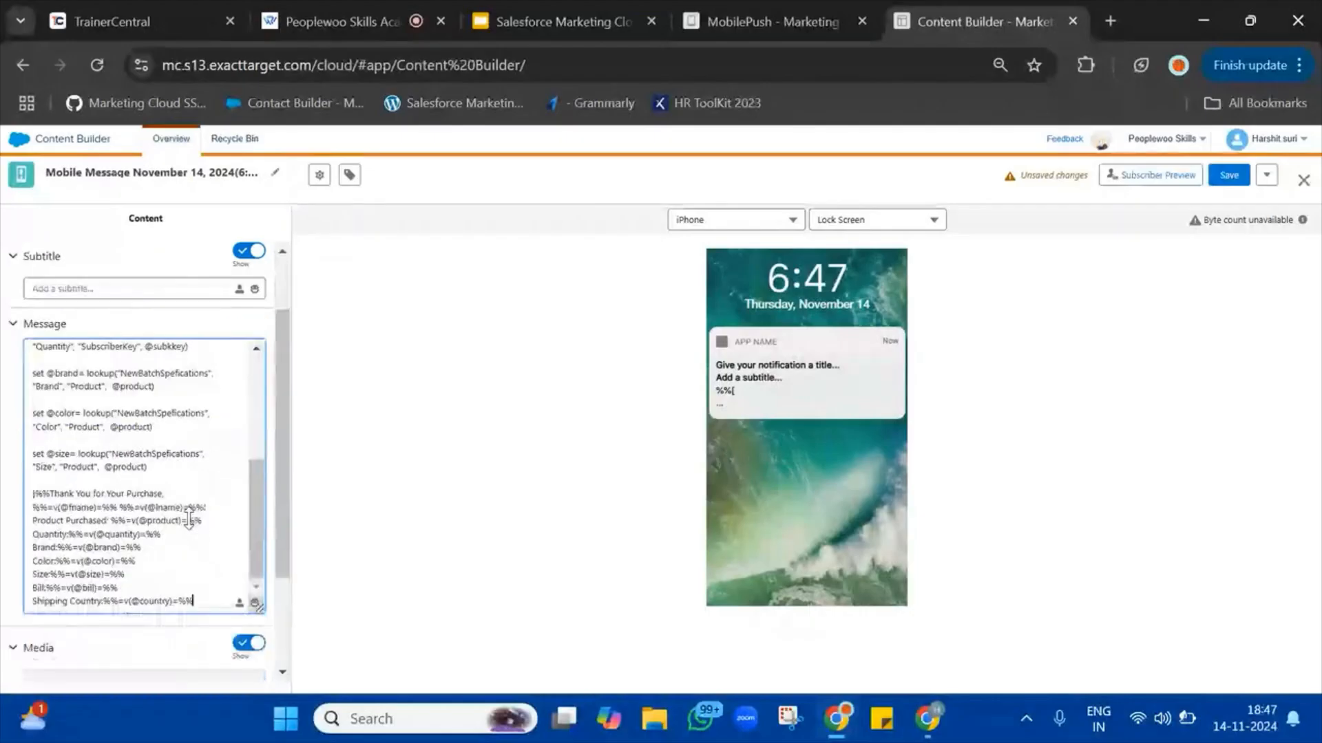
scroll(189, 521, down, 1)
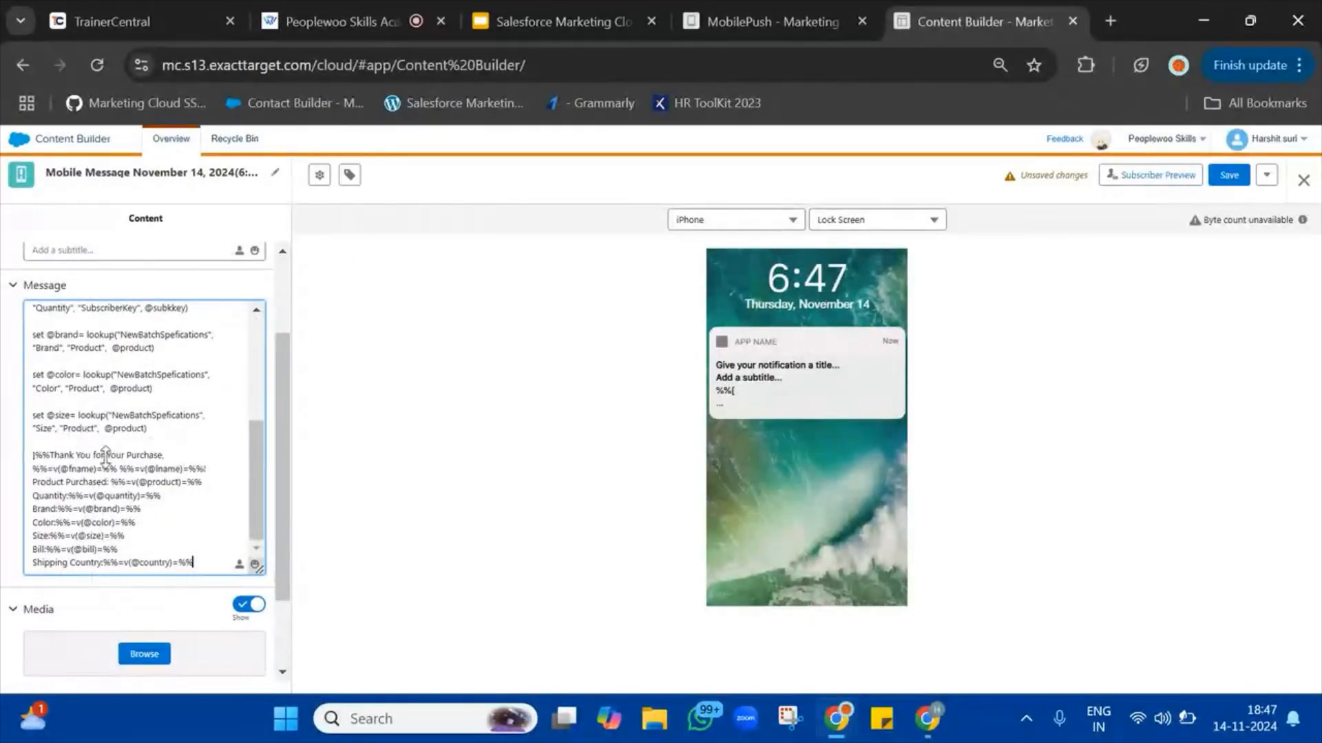
click(193, 441)
scroll(213, 471, up, 10)
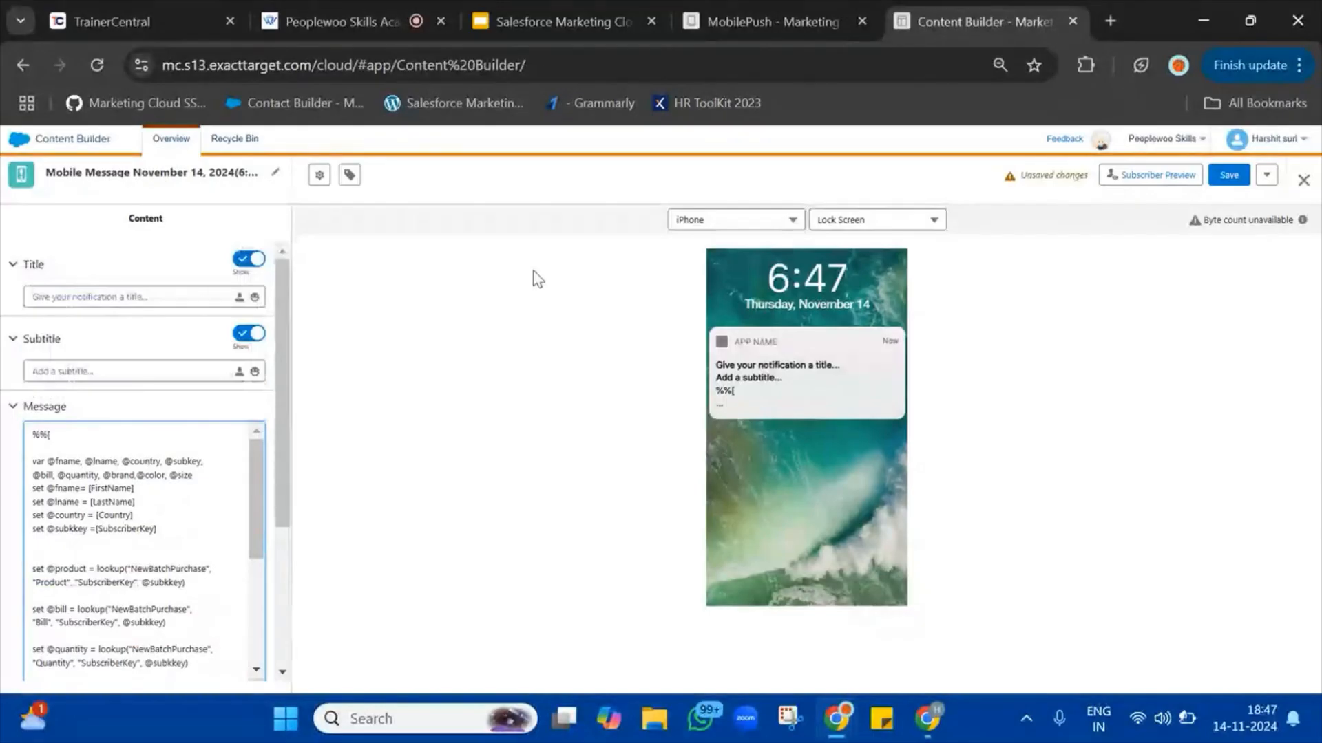
- Open the subscriber preview and find the NewBatch folder among the data extensions offered as subscriber source
click(1162, 180)
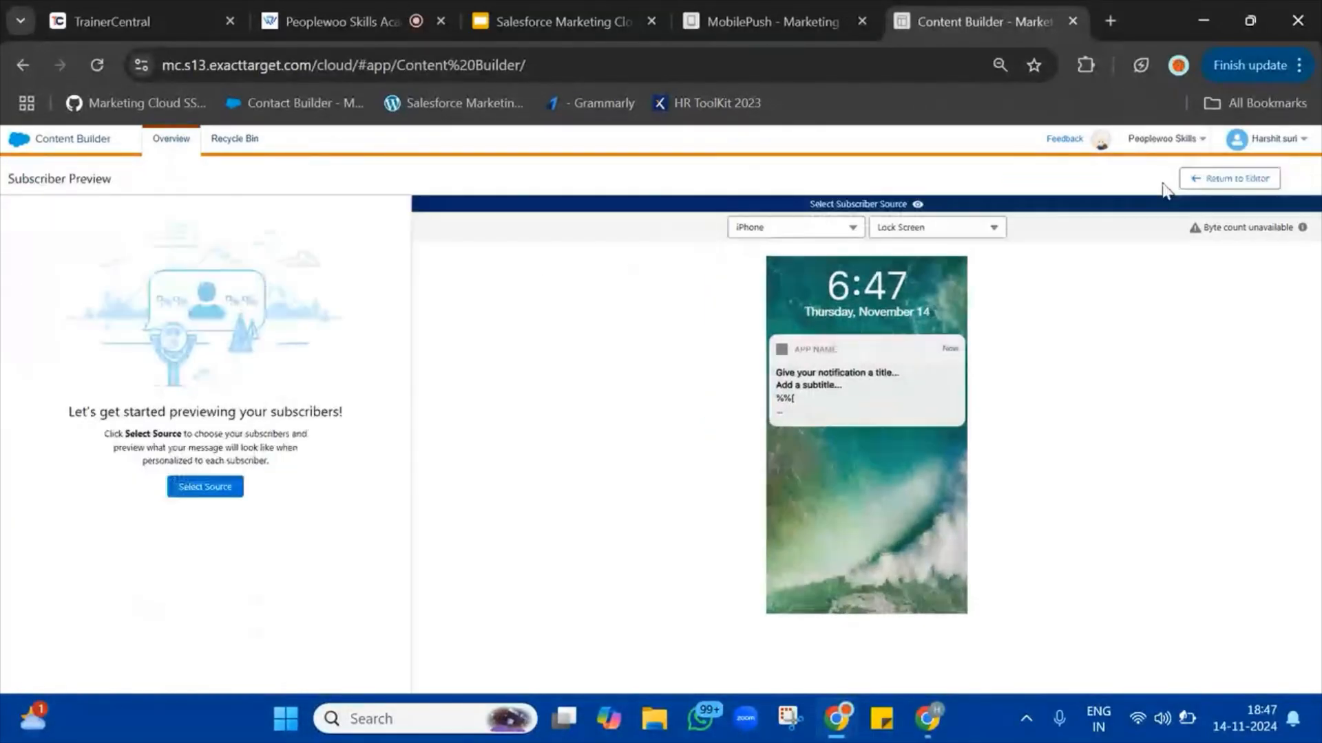
click(201, 491)
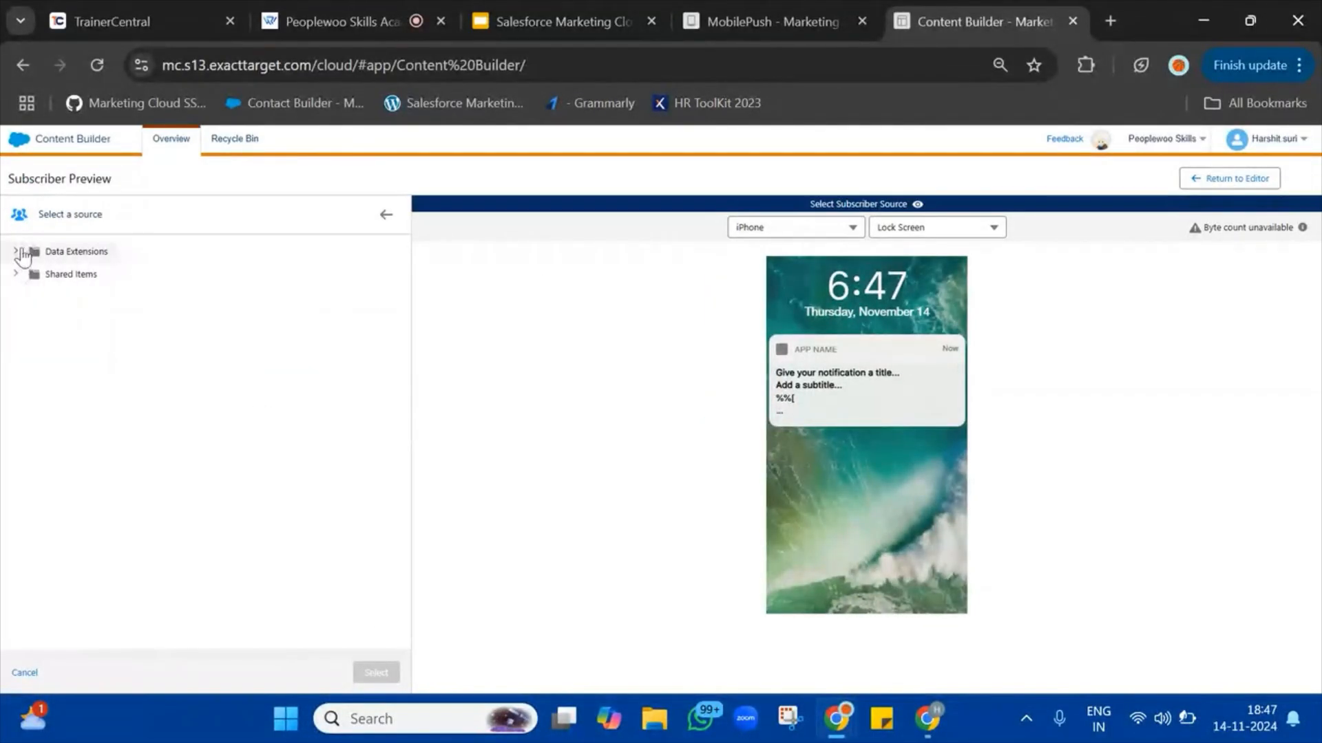
click(13, 252)
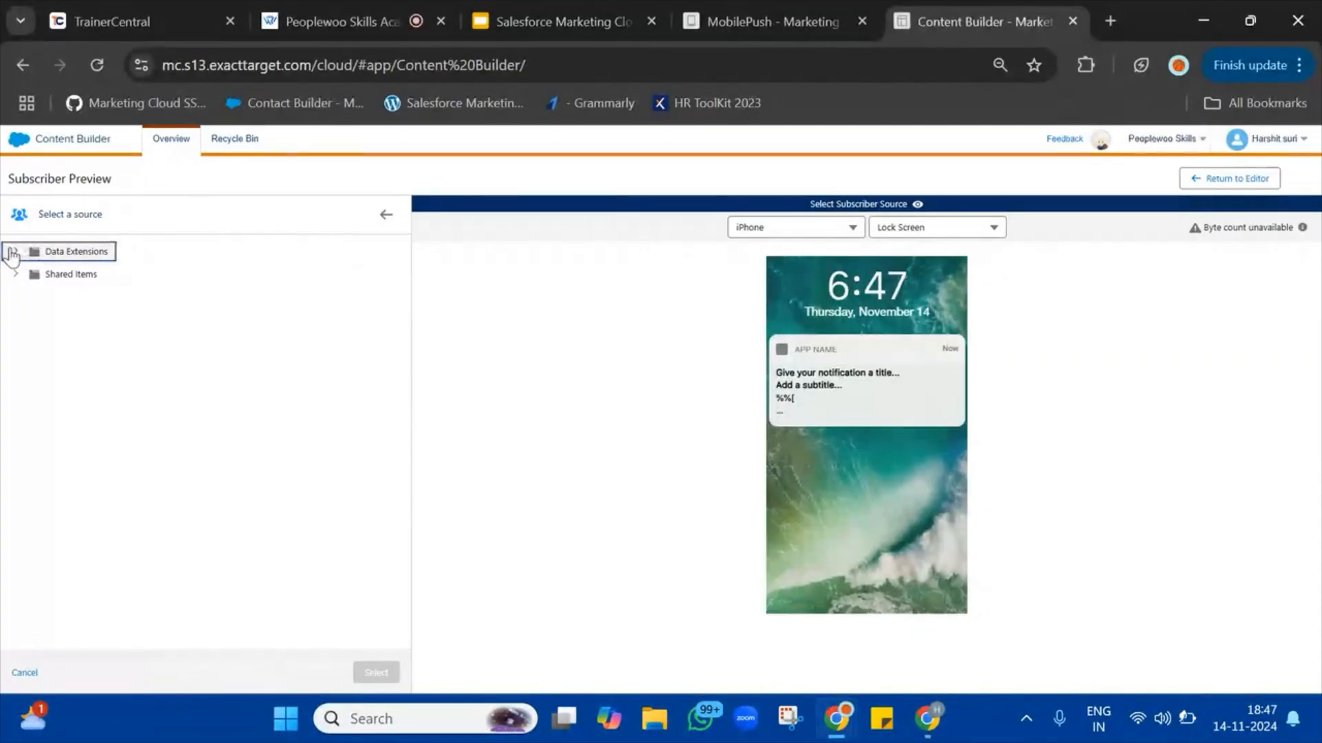
click(15, 252)
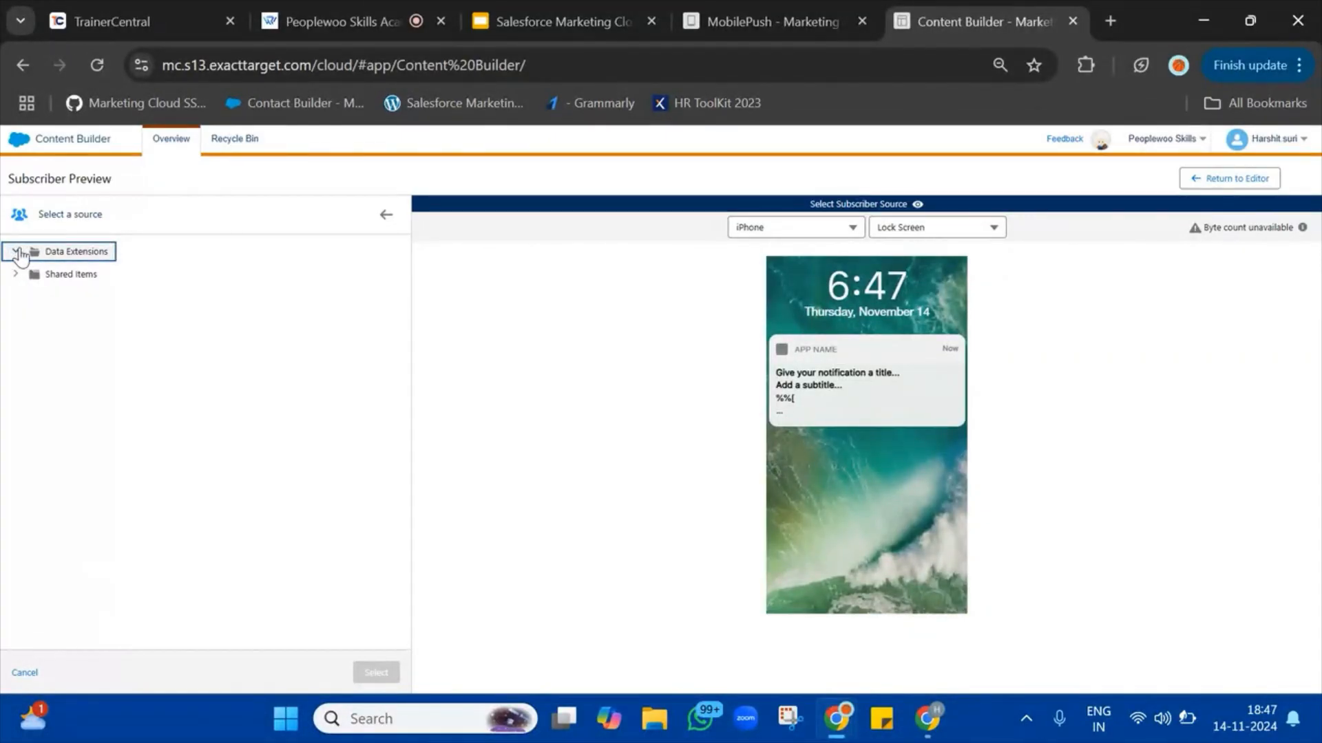
scroll(111, 574, down, 10)
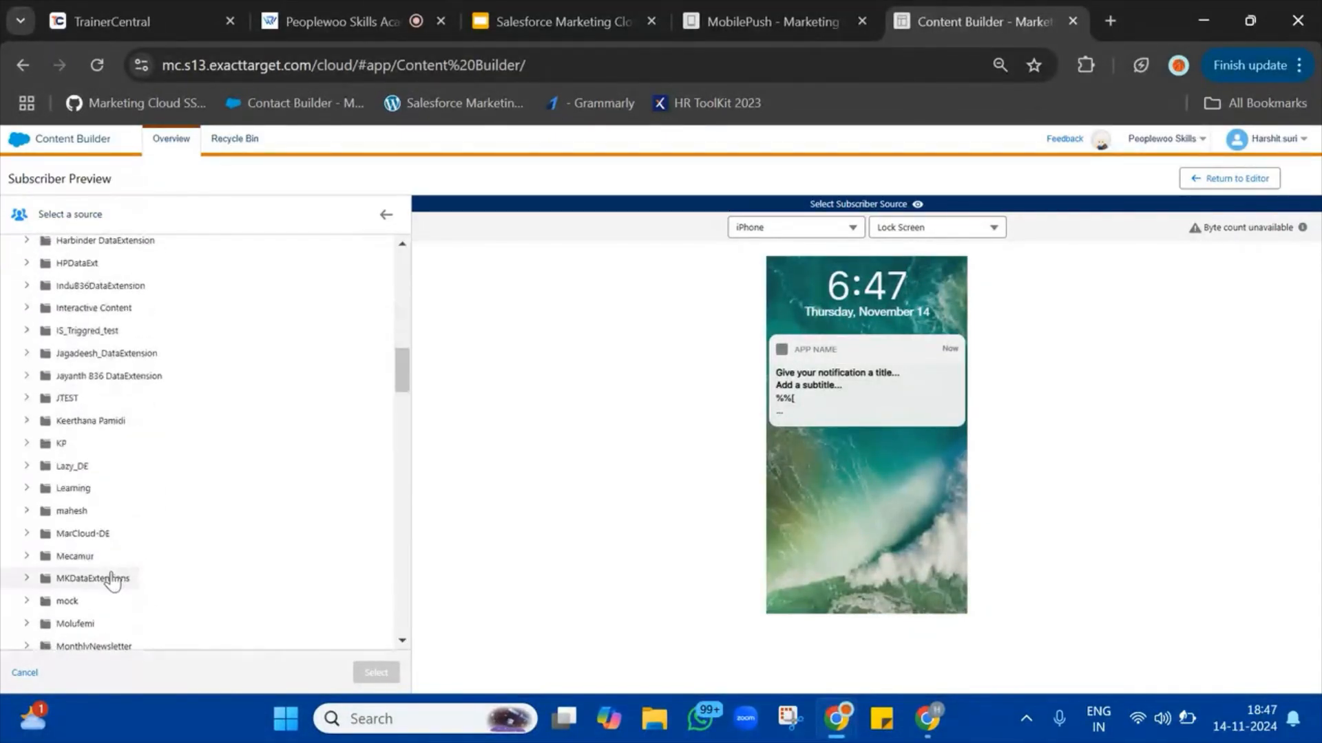
key(ctrl+f)
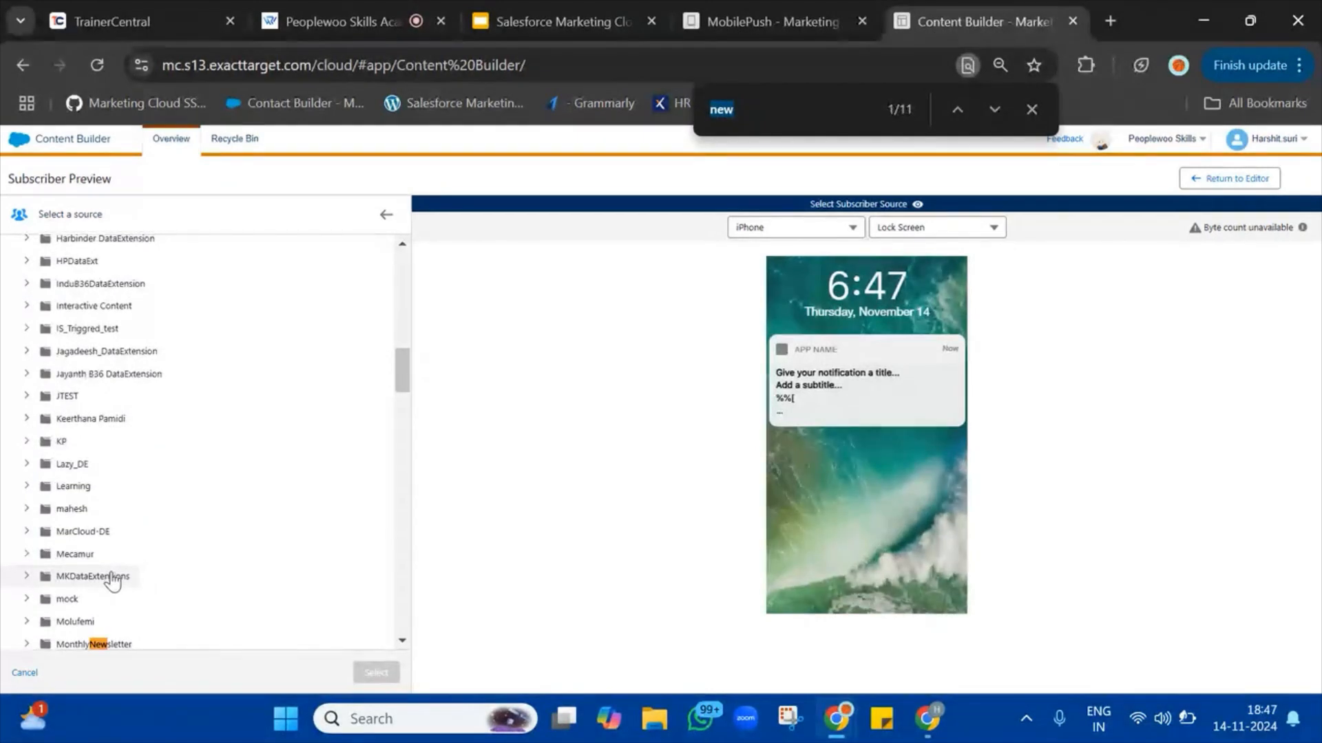
key(Return)
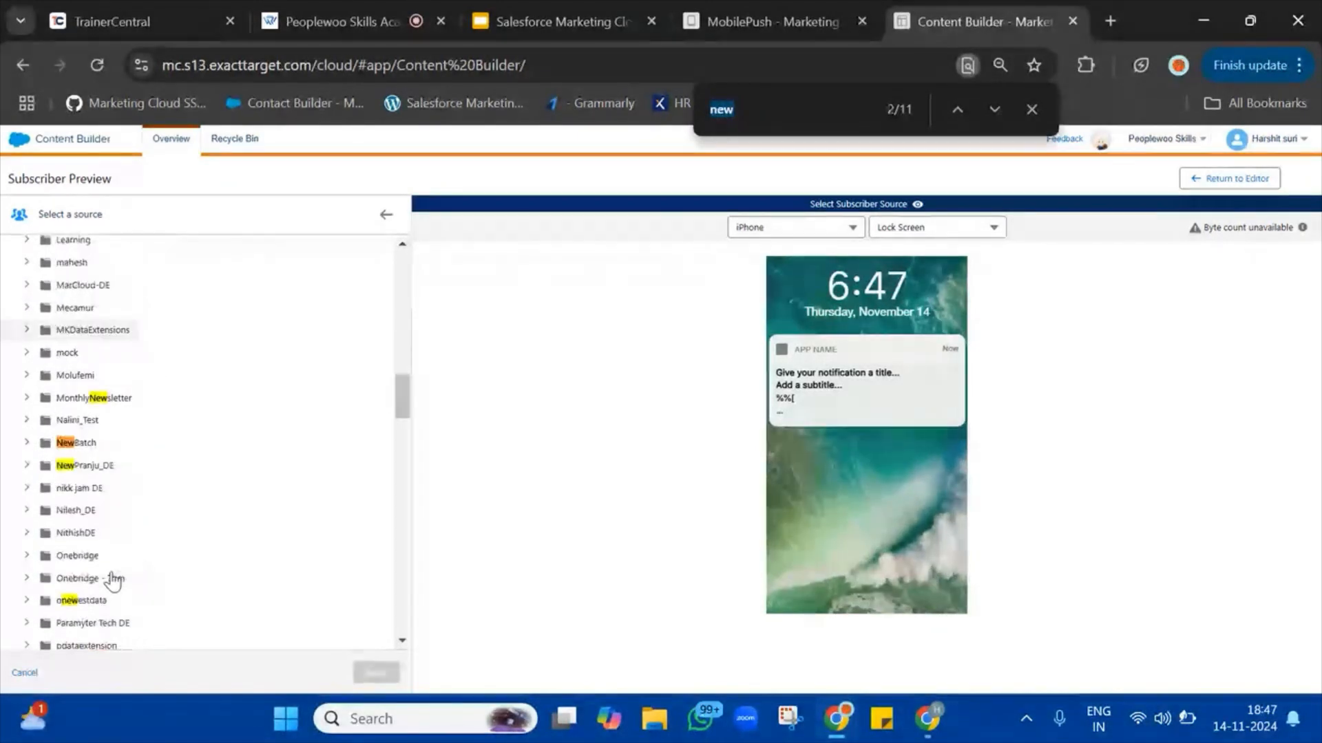
- Choose the NewBatchSubscriberProfile data extension from the NewBatch folder as the subscriber source
click(22, 446)
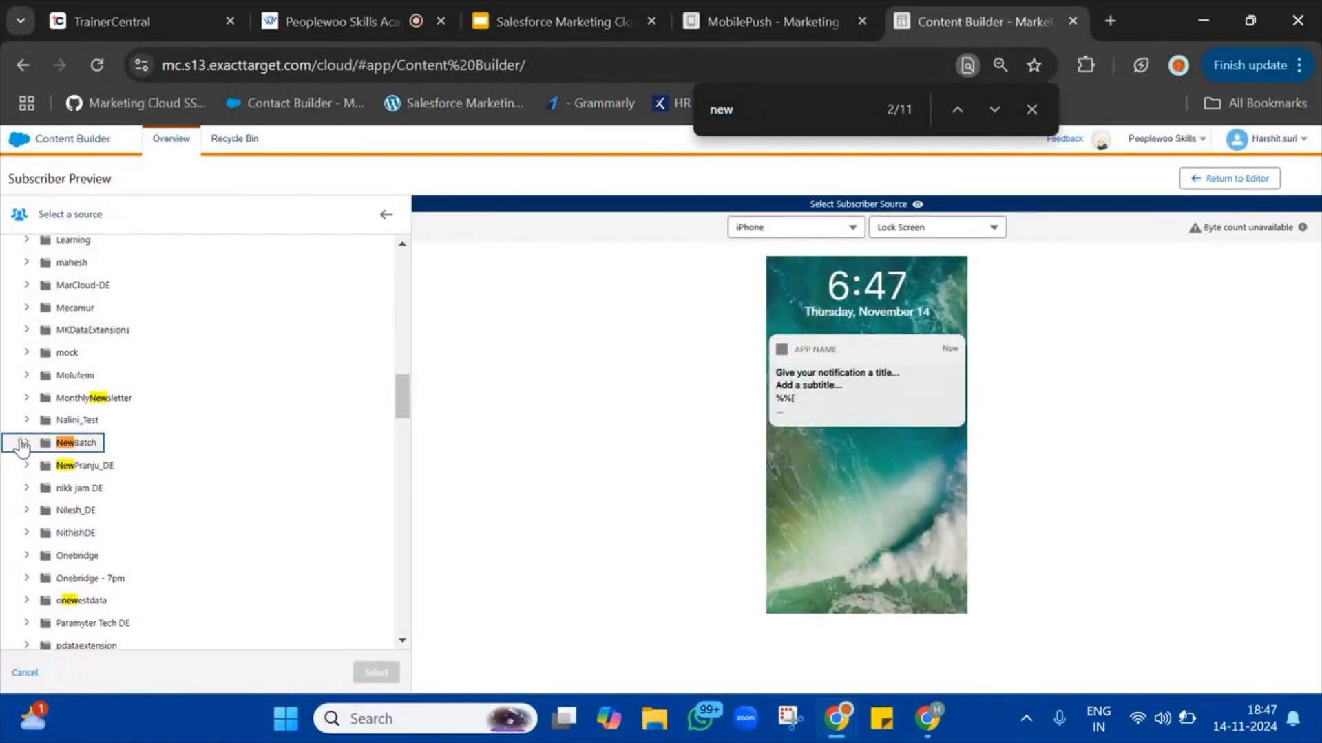
click(28, 444)
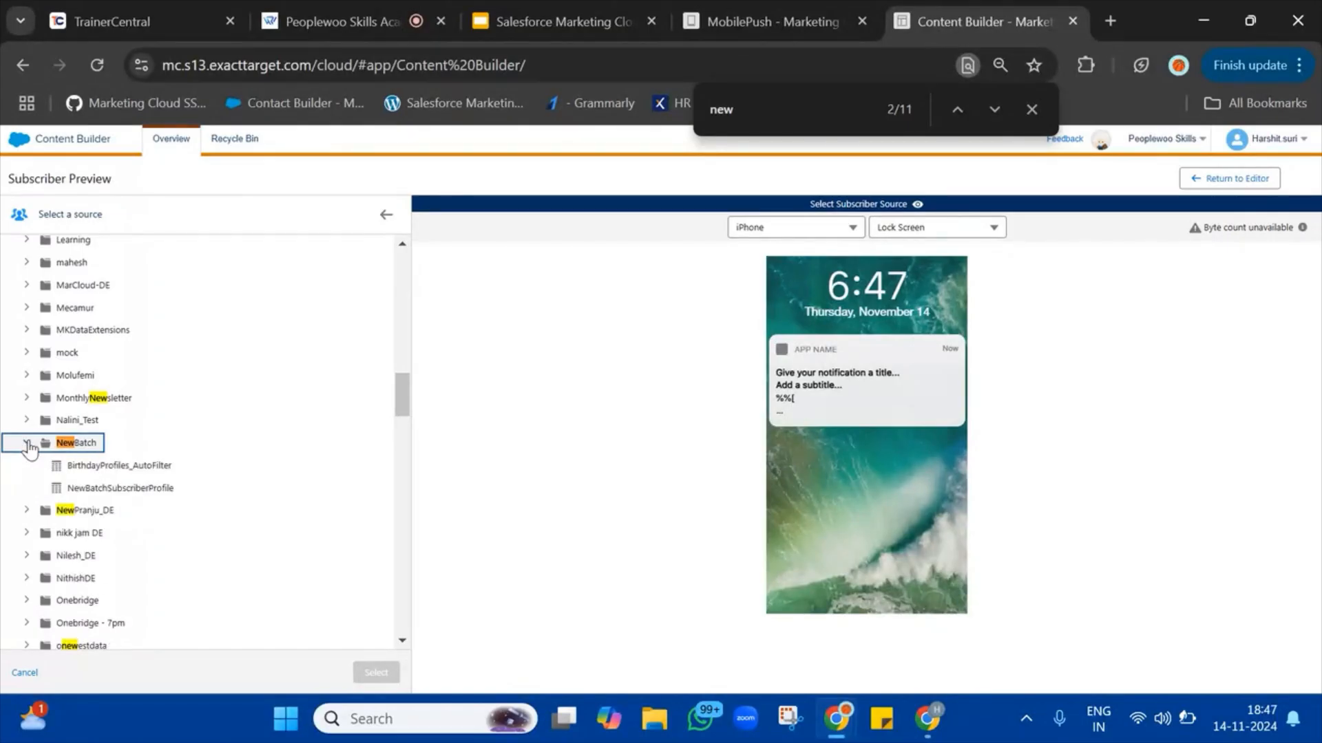
click(135, 487)
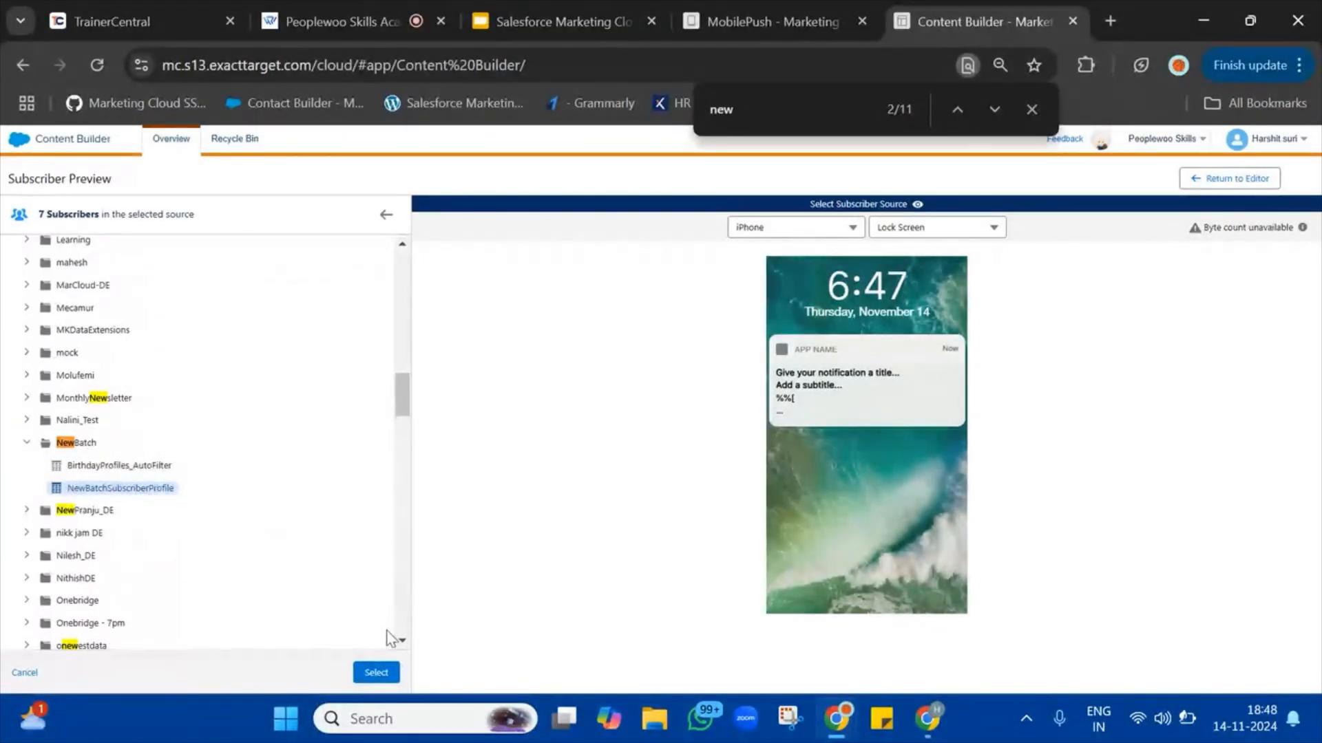
click(375, 672)
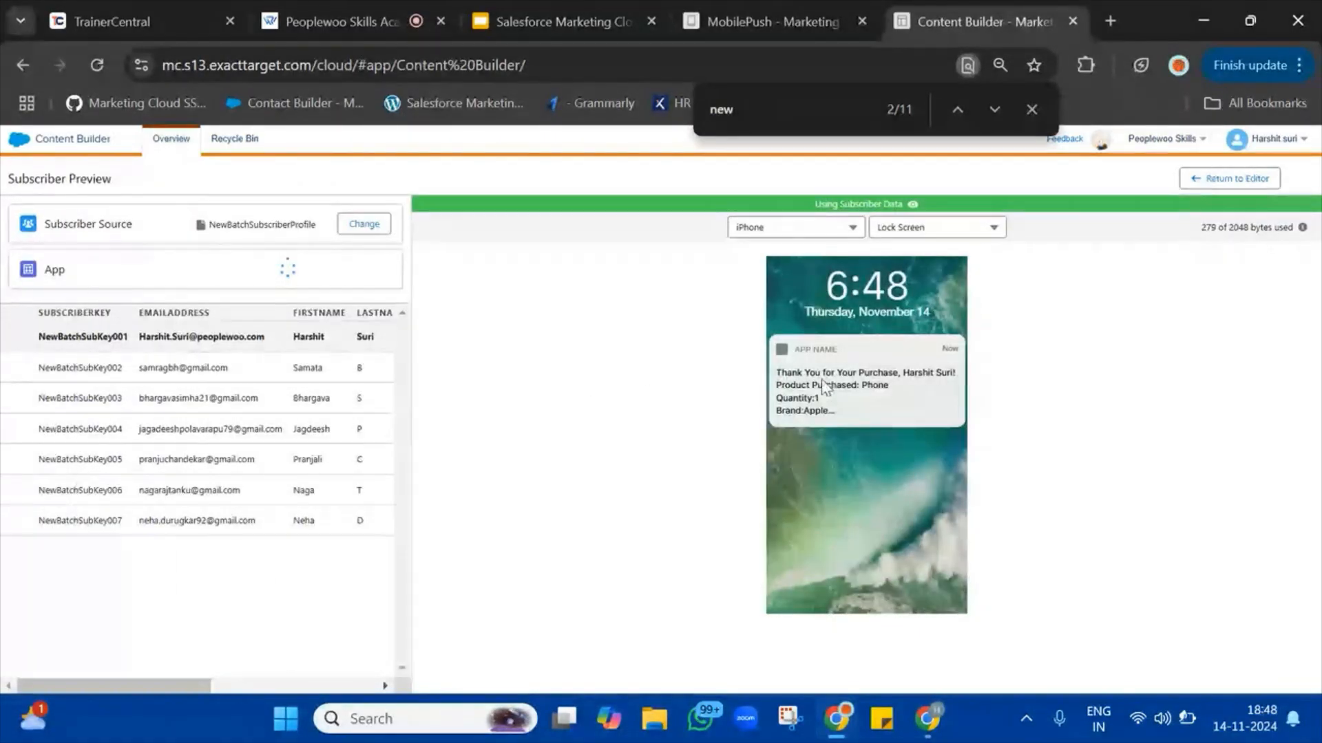
- Check the first subscriber's personalized message on iPhone in the Lock Screen and Long Press views
drag(776, 372, 840, 407)
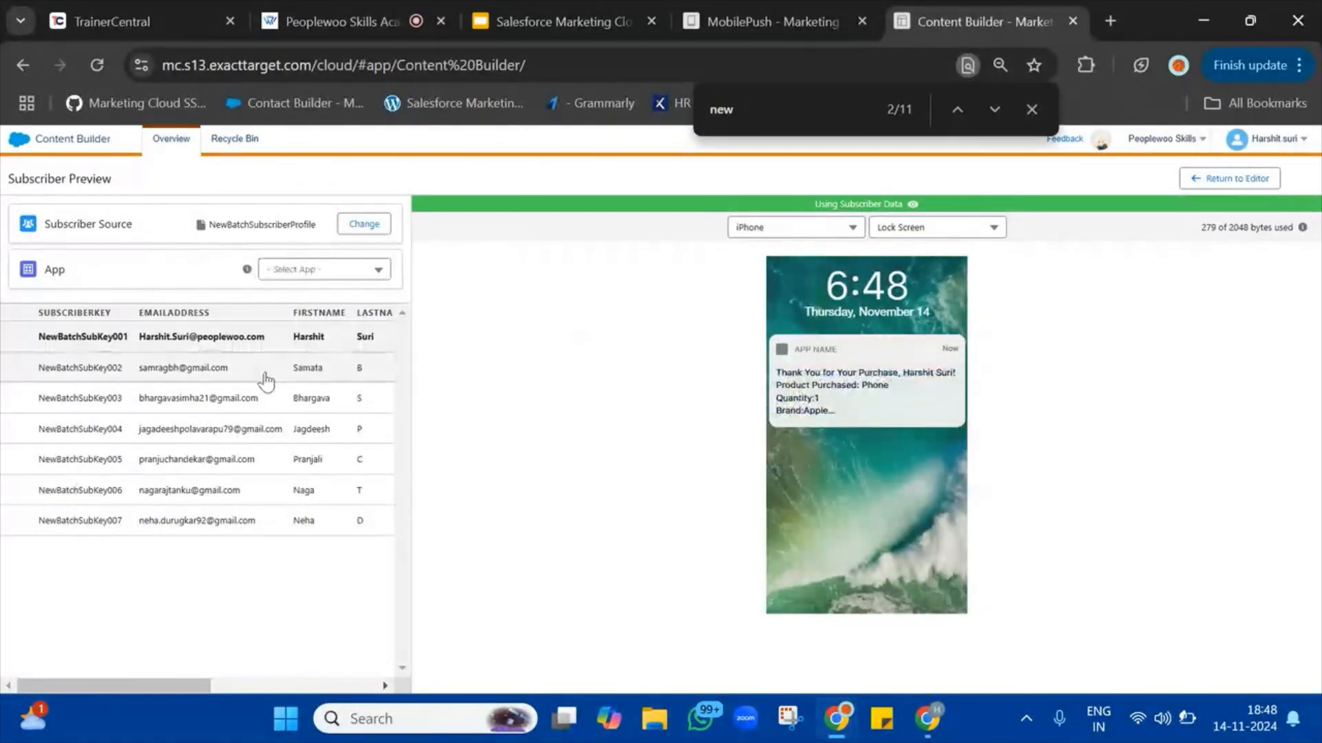
drag(859, 372, 957, 376)
drag(857, 391, 882, 429)
click(933, 227)
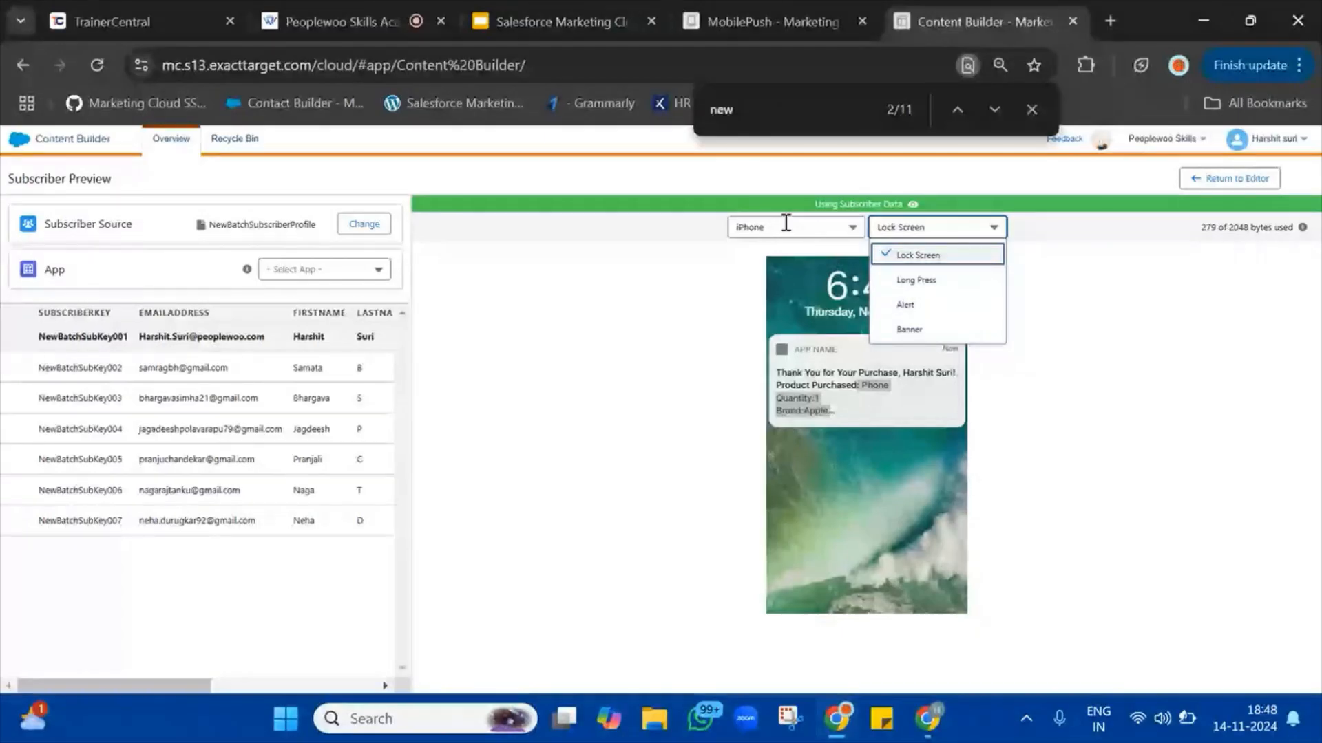
click(943, 282)
drag(778, 298, 908, 351)
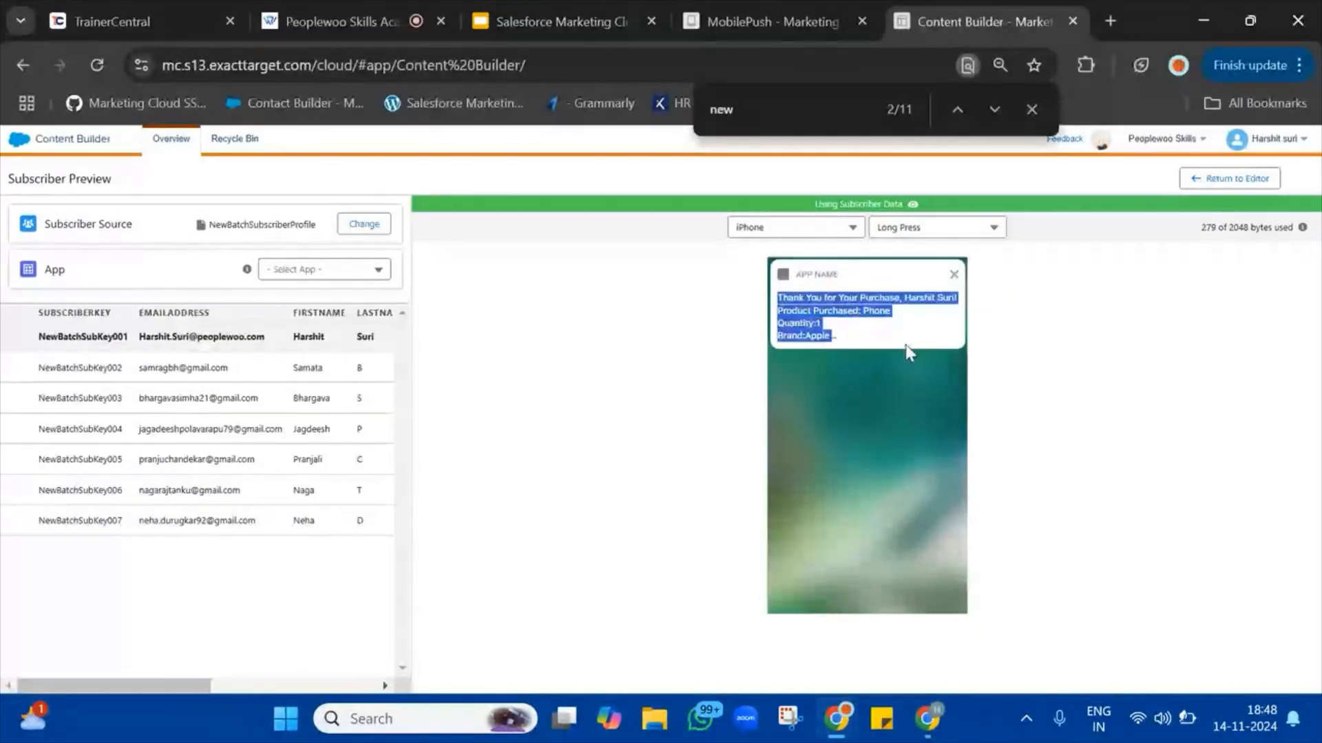
- Check the personalized message on iPhone in the Alert and Banner views
click(923, 227)
click(912, 303)
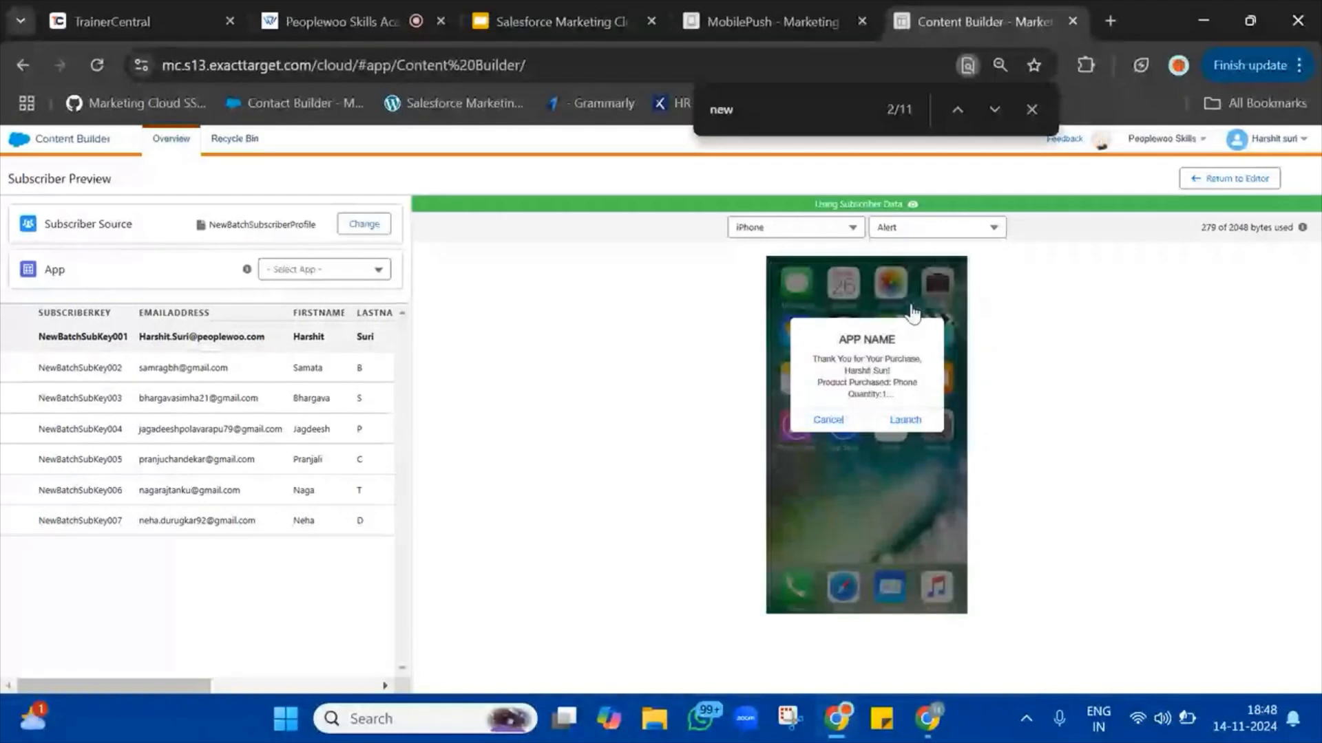
drag(837, 359, 939, 405)
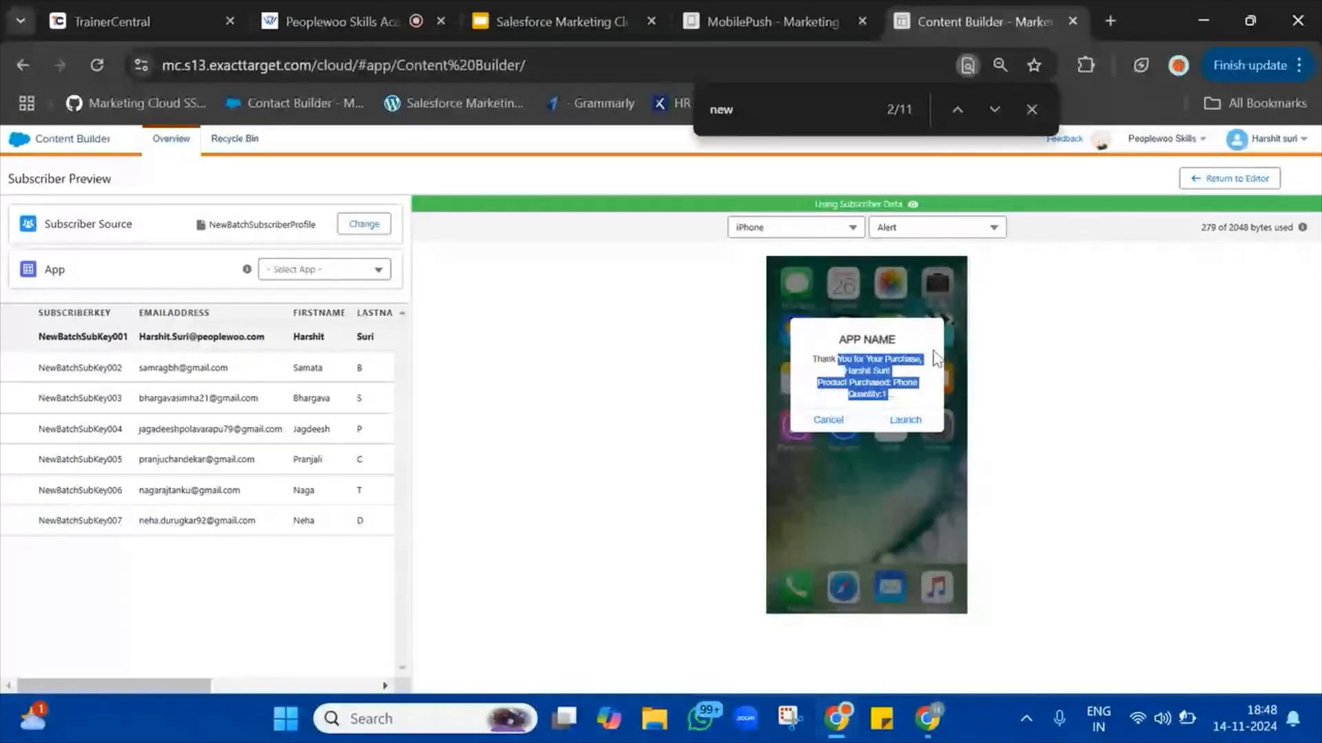
click(936, 231)
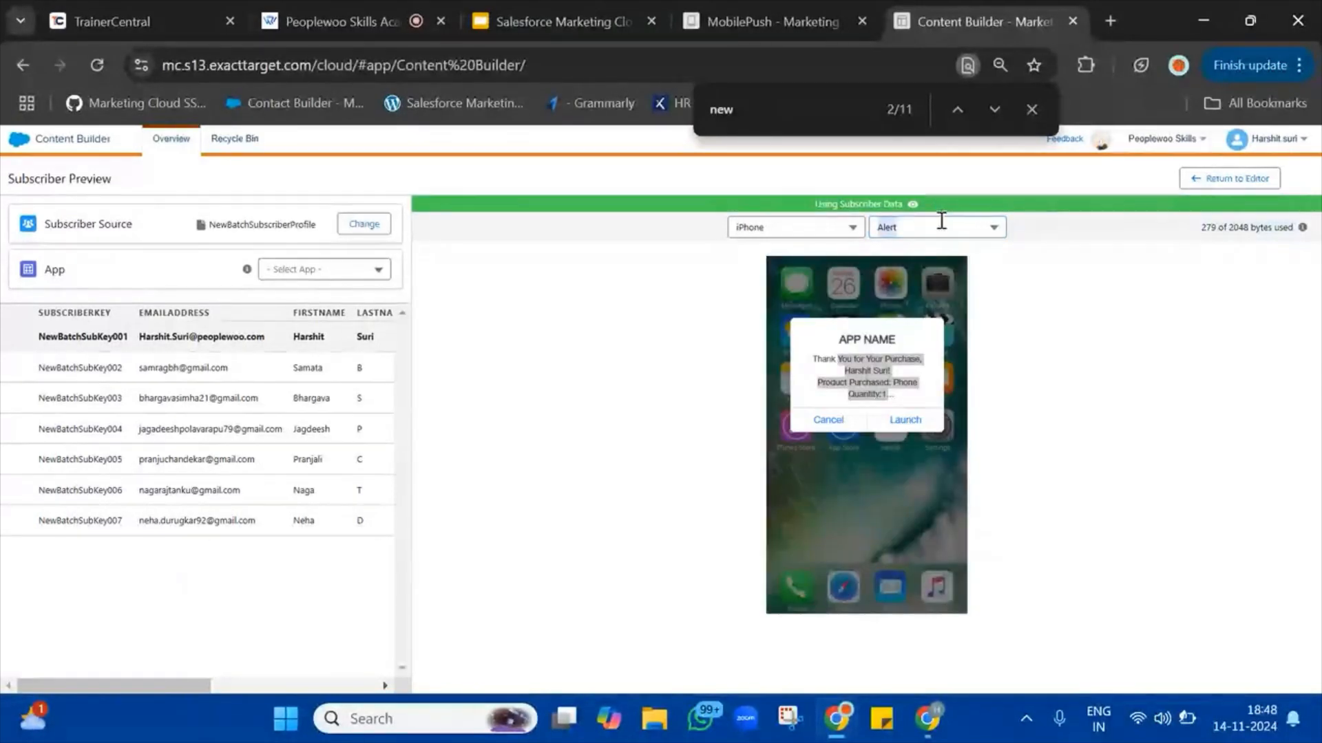
click(941, 221)
click(920, 331)
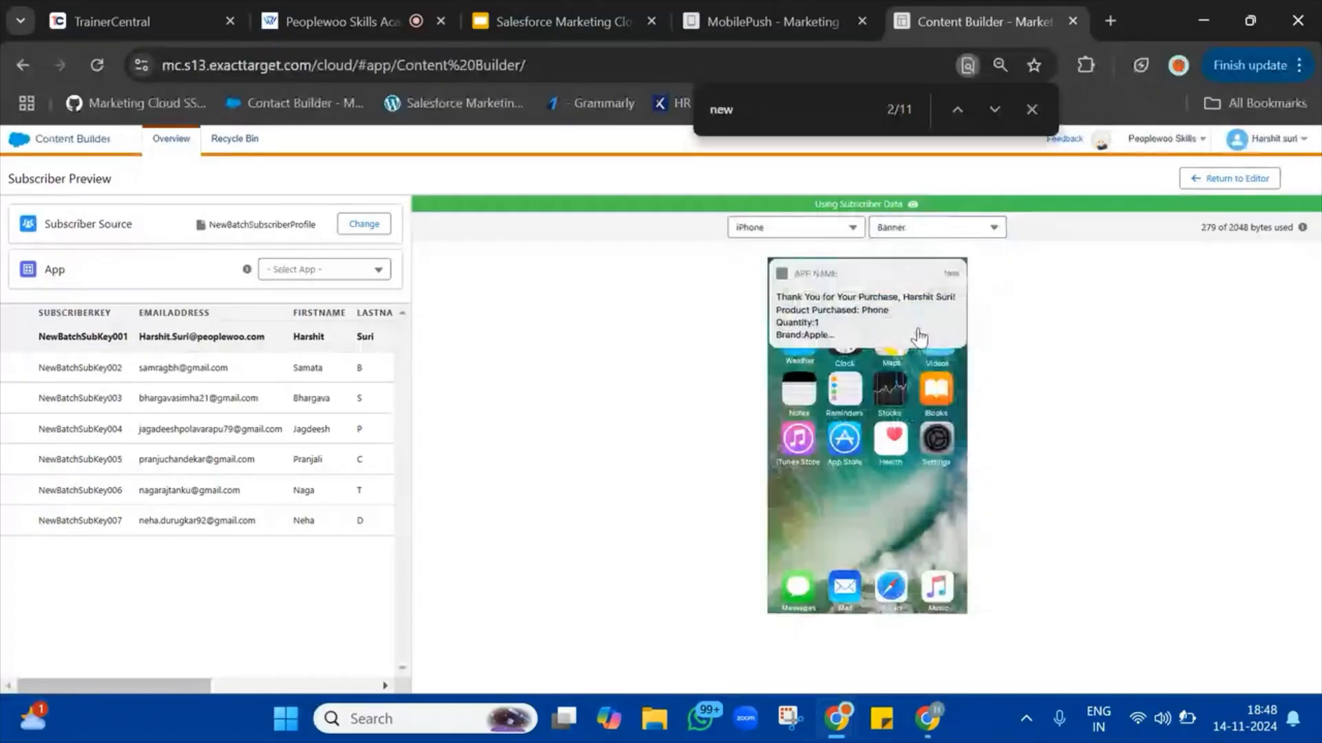
drag(820, 323, 823, 250)
- Preview the third subscriber's personalized message on Android in the Lock Screen and Shade views
click(819, 228)
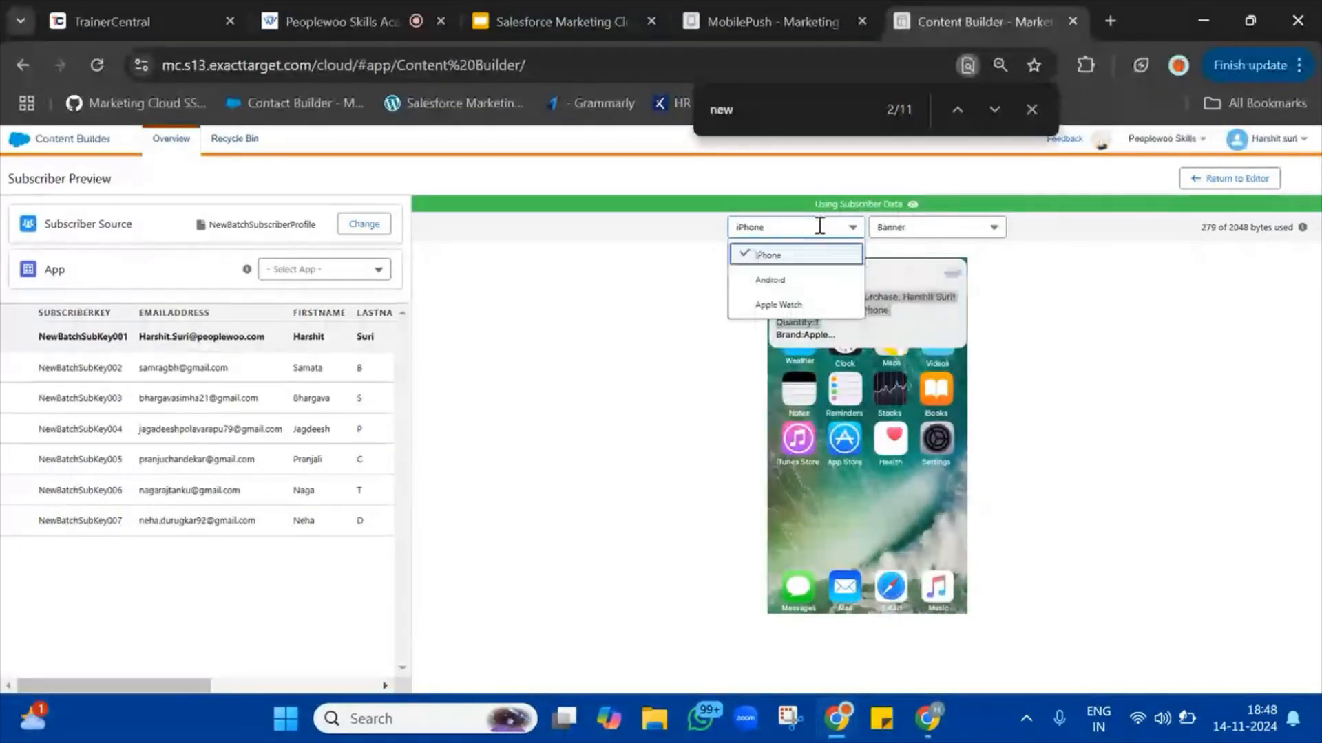
click(798, 282)
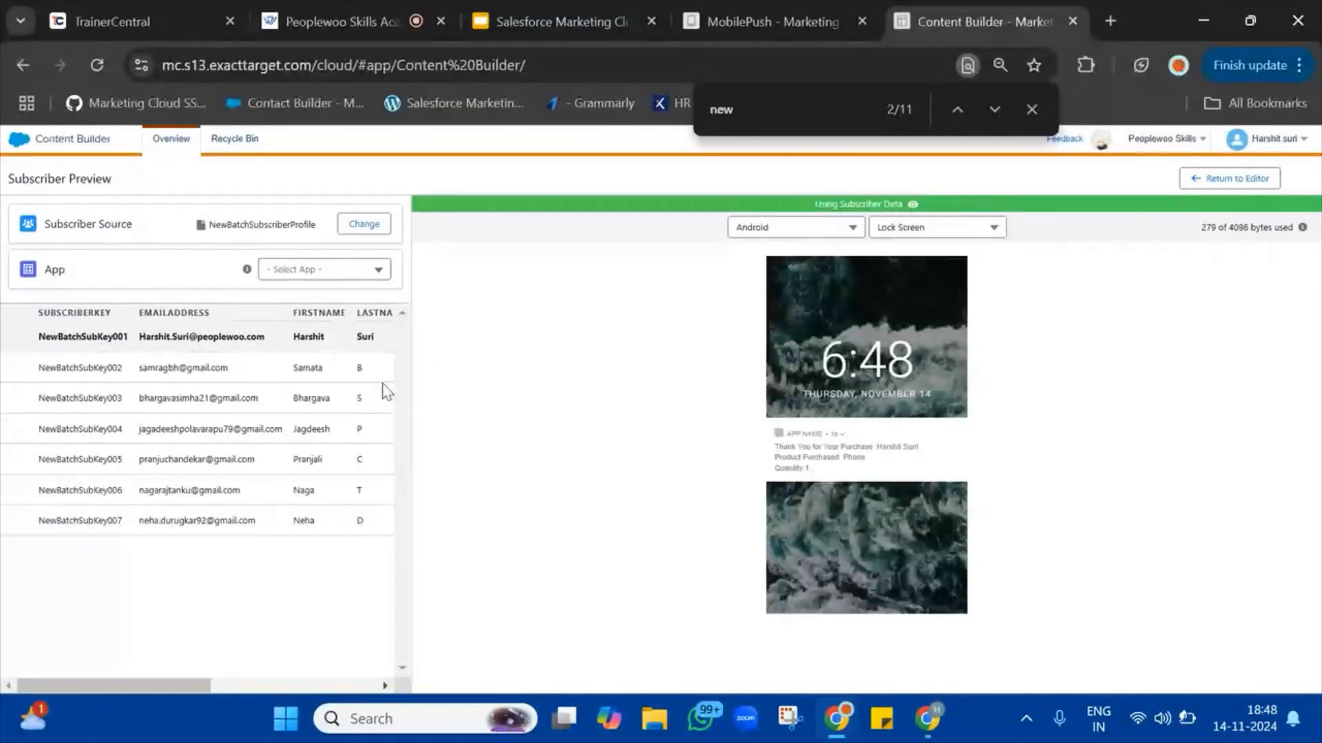
click(284, 401)
triple_click(838, 447)
drag(837, 449, 854, 472)
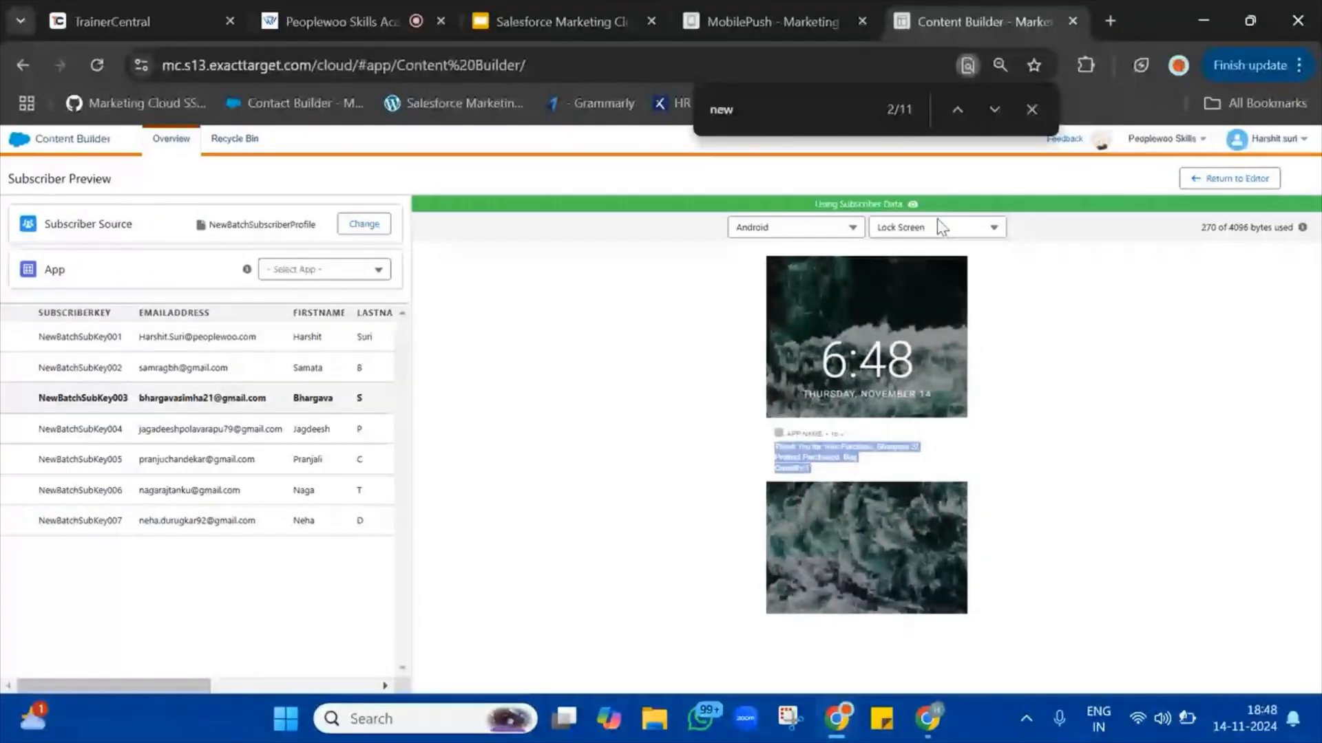
click(936, 227)
click(924, 280)
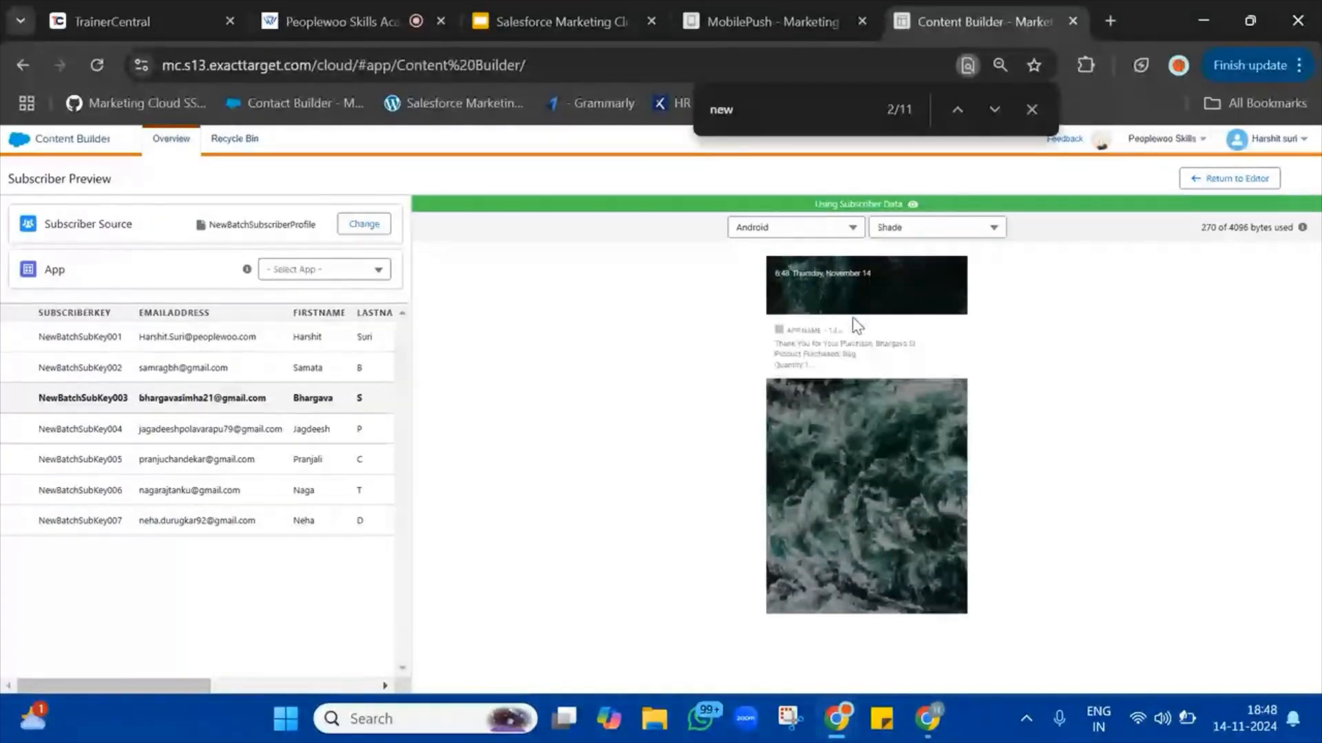
triple_click(819, 354)
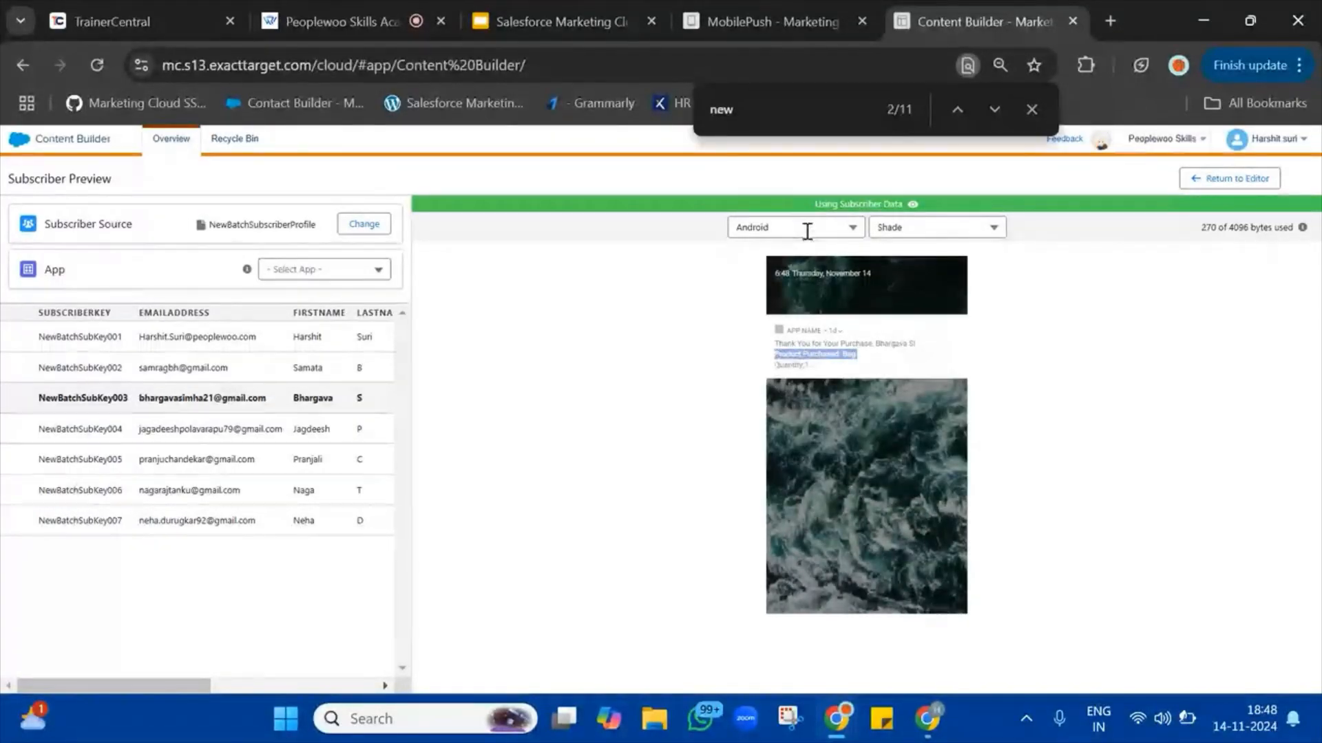
- Compare the third subscriber's notification on Apple Watch in Short Look and Long Look, ending on Long Look
click(805, 228)
click(796, 307)
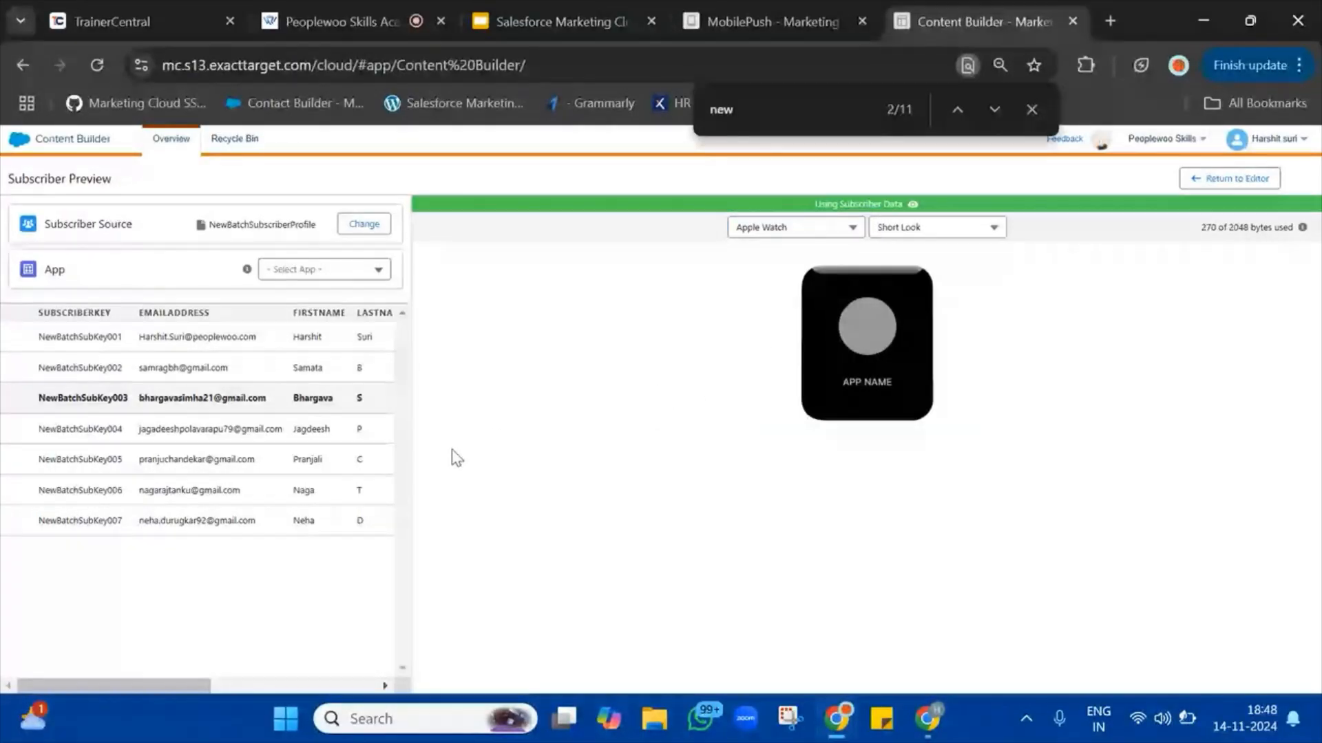
click(885, 234)
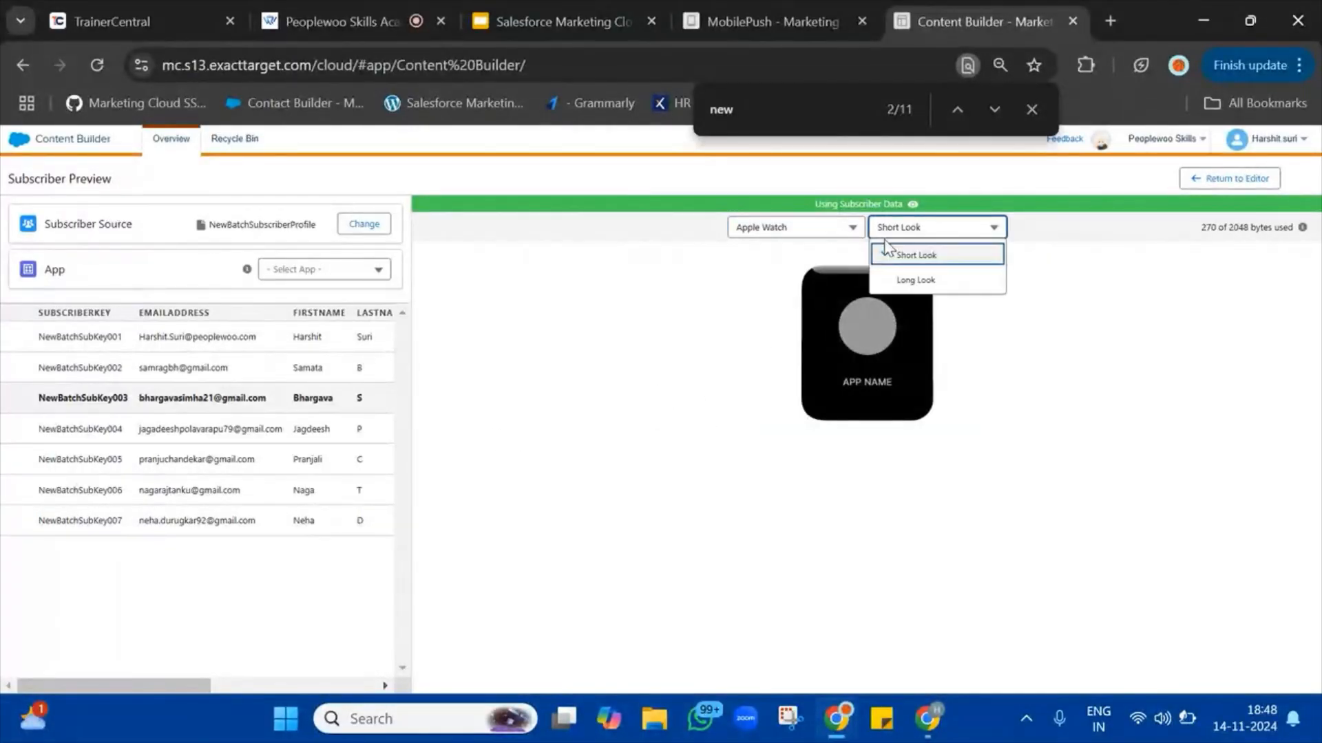
click(897, 279)
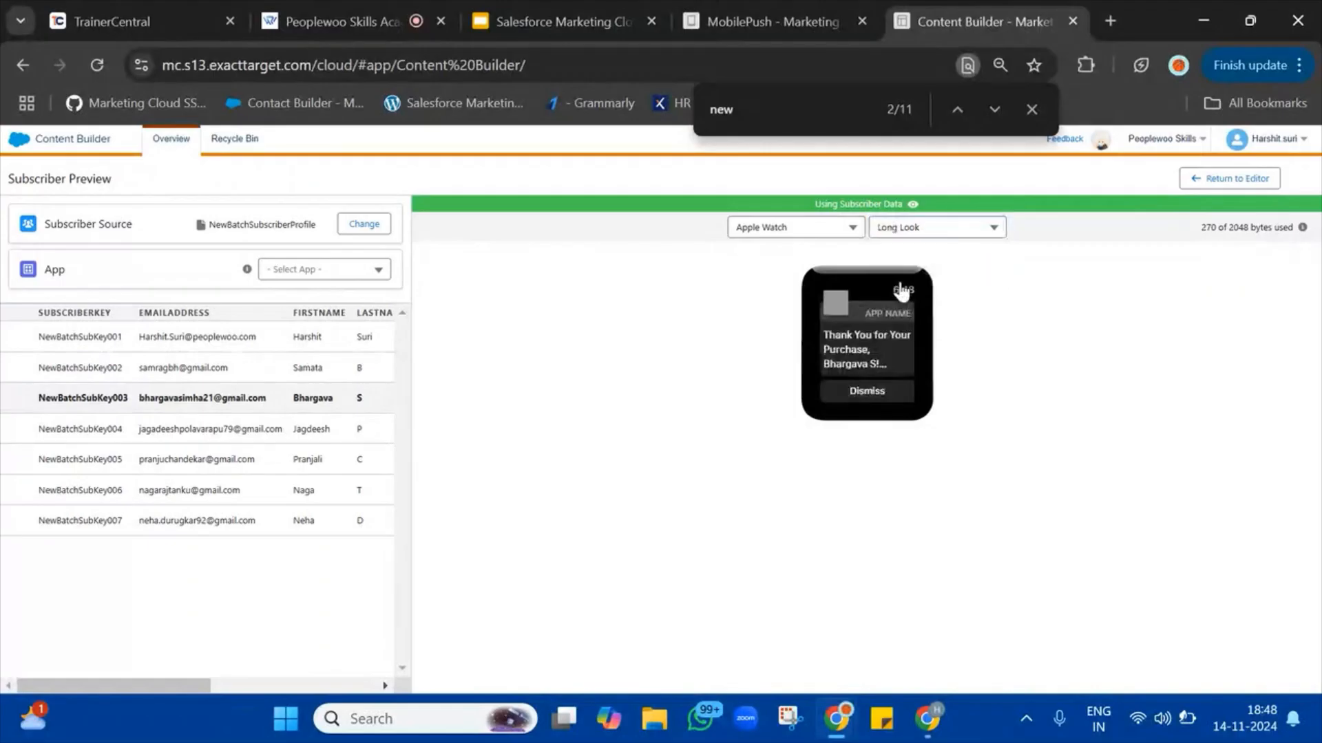
click(930, 228)
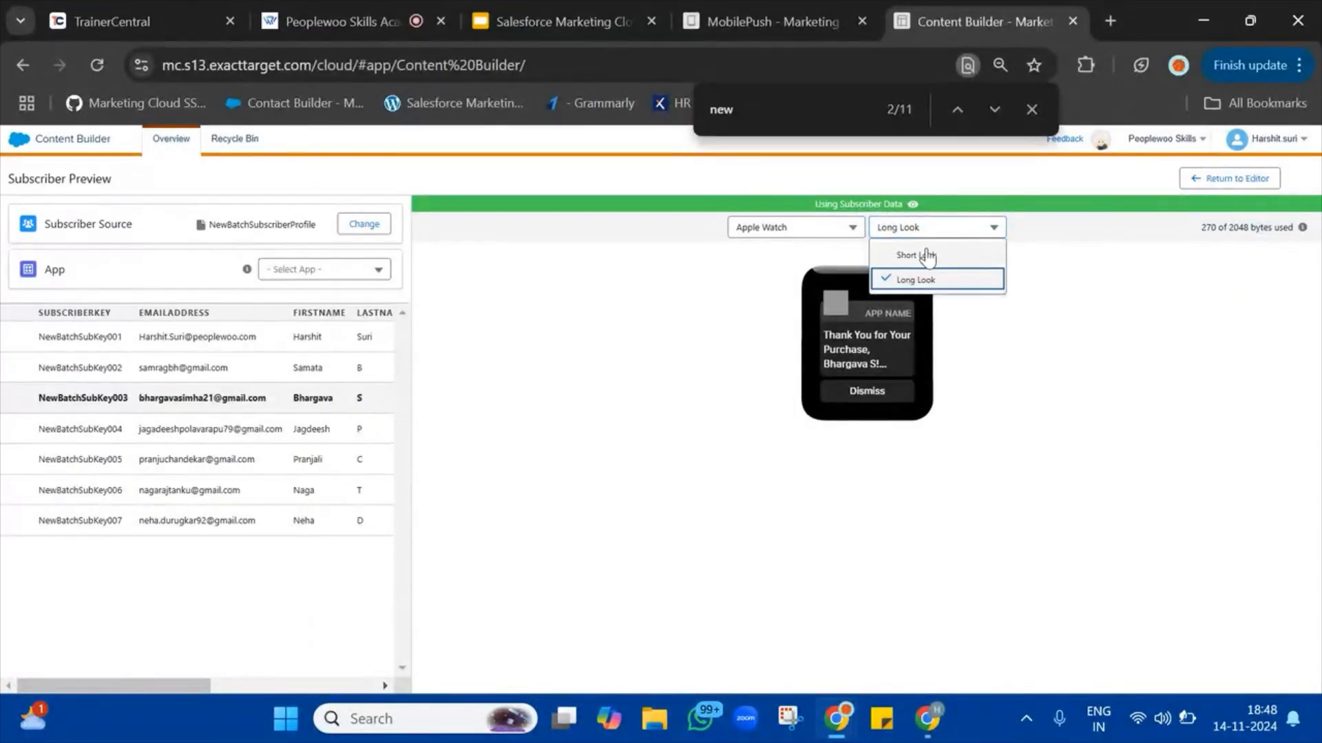
click(929, 258)
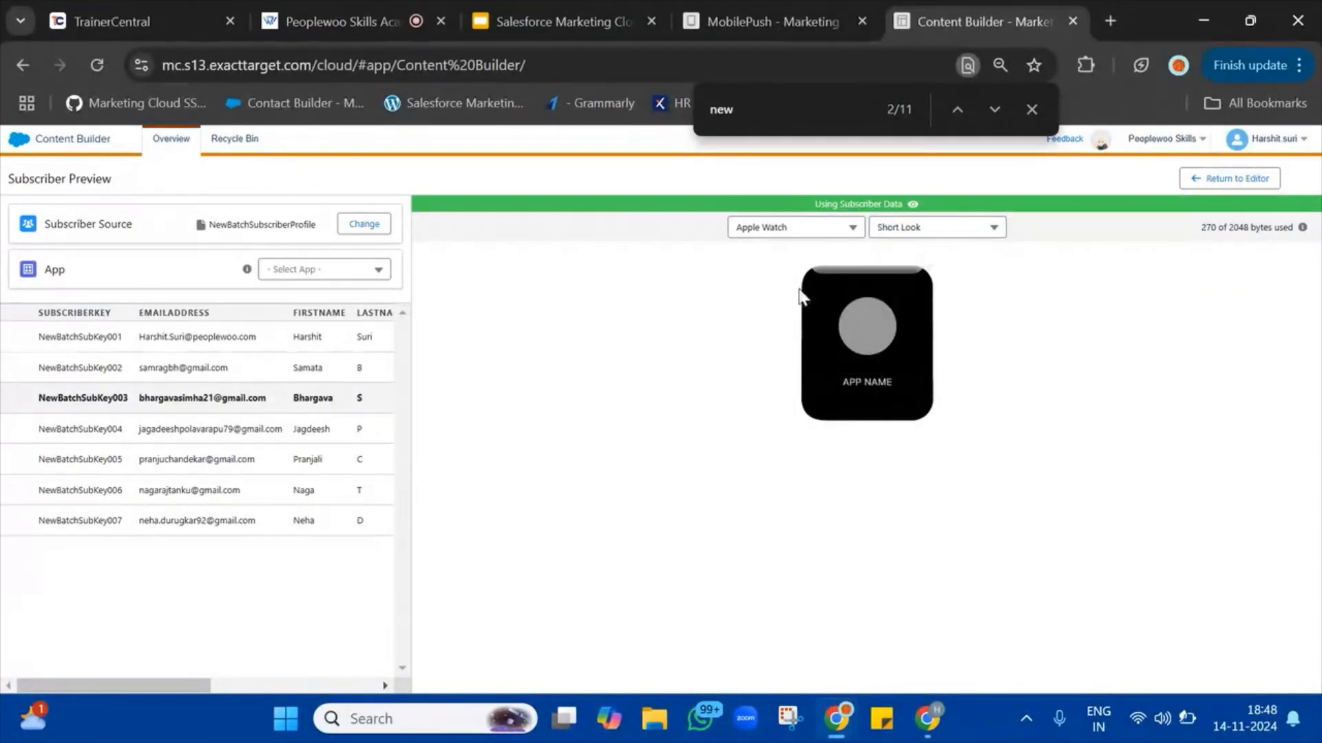
click(958, 232)
click(902, 278)
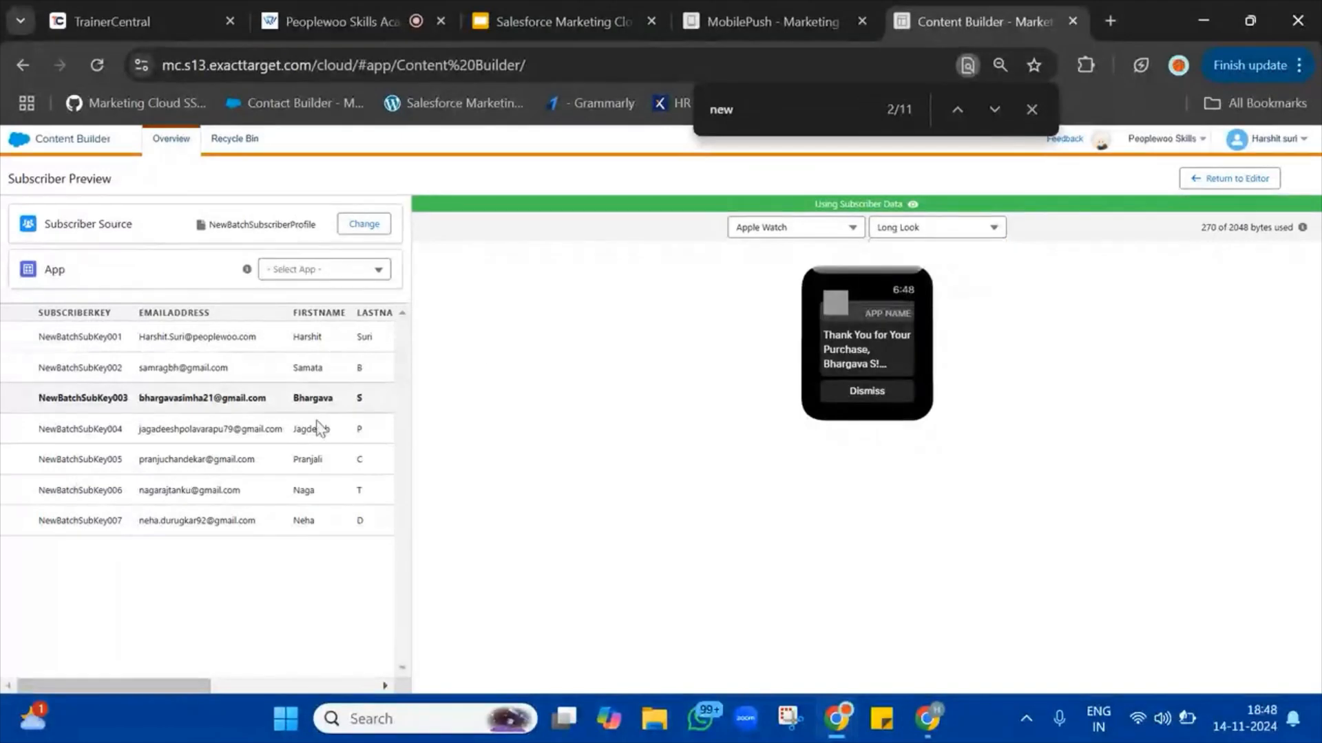
- Preview the notification for the fourth through seventh subscribers on Apple Watch, and return to the editor
click(293, 432)
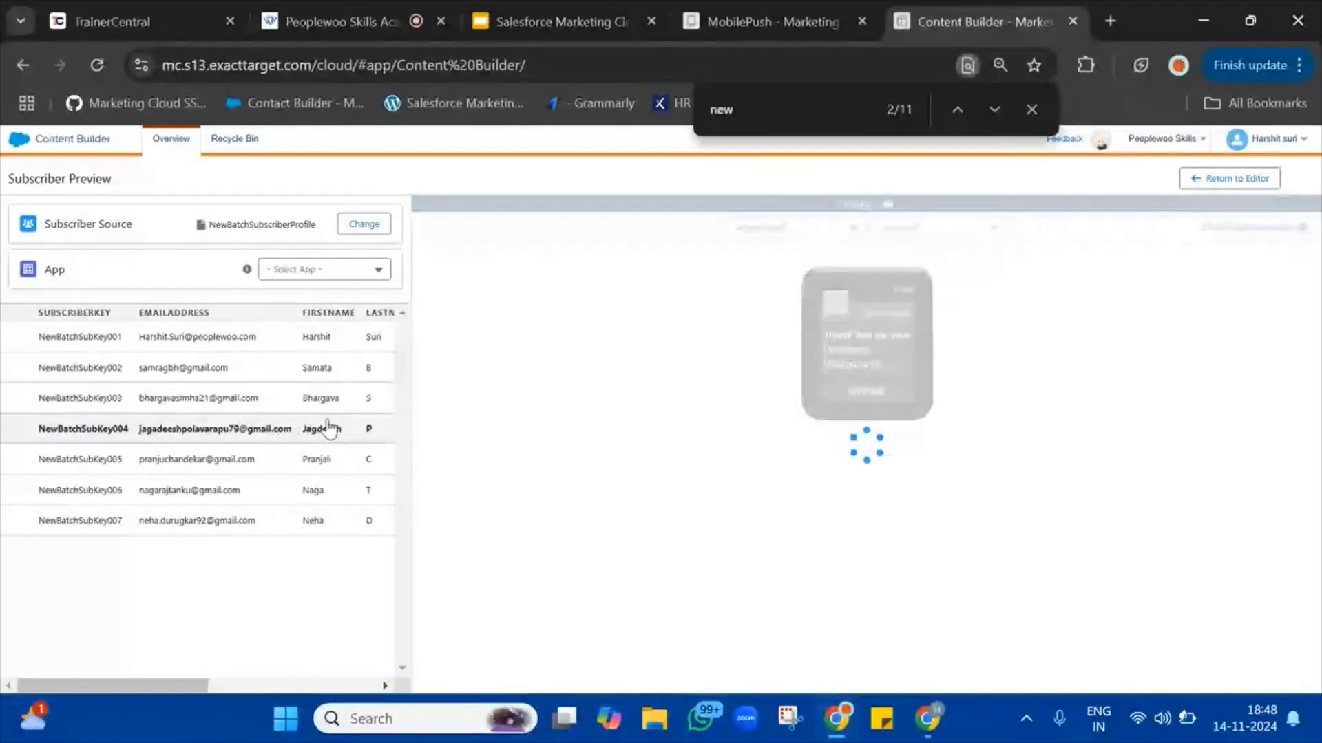
click(277, 469)
click(286, 493)
click(304, 524)
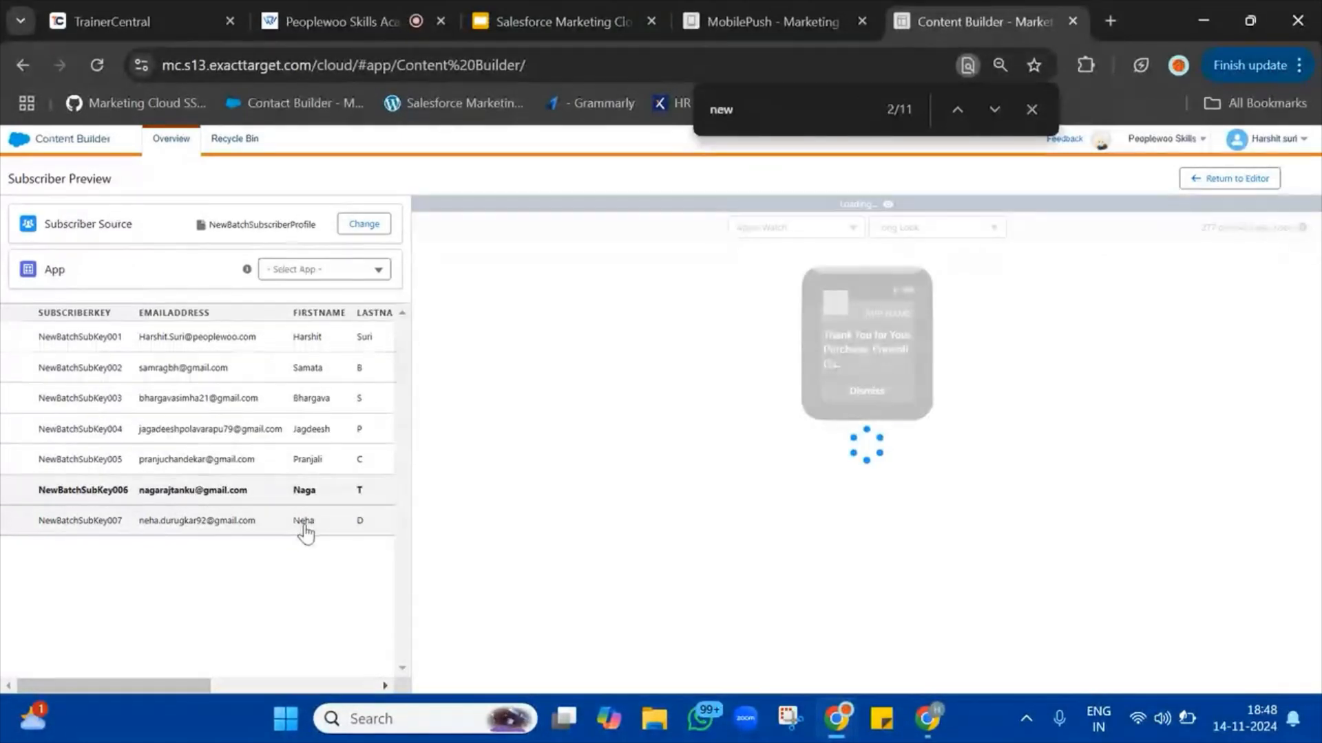
click(1253, 180)
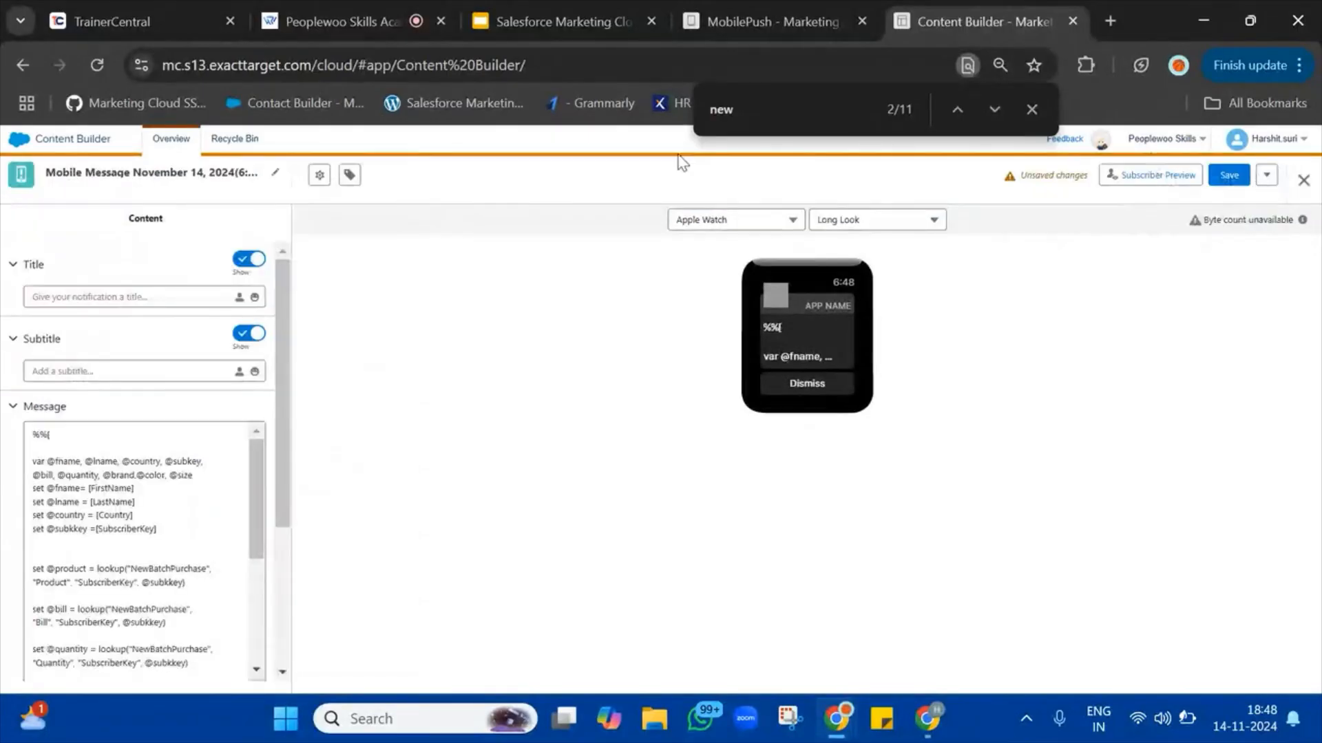
- Rename the mobile message as NewBatchSMS
click(274, 176)
text(s)
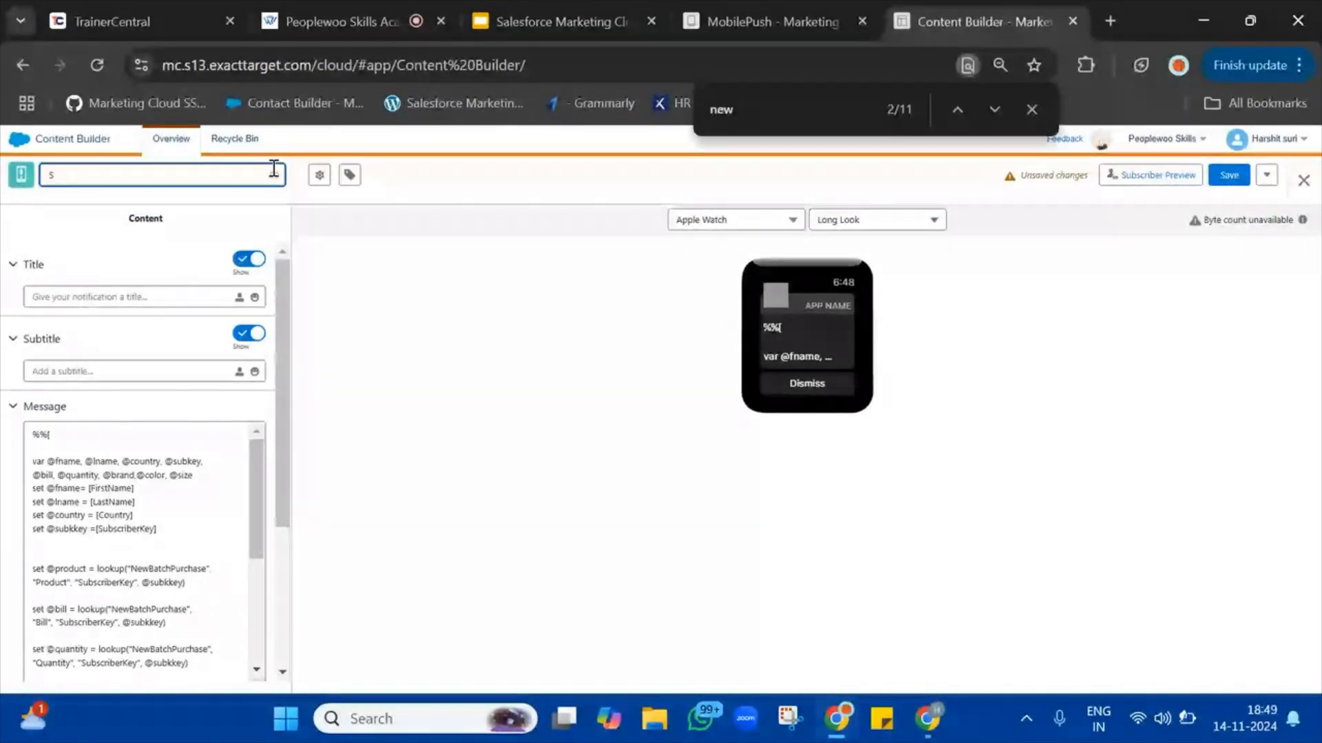
key(BackSpace)
text(Ne)
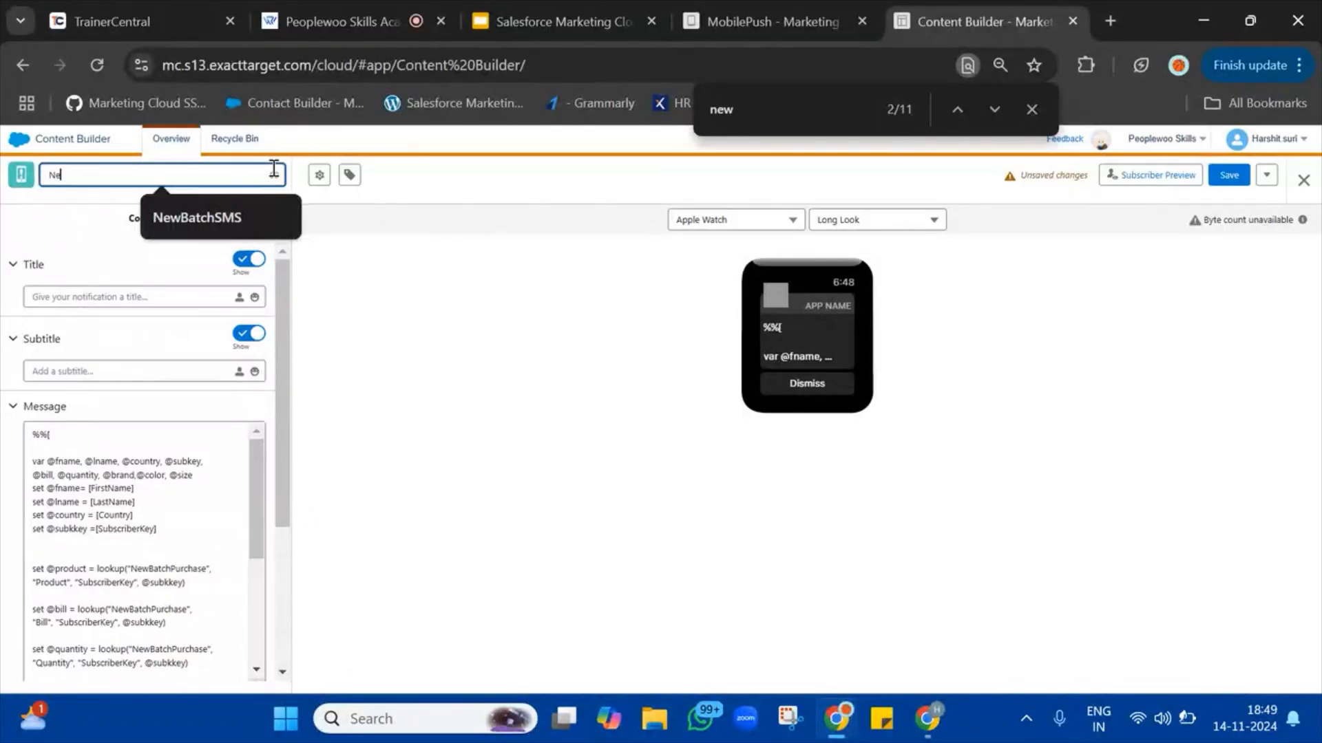
text(ww)
text(Batch)
text(SMS)
click(489, 199)
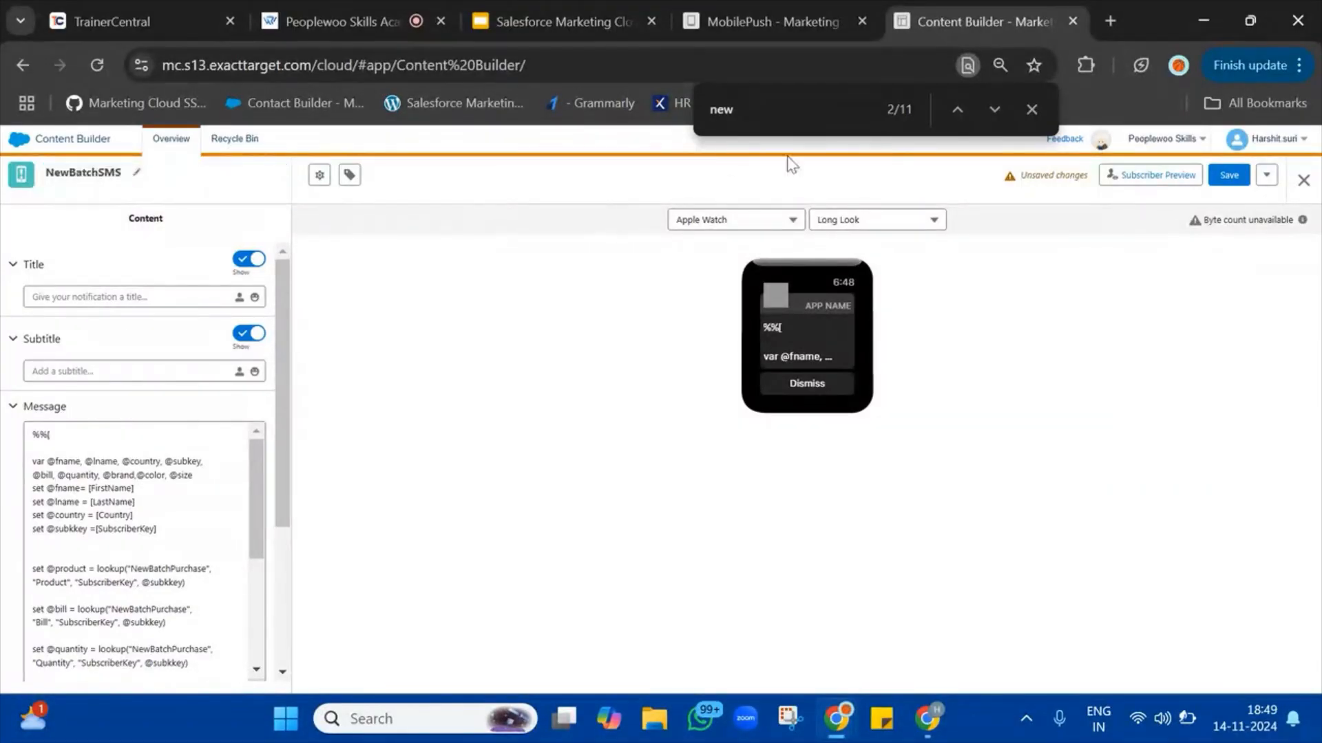
- Rename the mobile message as NewBatchSMS1 and save it
click(1229, 175)
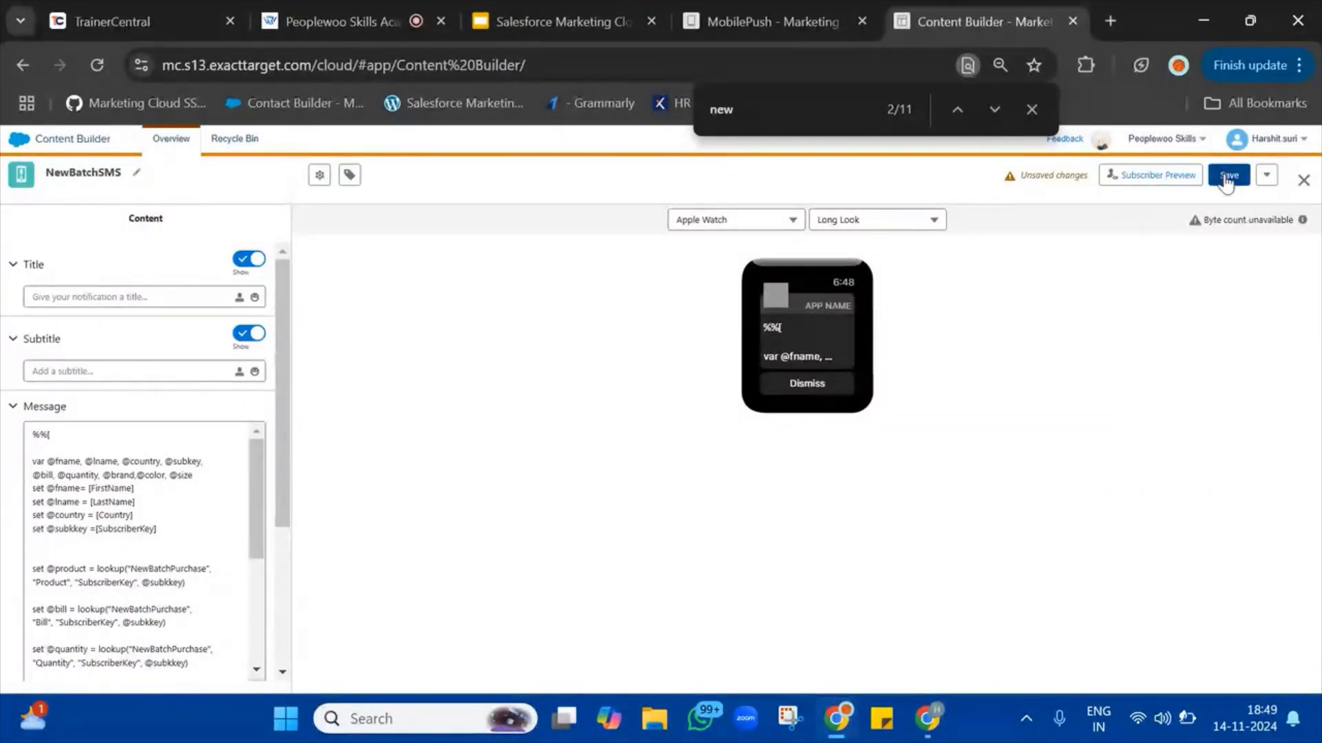
click(1034, 110)
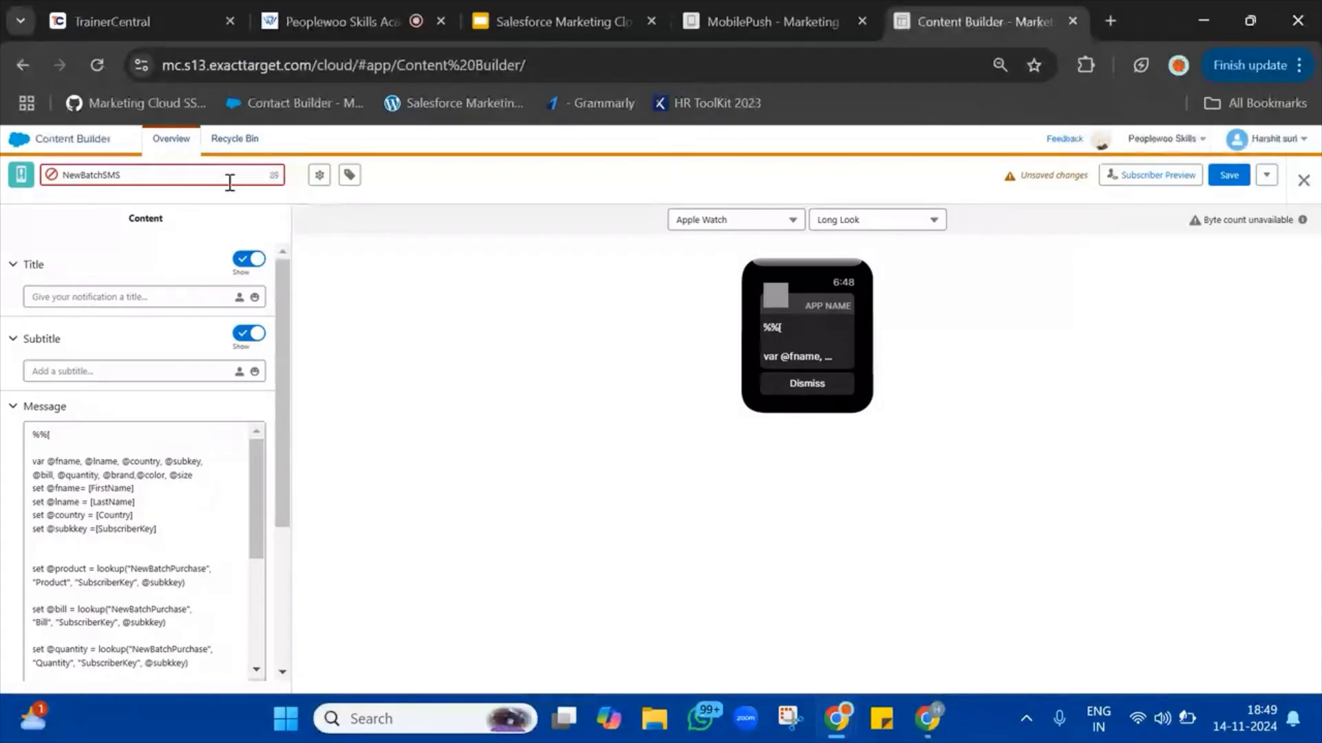
click(52, 176)
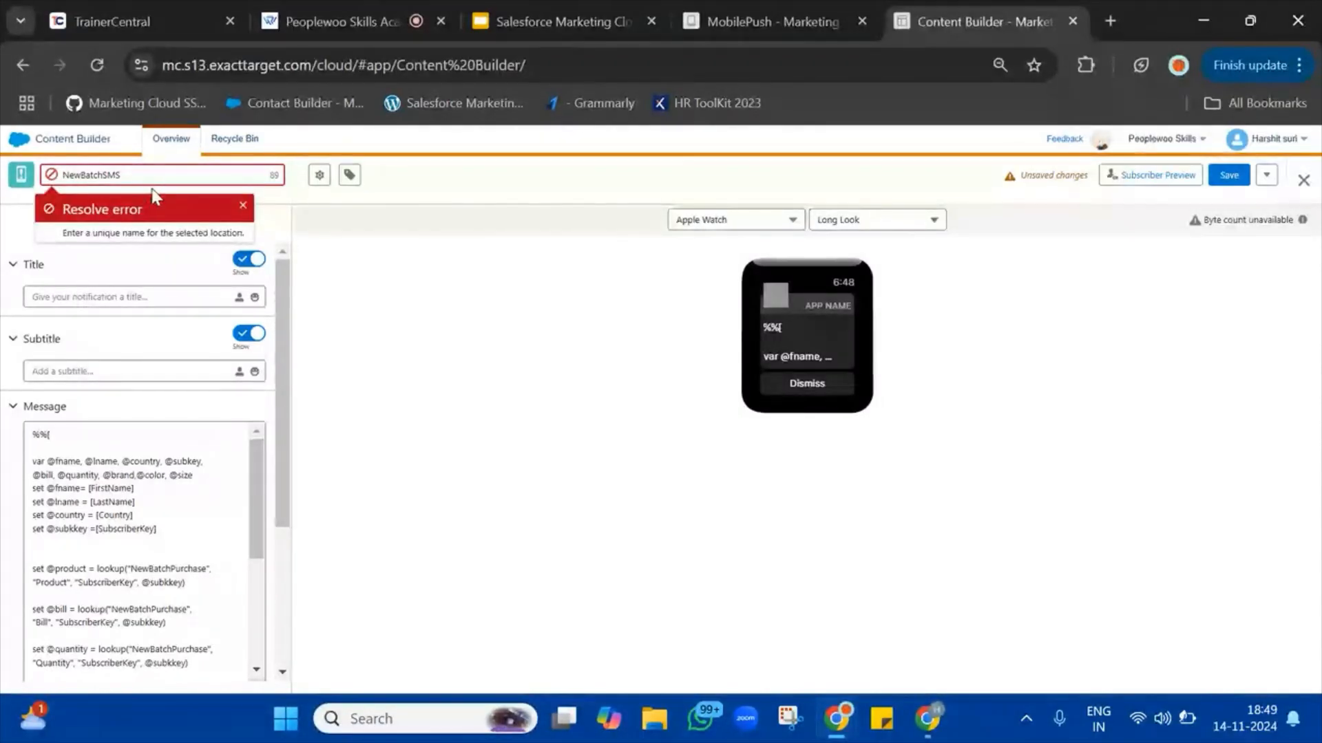
double_click(170, 176)
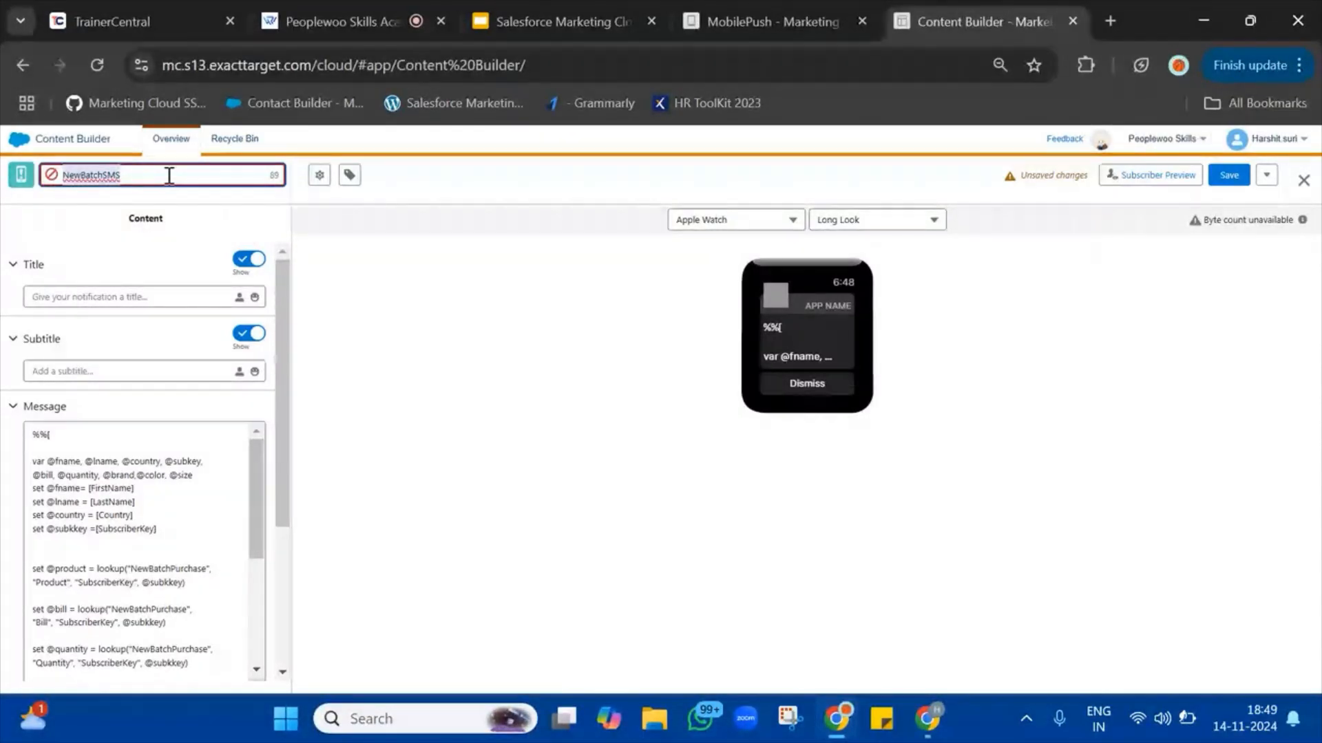
click(169, 175)
text(1)
click(1229, 175)
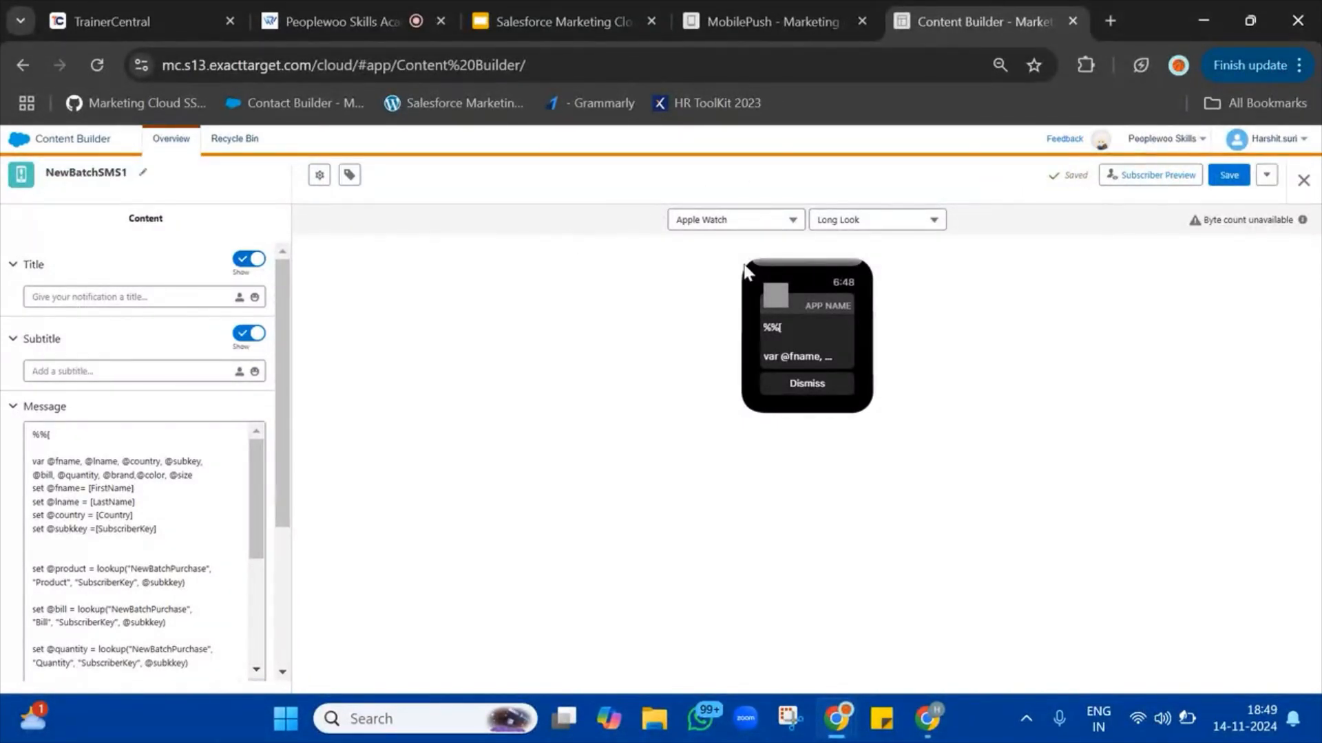
- Switch to MobilePush and start a new message based on the Outbound template
click(783, 10)
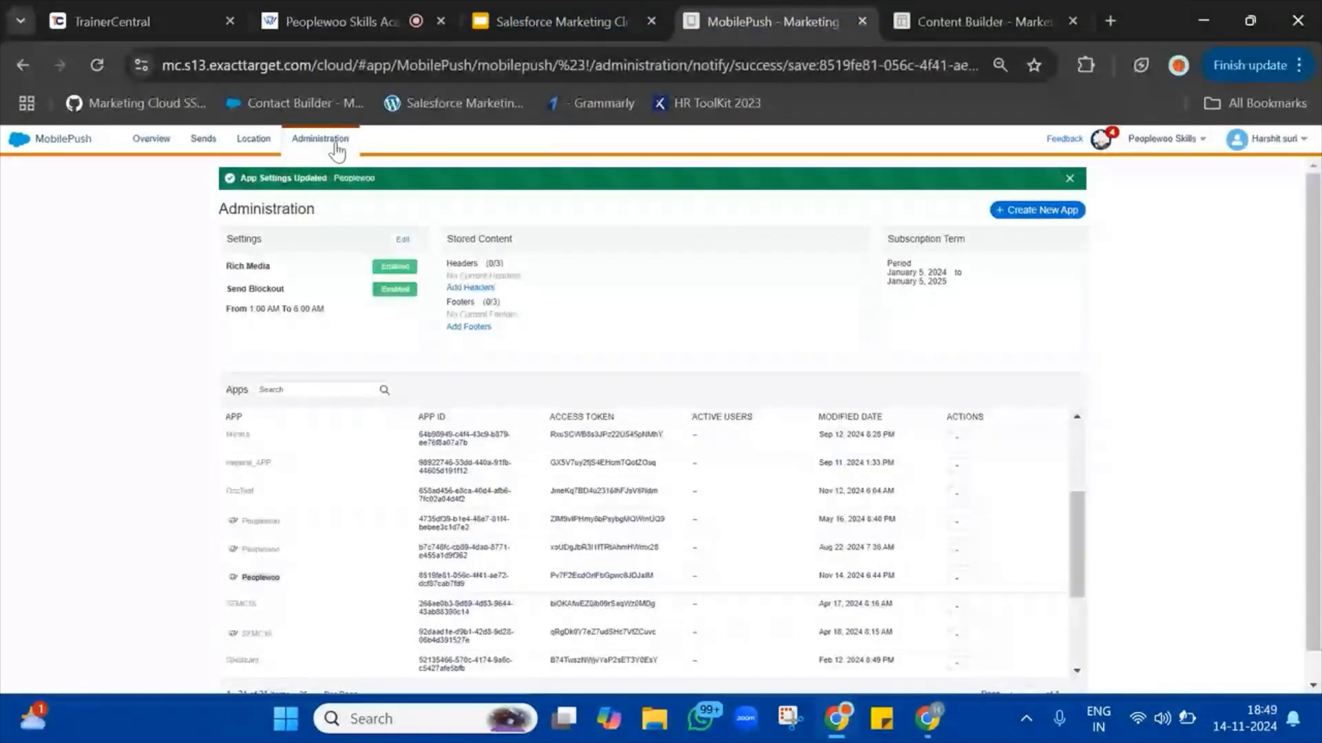
click(1034, 3)
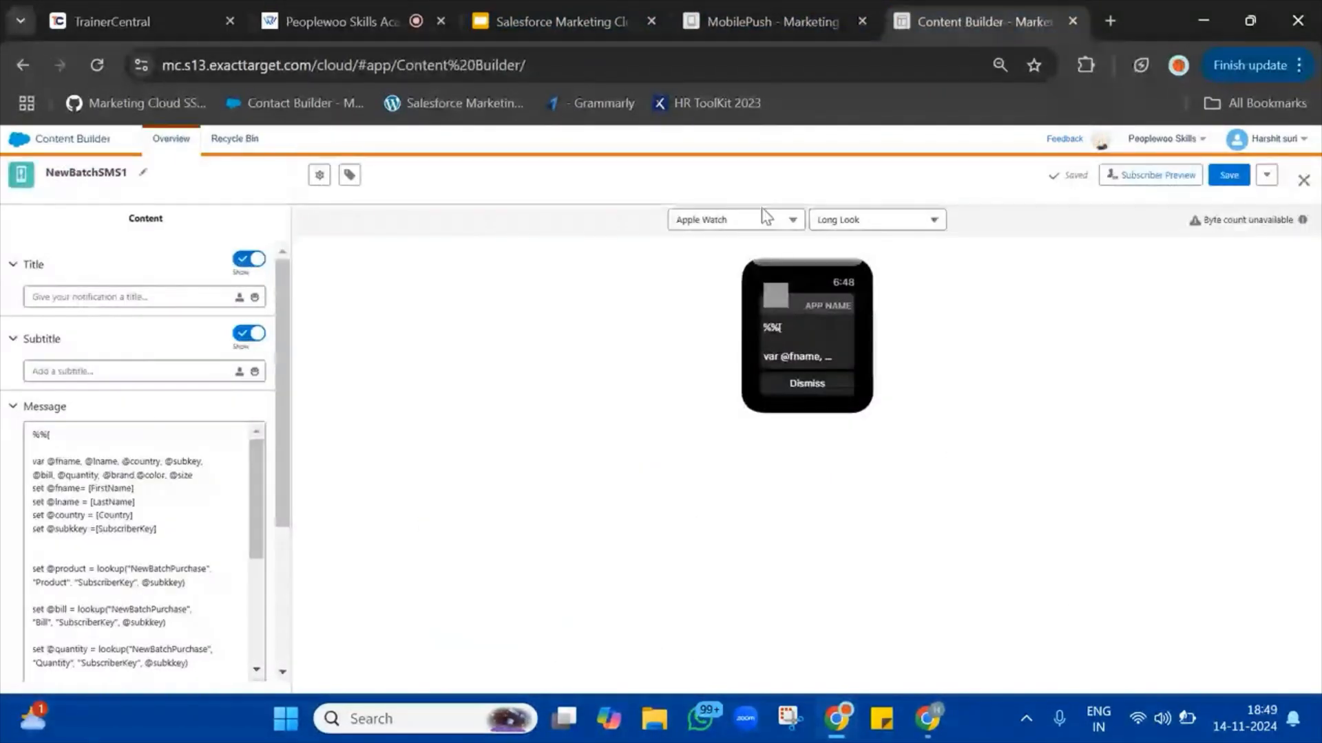
click(829, 3)
click(152, 141)
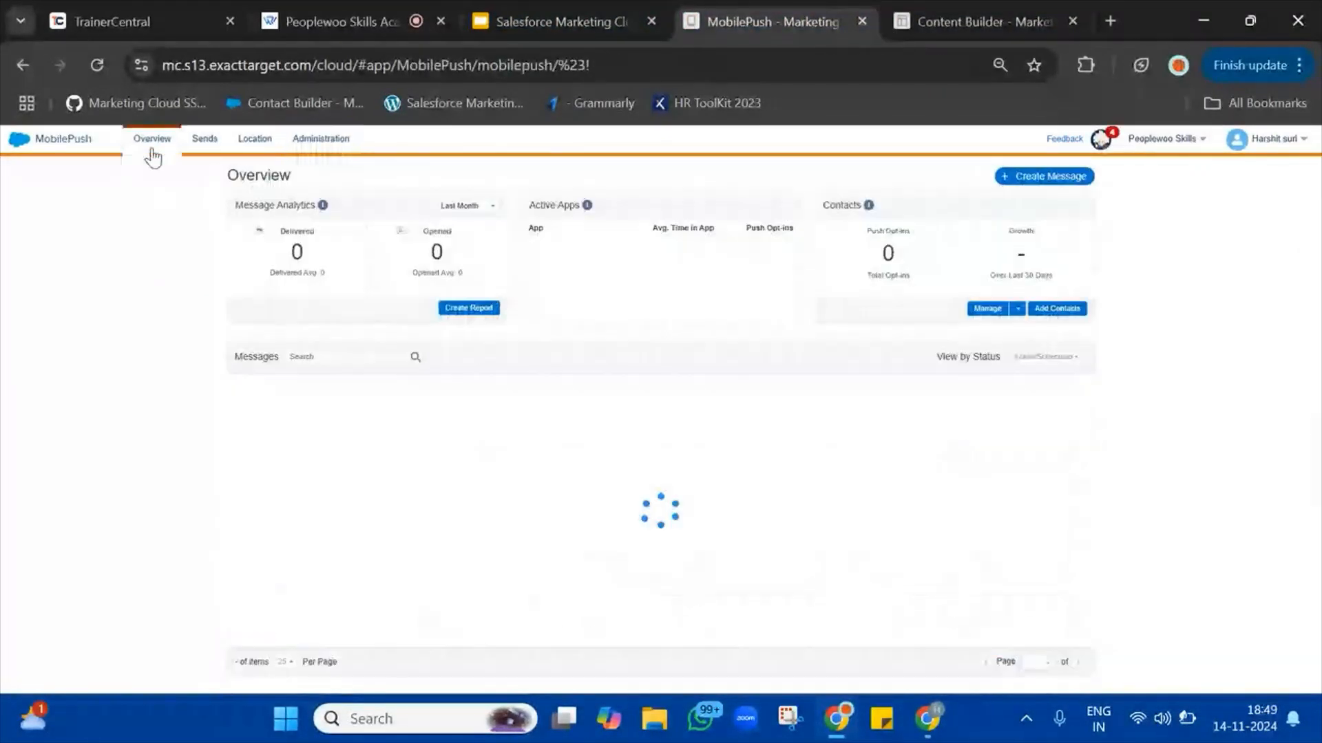
click(1086, 180)
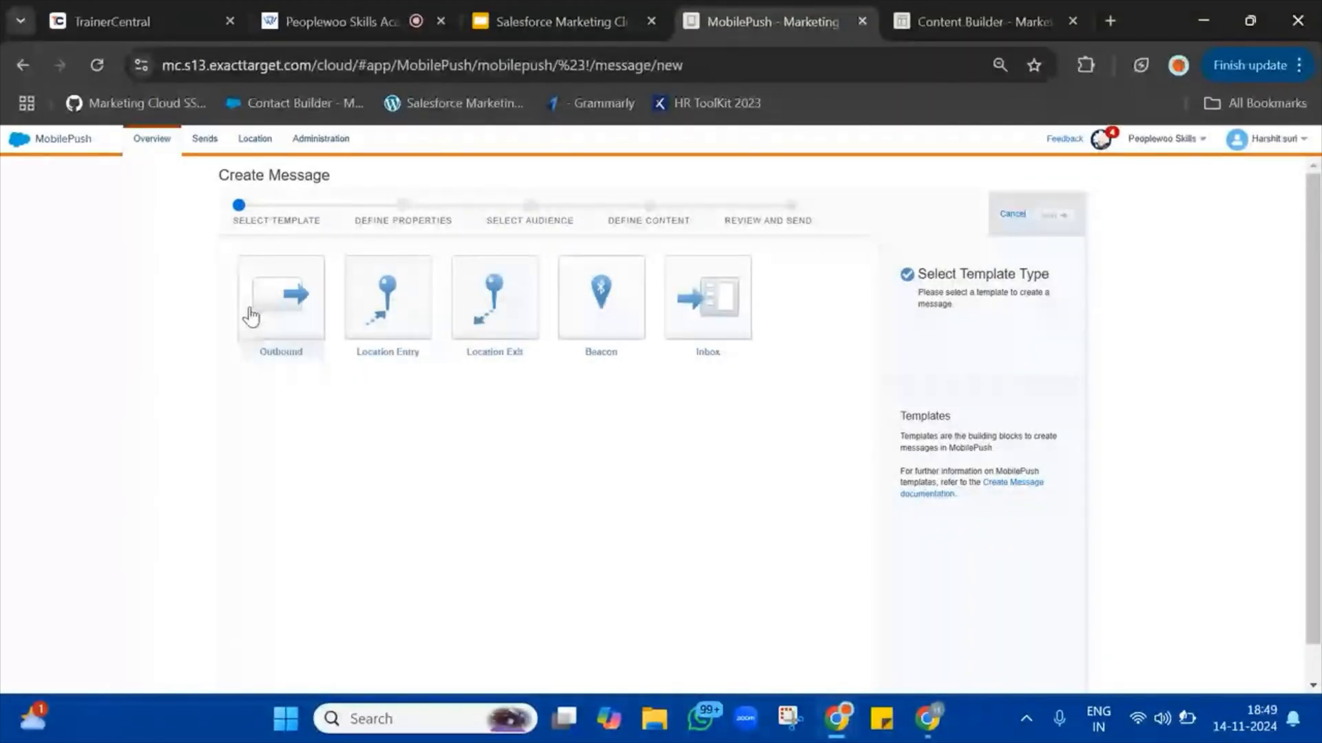
click(271, 311)
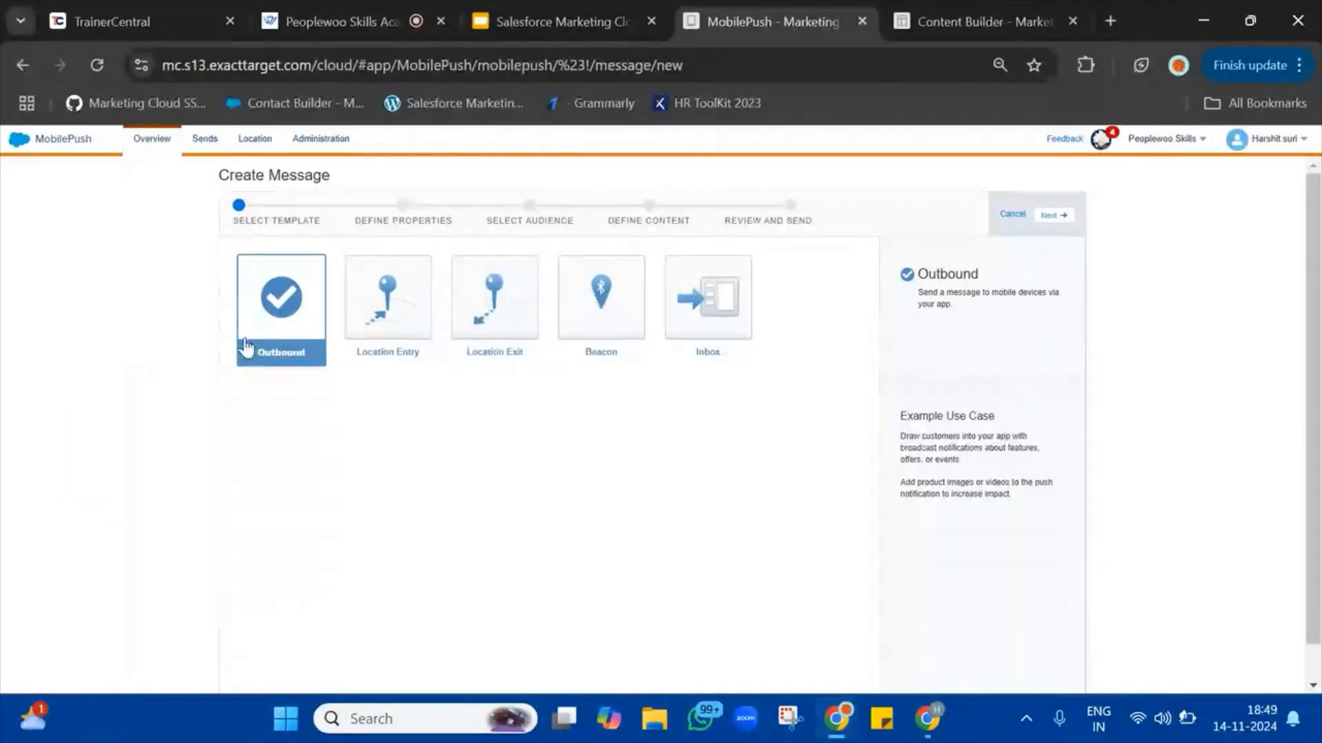
click(1060, 216)
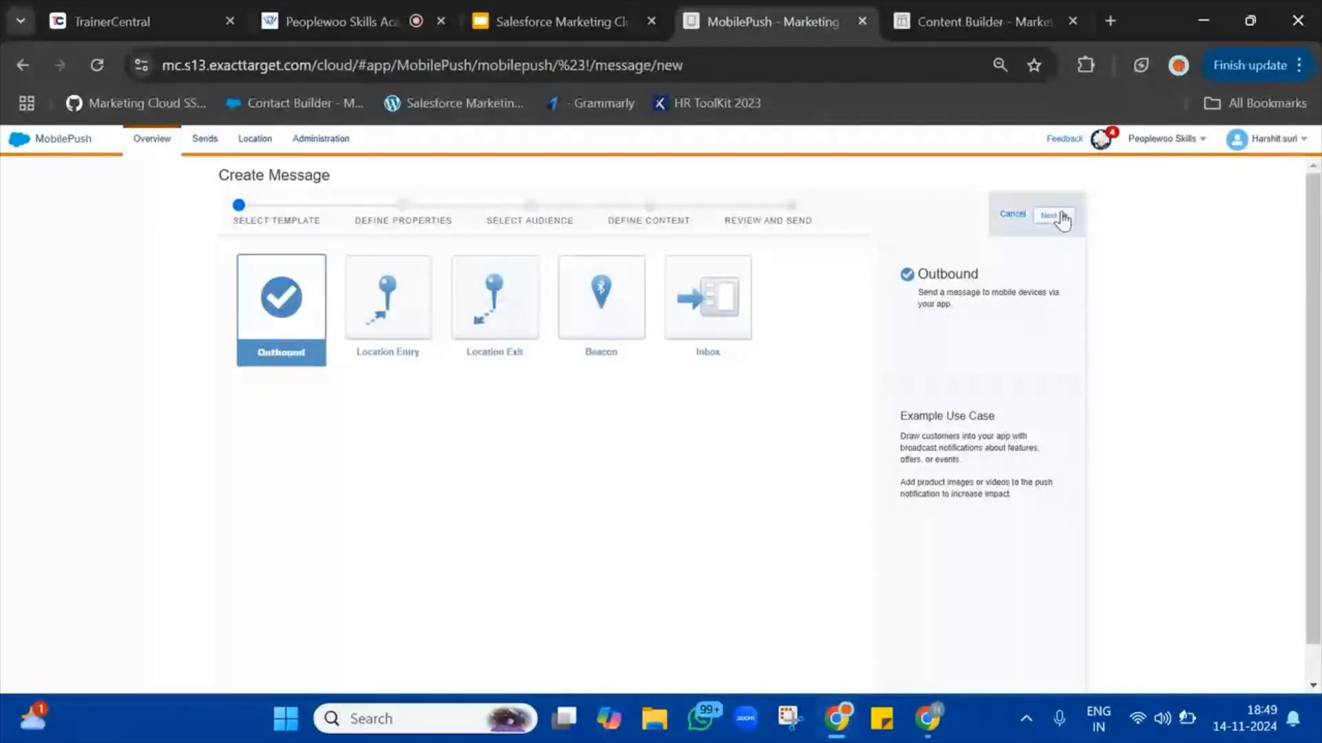
- Name the new outbound message PushNotification
click(470, 274)
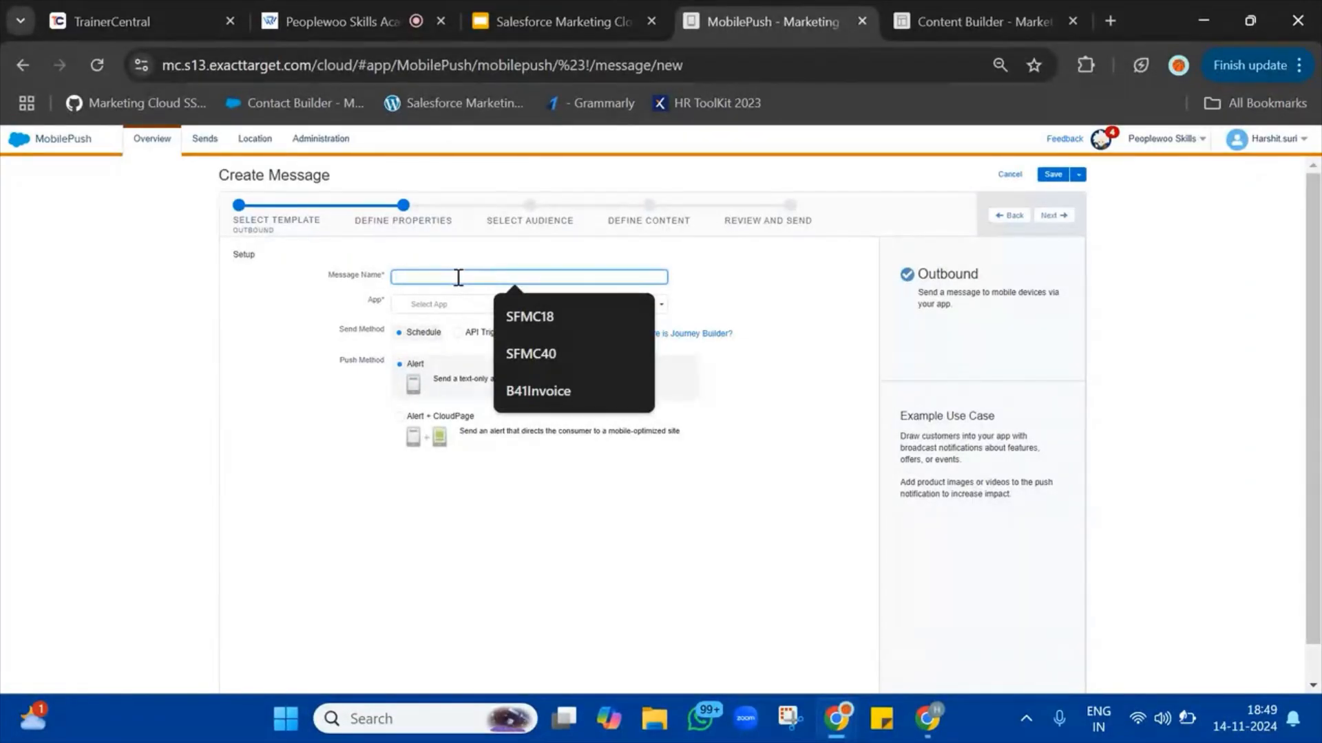
key(ctrl+v)
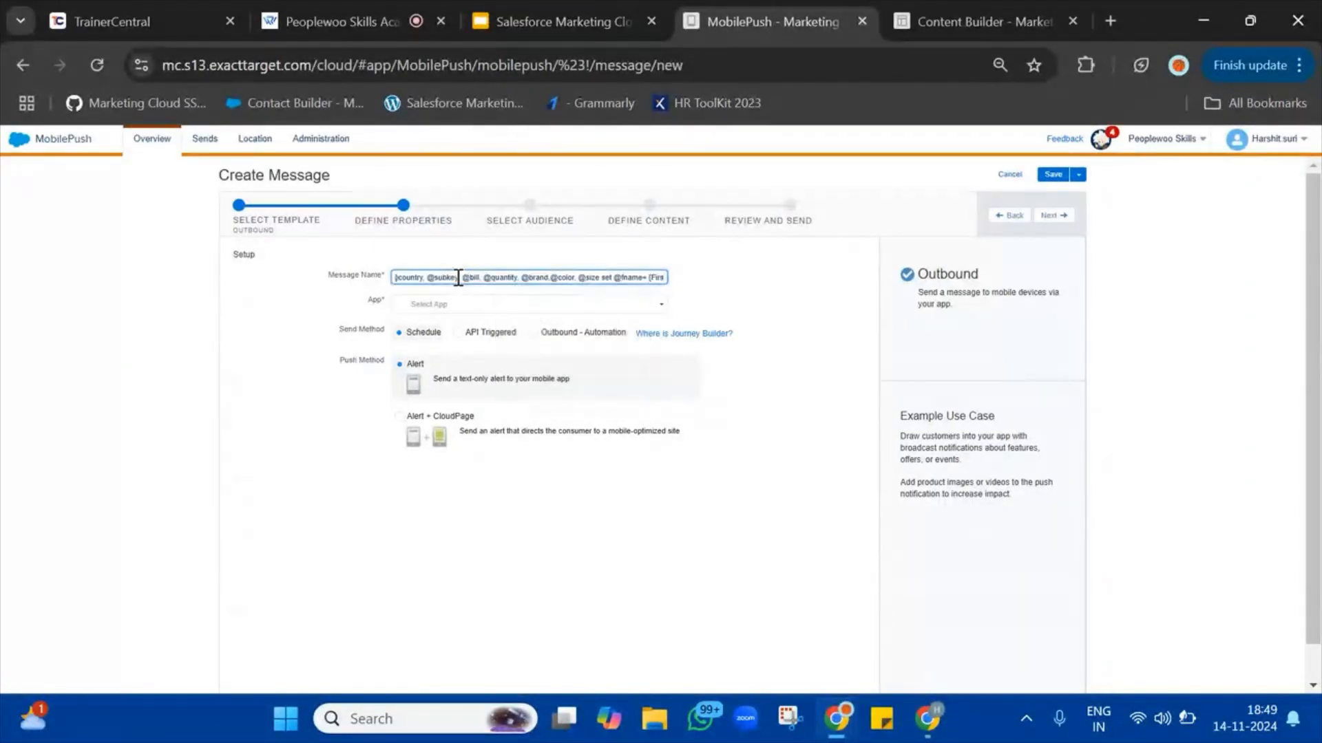
key(ctrl+z)
text(s)
key(BackSpace)
text(Push)
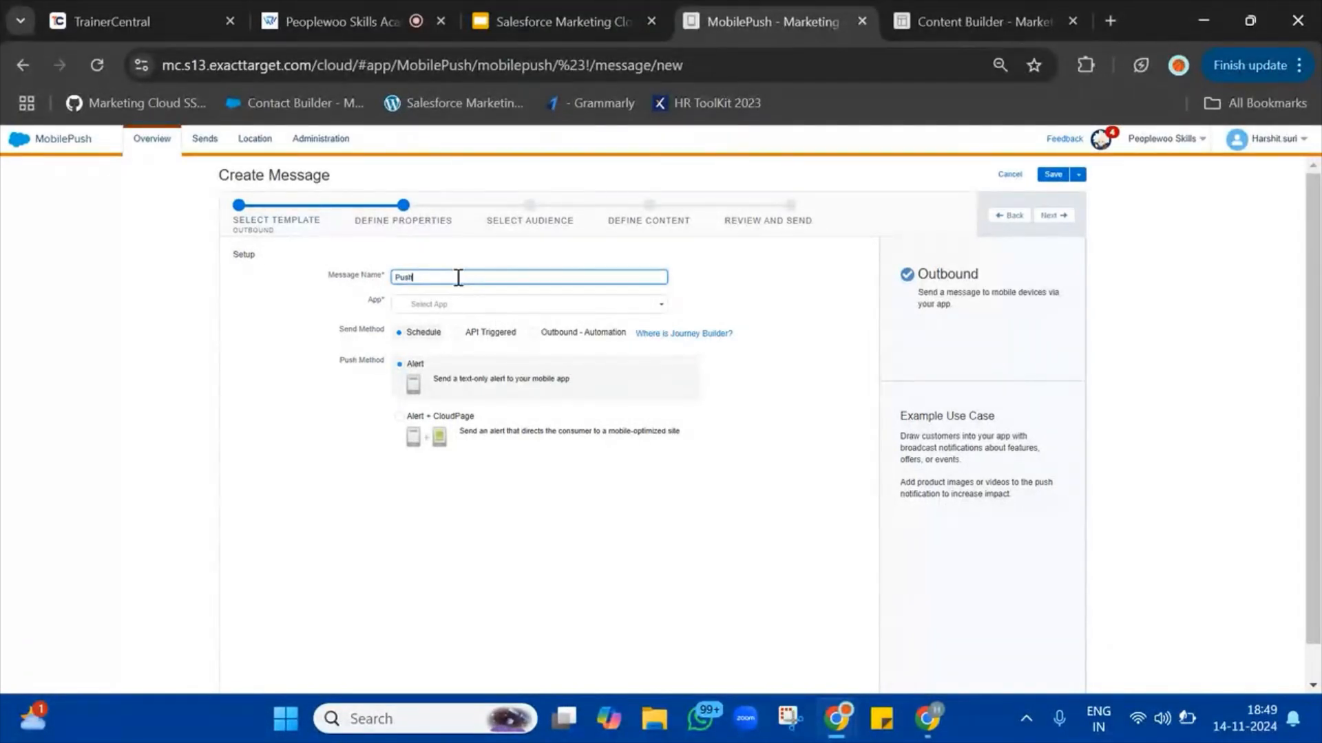
text(Notification)
- Try to assign one of the Peoplewoo apps to the outbound message
click(435, 313)
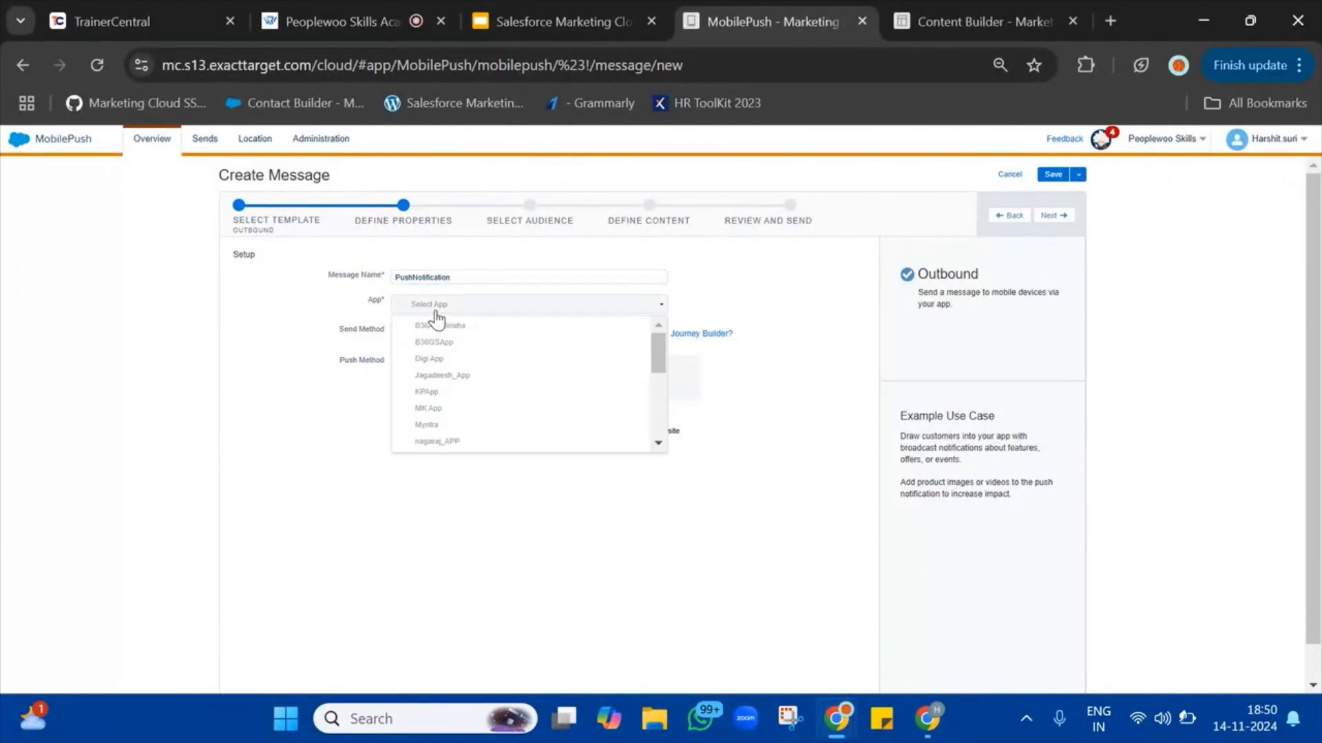
scroll(447, 392, down, 5)
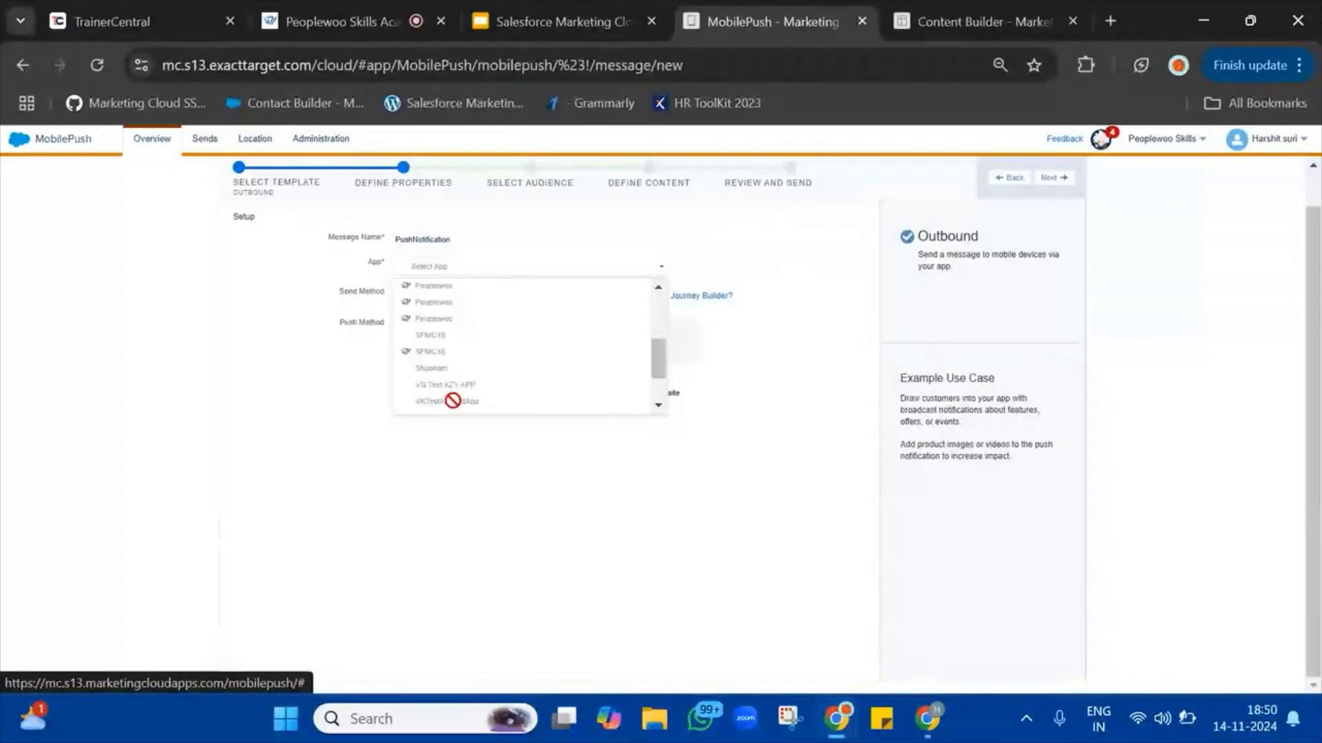
click(467, 324)
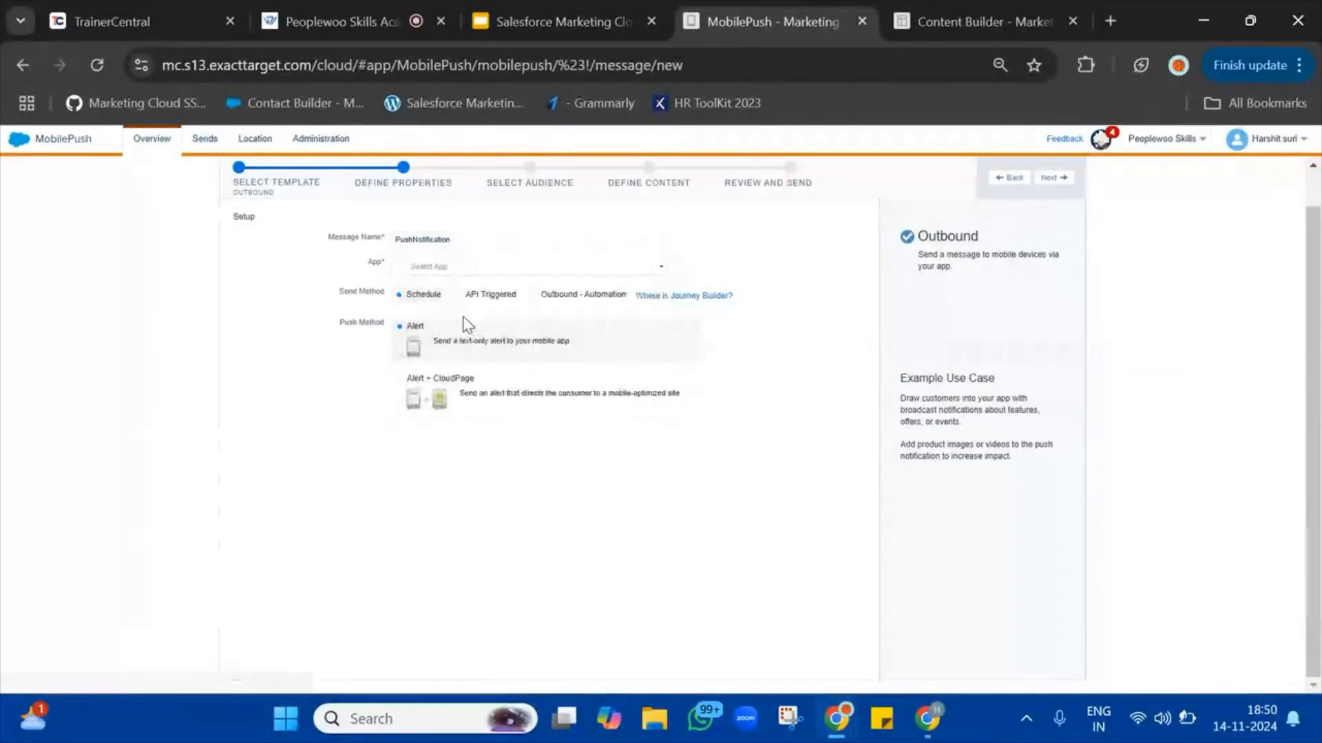
click(496, 268)
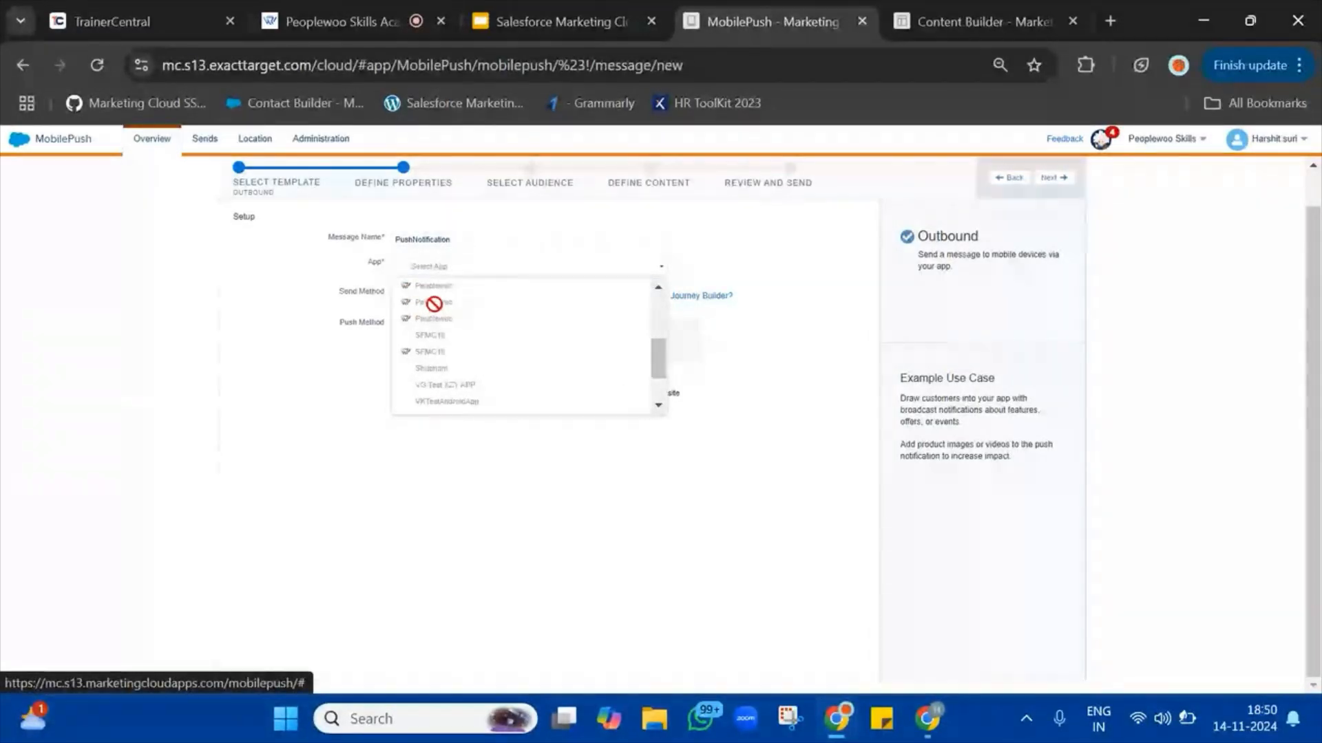
click(435, 303)
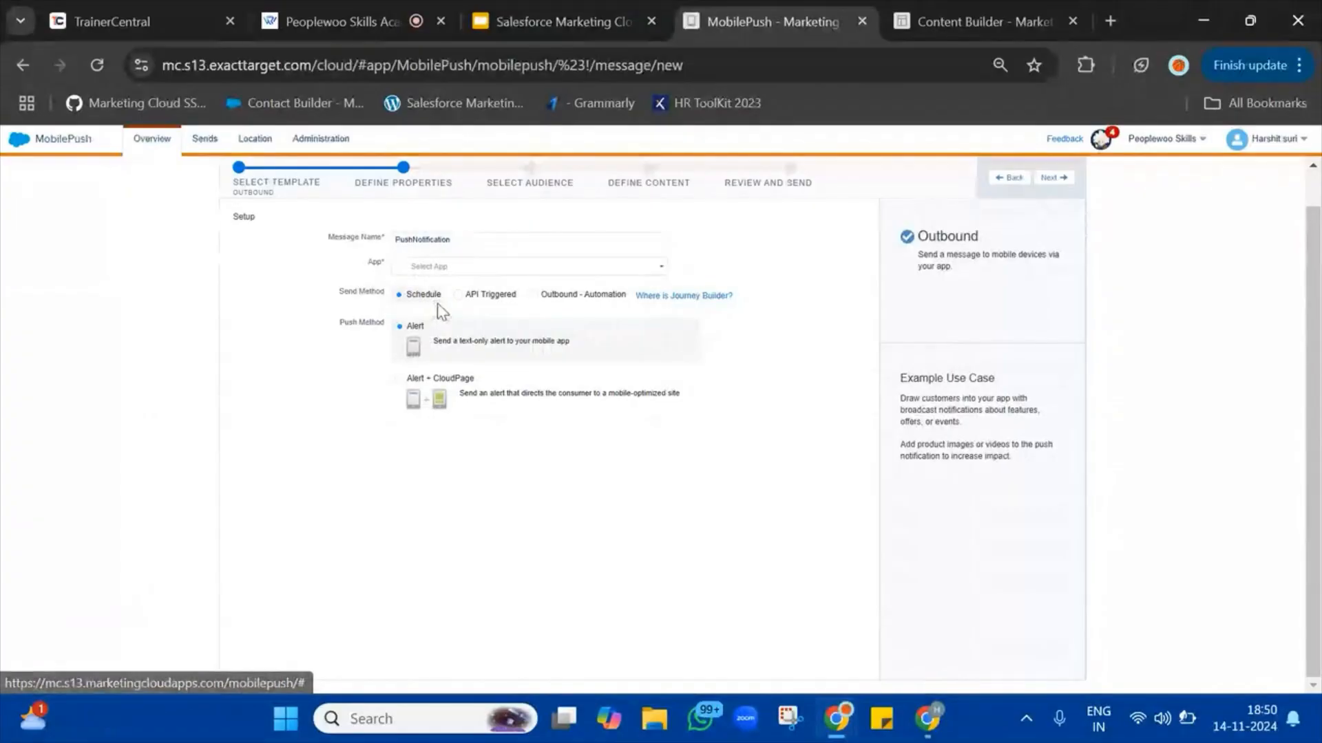
- Try the API Triggered and Outbound - Automation send methods, and return the message to Schedule
click(482, 301)
click(543, 294)
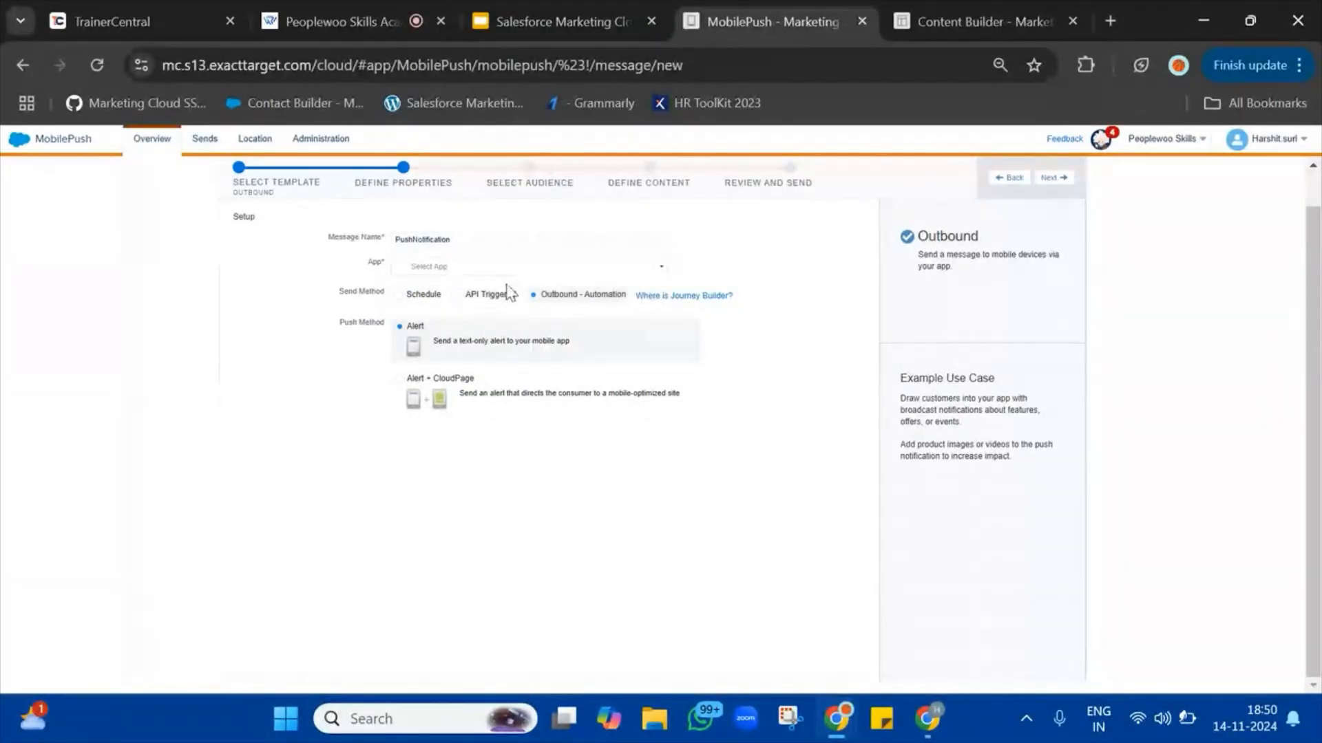
click(434, 298)
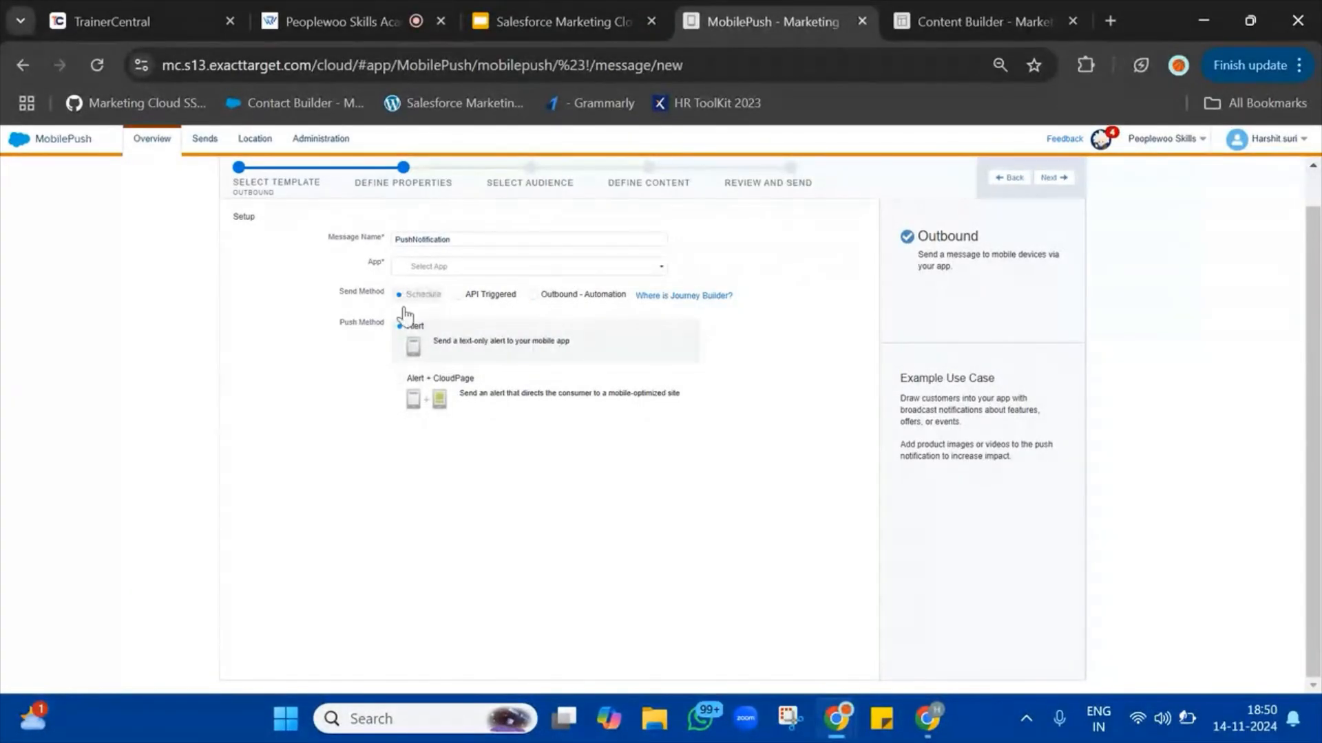
scroll(532, 405, up, 1)
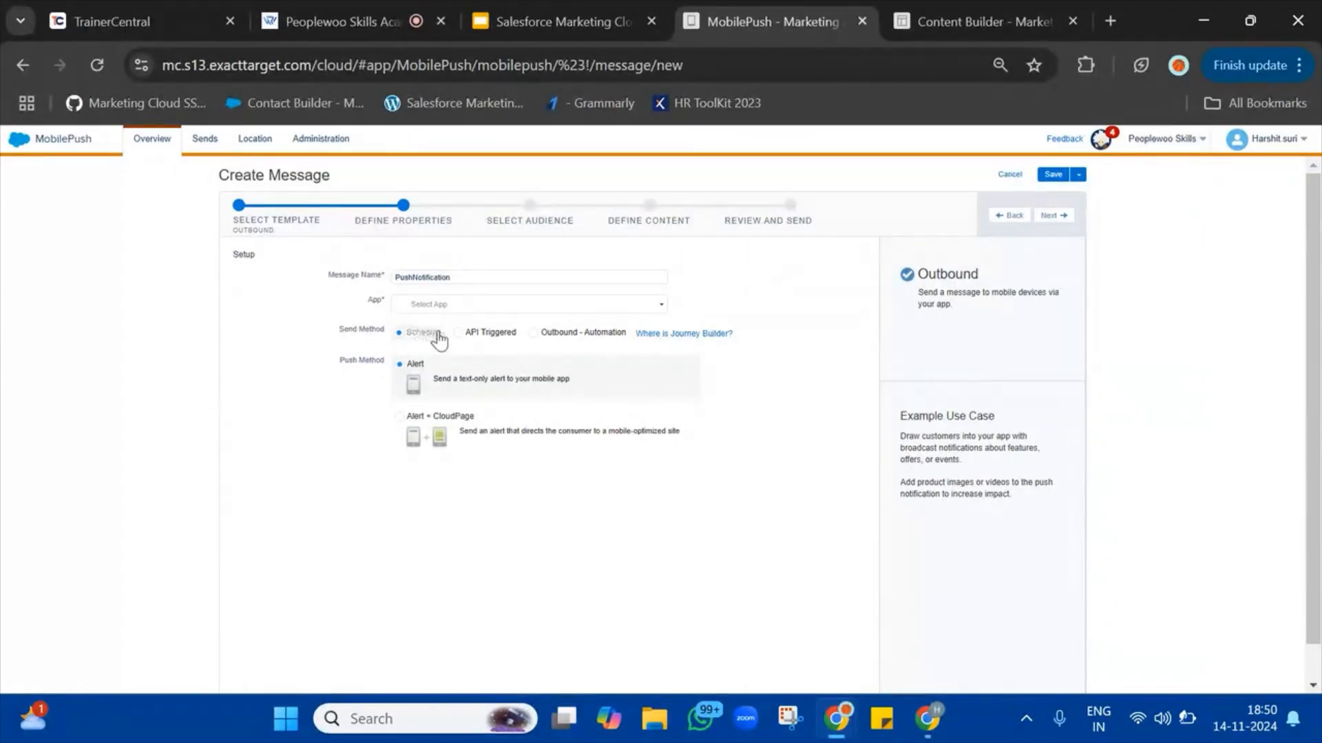
- Switch from Content Builder to Journey Builder and create a new Multi-Step Journey
click(984, 21)
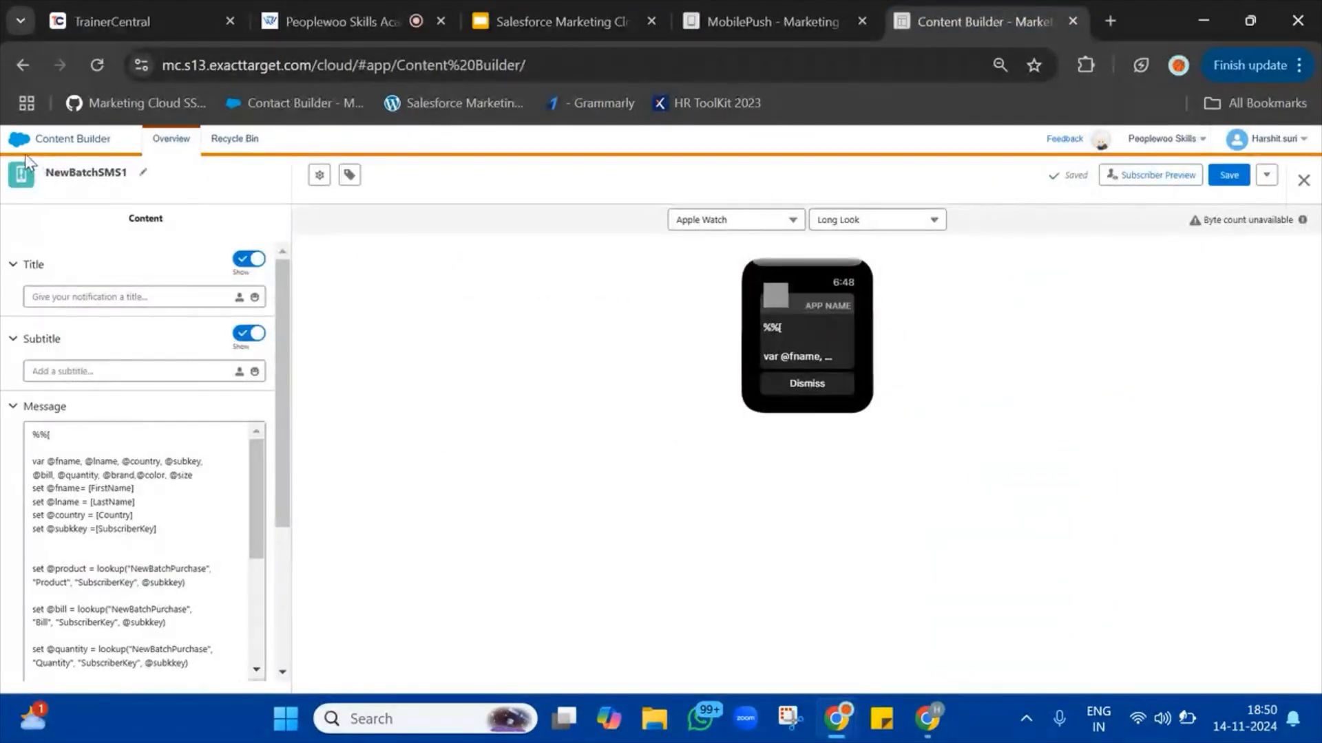
mouse_move(24, 156)
mouse_move(513, 224)
mouse_move(446, 221)
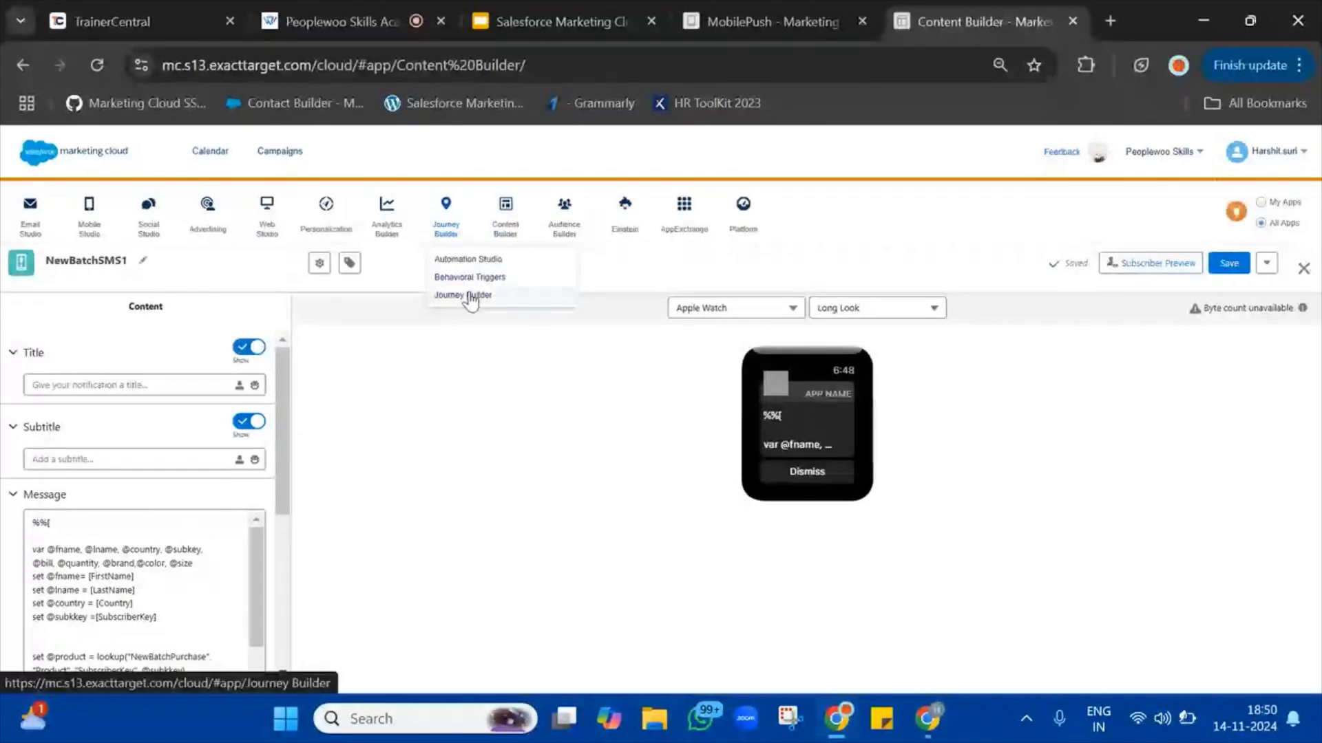
click(471, 298)
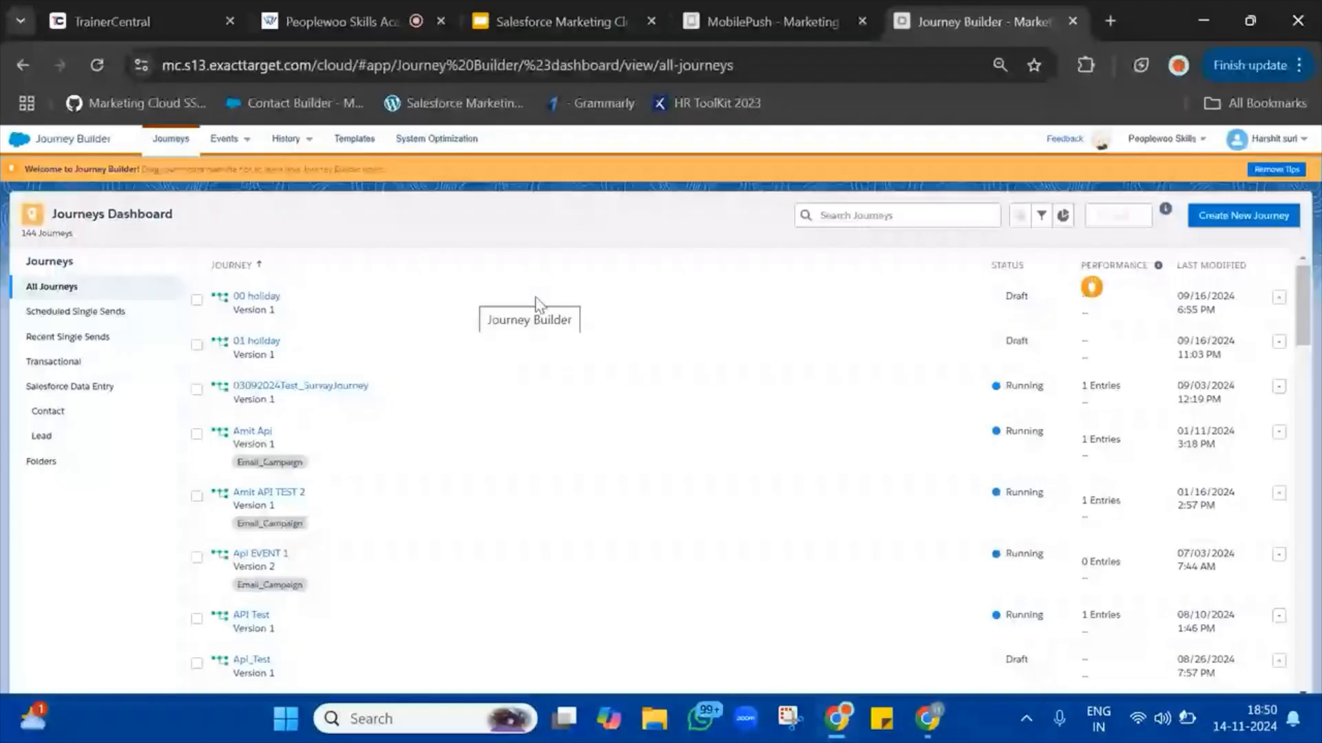
click(1239, 216)
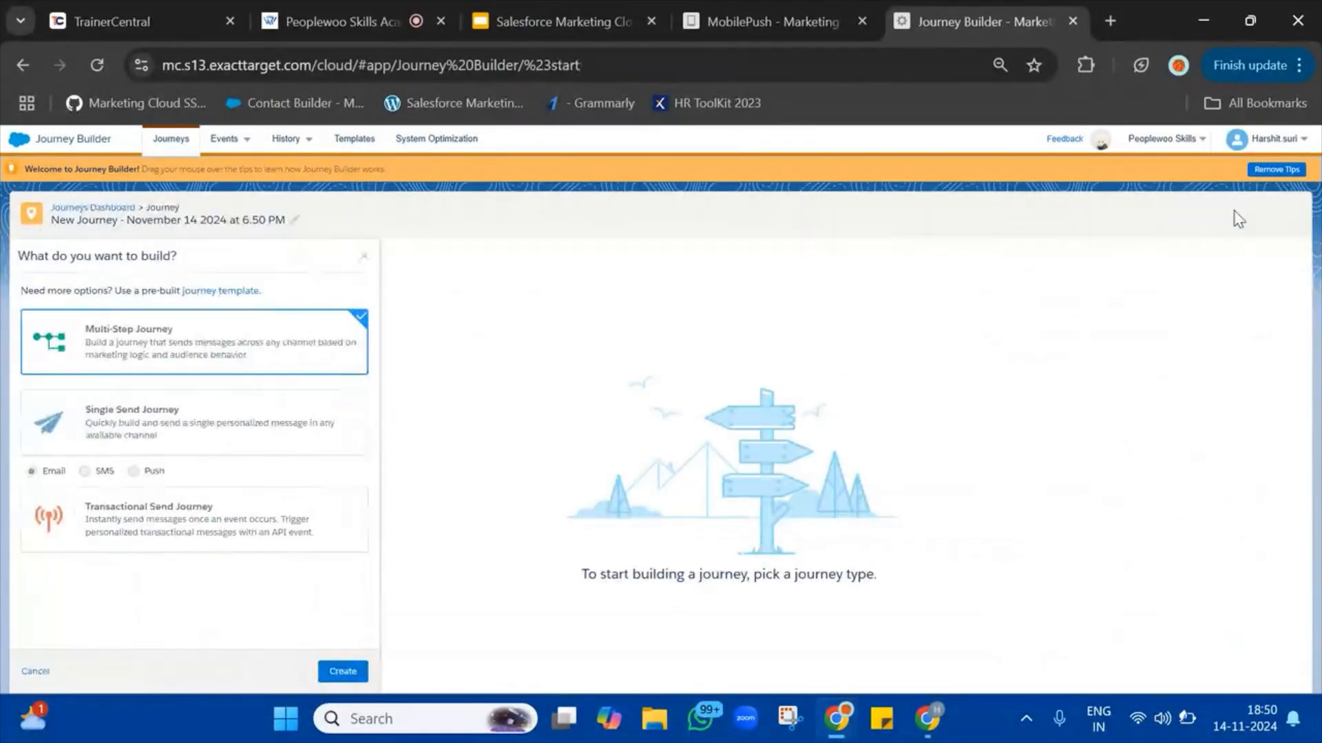
click(342, 672)
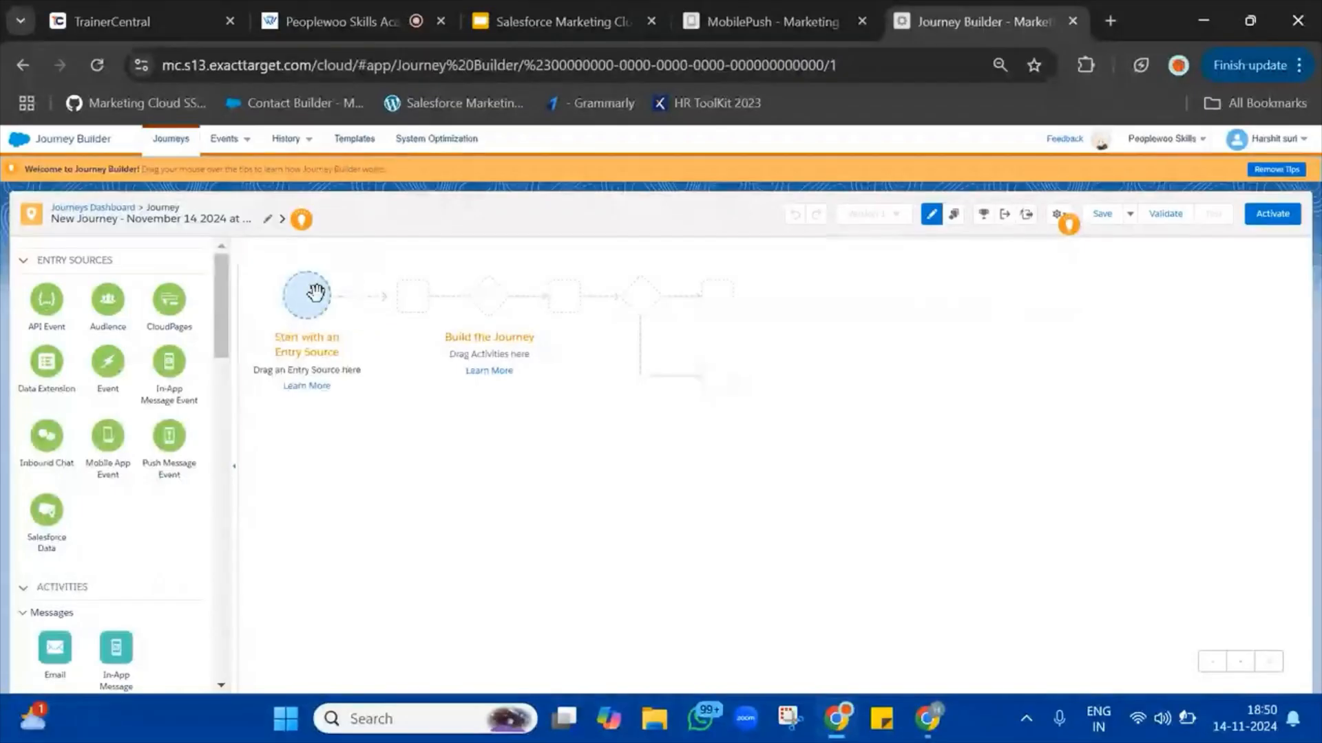
- Add an API Event as the journey's entry source and place a Push Notification activity after it
drag(316, 293, 316, 294)
scroll(169, 489, down, 2)
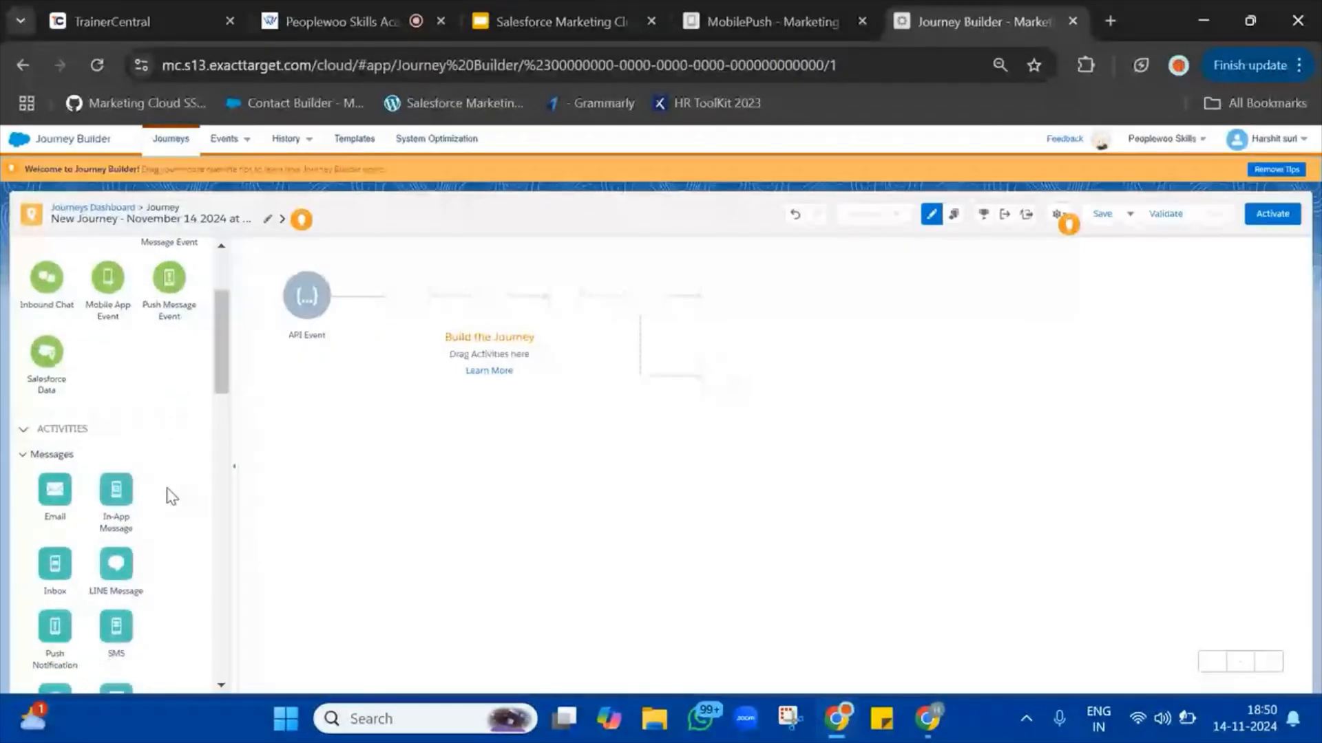
scroll(171, 496, down, 1)
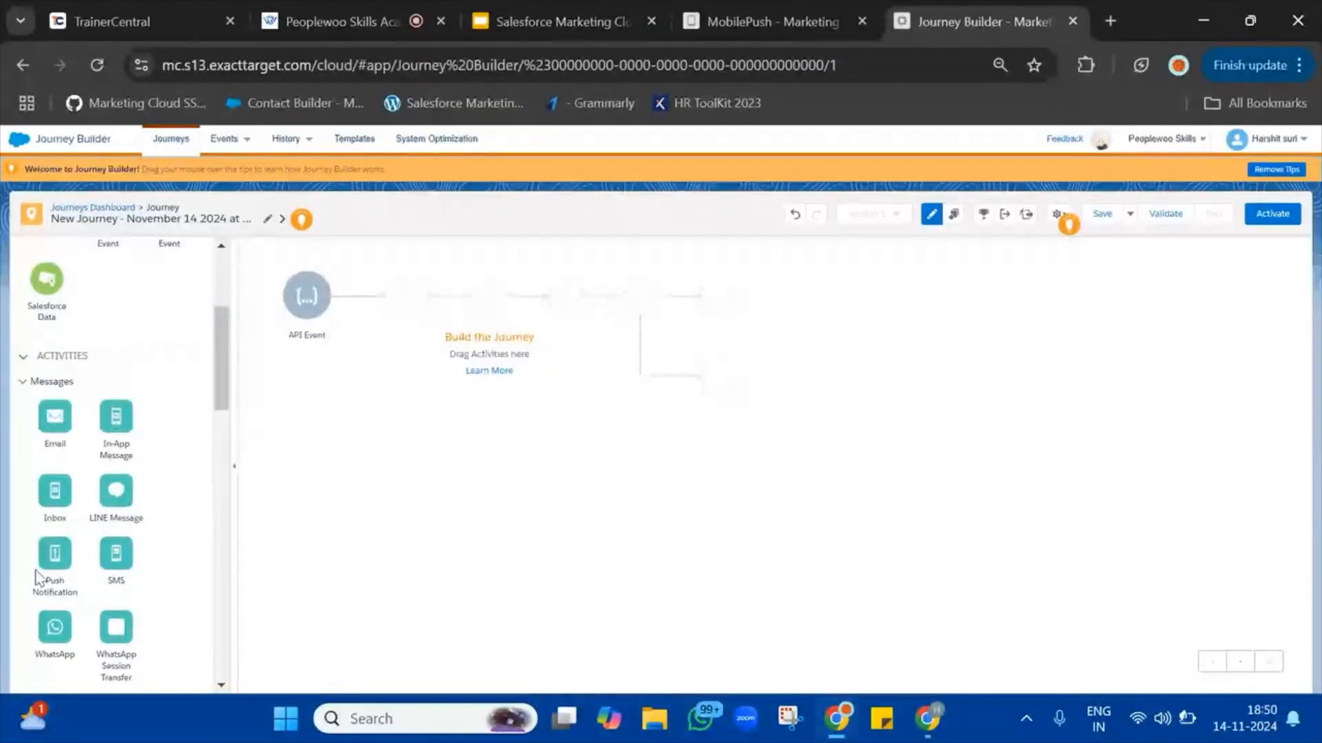
drag(40, 580, 372, 297)
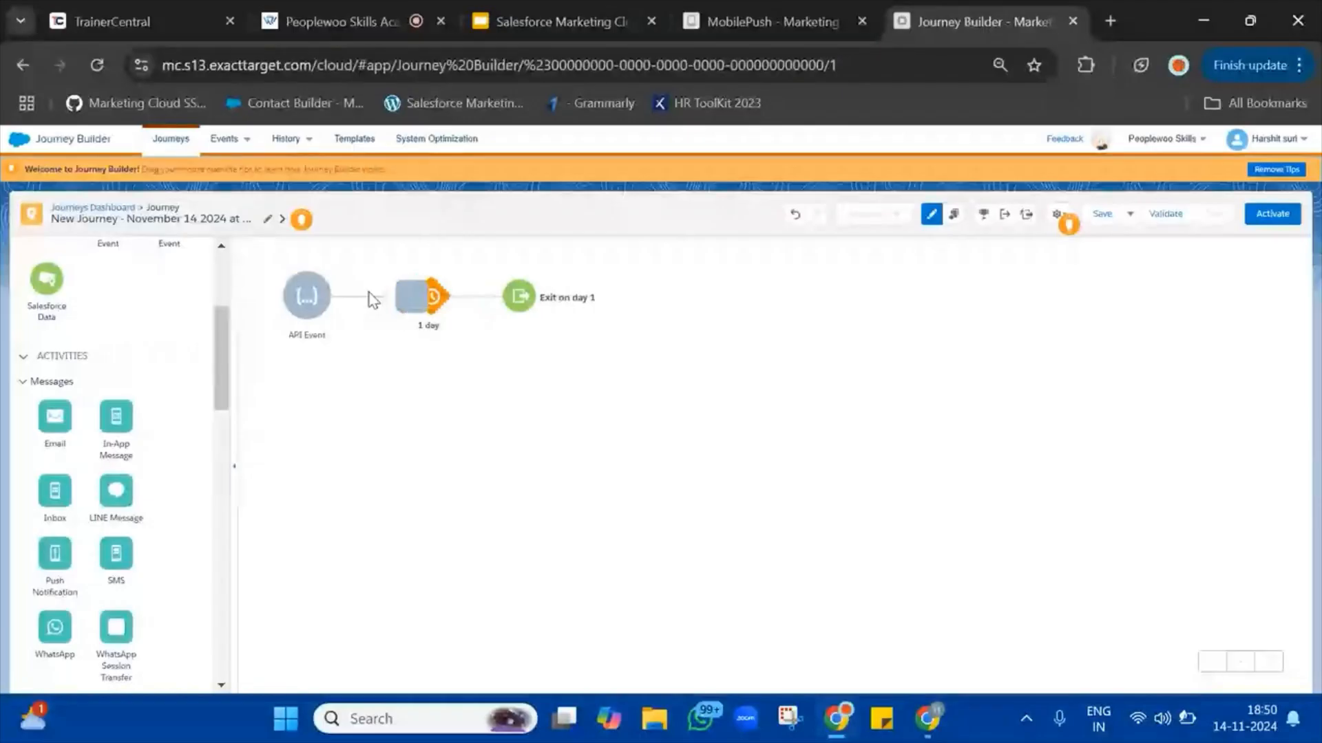
- Select the Content Builder message NewBatchSMS1 for the Push Notification activity and return to its summary
click(425, 304)
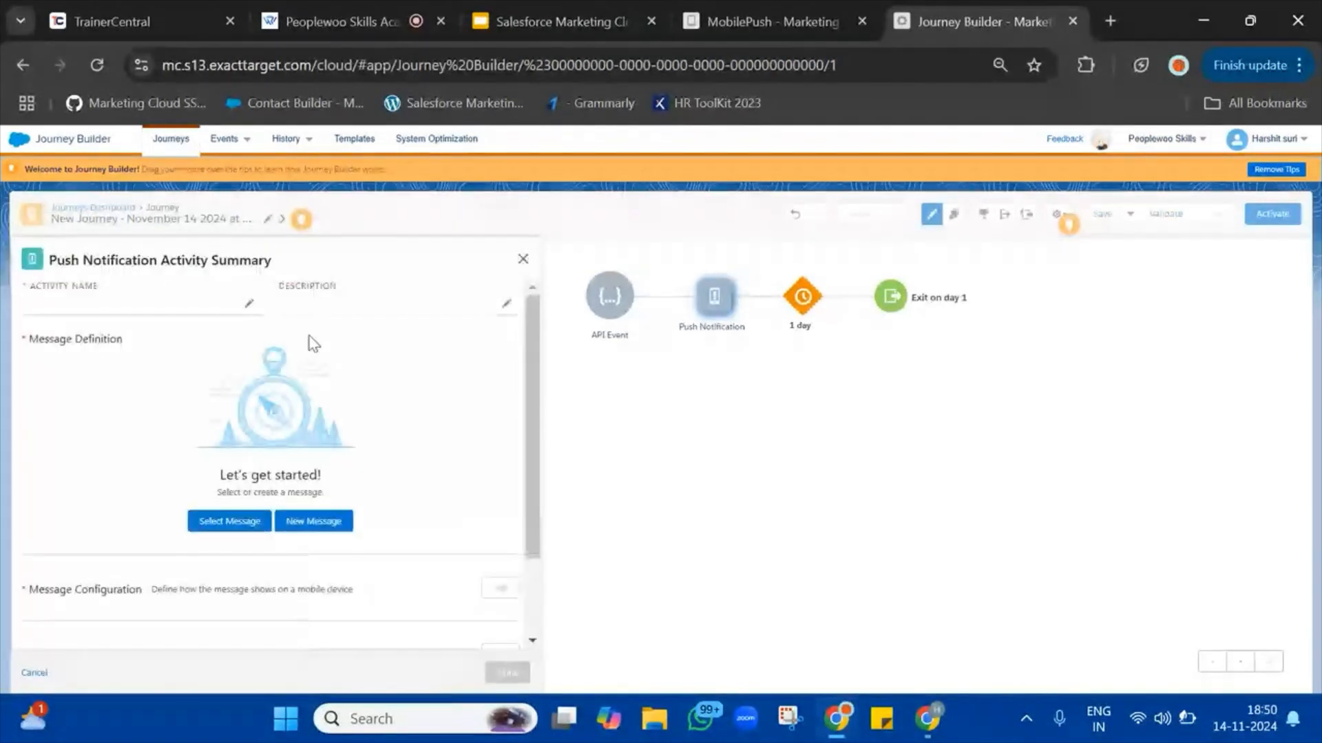
click(218, 517)
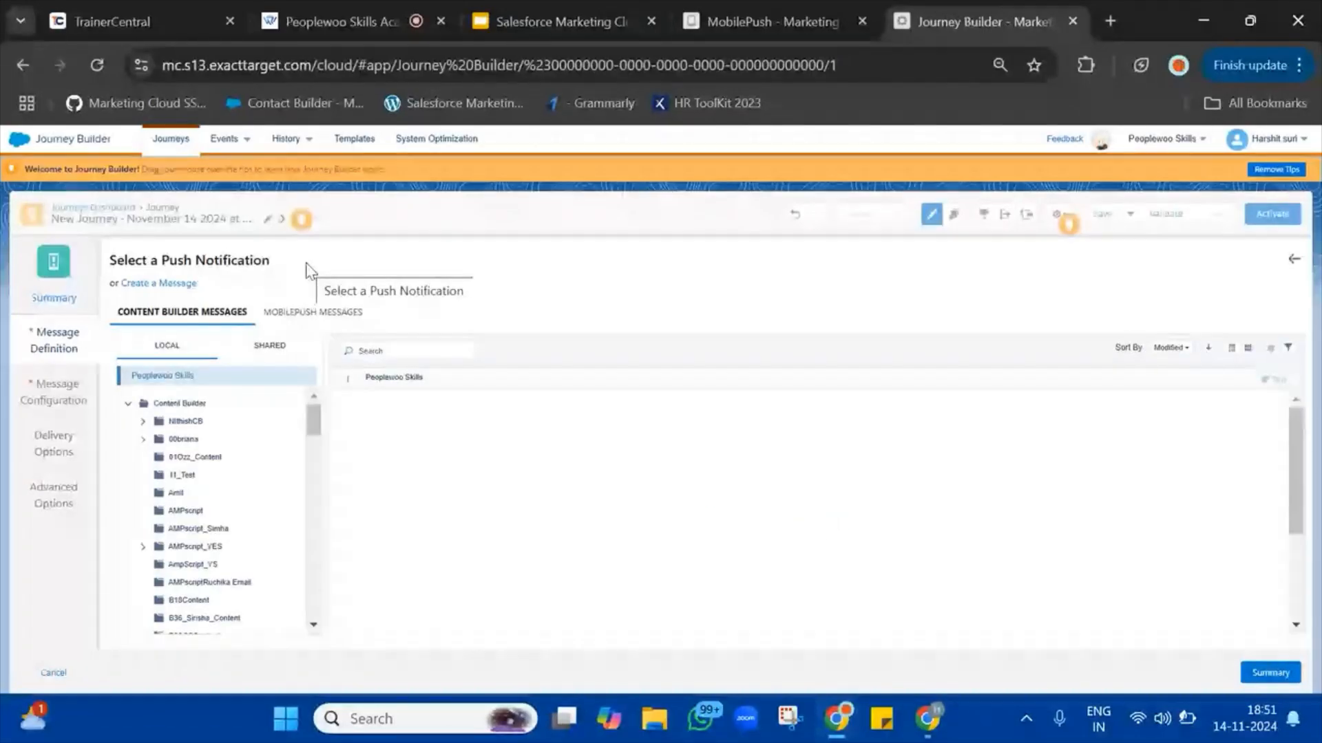
click(406, 462)
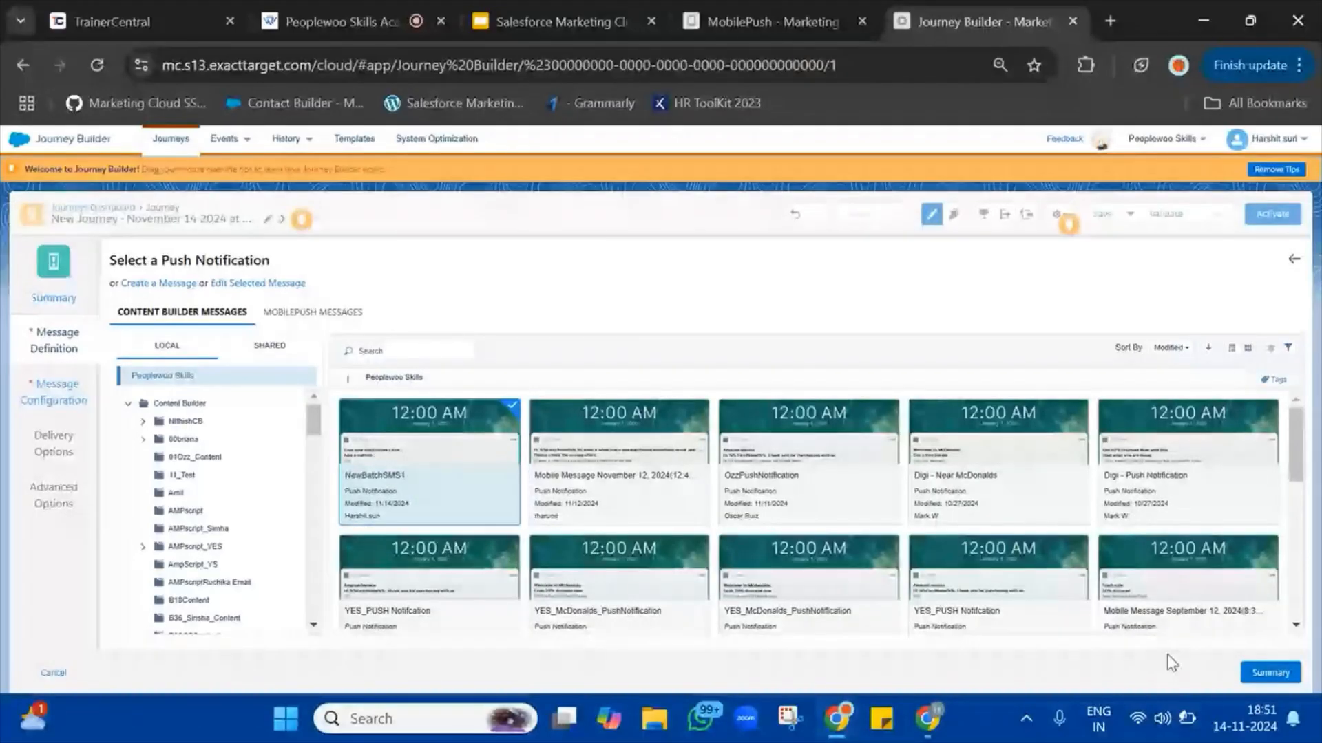
click(1265, 678)
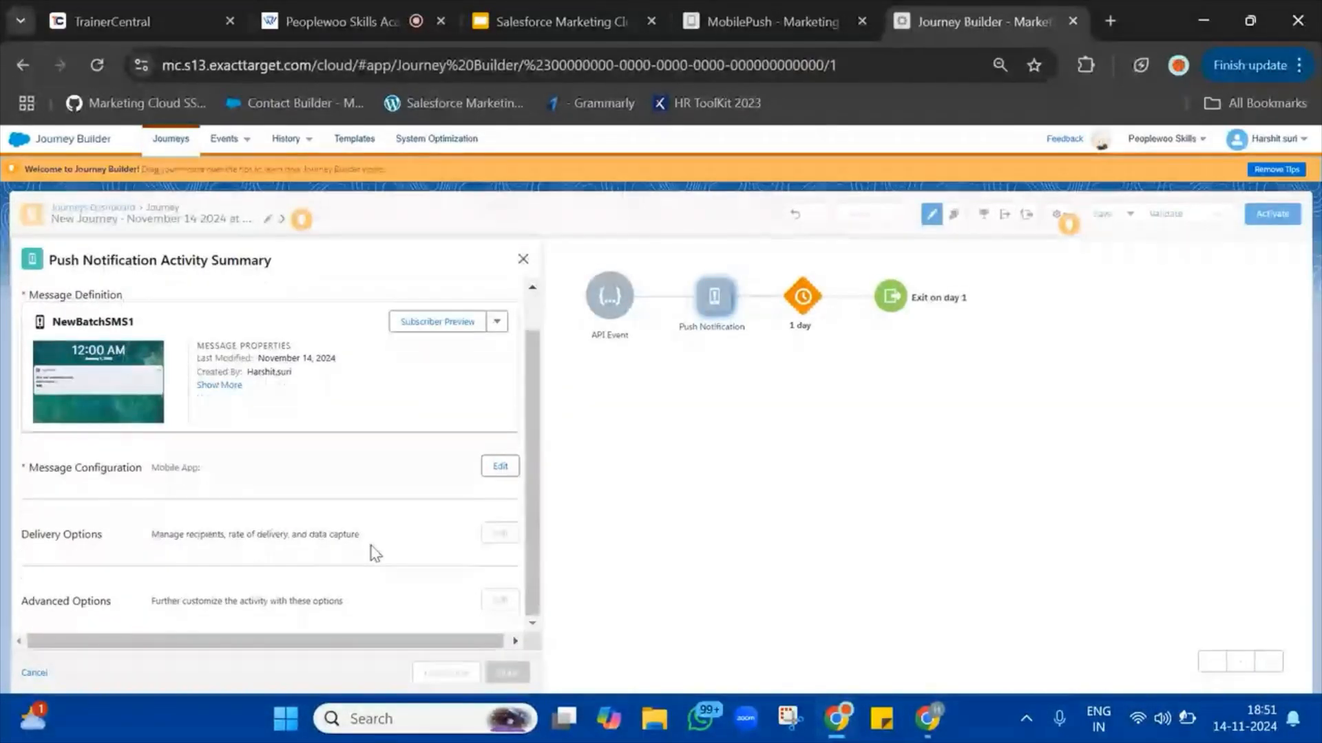
- Browse the mobile apps in the Push Notification activity's message configuration and try to pick one as the send target
triple_click(177, 468)
click(503, 467)
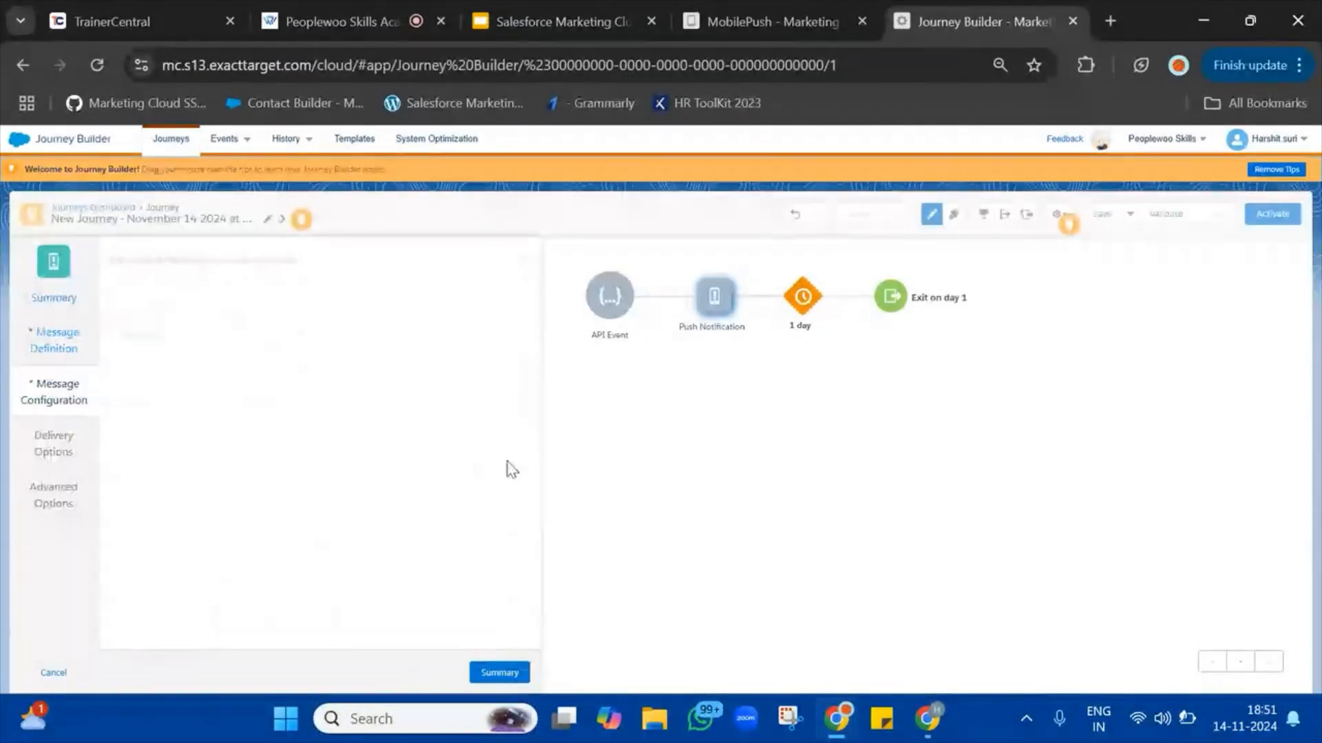
click(236, 337)
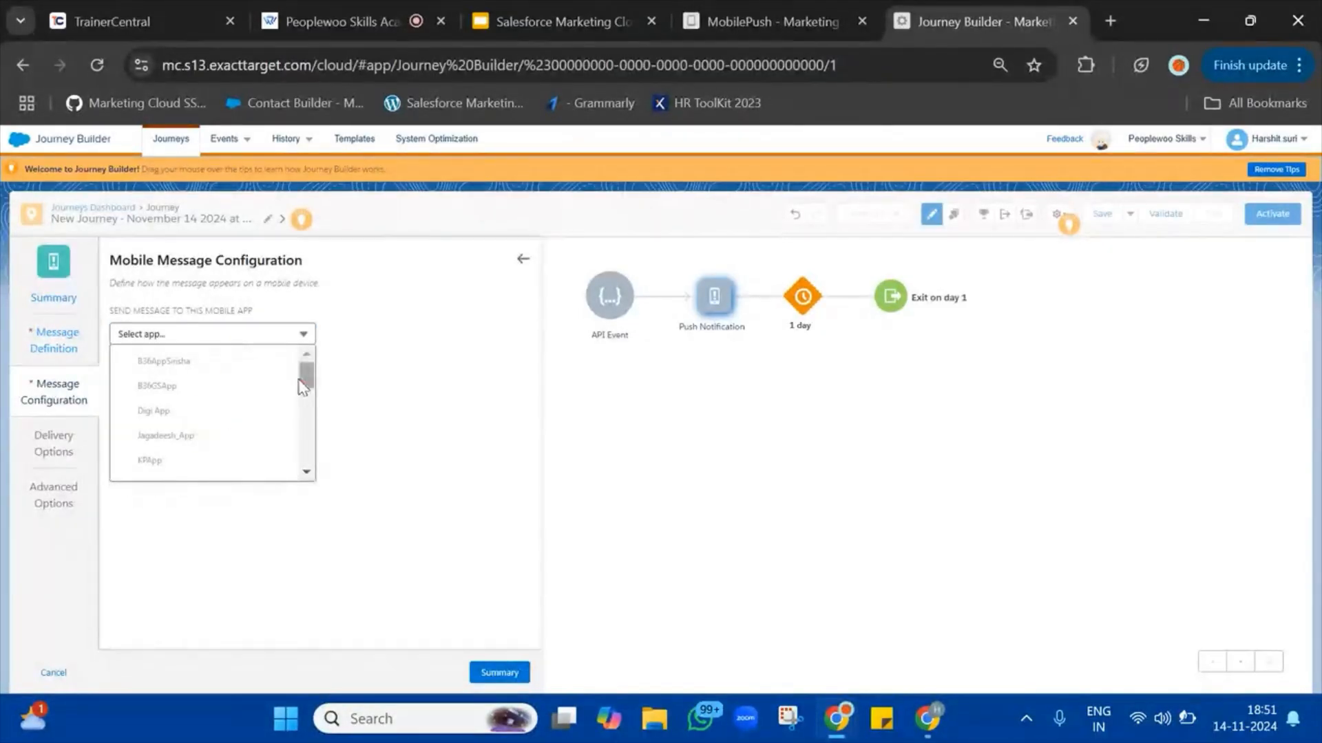
drag(306, 379, 316, 430)
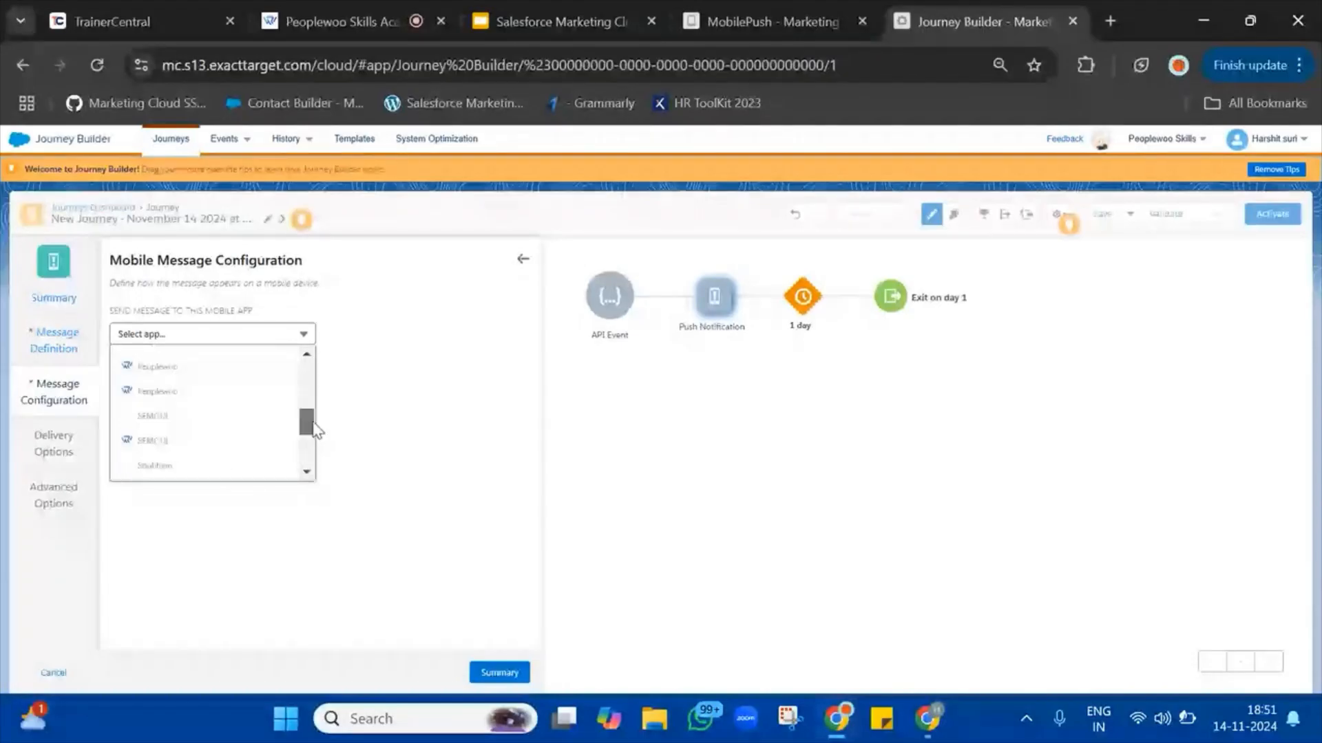
drag(316, 430, 315, 428)
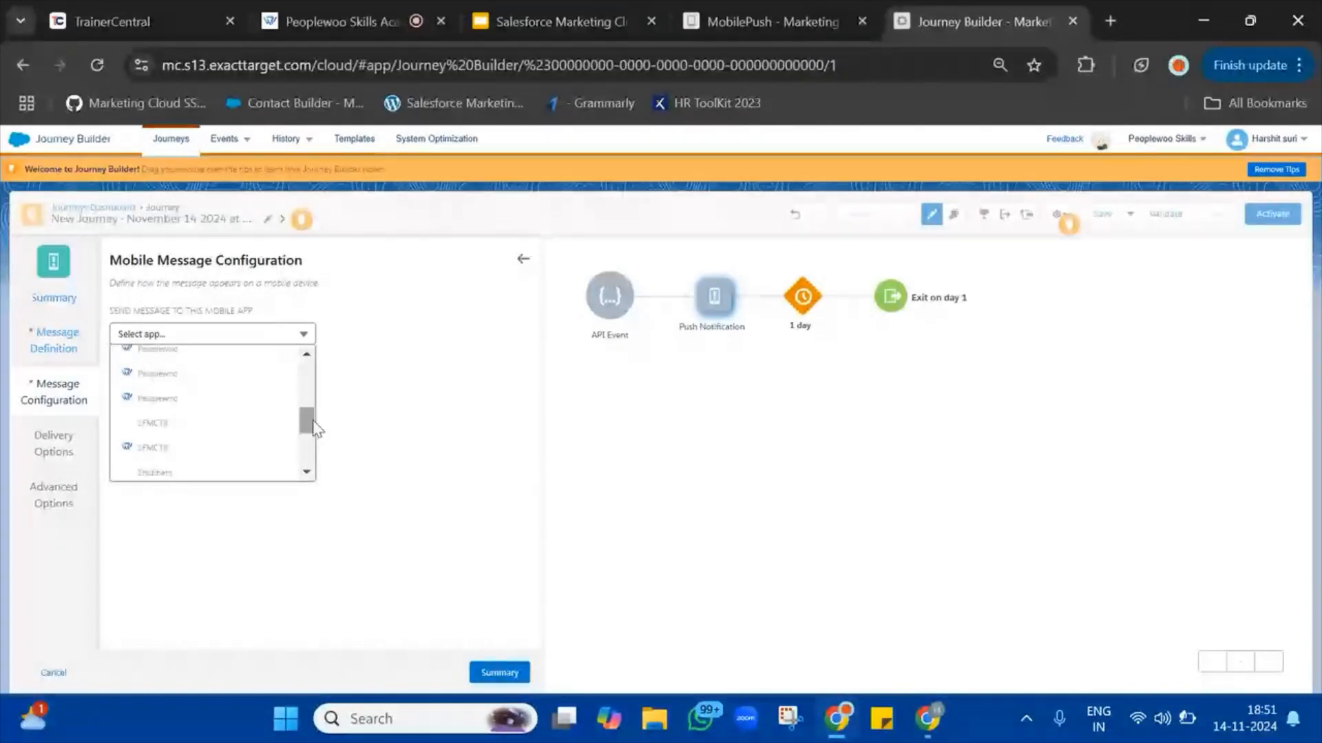
click(164, 407)
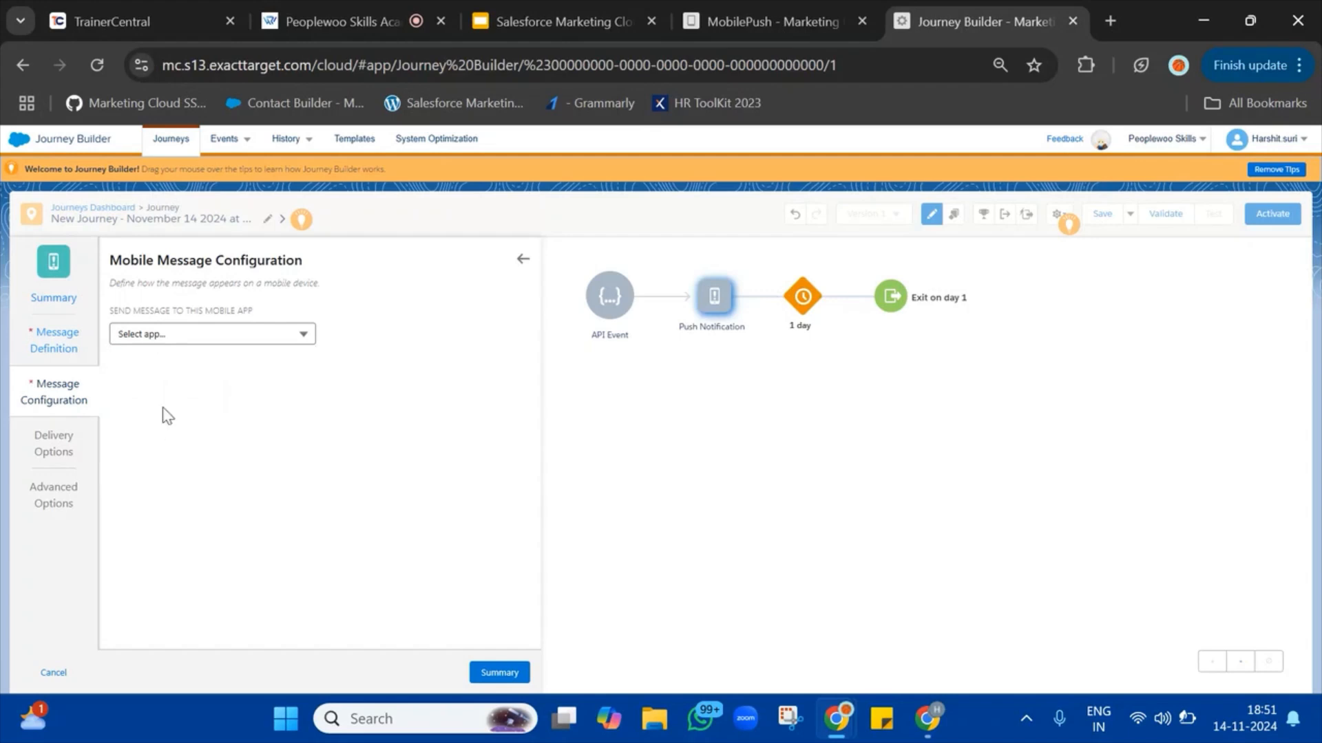
- Close the Push Notification activity and discard its unsaved changes
click(522, 259)
click(523, 260)
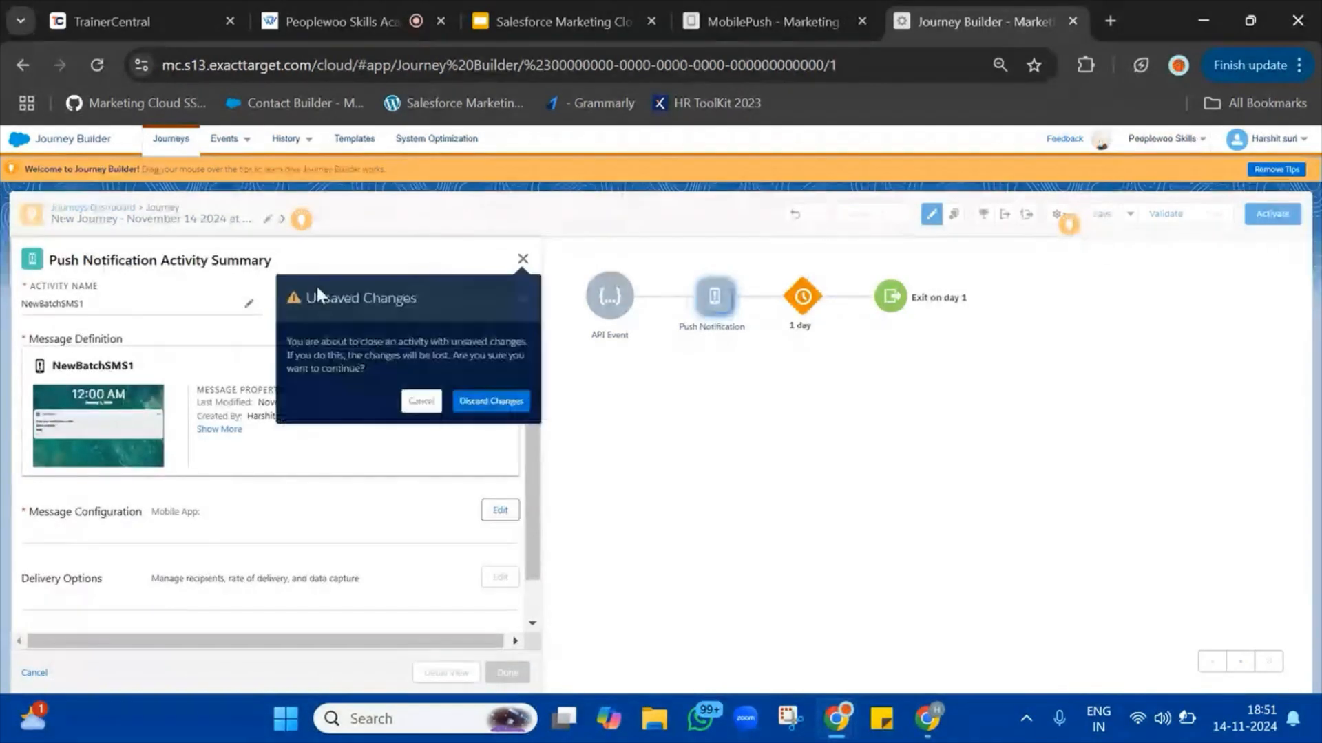
click(497, 406)
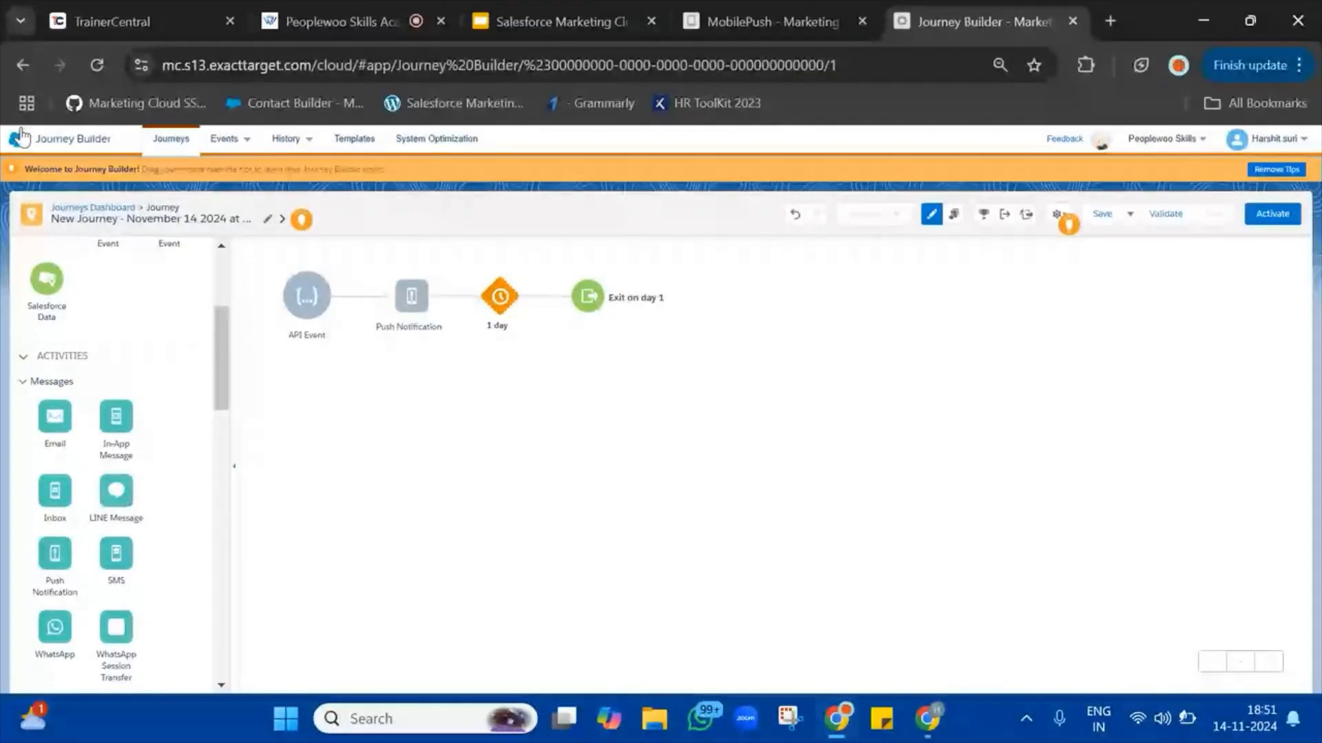
- Switch from Journey Builder to Automation Studio and create a new automation with Schedule as its starting source
mouse_move(20, 135)
mouse_move(448, 221)
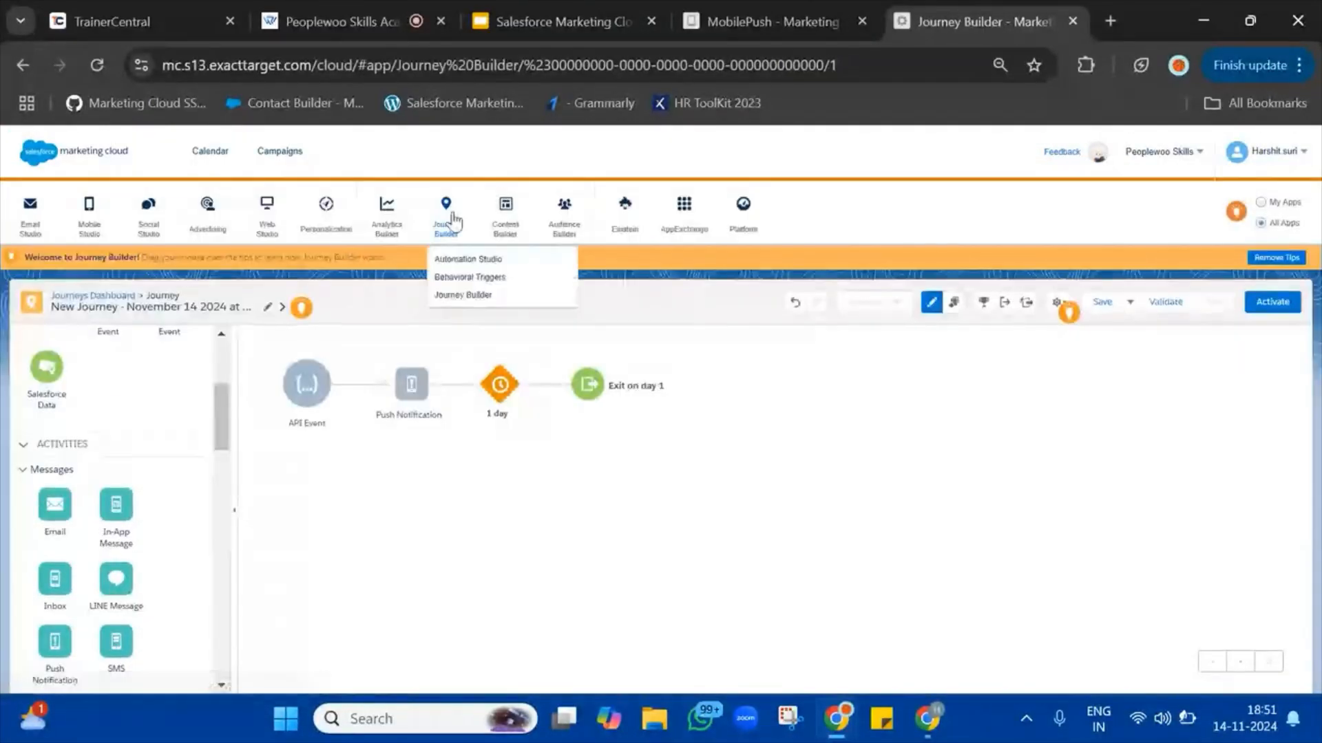
click(459, 259)
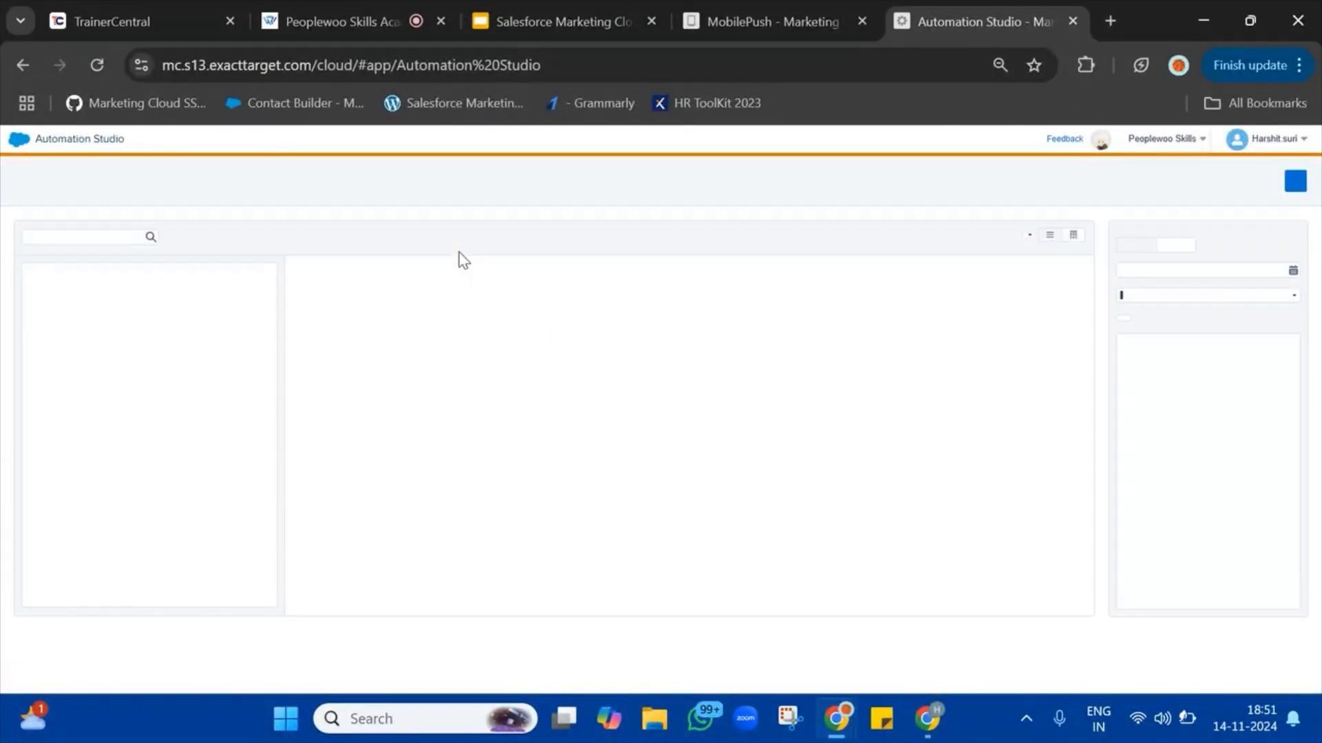
click(757, 21)
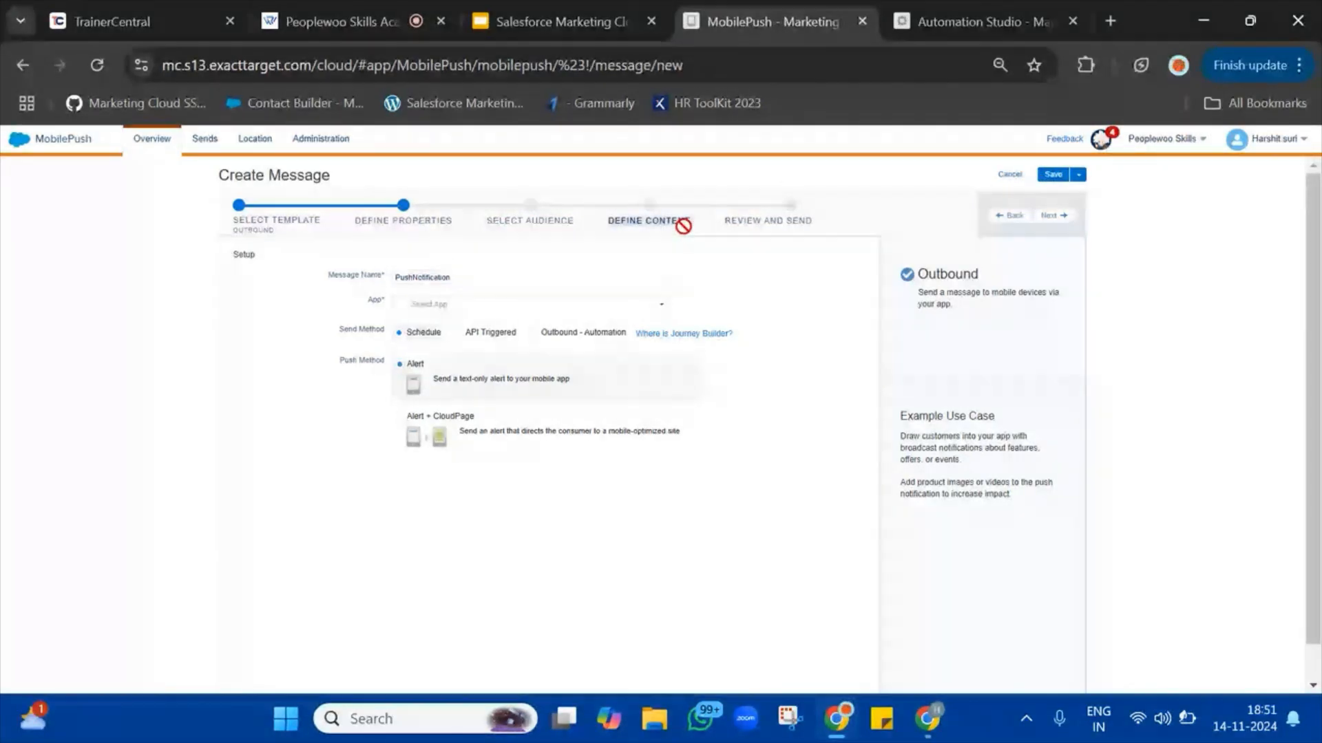
click(1009, 7)
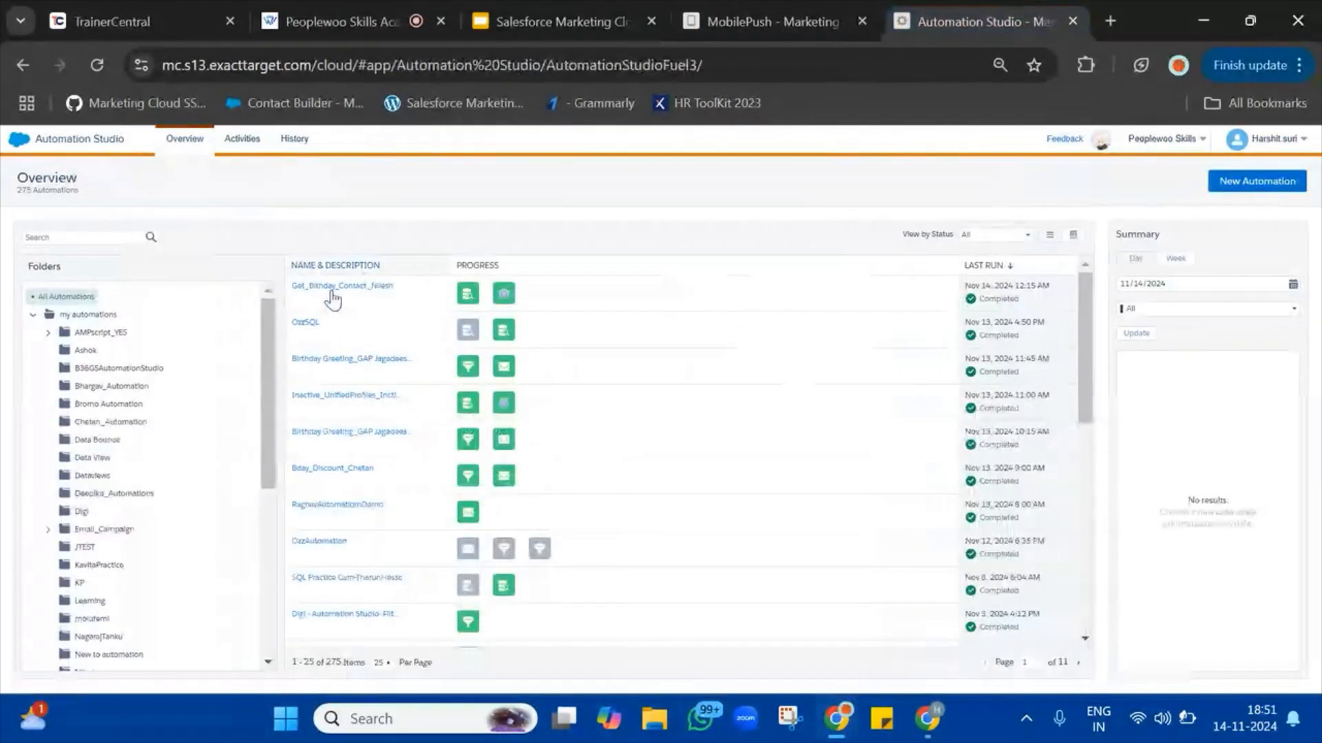
click(1244, 182)
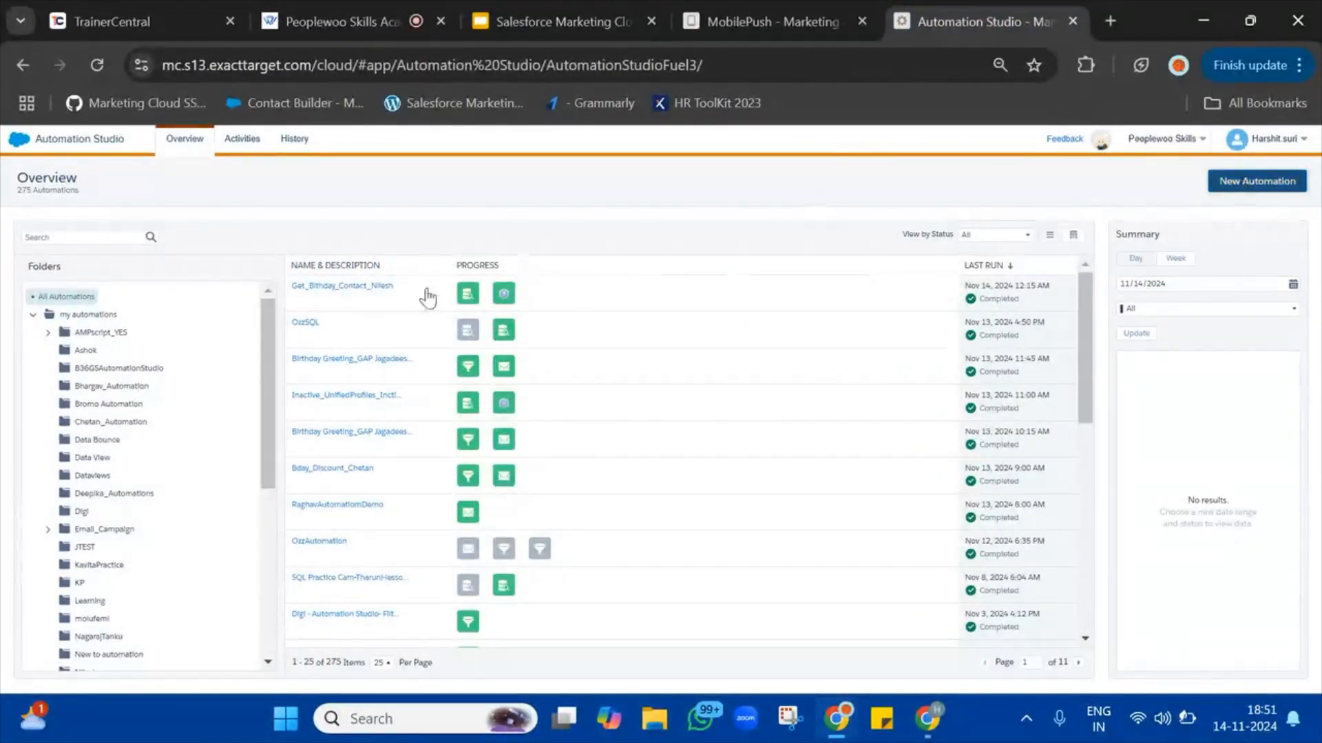
drag(33, 304, 320, 320)
- Add a Send Push activity as the first step of the automation's workflow
scroll(138, 534, down, 8)
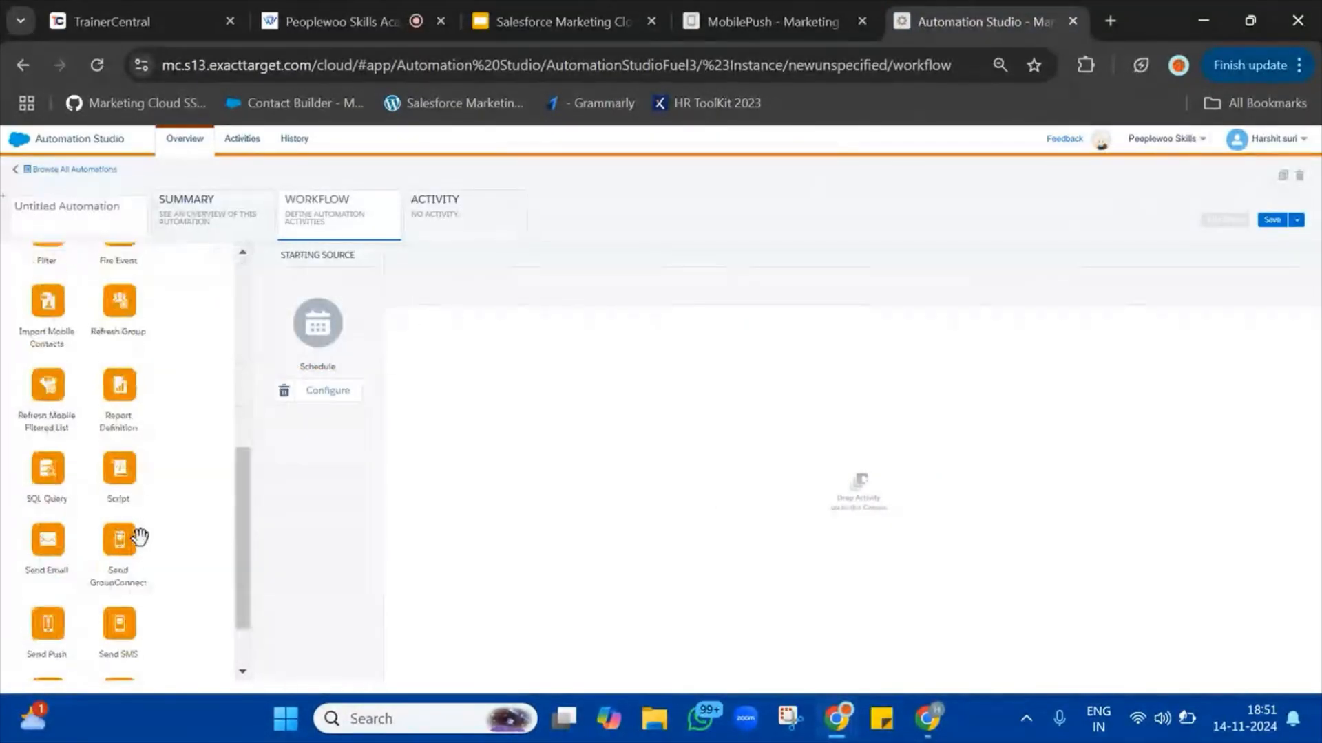
scroll(140, 536, down, 1)
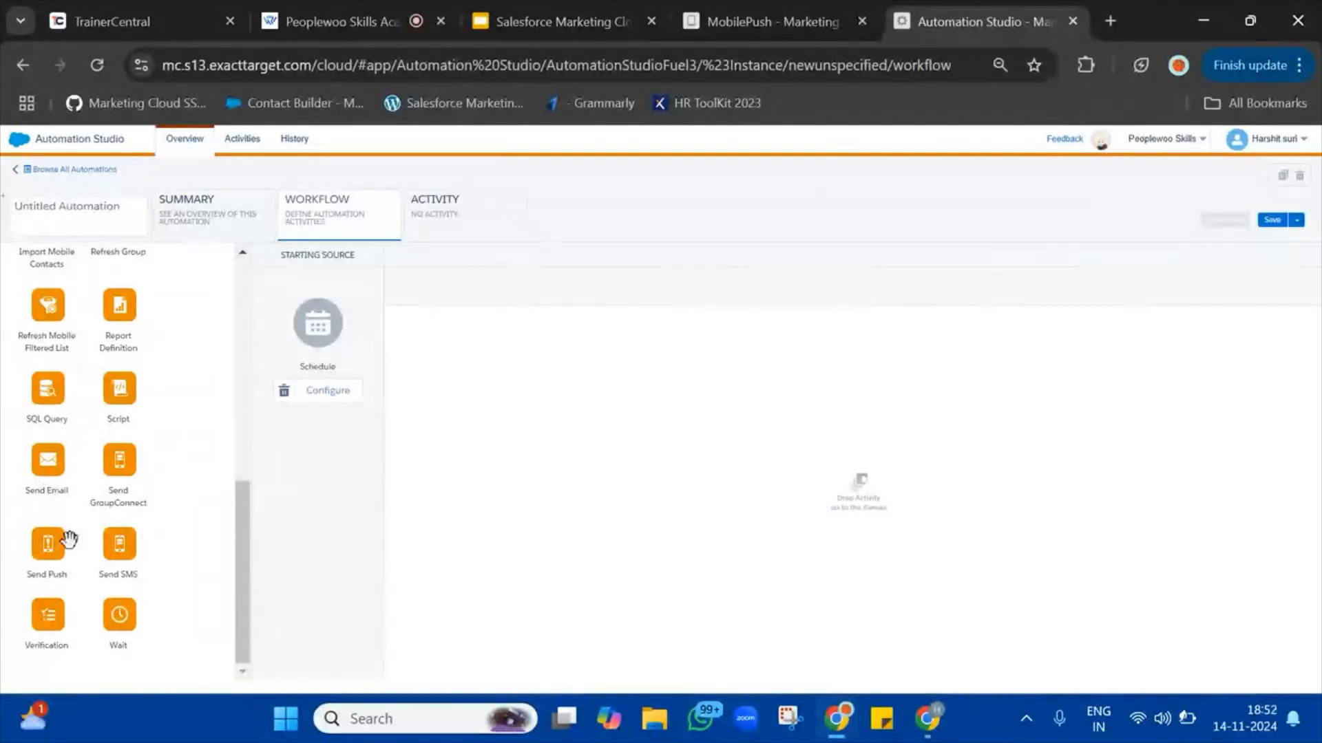
drag(61, 549, 682, 399)
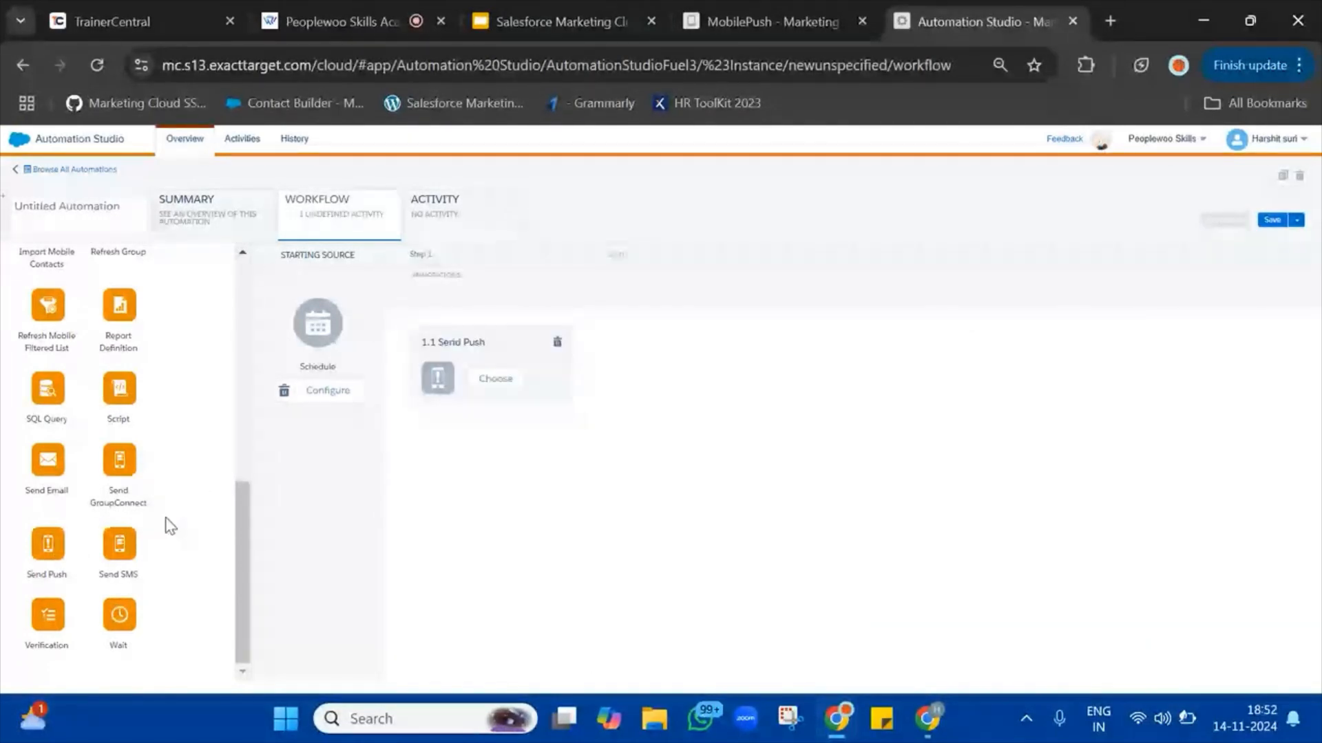
scroll(168, 526, up, 3)
click(511, 380)
triple_click(557, 339)
- Return to MobilePush, leave the unfinished message, and look through the list of existing locations
key(ctrl+shift+Tab)
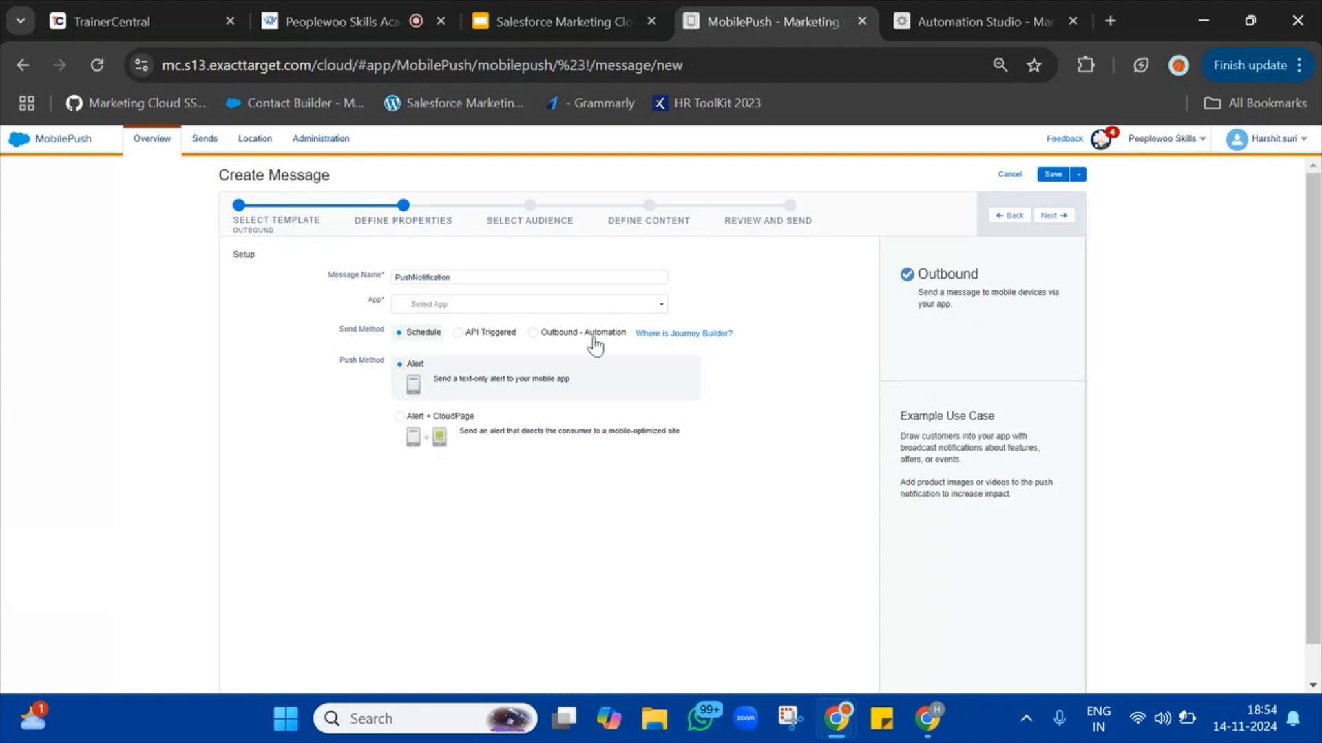
click(150, 139)
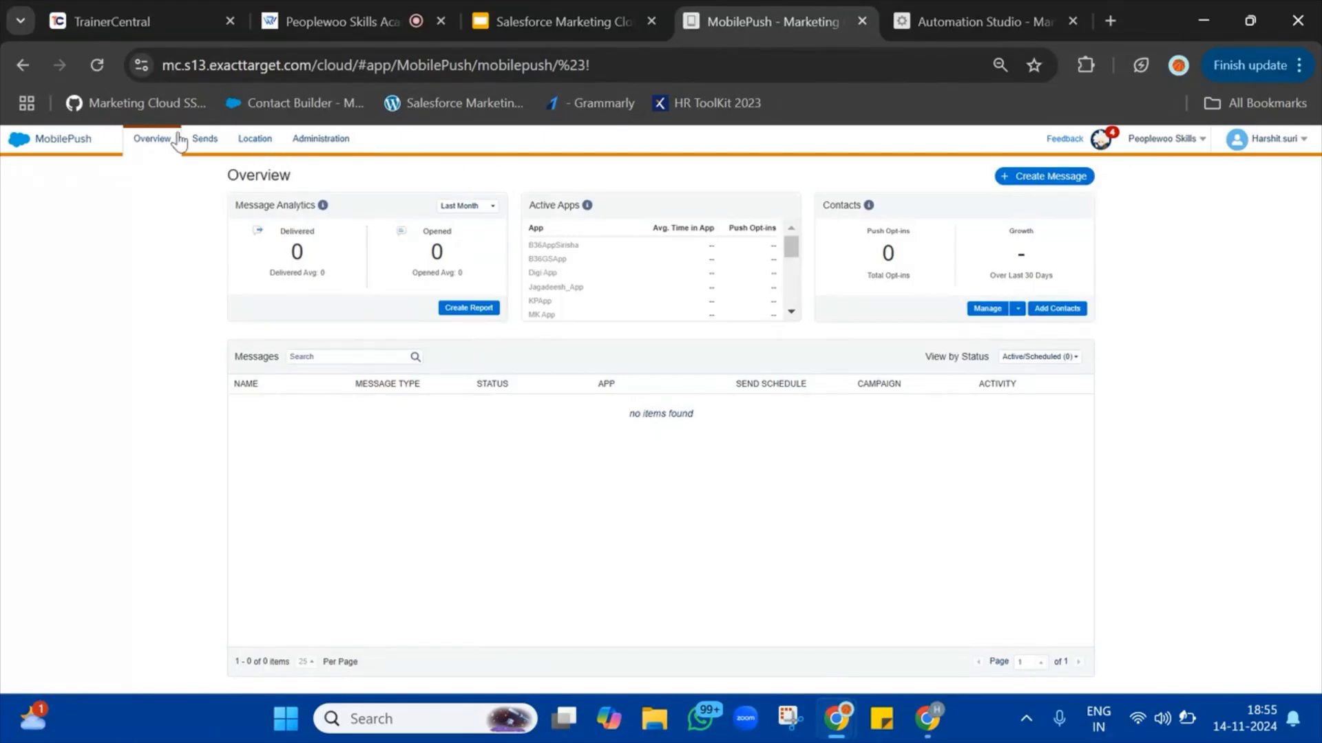
click(263, 144)
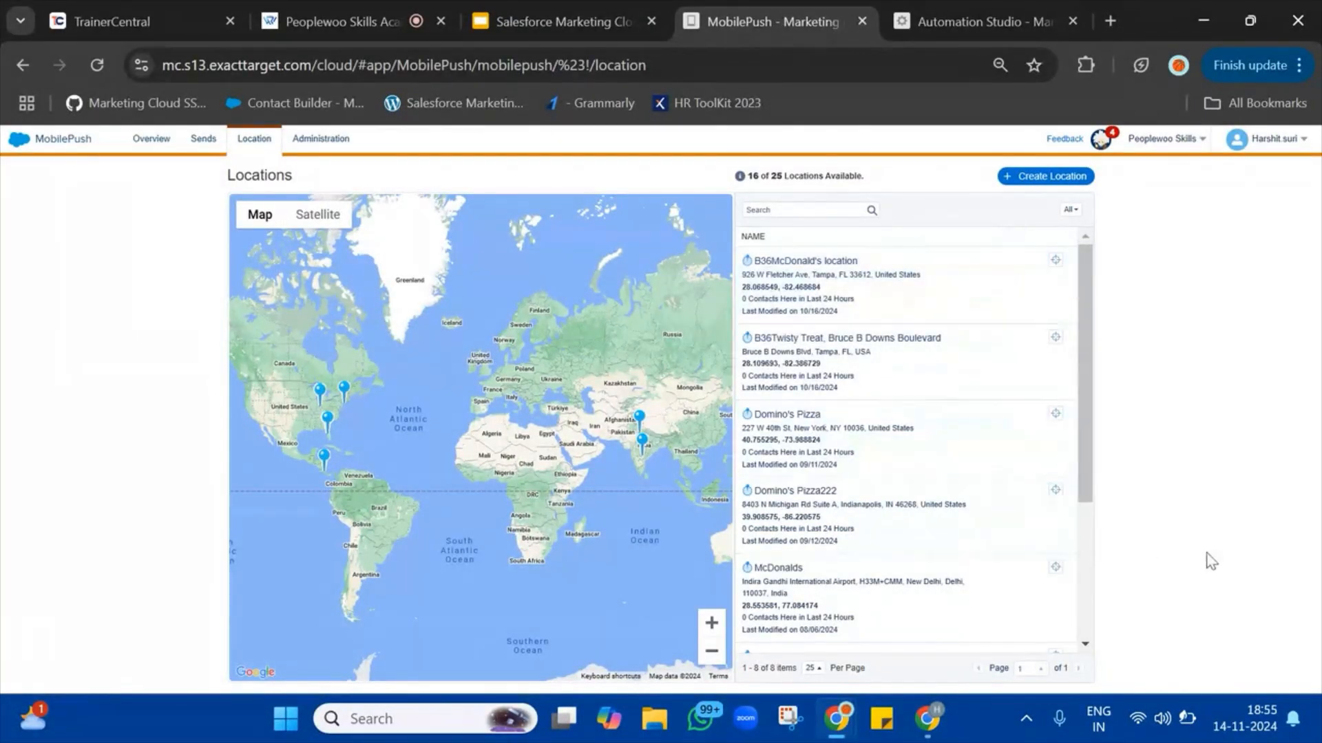
scroll(891, 523, down, 3)
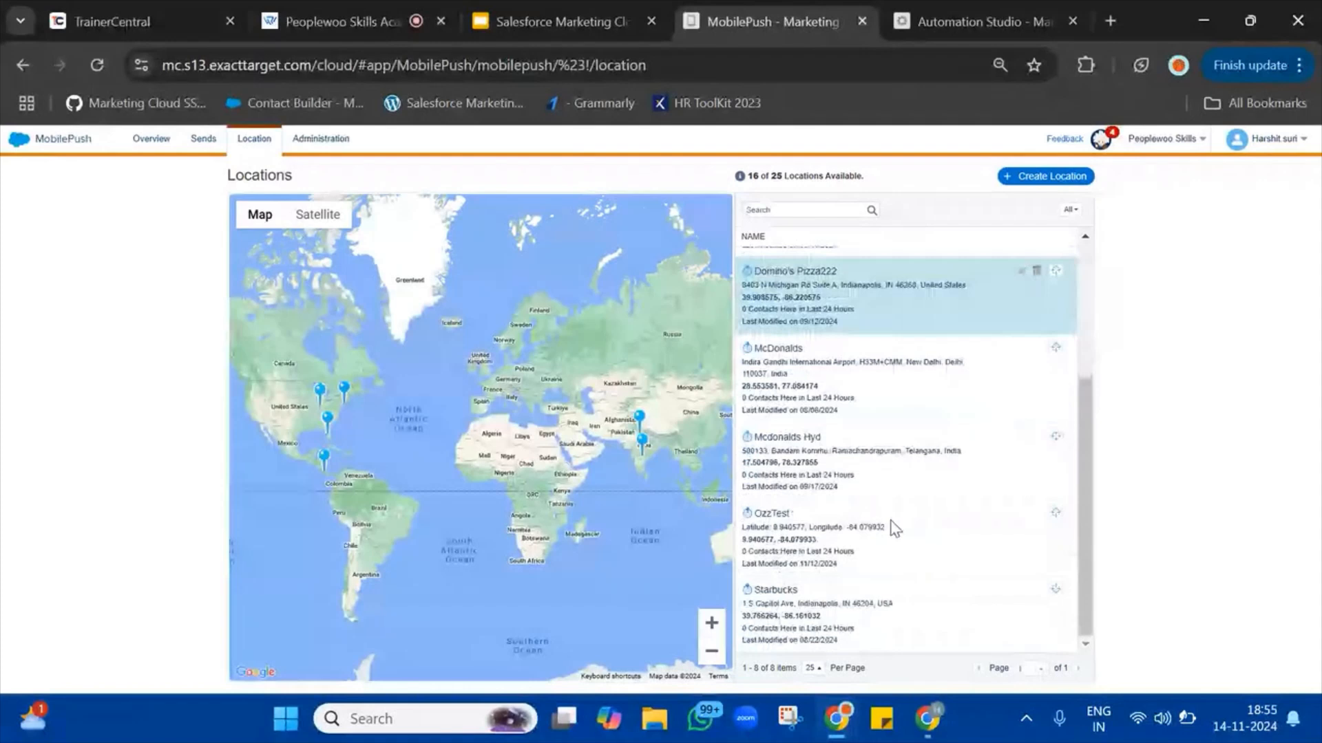
scroll(892, 525, up, 3)
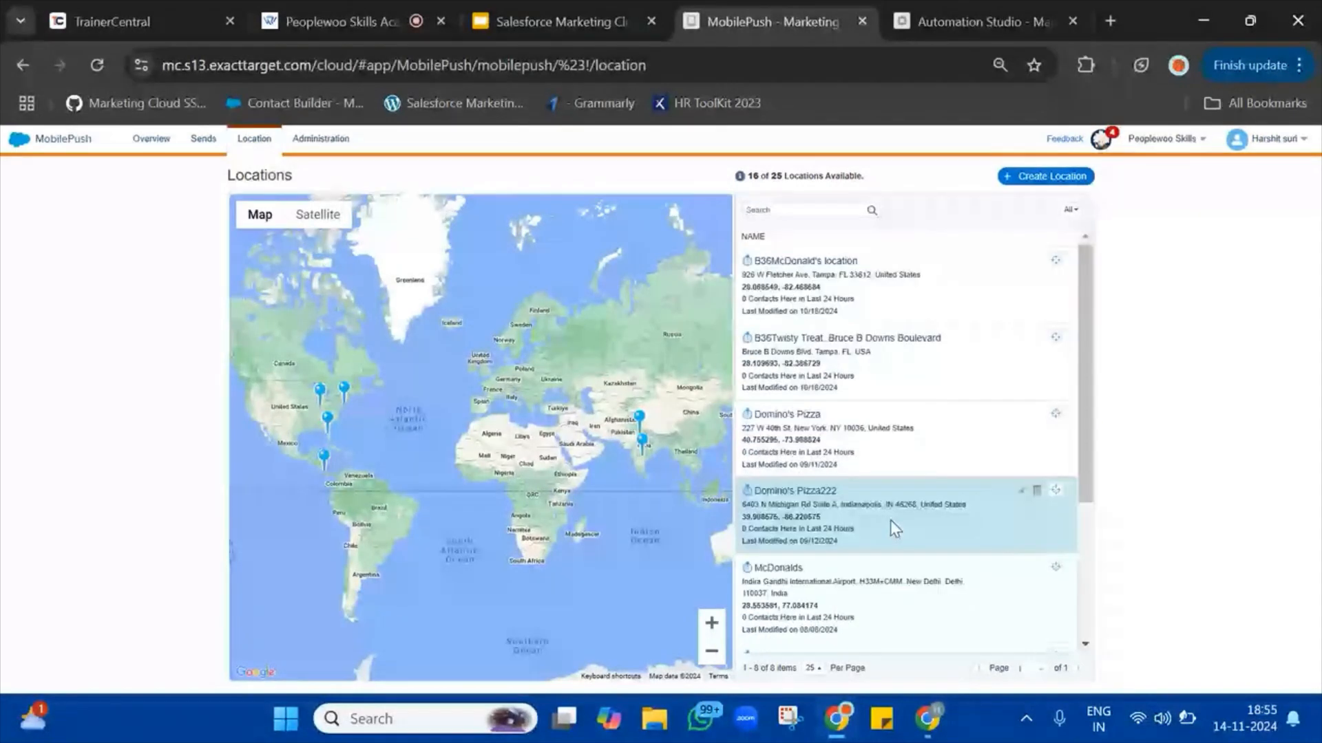
click(831, 206)
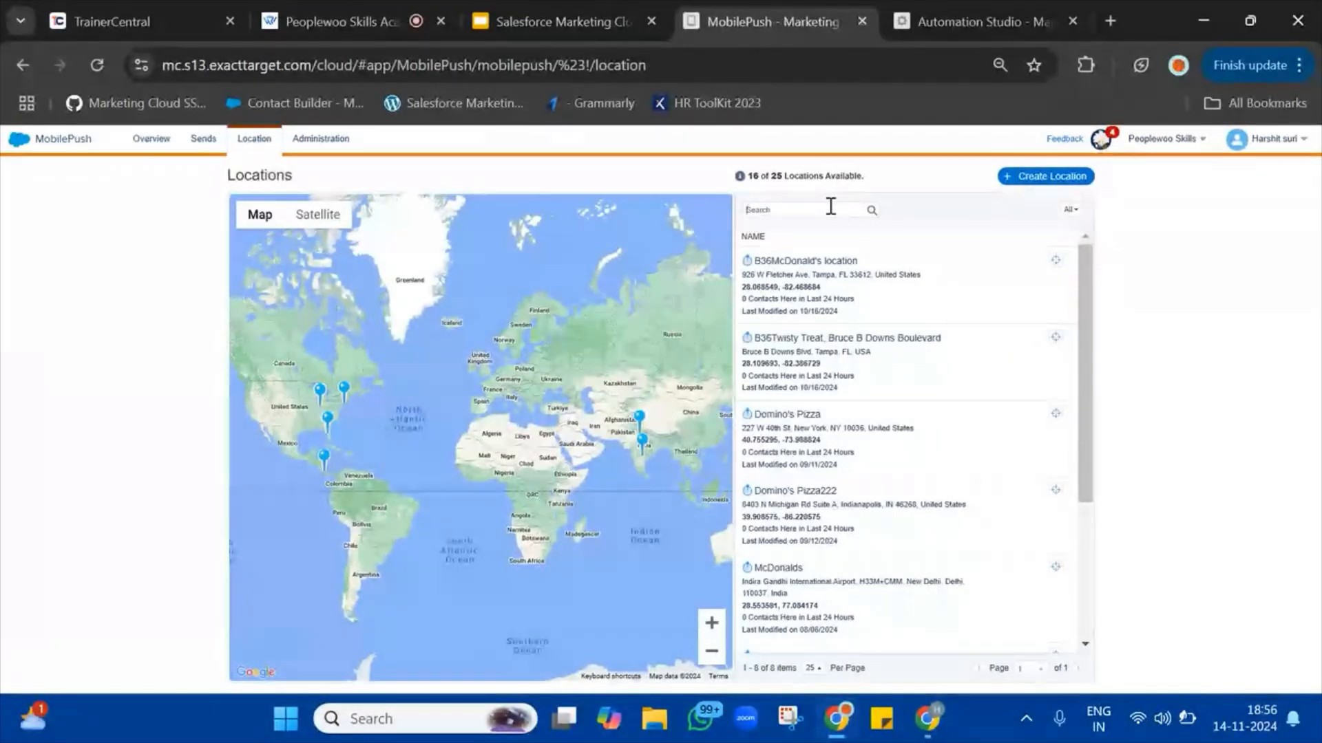
click(1028, 180)
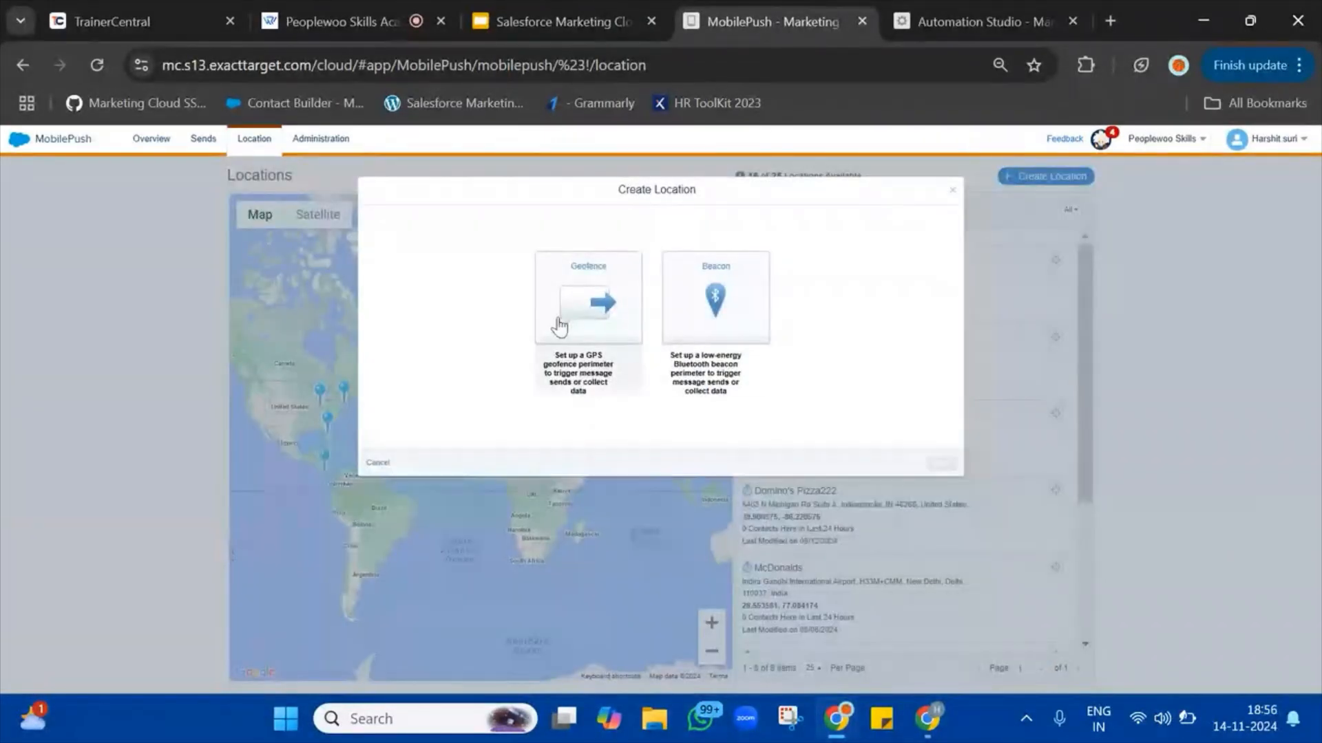
click(579, 288)
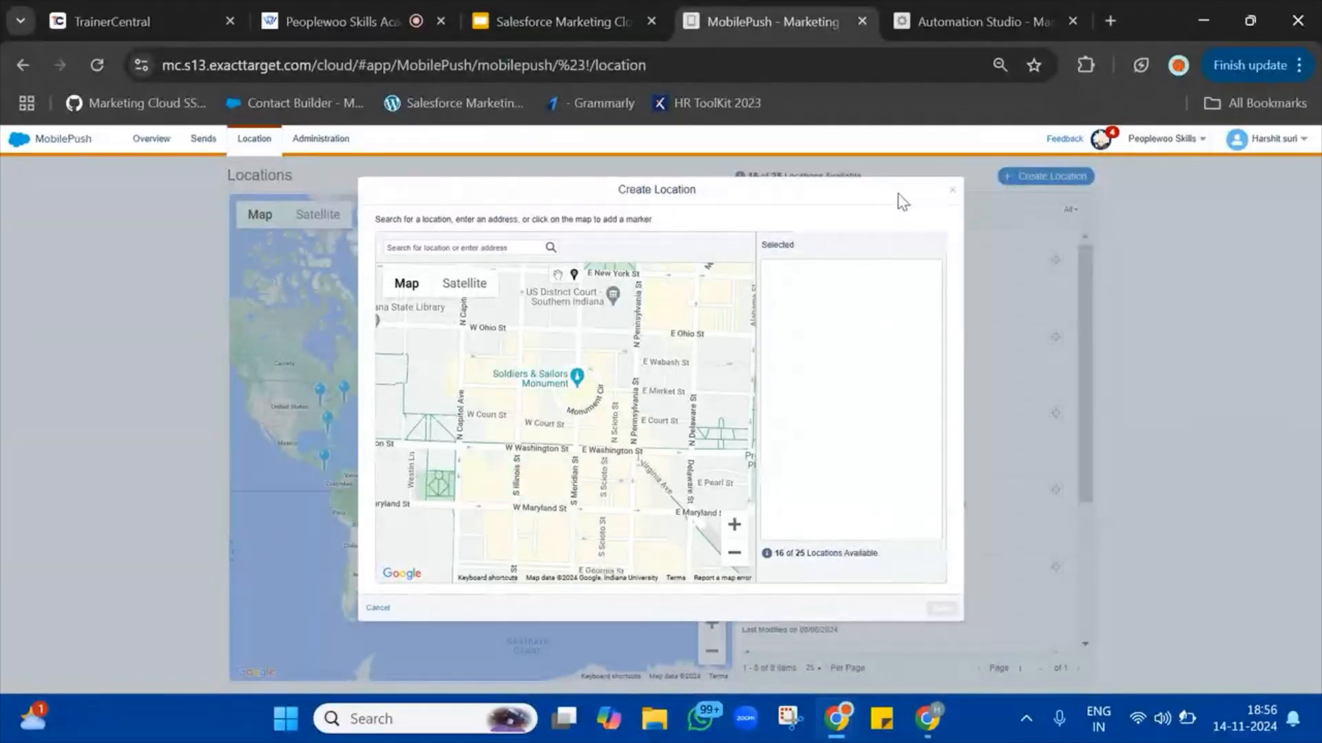
click(951, 190)
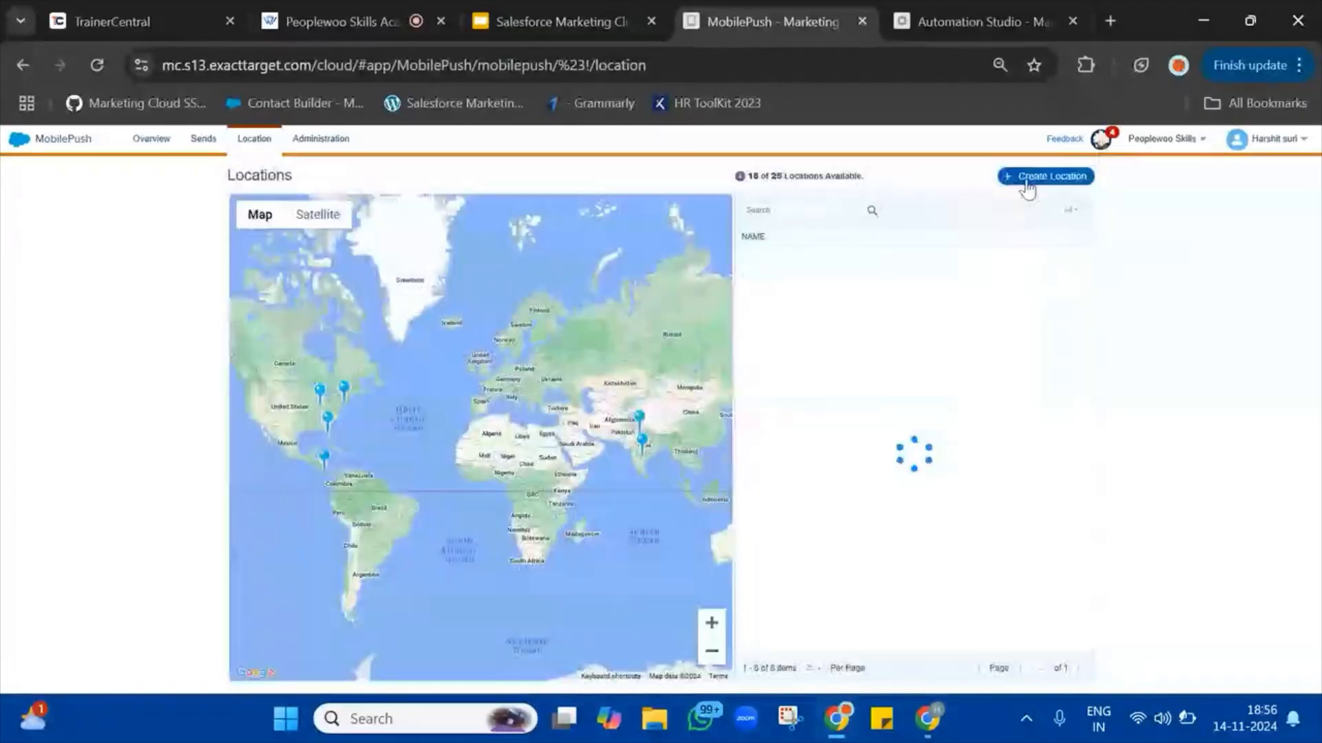
- Start a new Geofence location and search the map for "subway delhi"
click(1029, 177)
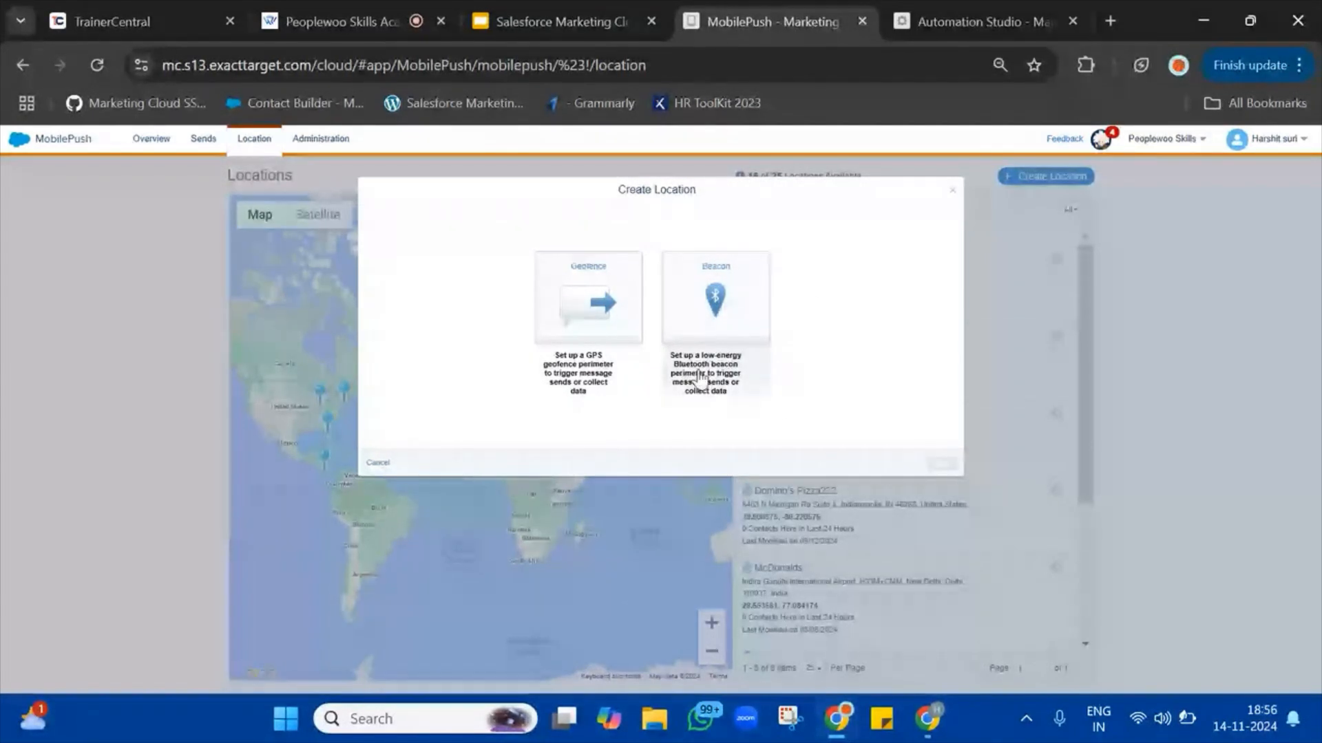
click(588, 315)
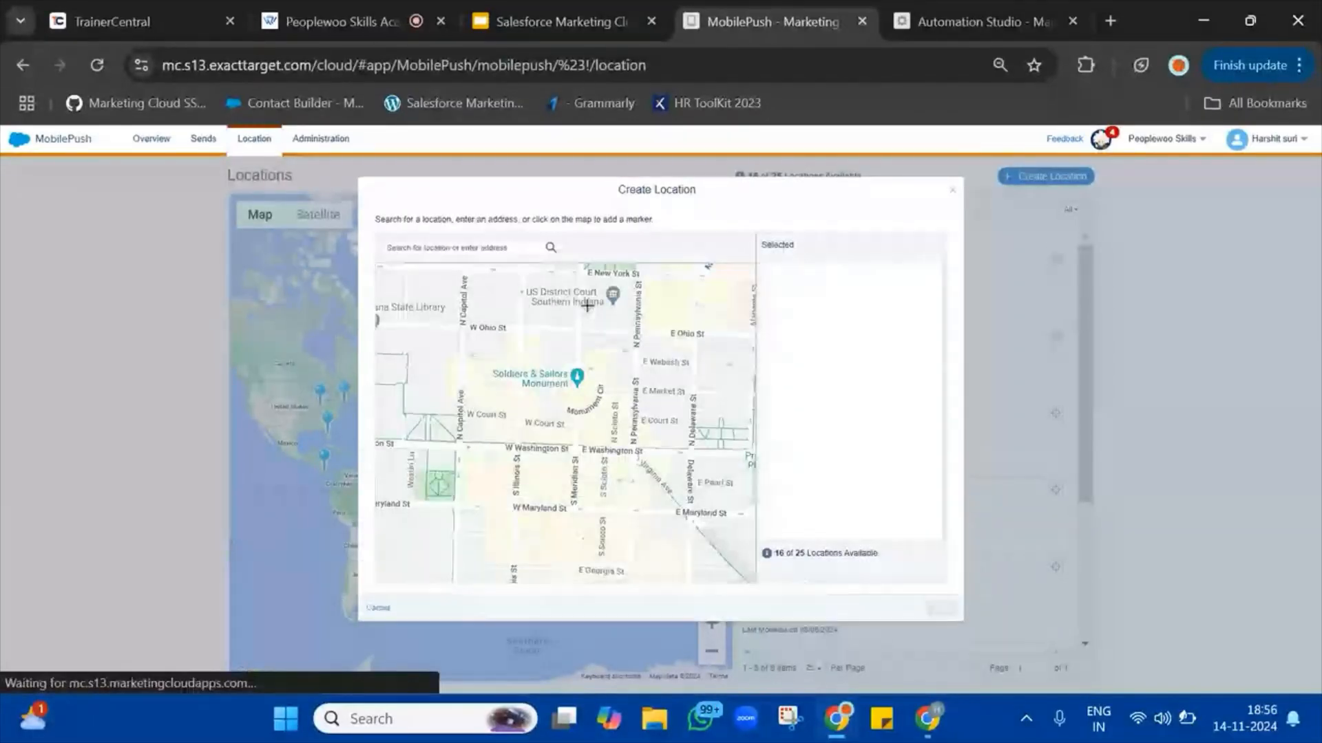
click(478, 247)
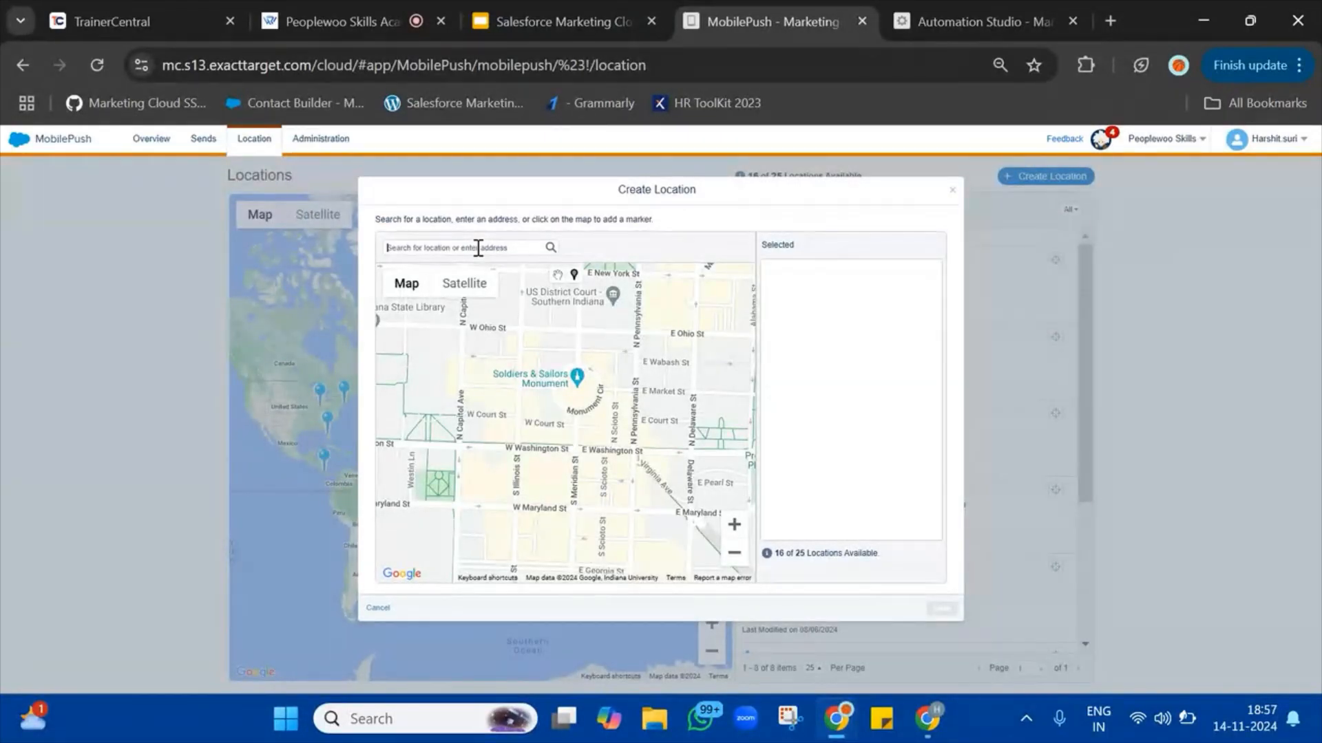
text(subway)
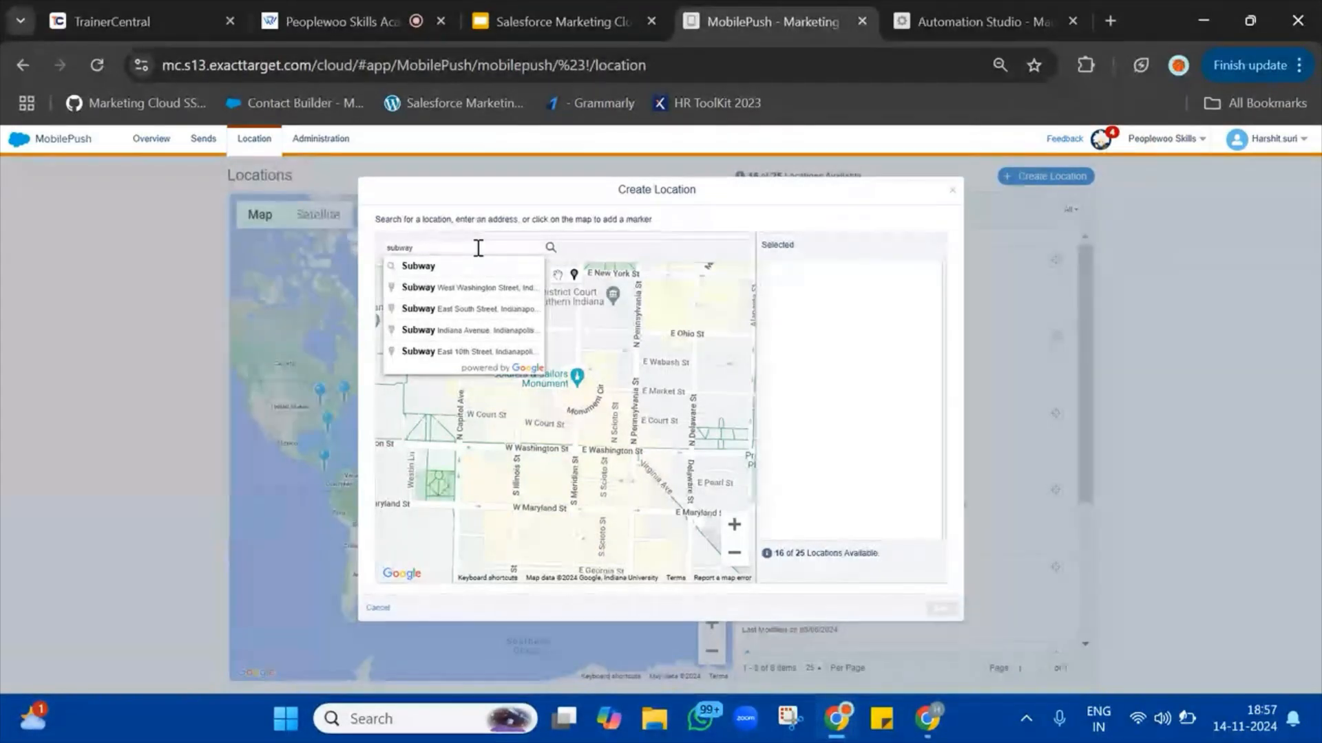
text( delhi)
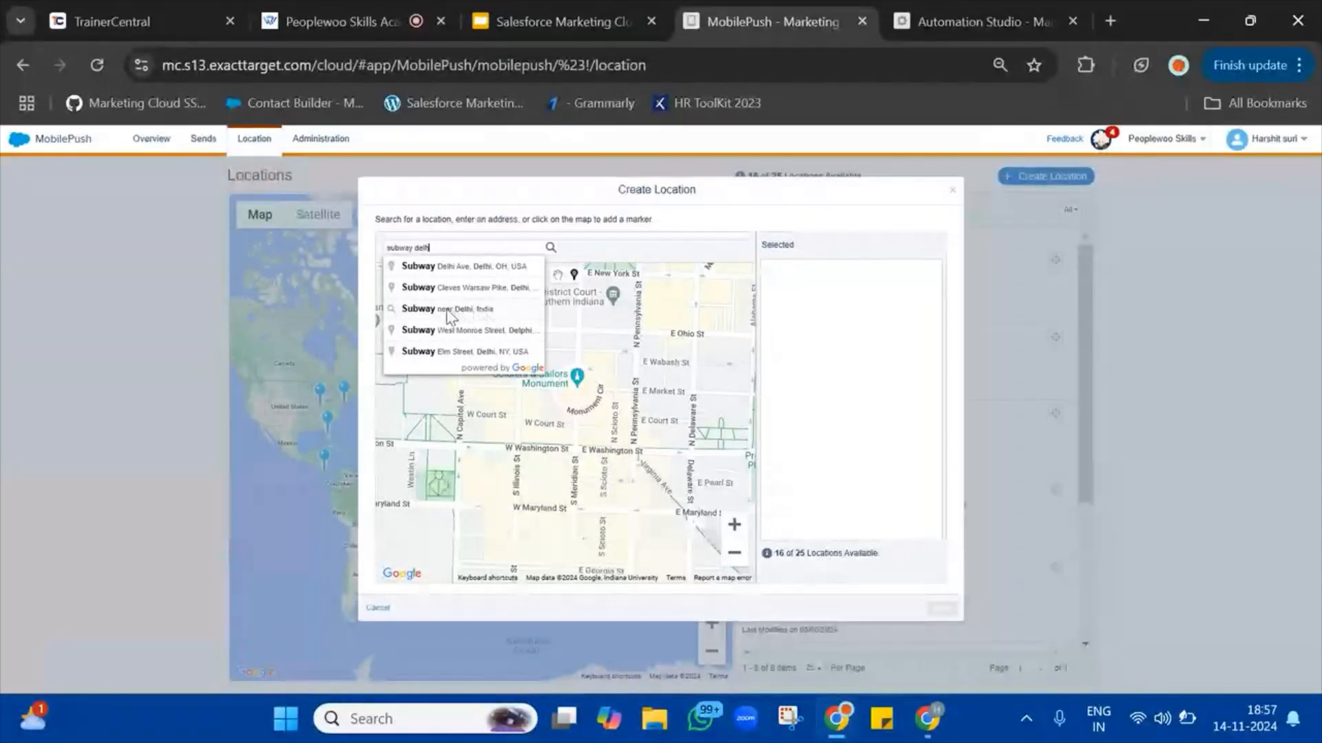
- Change the location search to "subway canaught" and select the Subway at Block M, Connaught Place, New Delhi
key(BackSpace)
key(BackSpace)
key(BackSpace)
key(BackSpace)
key(BackSpace)
text(canad)
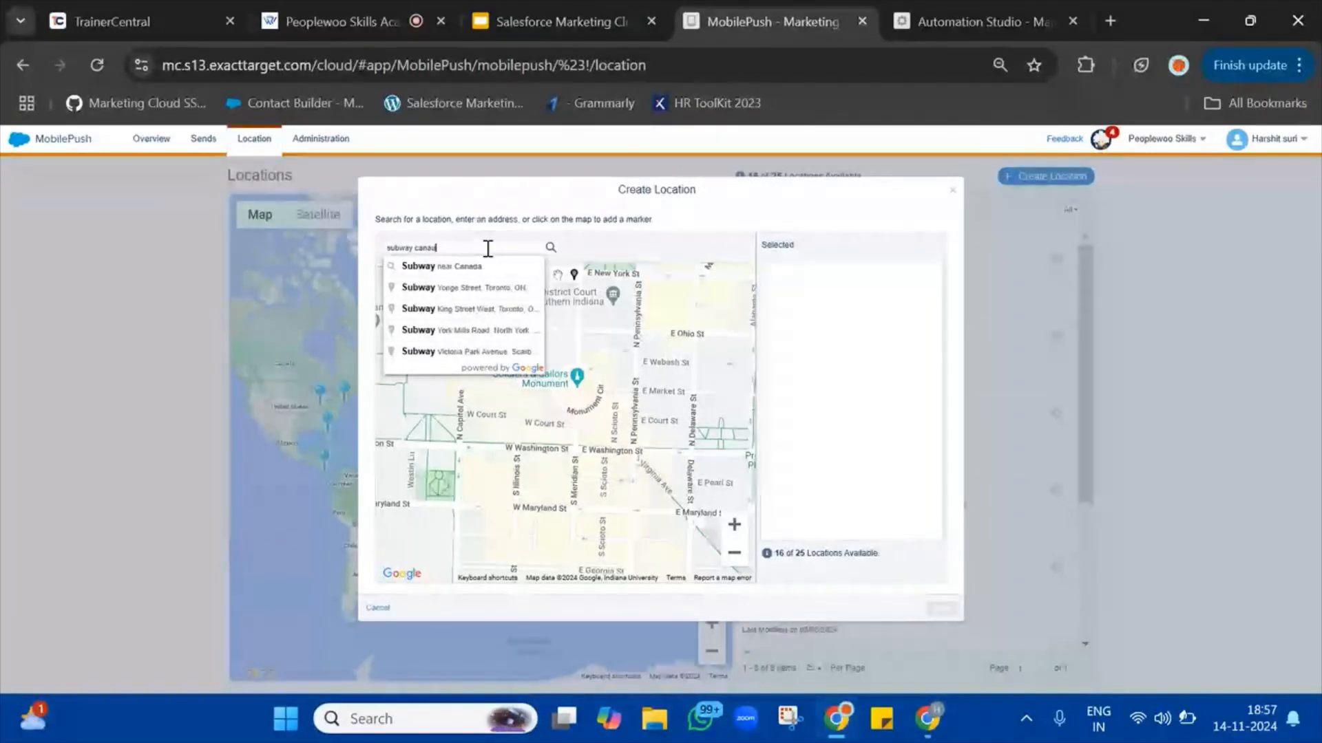
text(ght Place, New De)
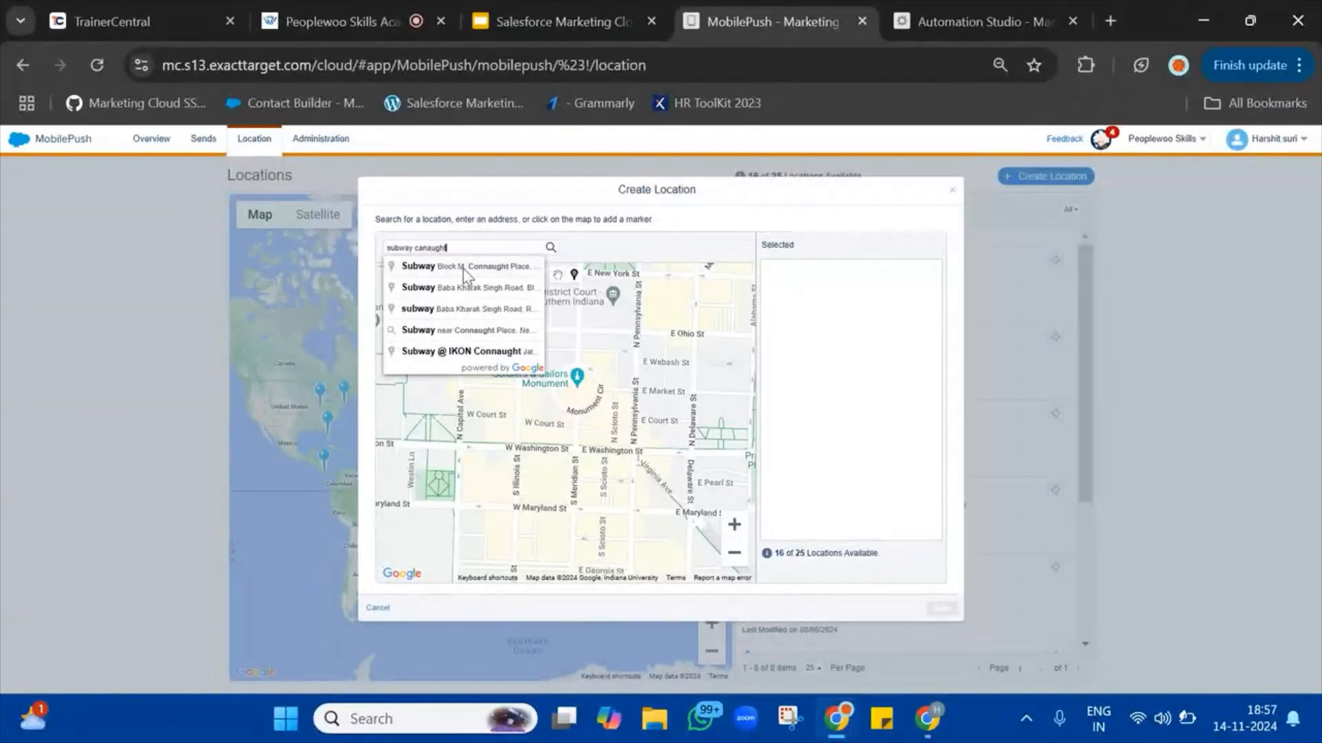
click(463, 267)
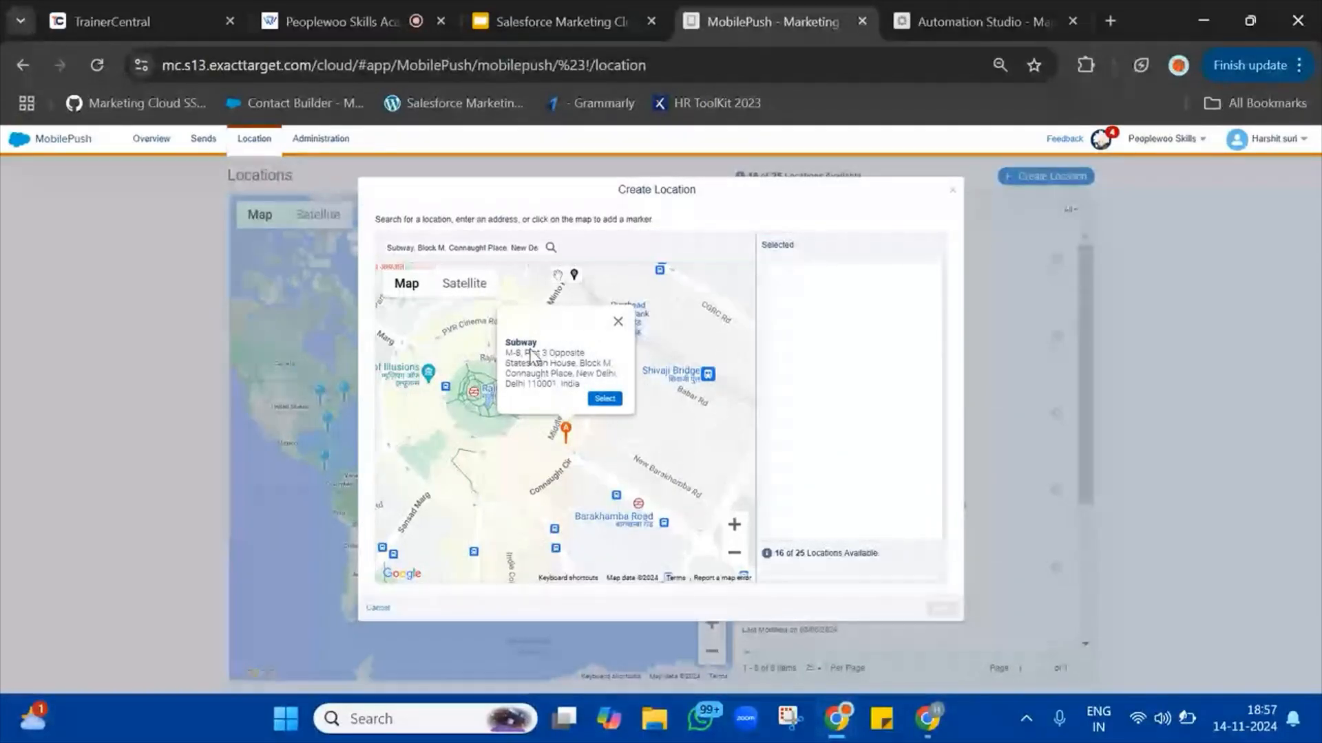
click(610, 399)
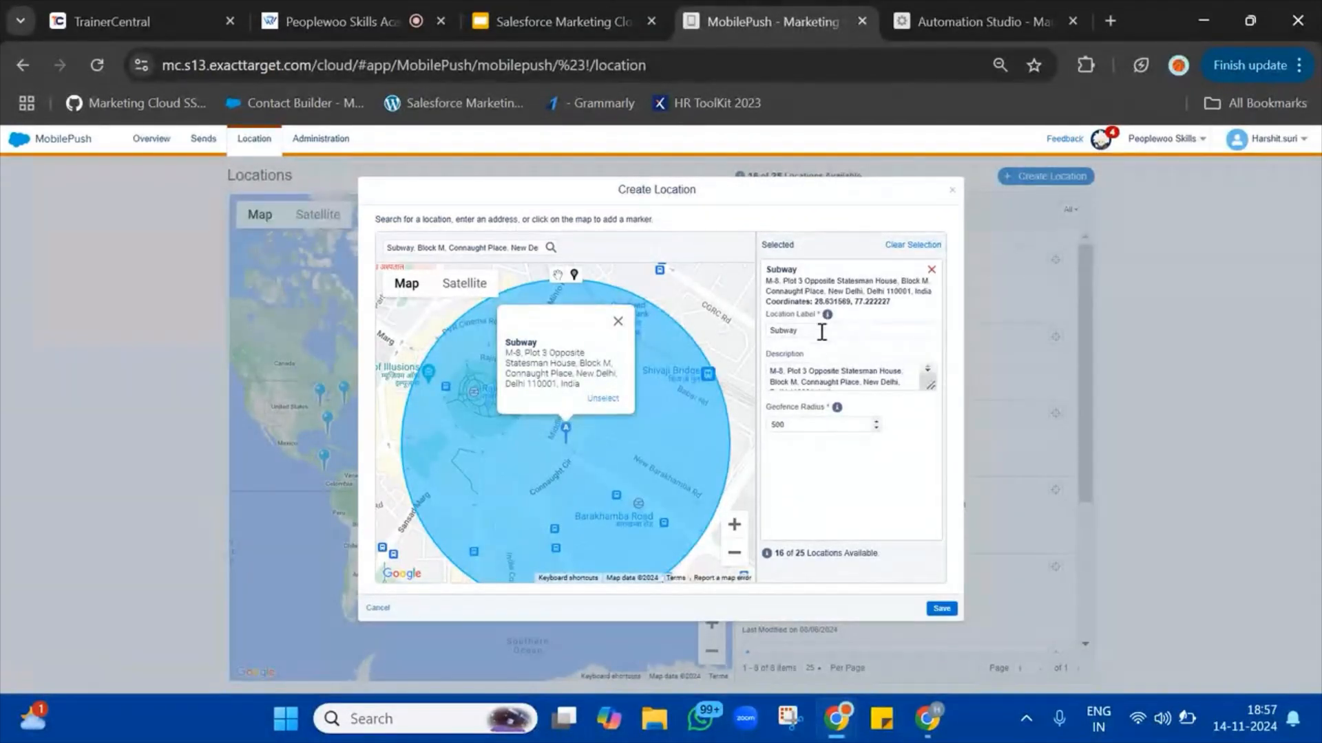
- Set the Subway location's geofence radius to 1000
mouse_move(837, 407)
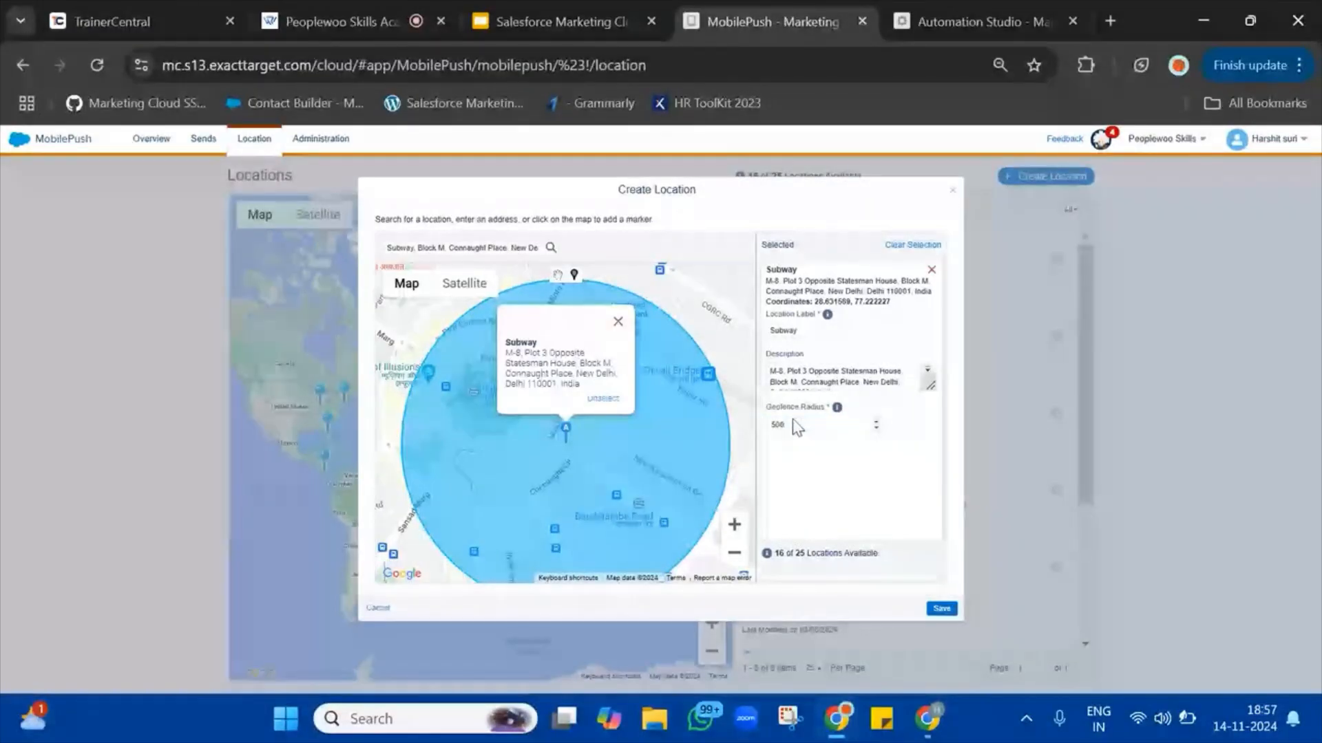
double_click(792, 426)
text(1000)
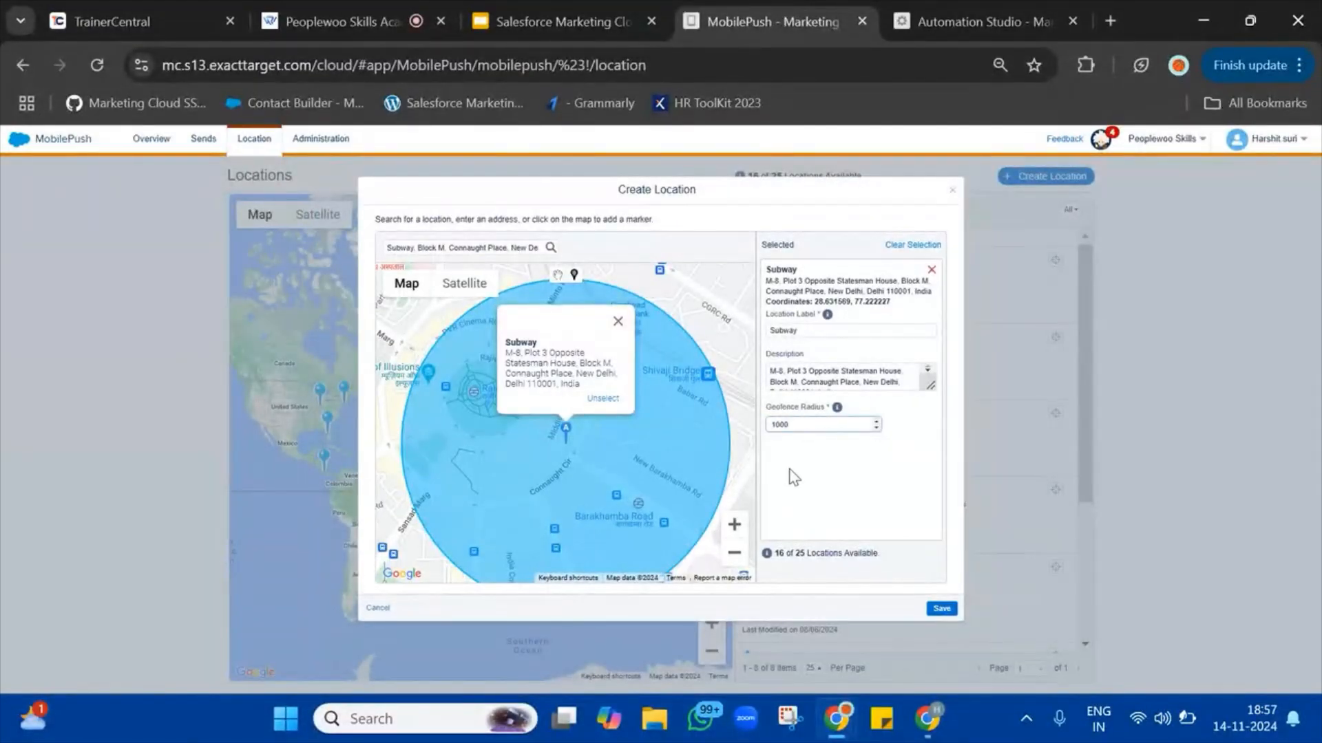
- Change the Subway location's geofence radius to 500 and save the location
double_click(839, 424)
text(500)
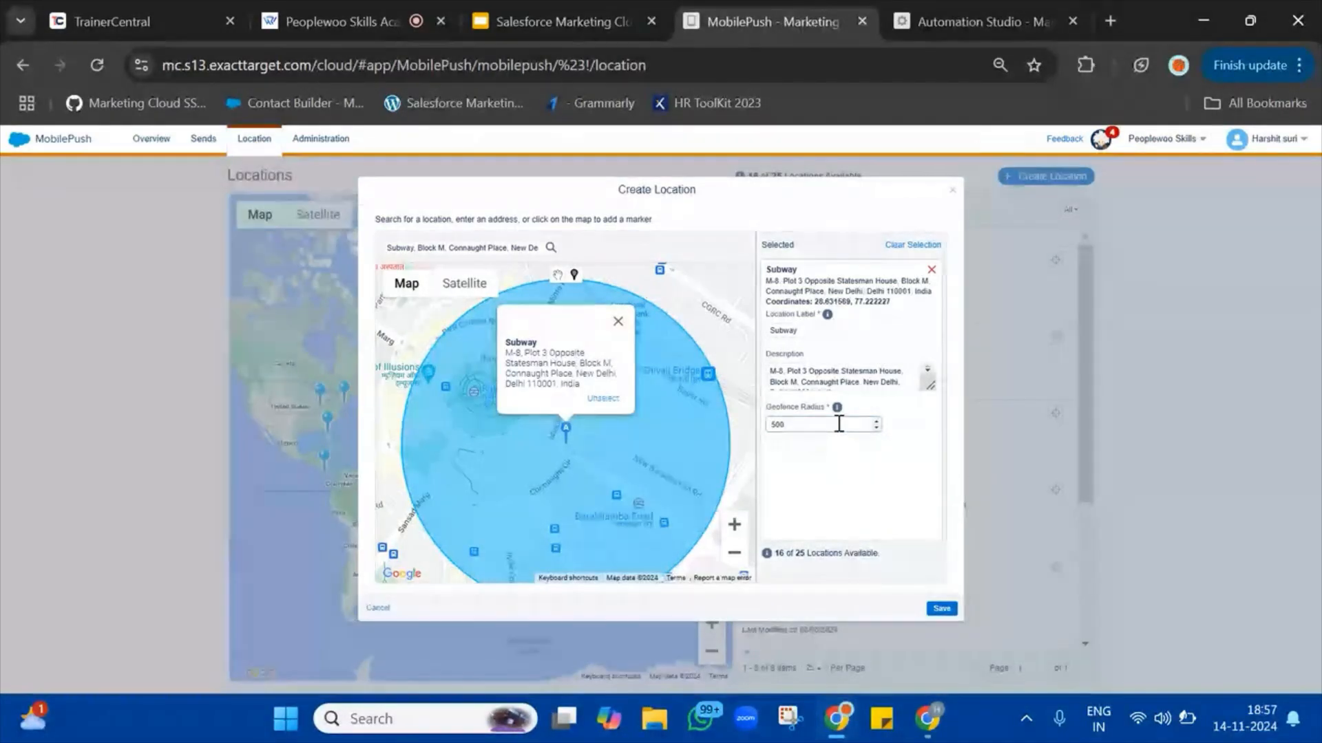
triple_click(817, 288)
drag(816, 287, 765, 269)
click(912, 309)
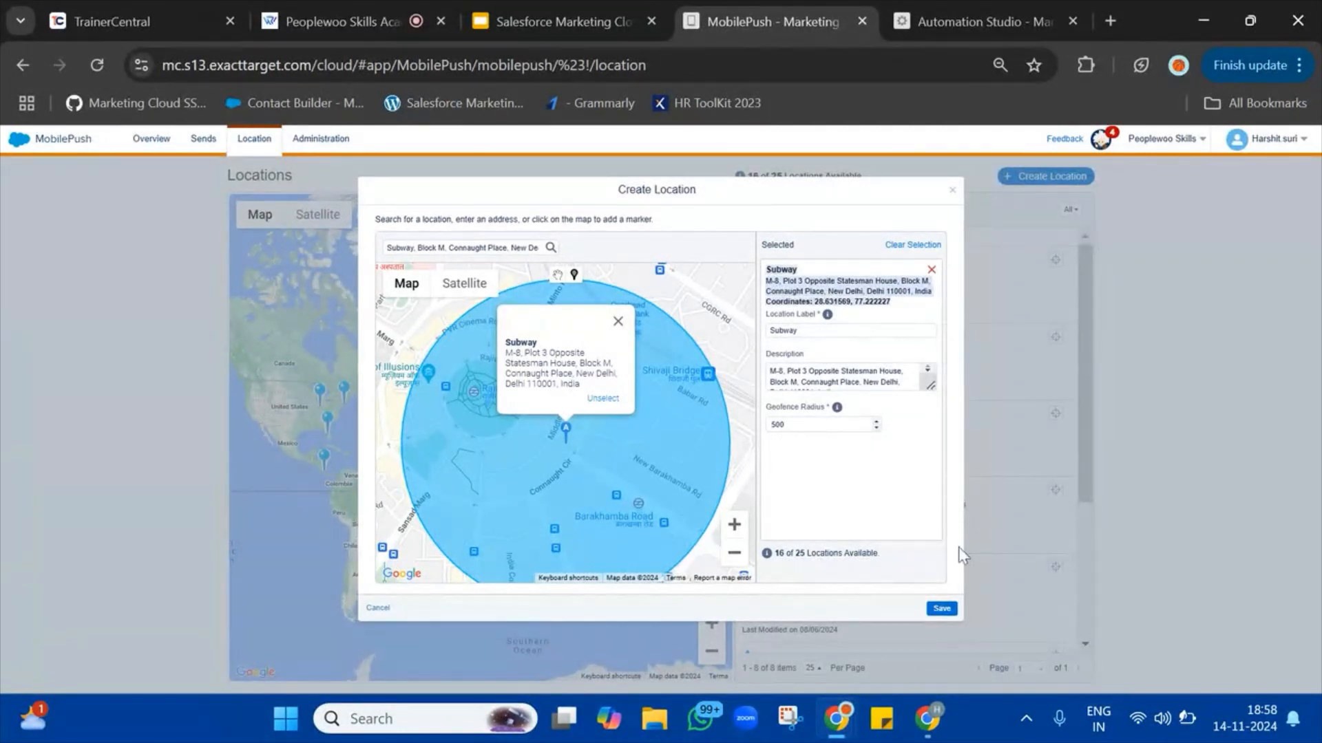
click(945, 610)
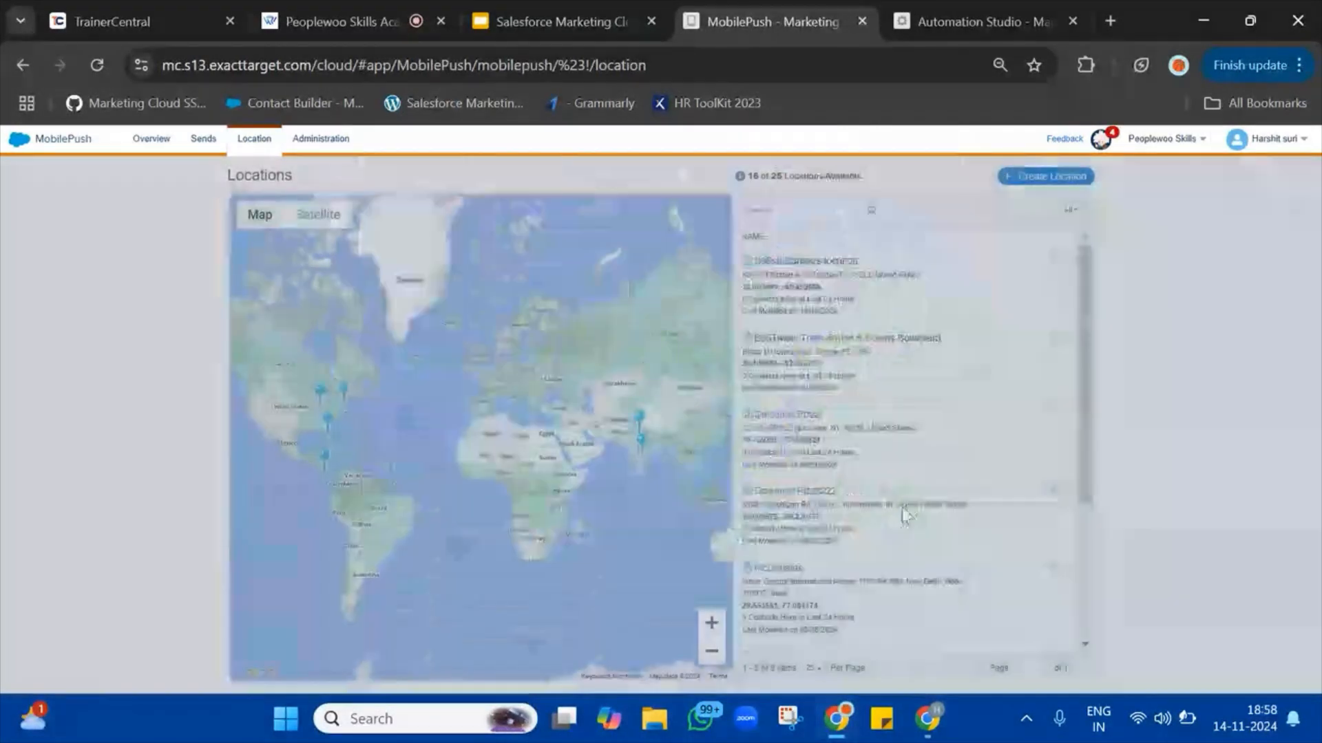
- Look for the new Subway entry in the locations list and view the available location types
scroll(846, 350, down, 5)
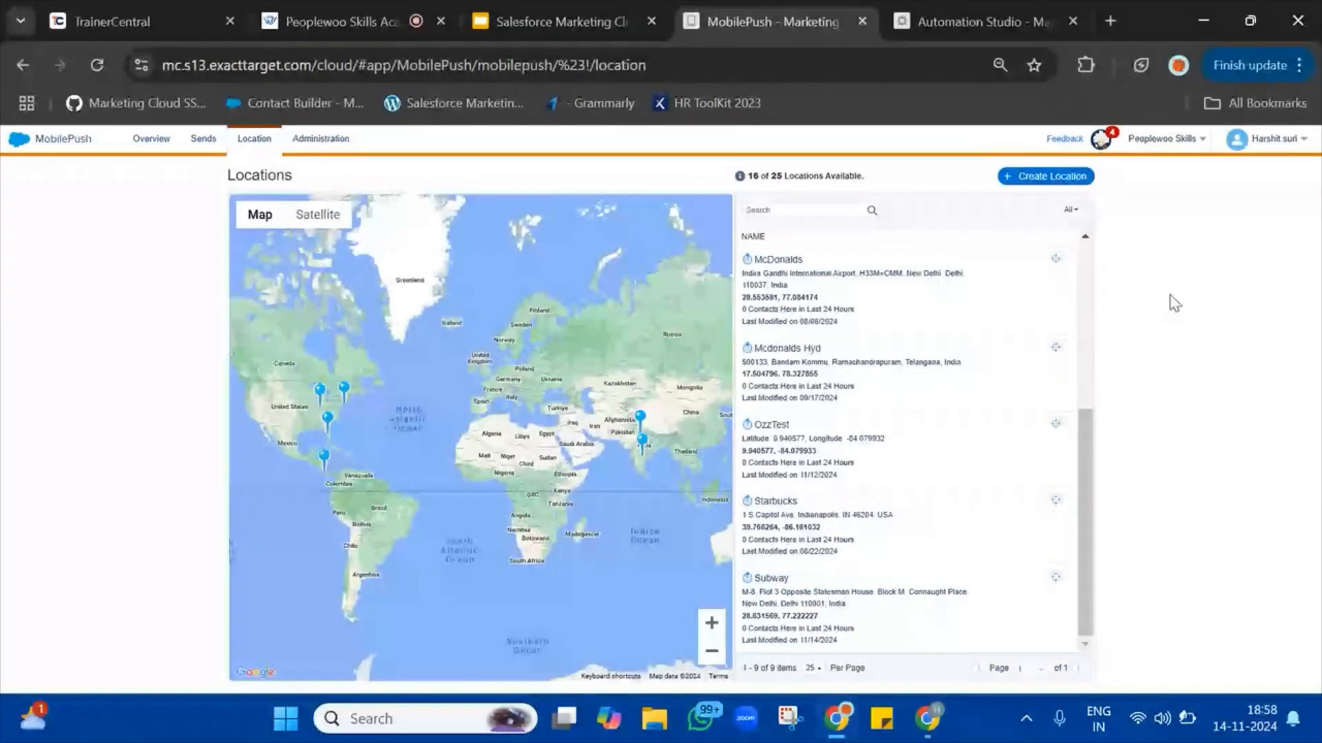
click(1074, 179)
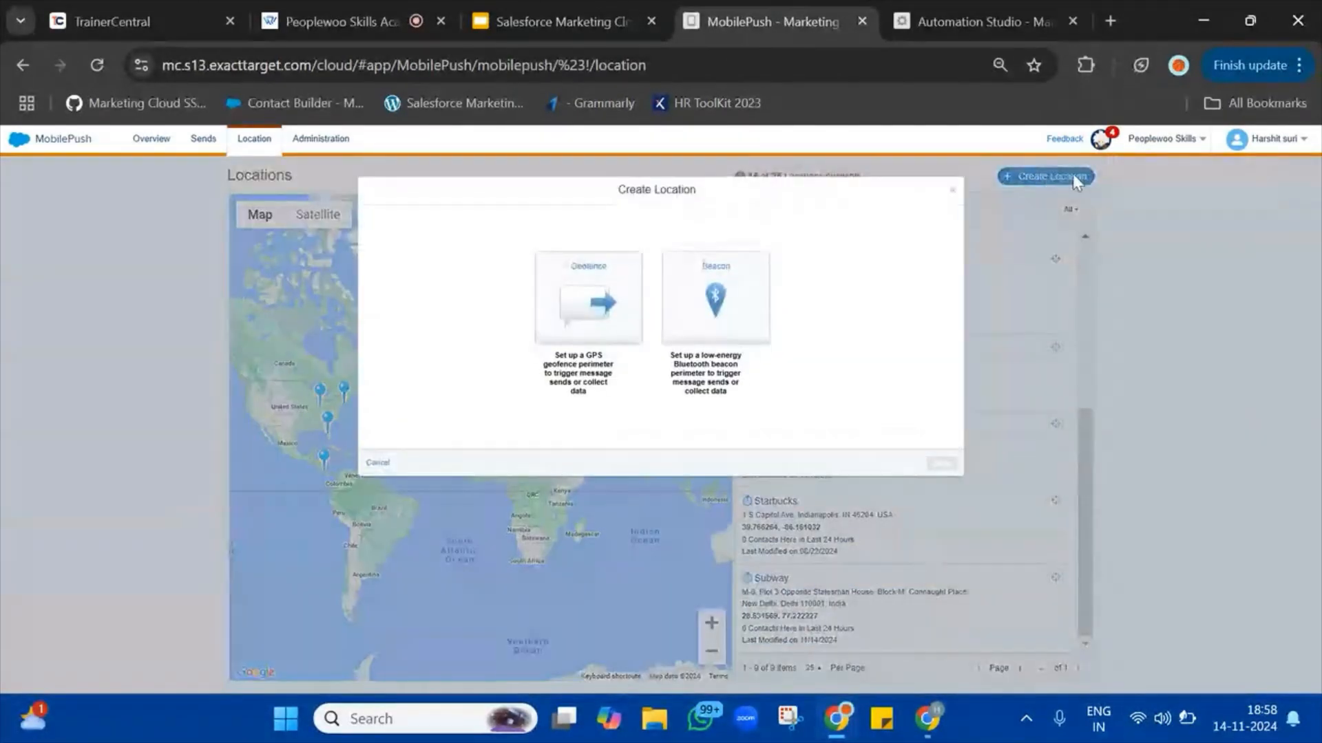
click(952, 190)
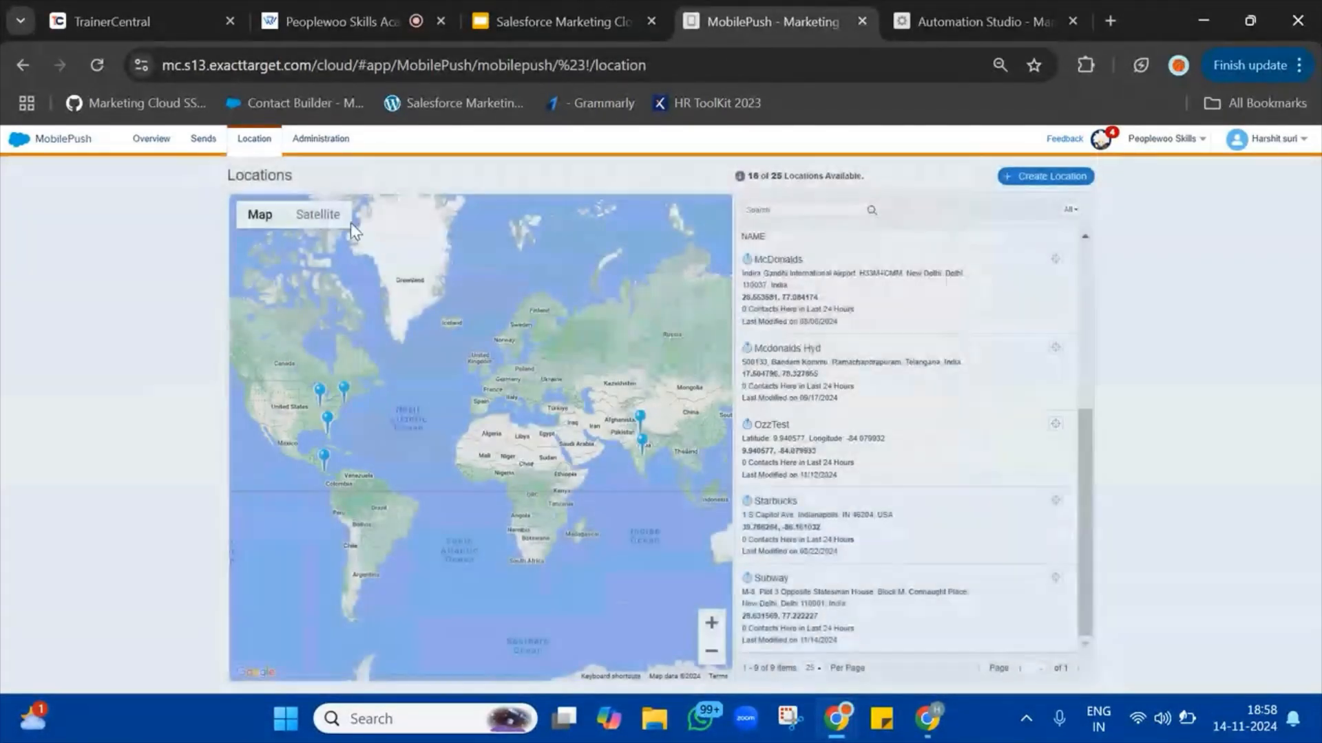
- Start a new MobilePush message with the Location Entry template and continue to its properties
click(152, 138)
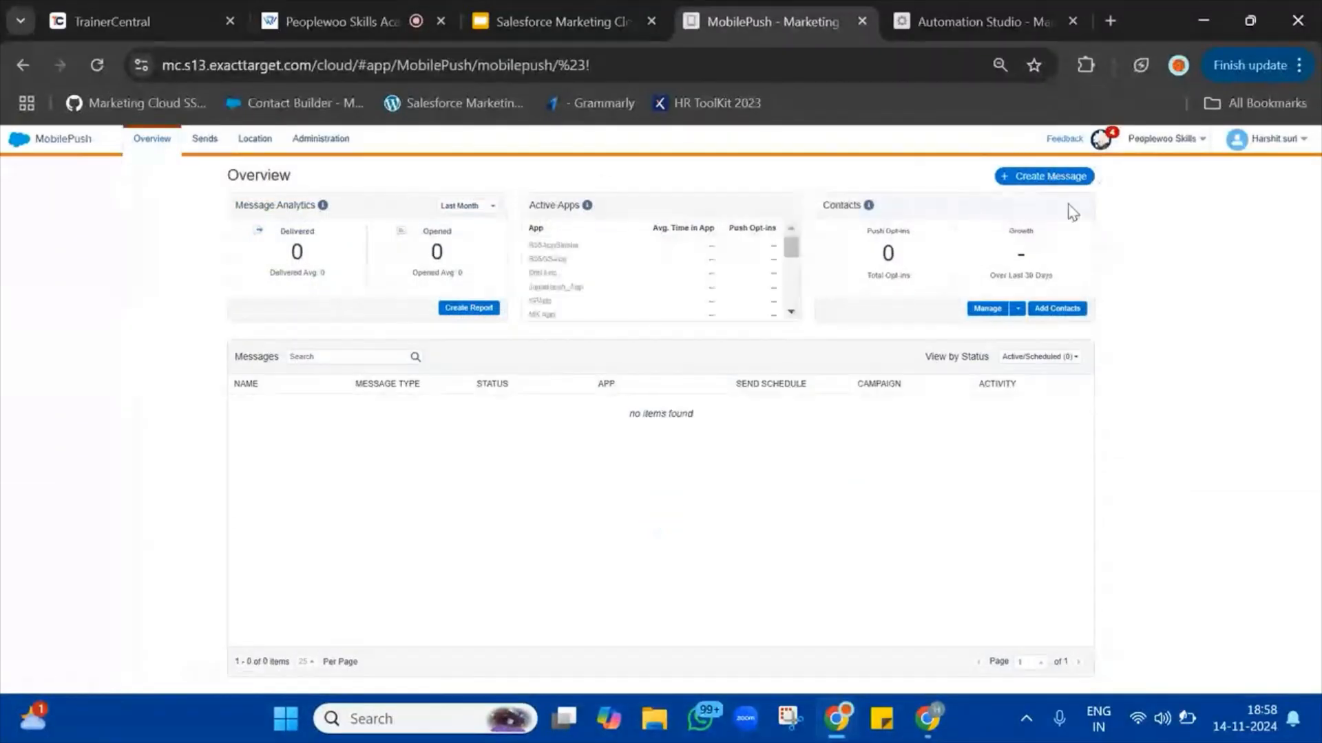
click(1080, 176)
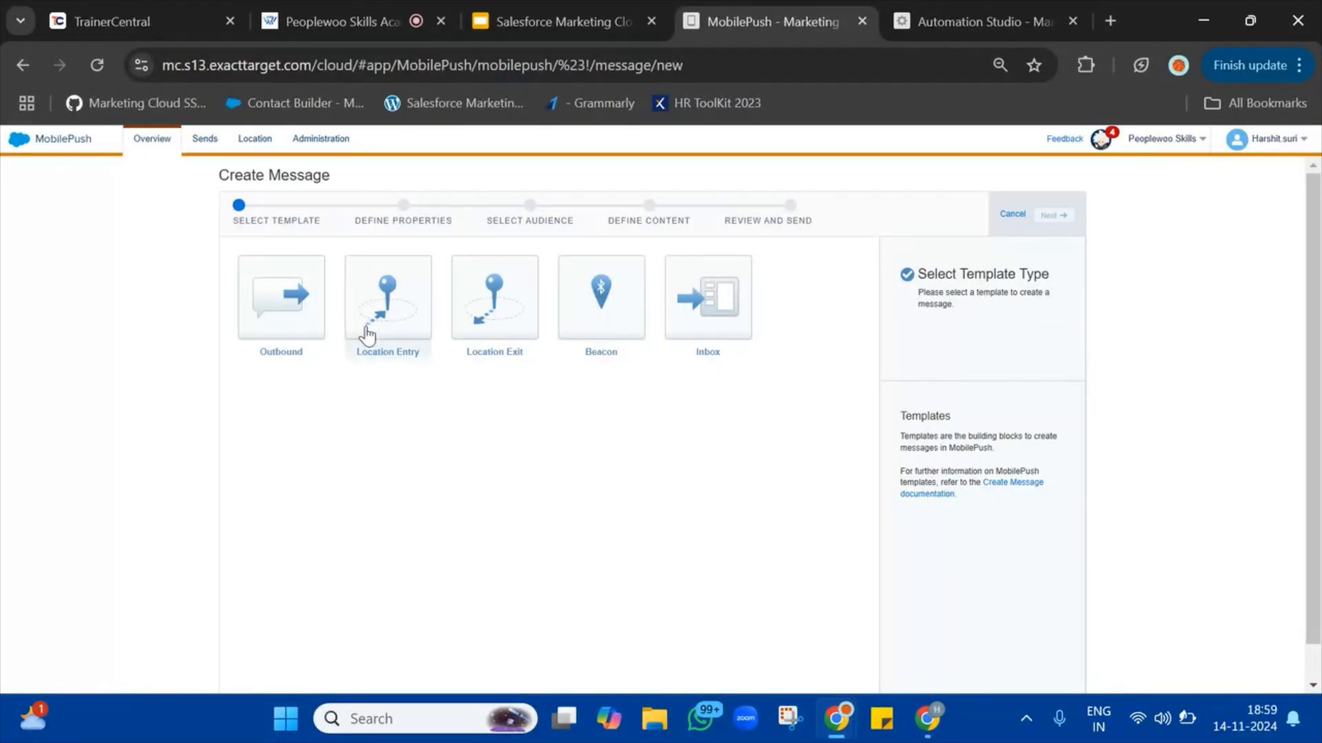
click(367, 335)
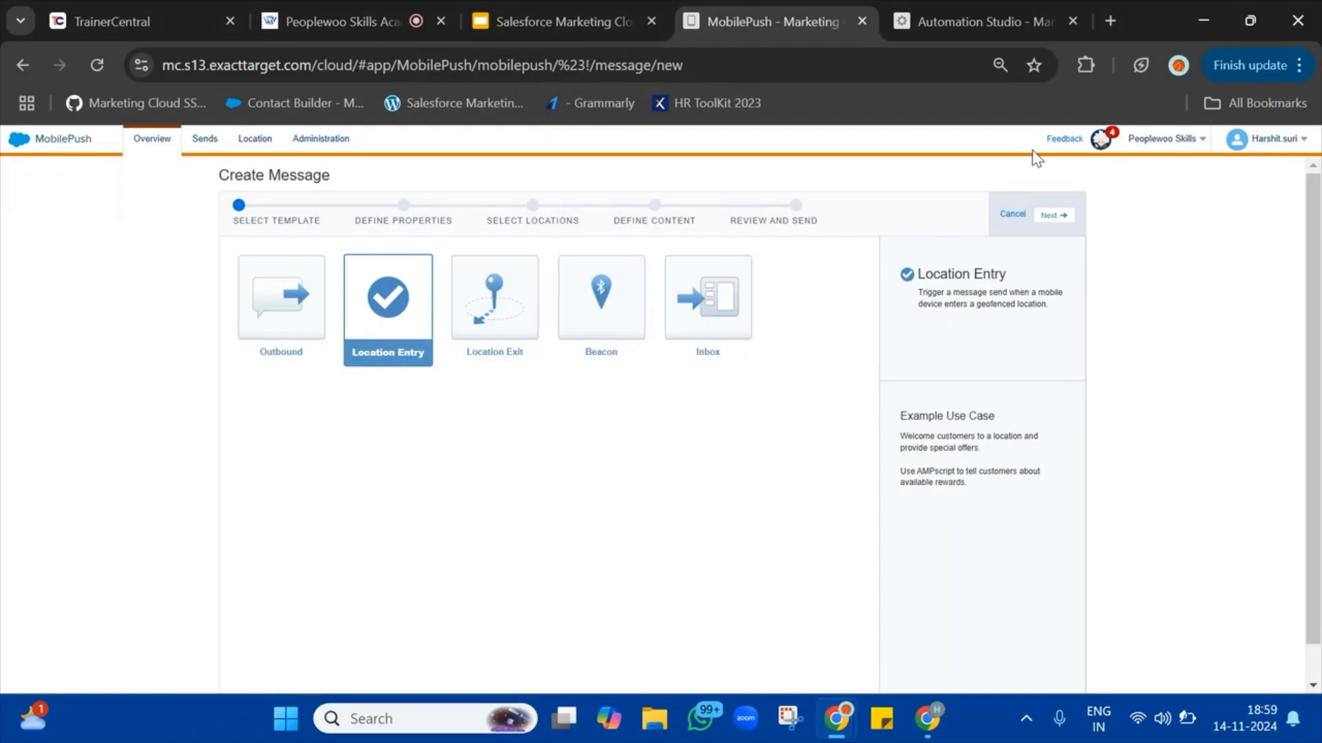
click(1061, 217)
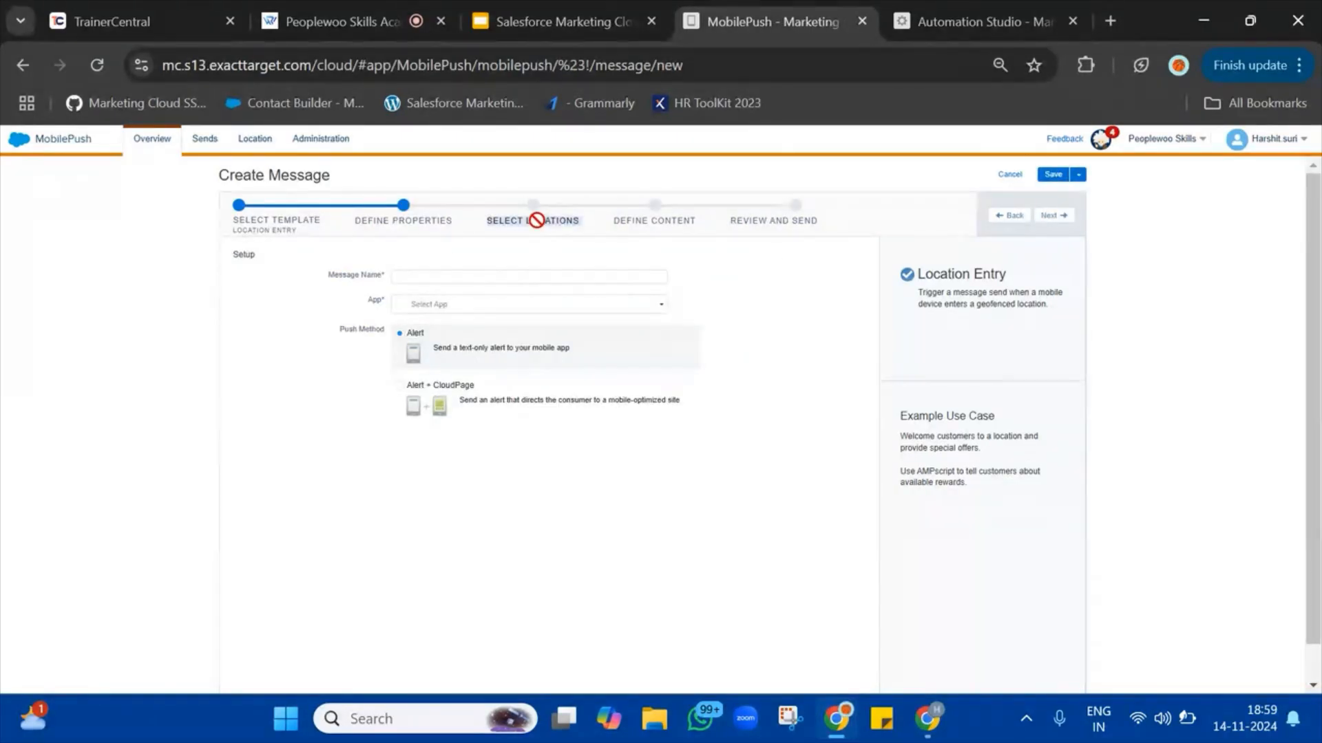
- Review the Location Entry message's properties, including its list of selectable apps and its remaining setup stages
click(464, 305)
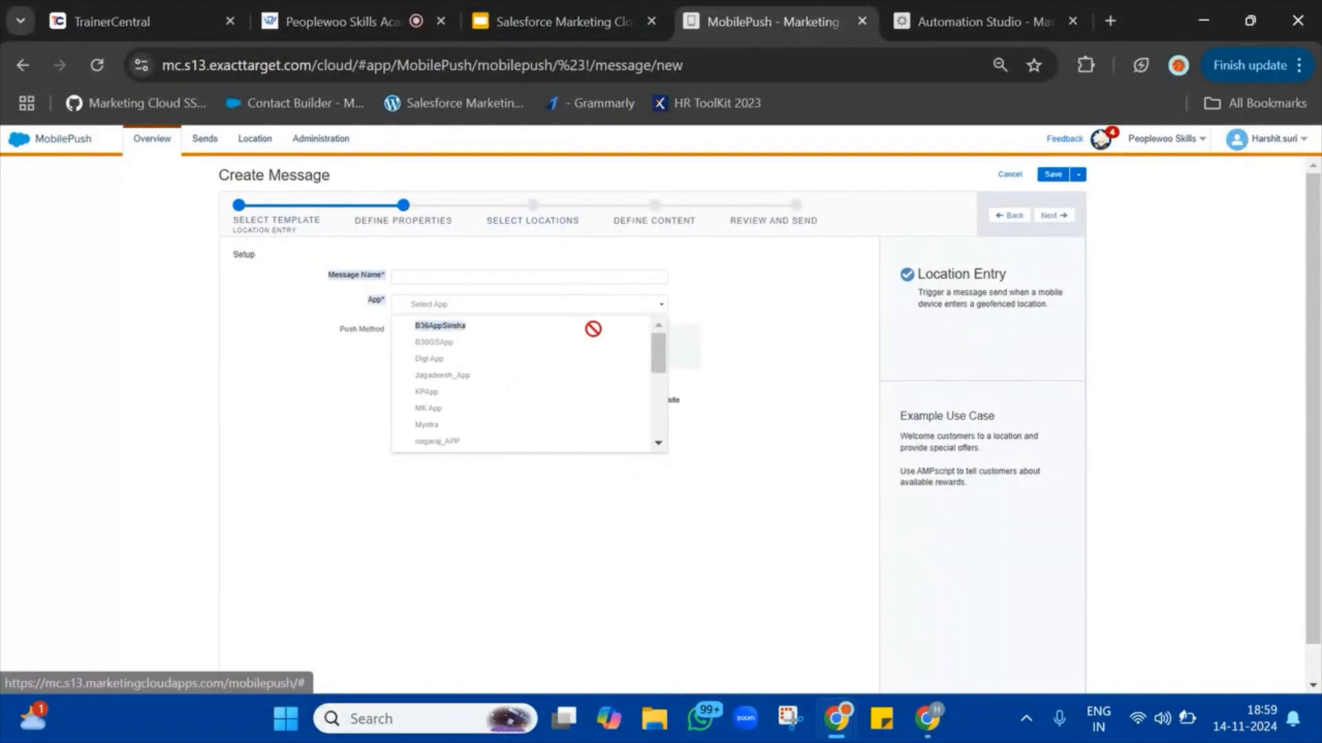
click(547, 222)
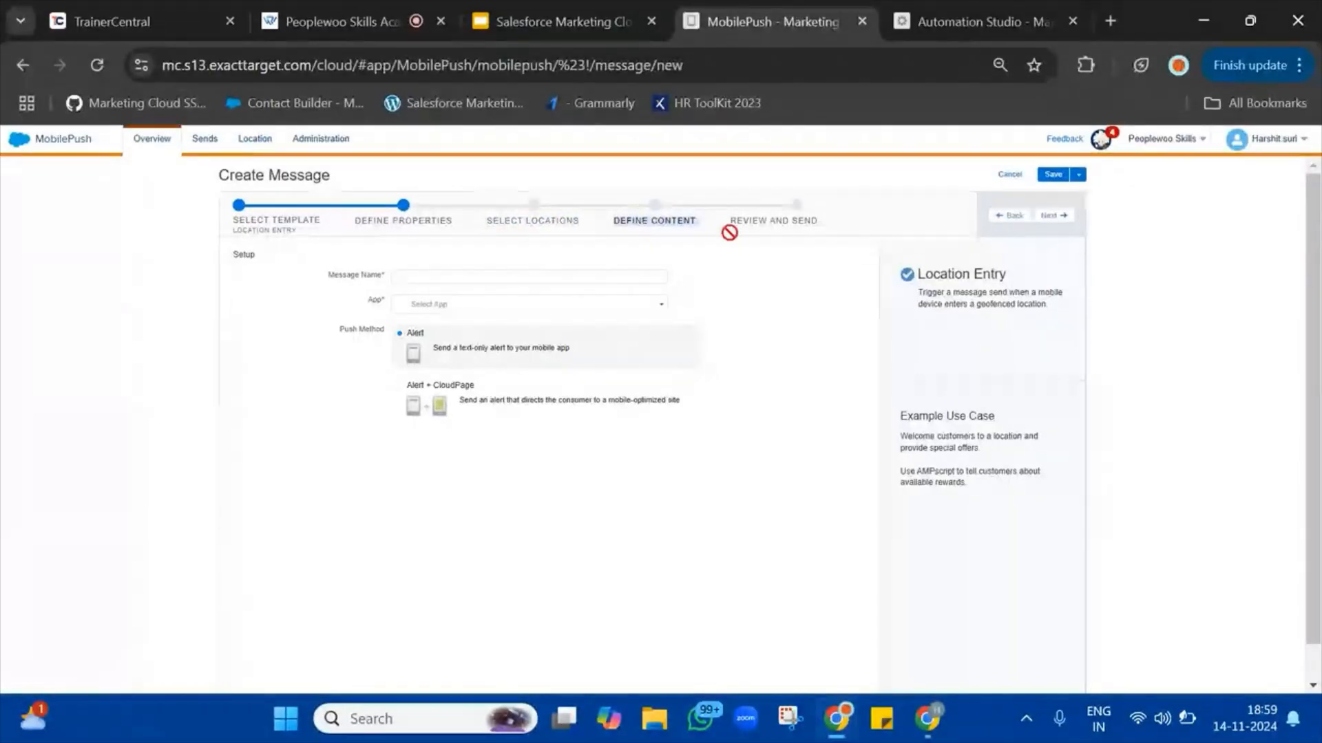
scroll(843, 478, down, 1)
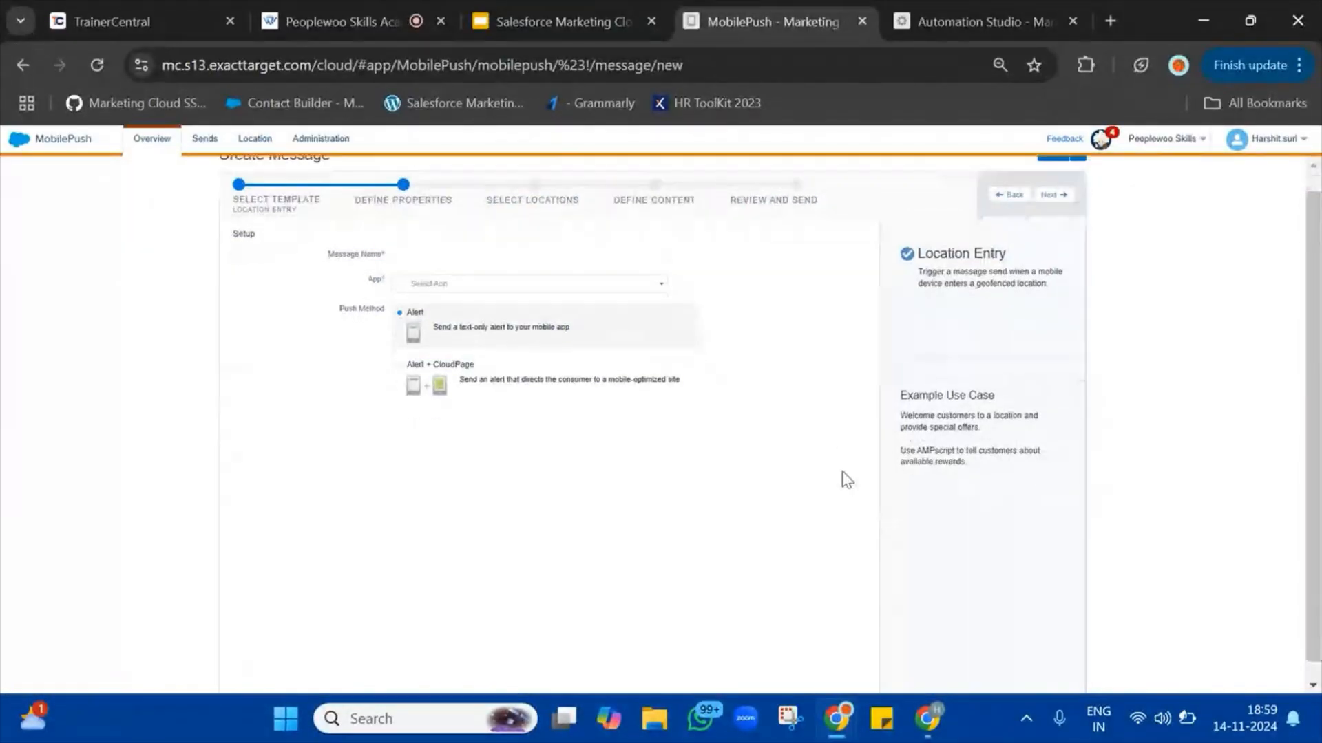
scroll(841, 478, up, 1)
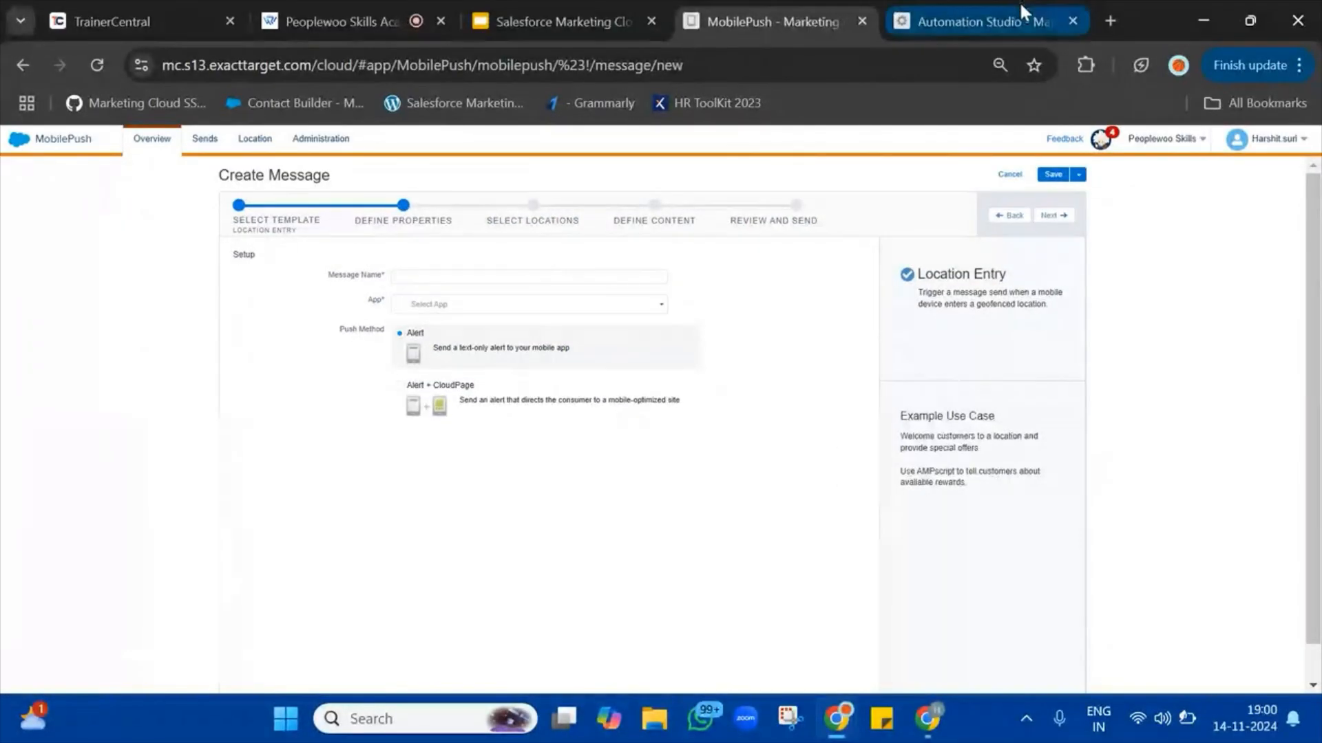
click(984, 21)
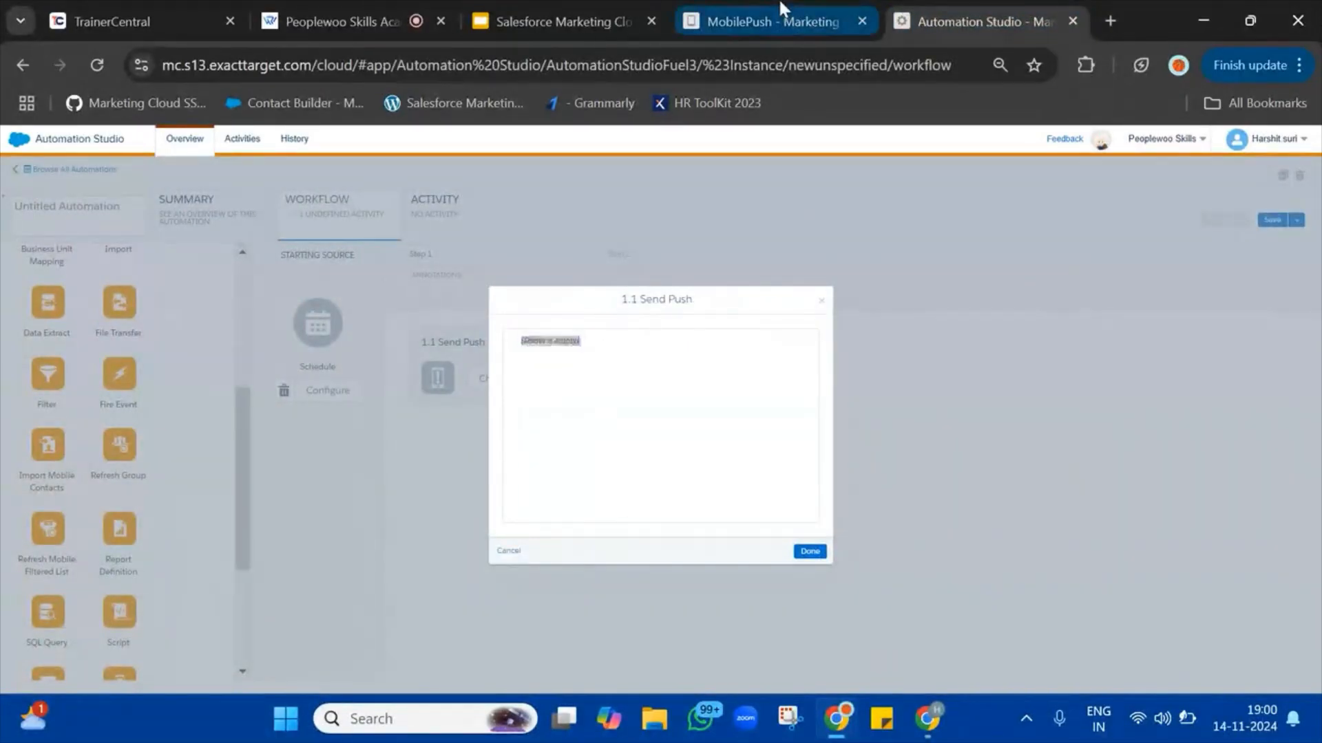
click(781, 10)
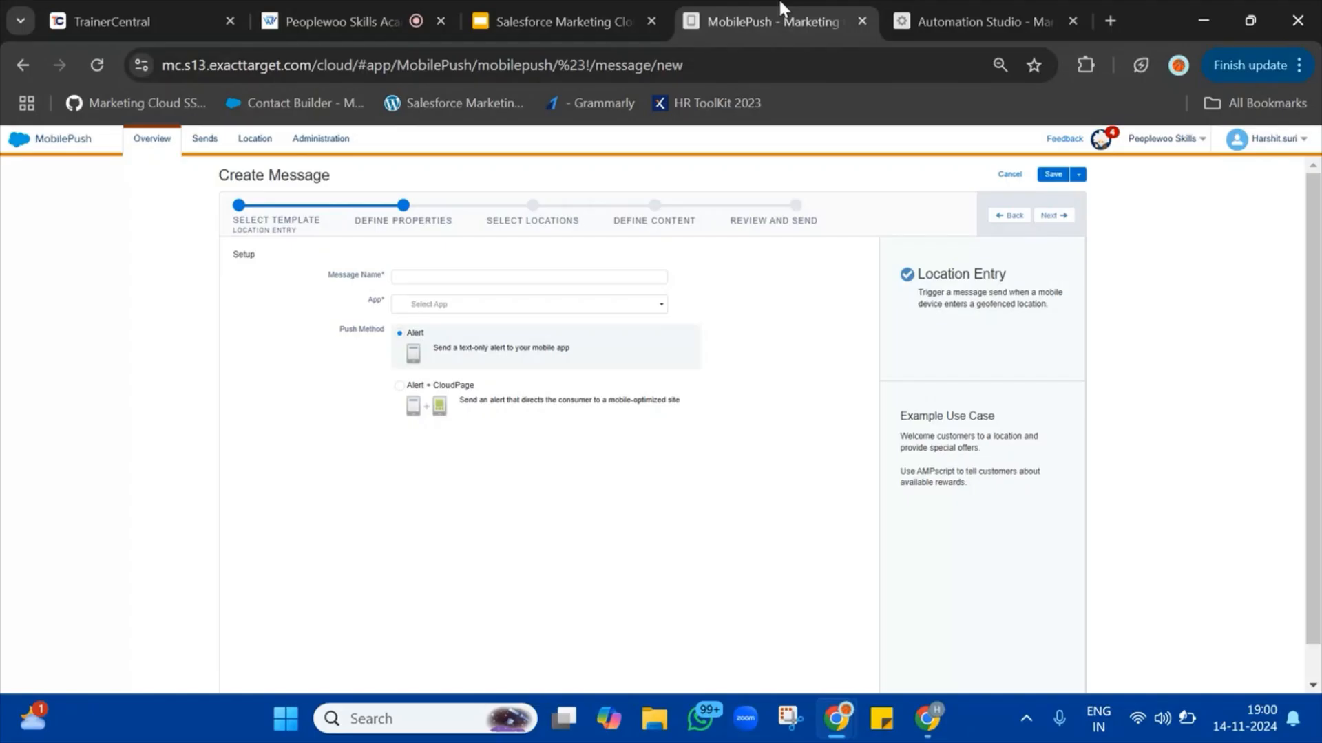
- Leave the unfinished Location Entry message and open GroupConnect
click(148, 145)
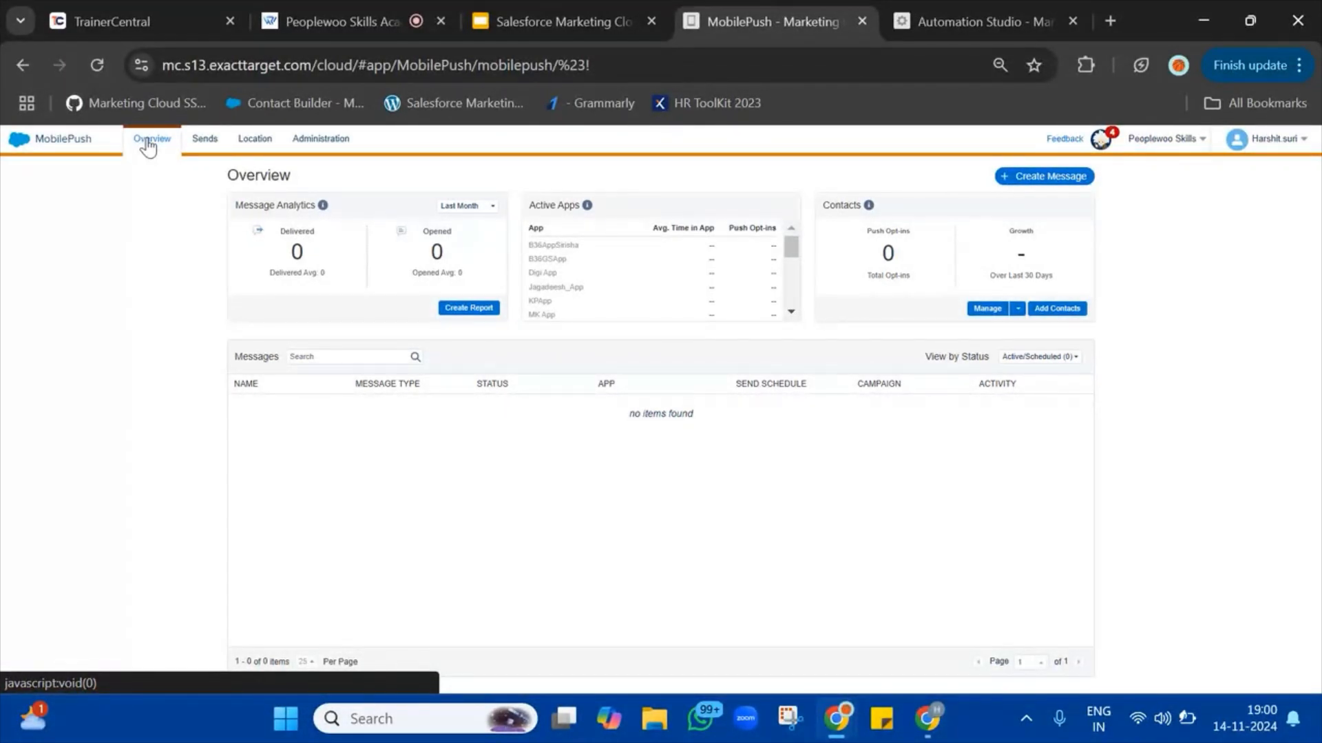
mouse_move(21, 148)
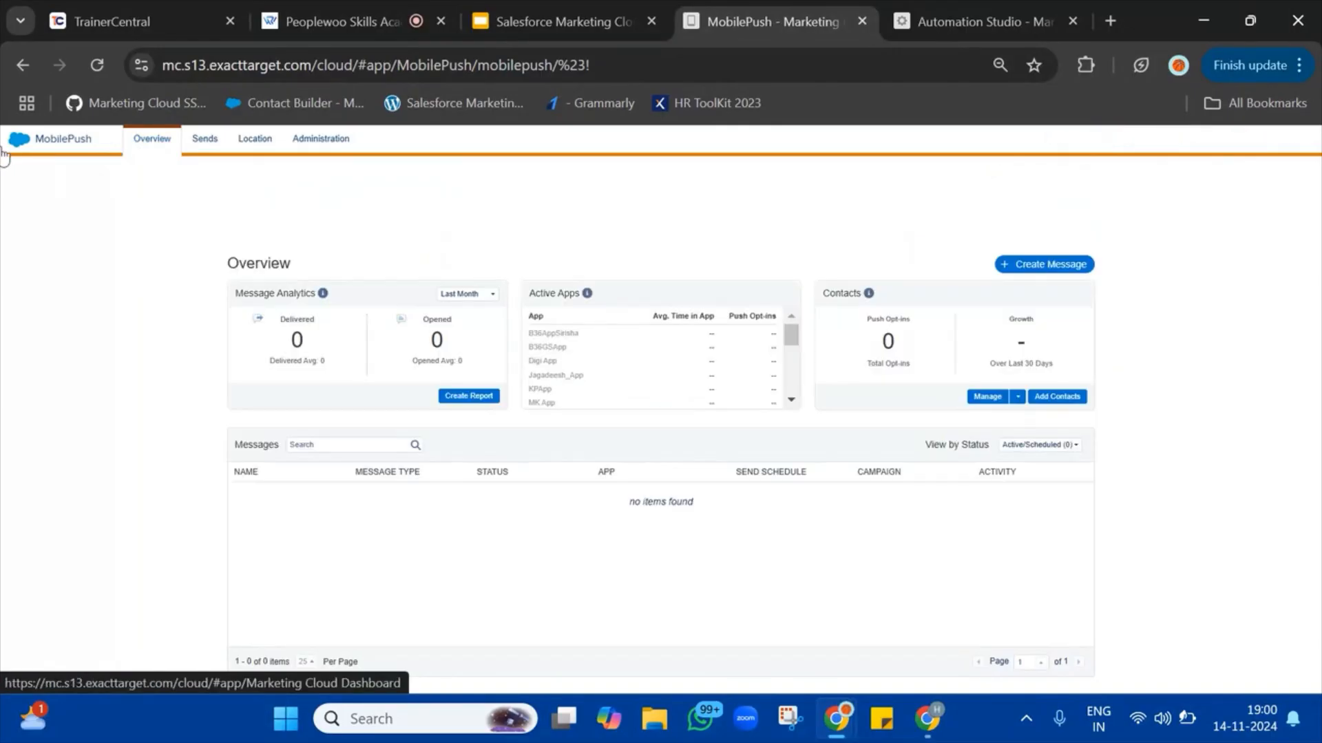
mouse_move(93, 234)
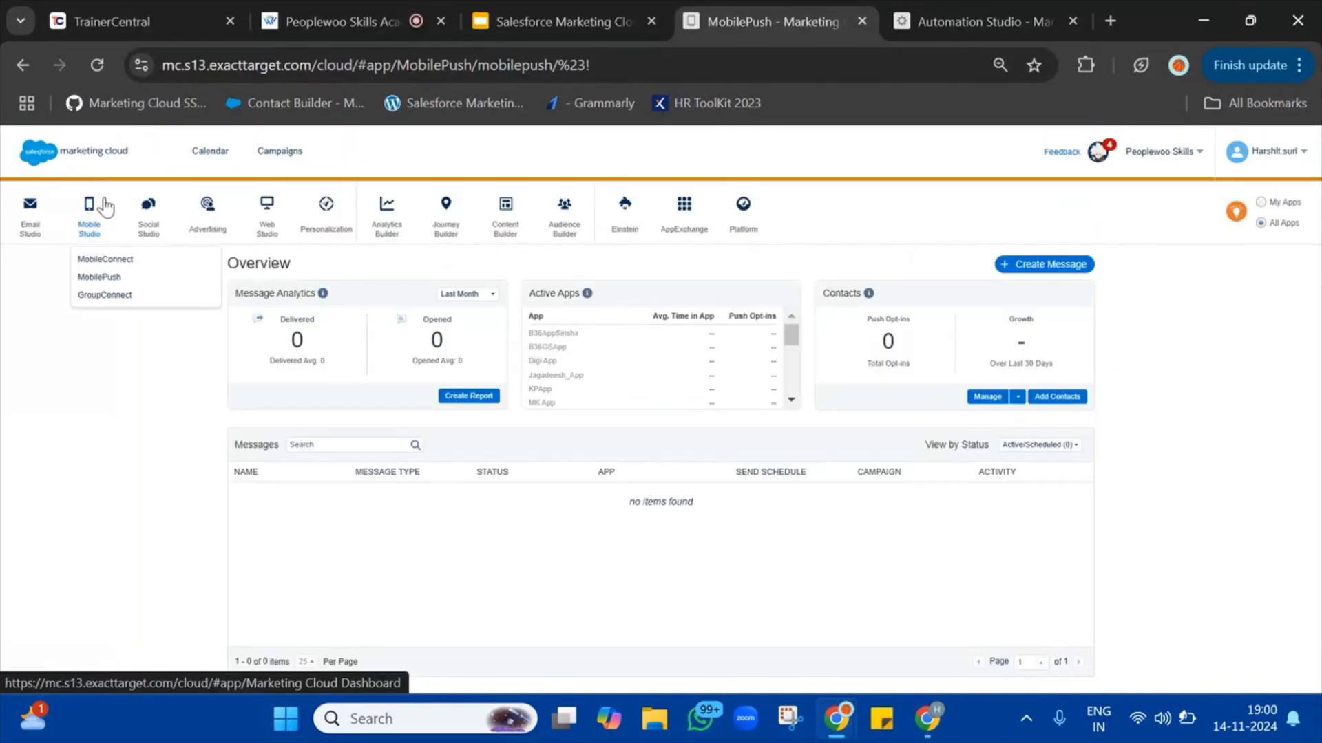
click(99, 296)
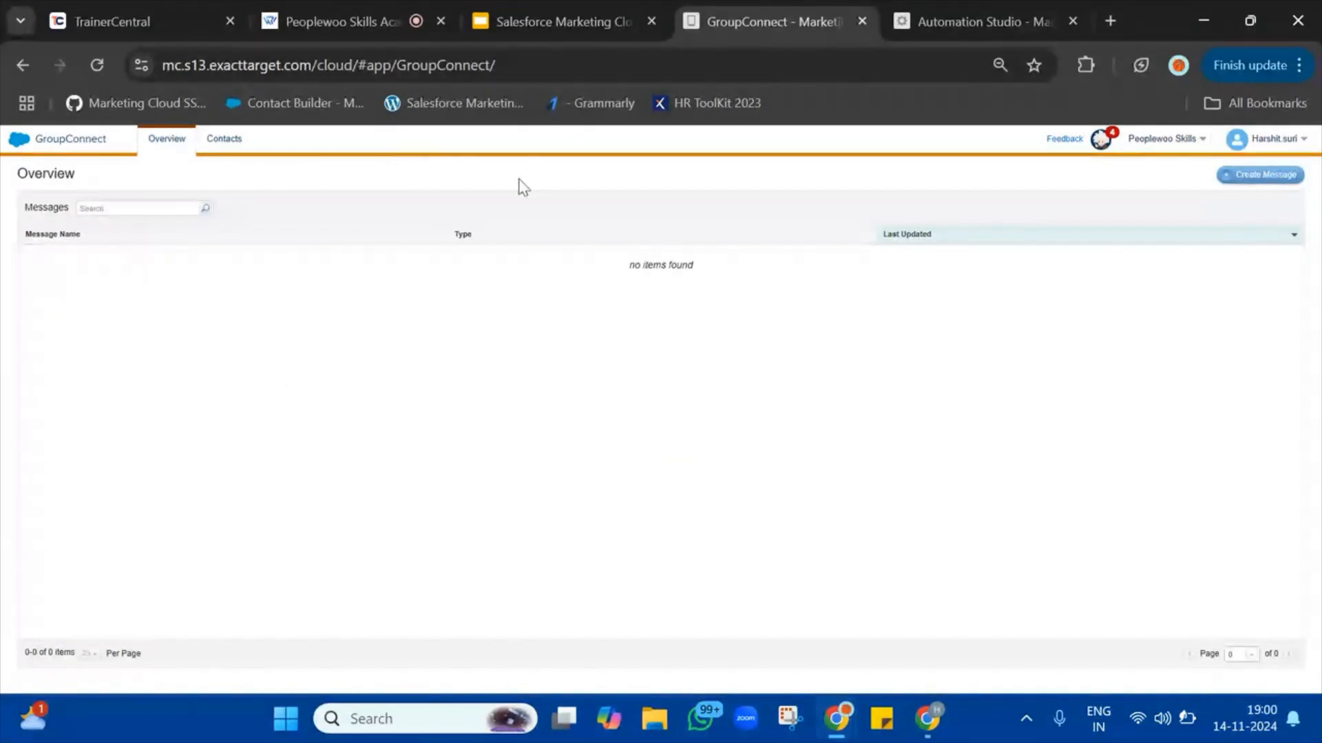
- Switch to the Automation Studio browser tab and open Content Builder there
click(984, 6)
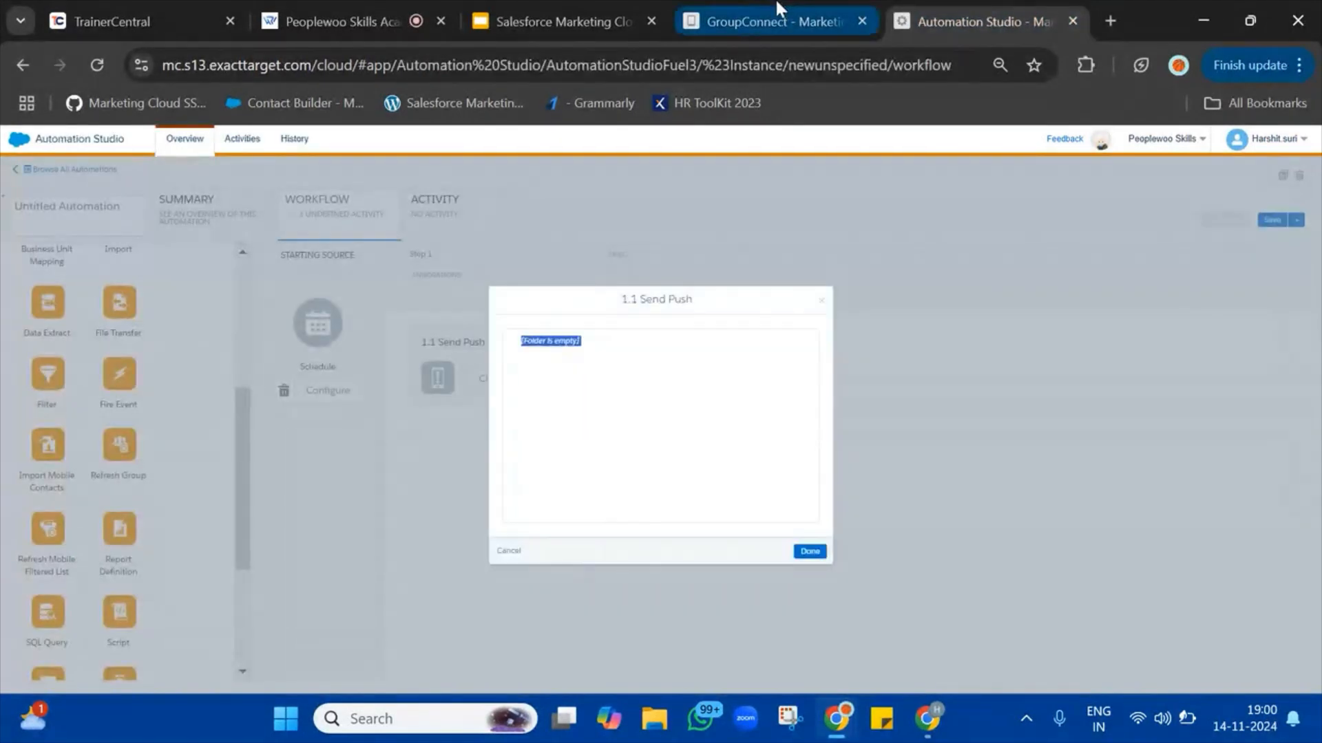
click(775, 5)
click(984, 6)
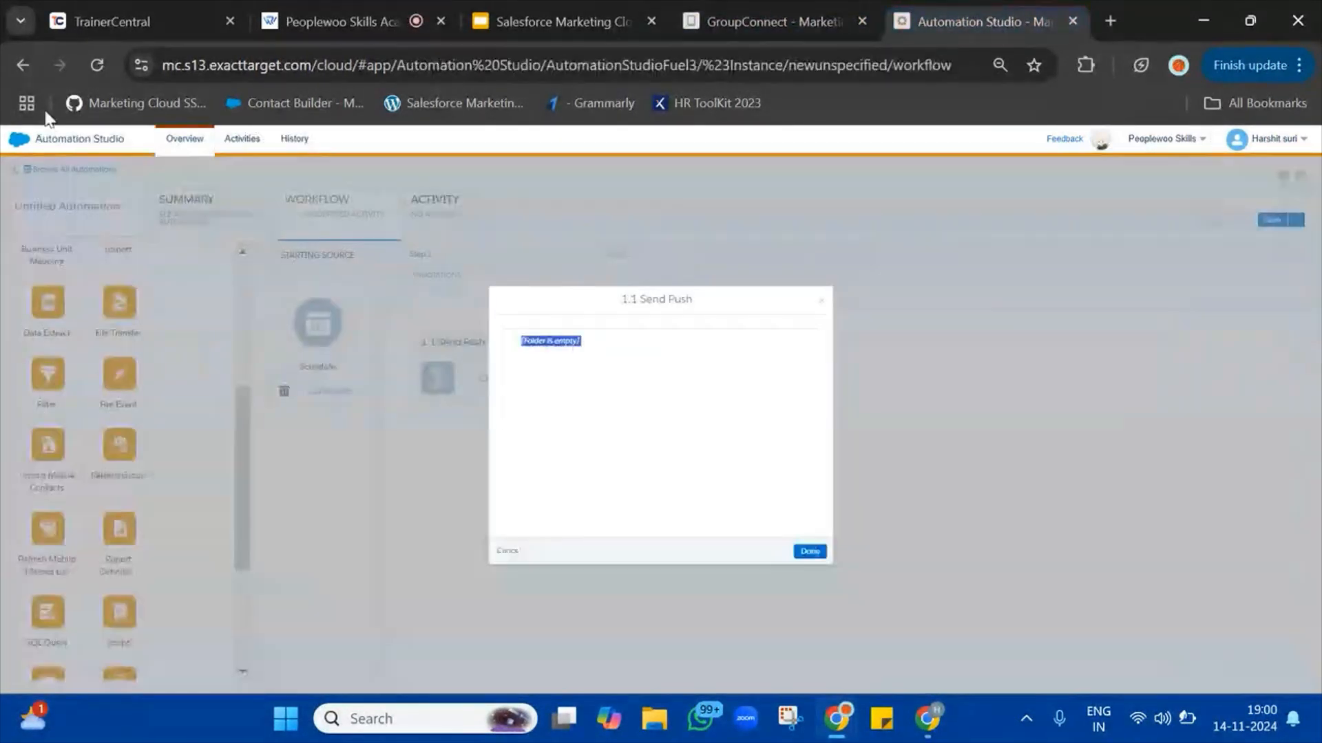
mouse_move(21, 139)
mouse_move(564, 231)
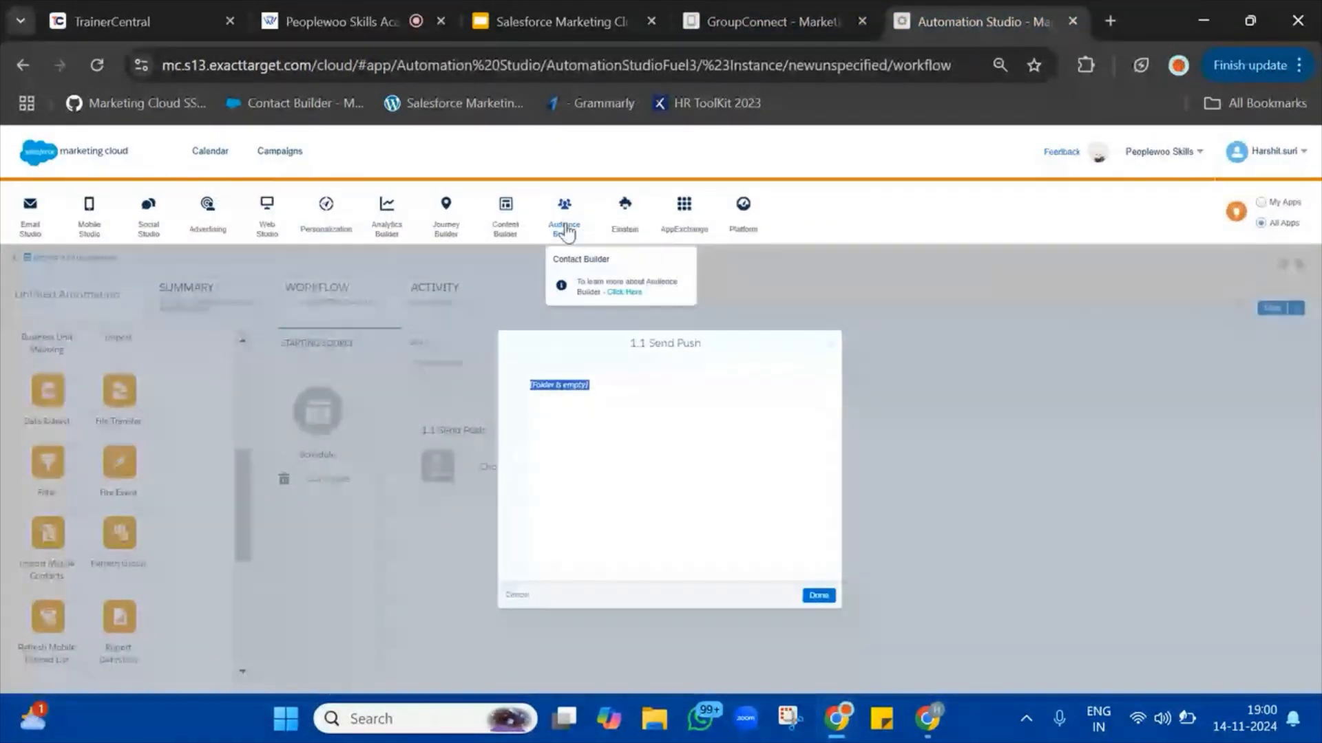
mouse_move(506, 226)
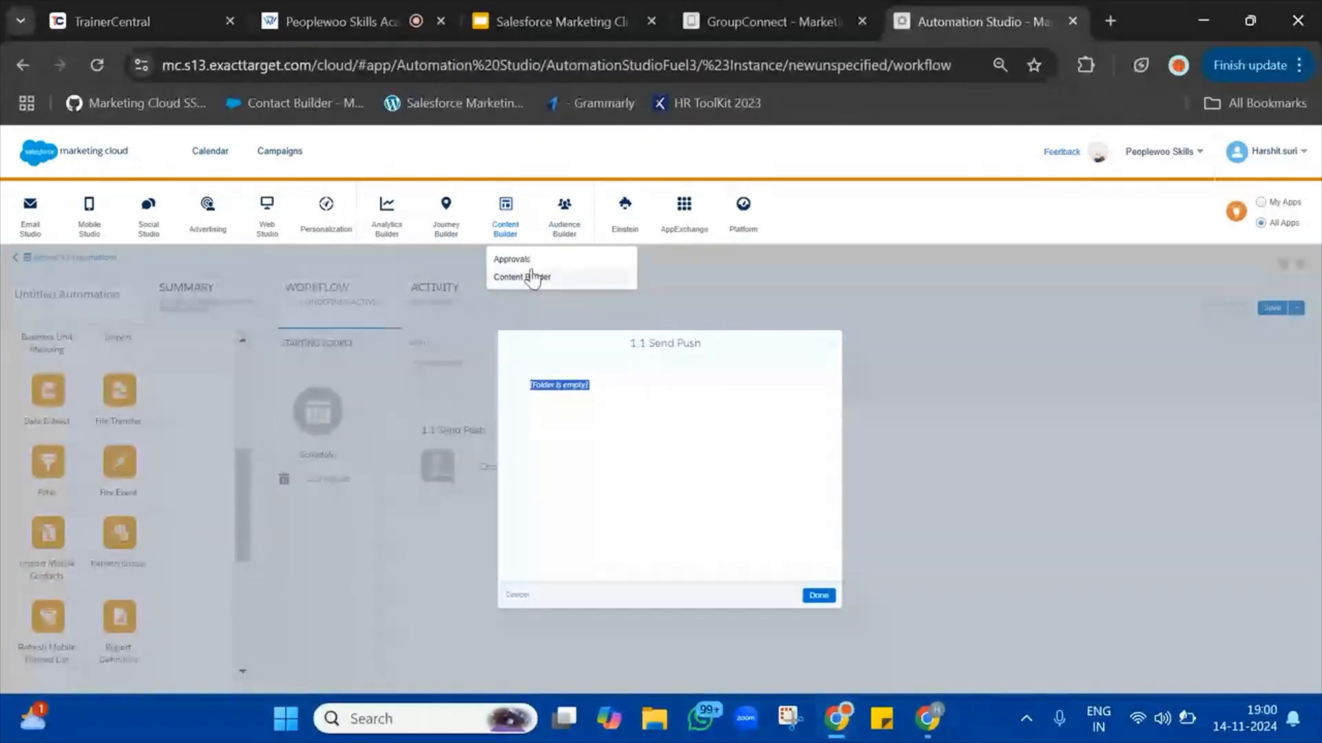
click(532, 277)
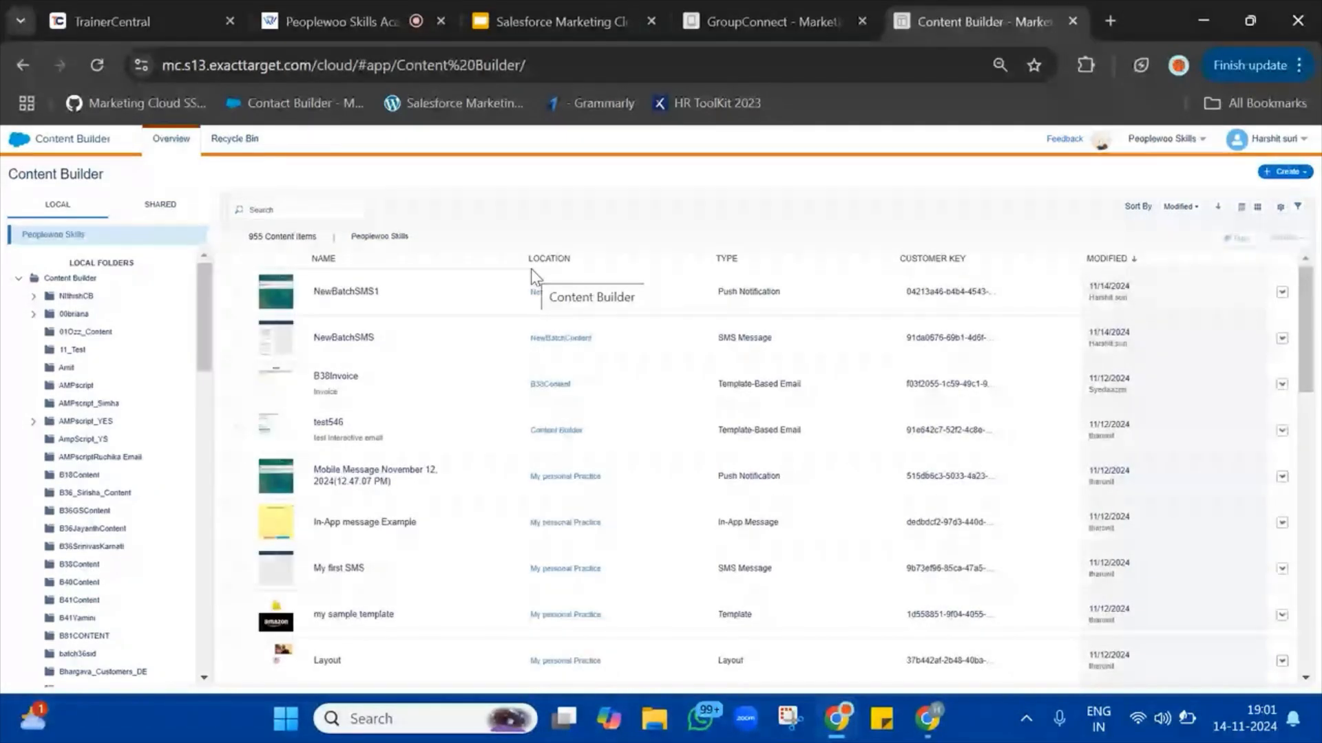
- Create a LINE chat message in Content Builder using the Multi-Content Message layout
click(1286, 172)
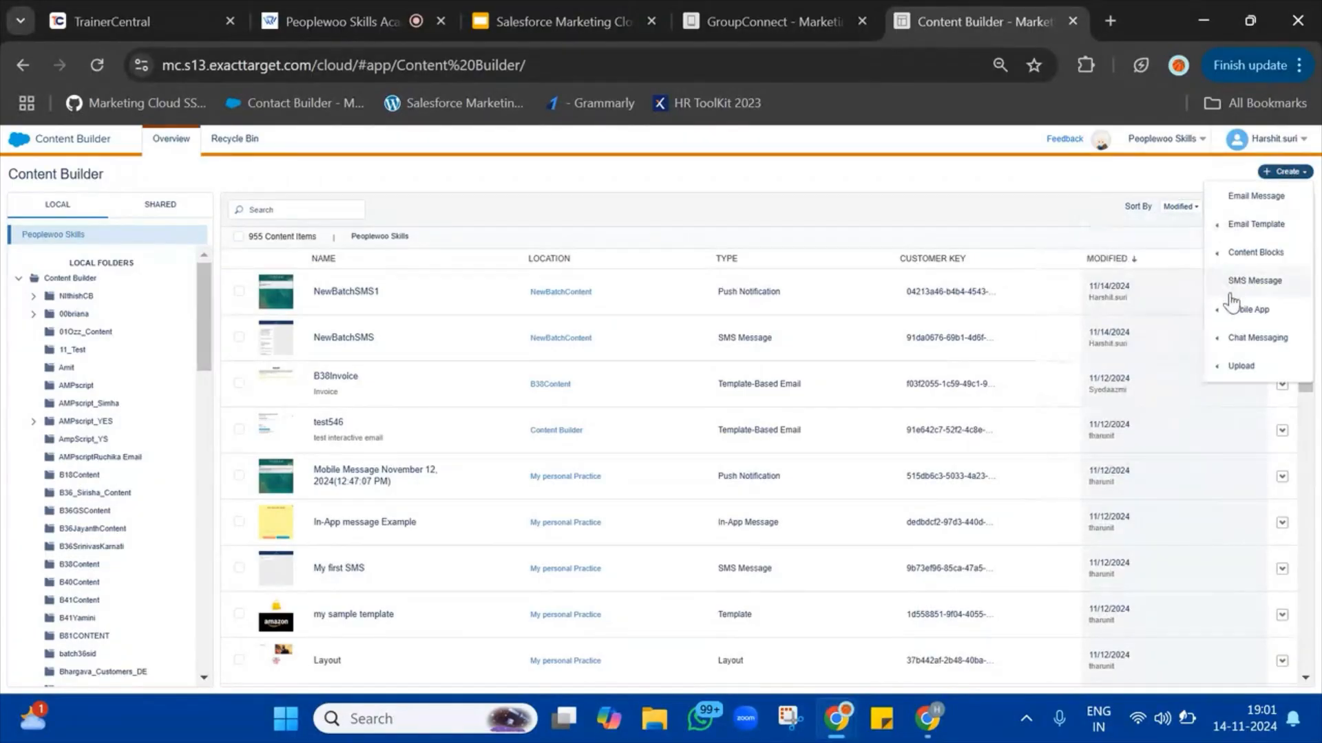
mouse_move(1258, 343)
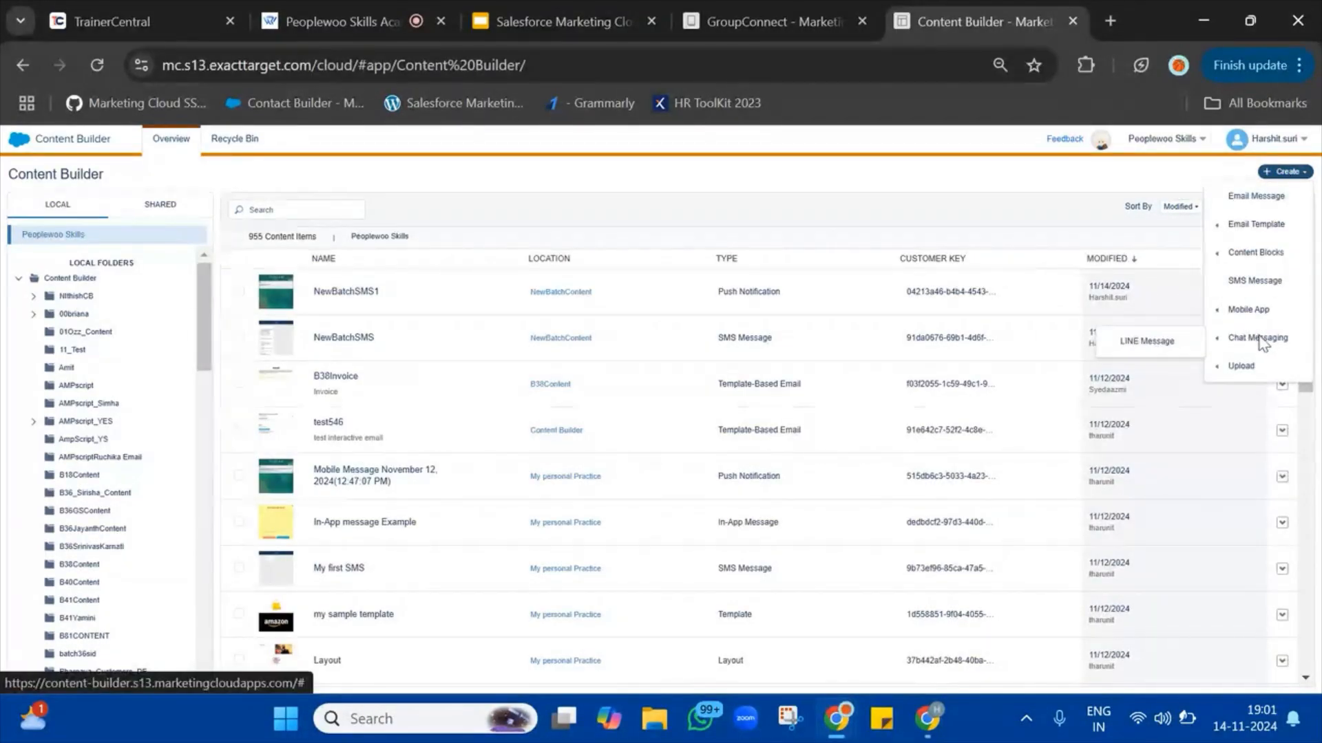
click(1156, 342)
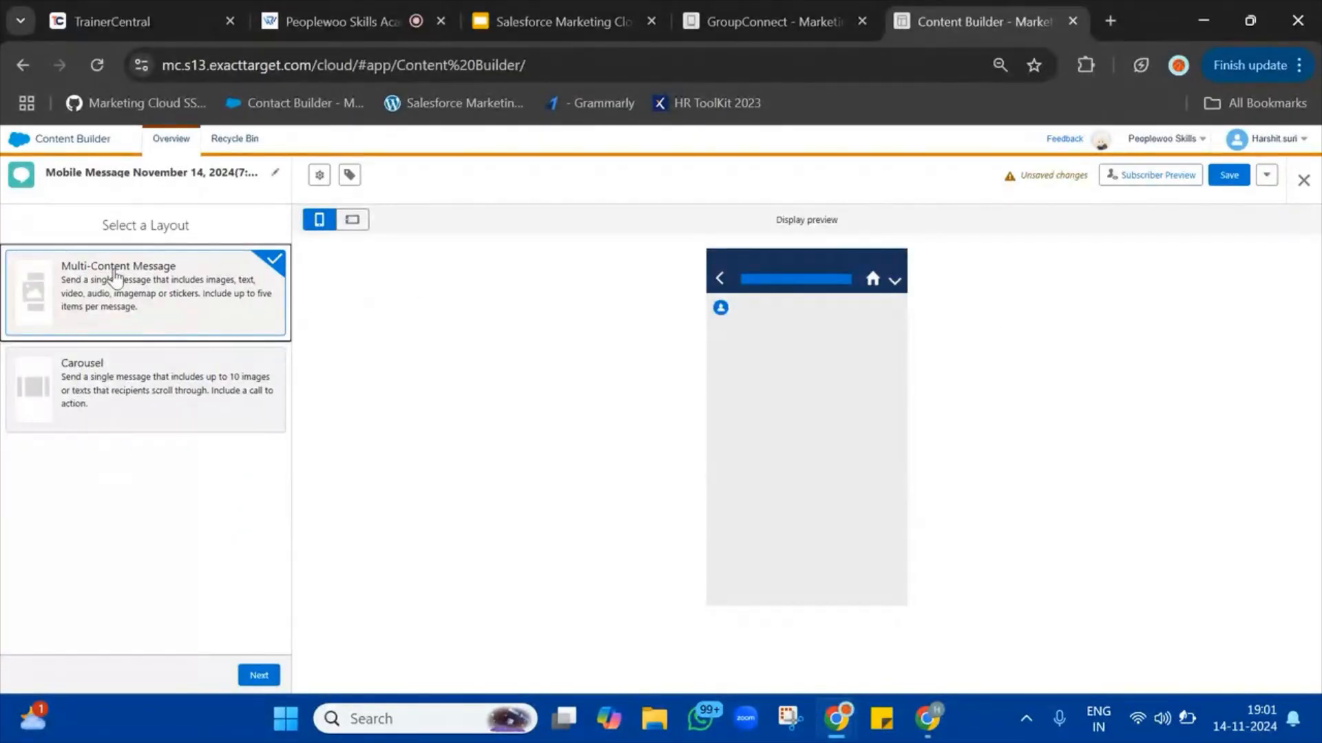
click(259, 674)
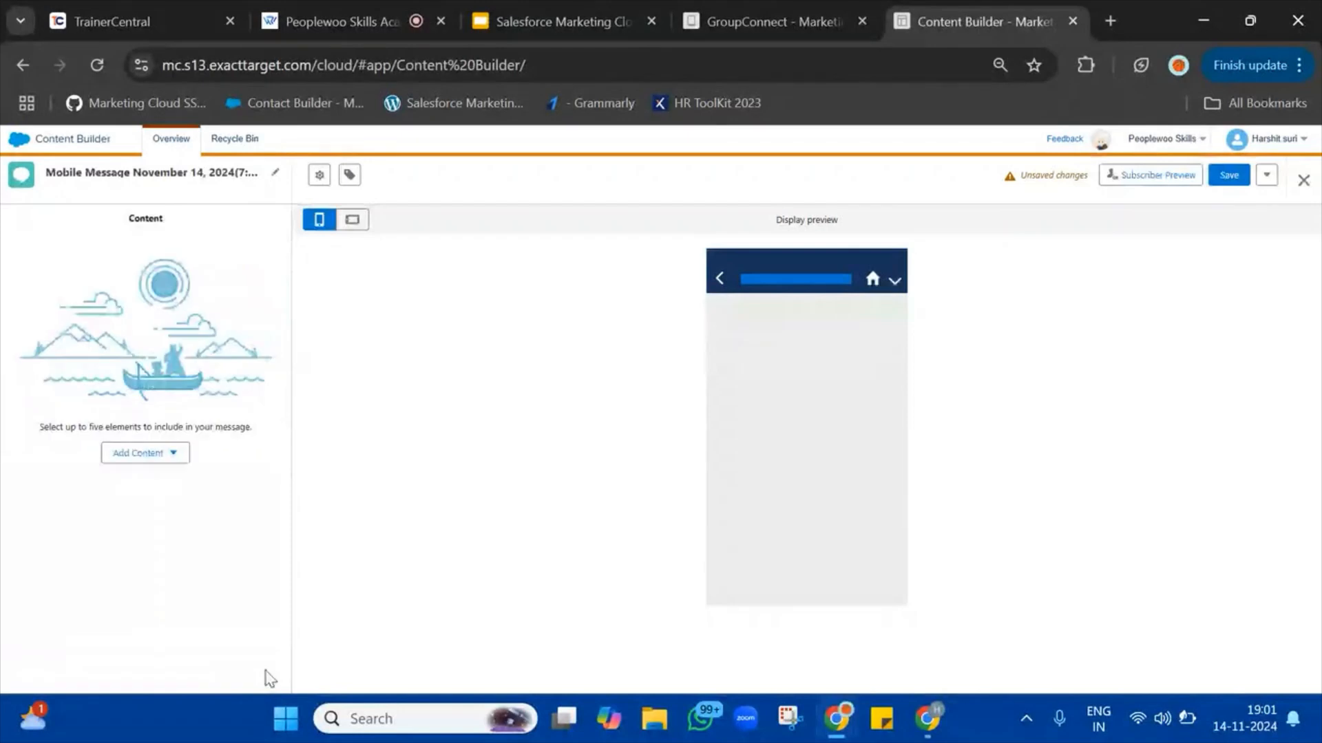
- Add a text element to the LINE message and paste in the copied AMPscript purchase details
click(162, 453)
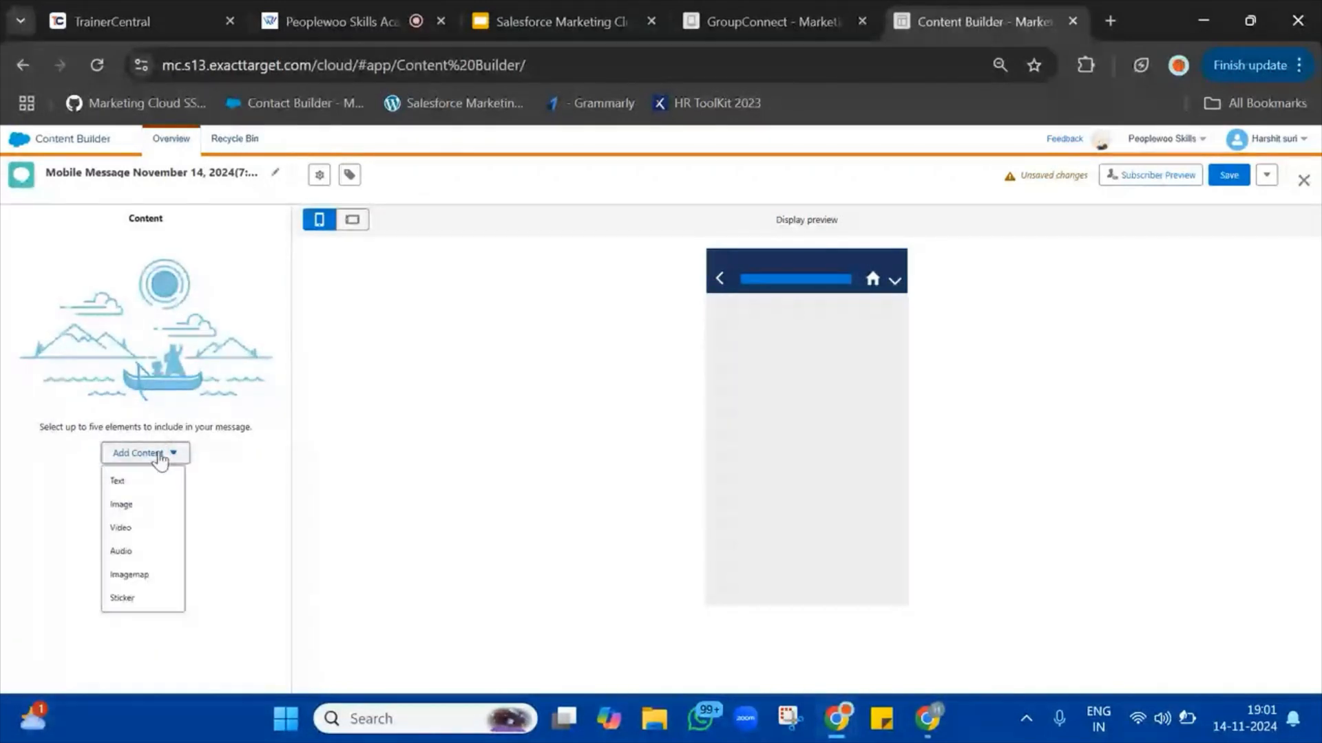
click(138, 489)
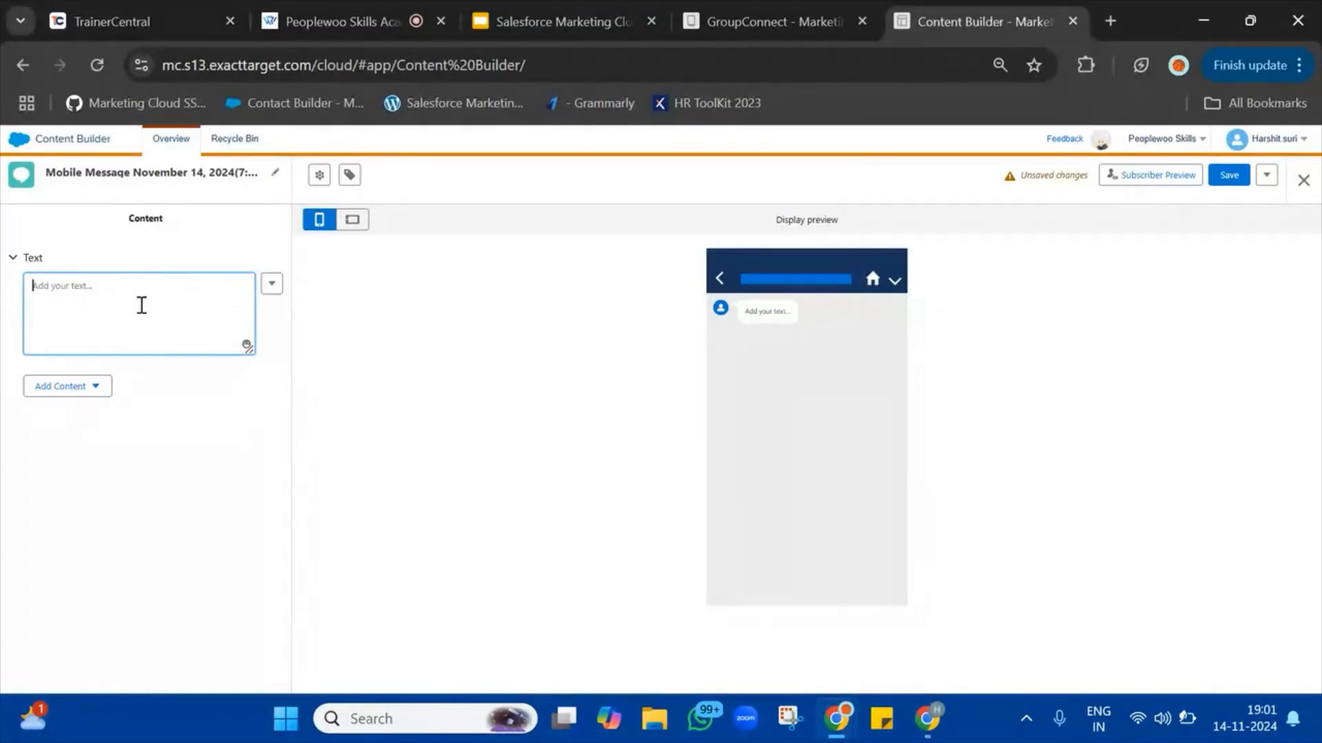
key(ctrl+v)
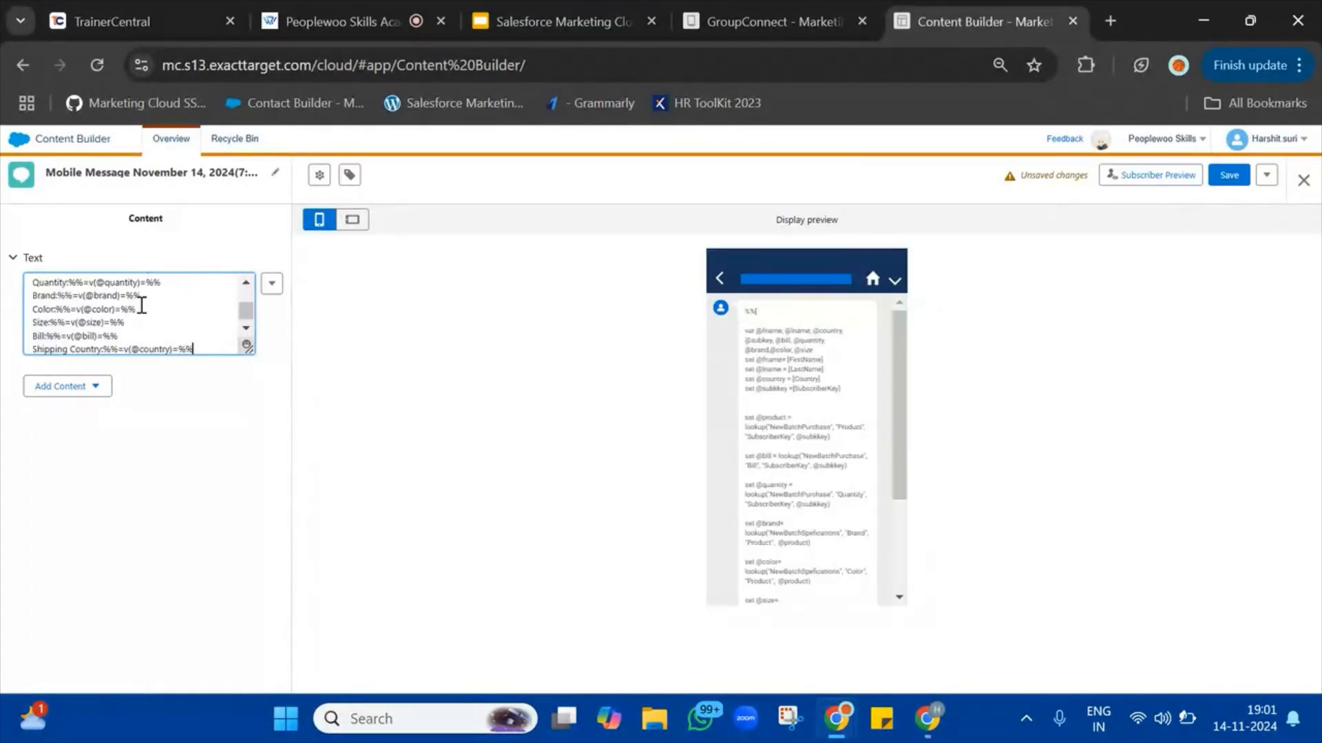
- Open the subscriber preview of the LINE message and search the data extension folders for "new" to locate the NewBatch folder
click(1145, 174)
click(205, 490)
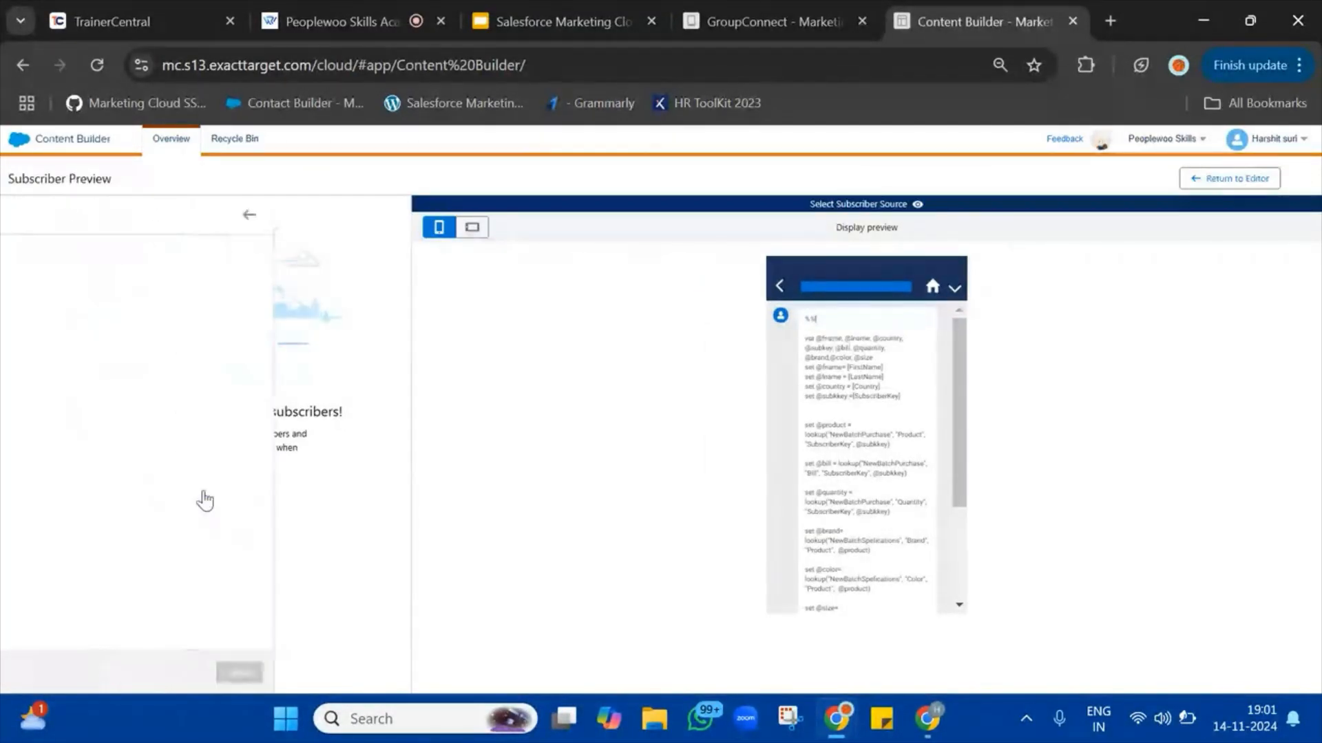
click(21, 254)
click(18, 252)
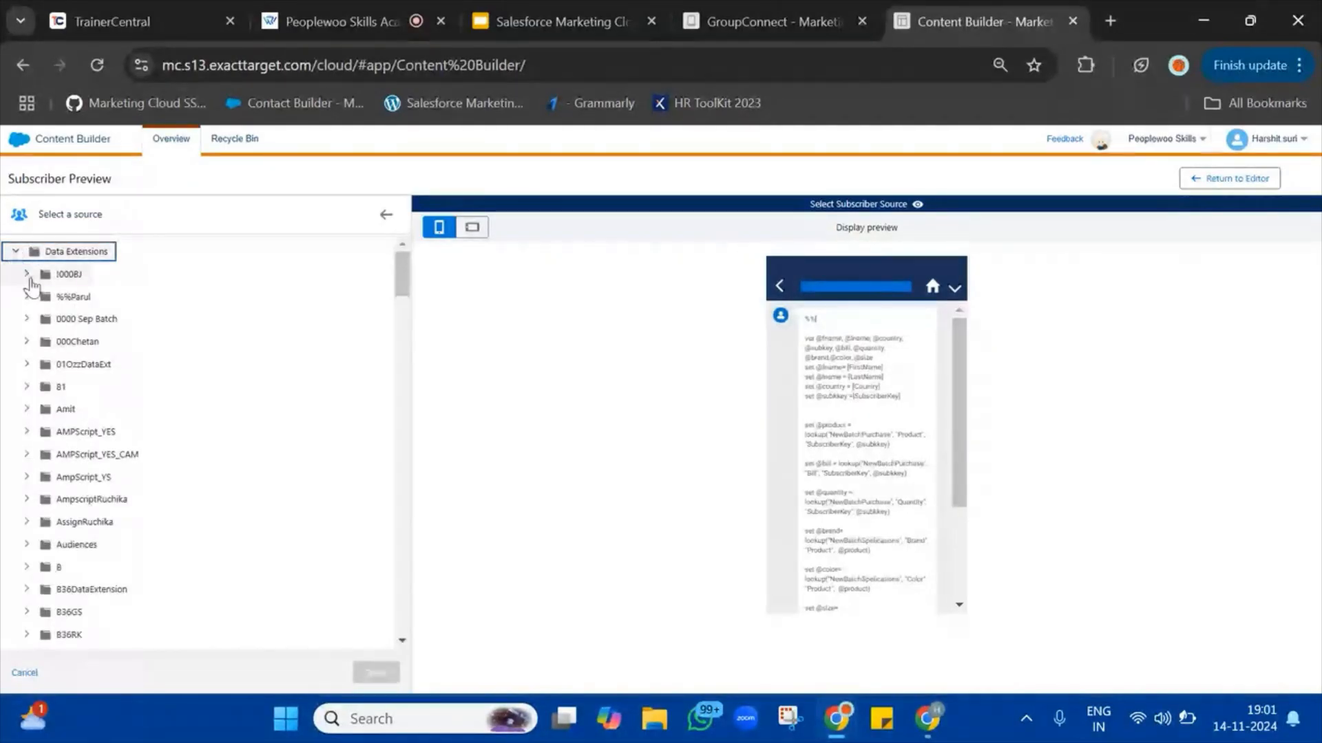
key(ctrl+f)
text(new)
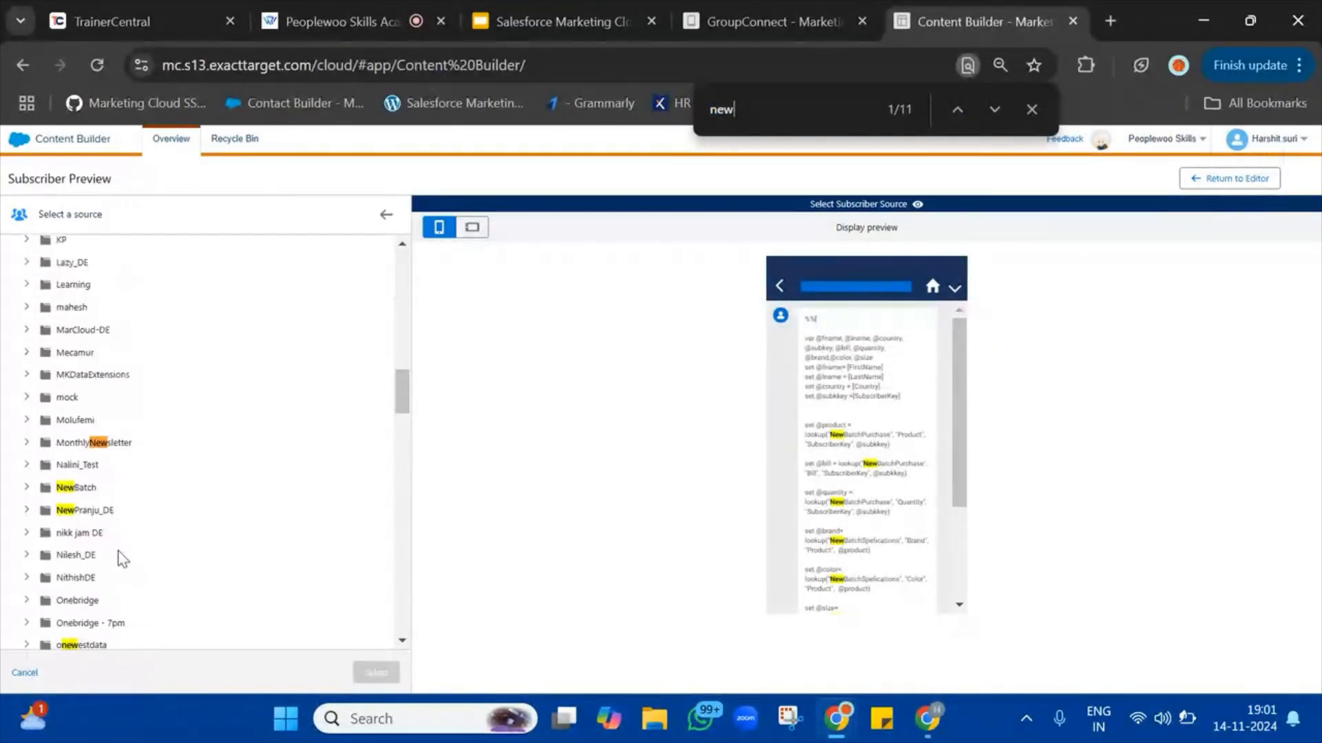
key(Return)
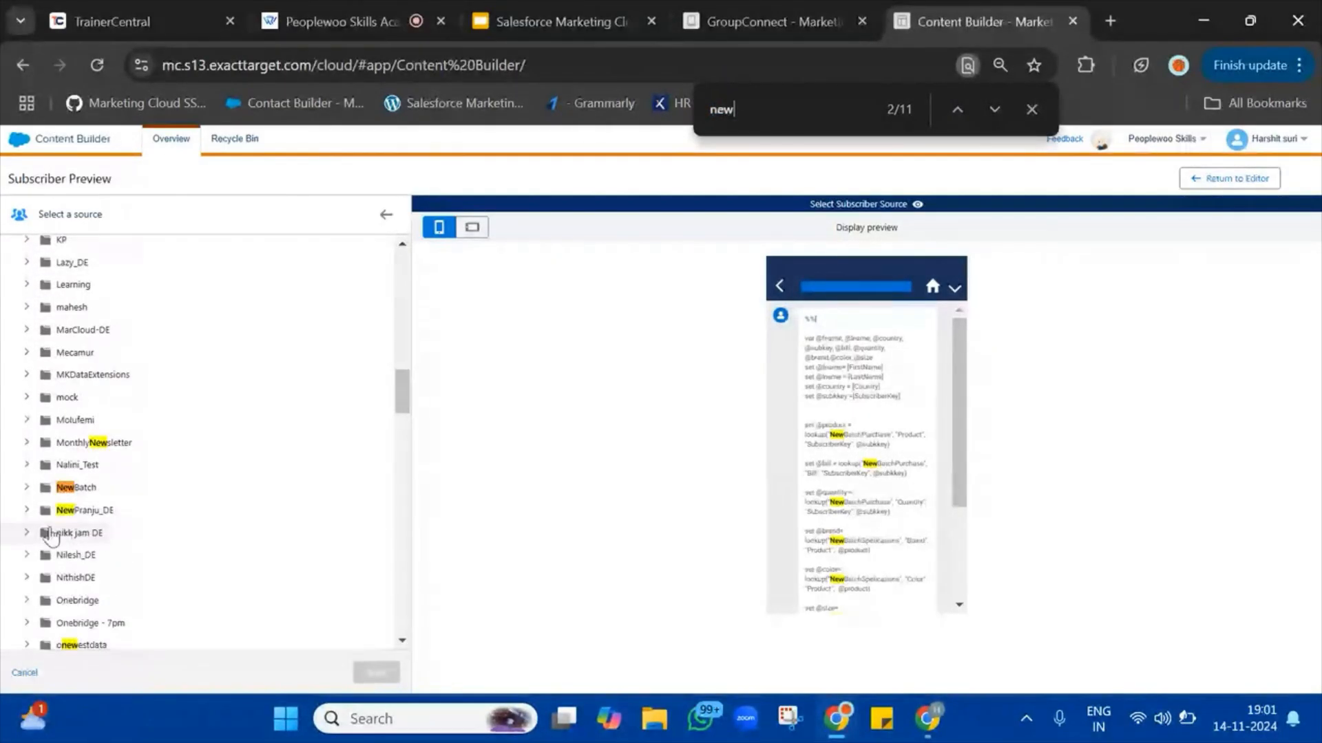
- Preview the LINE message with NewBatchSubscriberProfile from the NewBatch folder as the subscriber source and review the personalised text
click(33, 487)
click(31, 488)
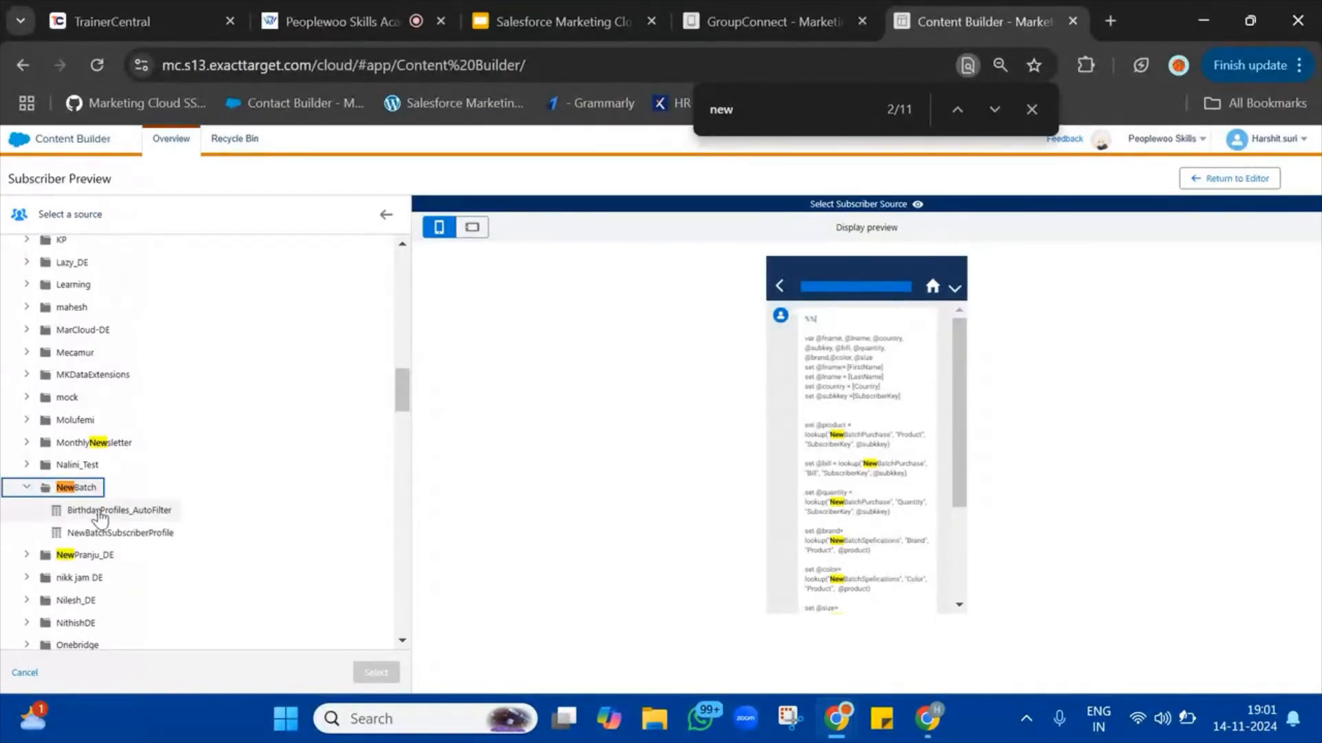
click(107, 536)
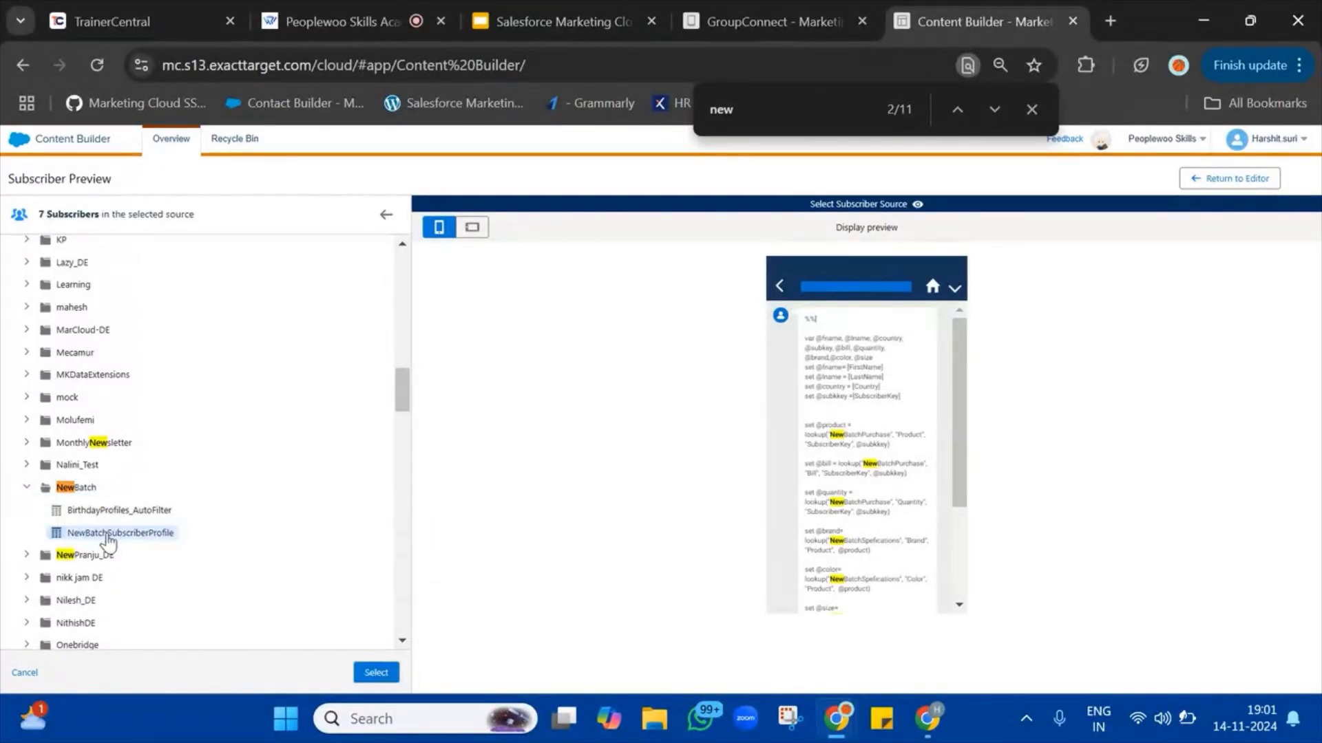
click(377, 672)
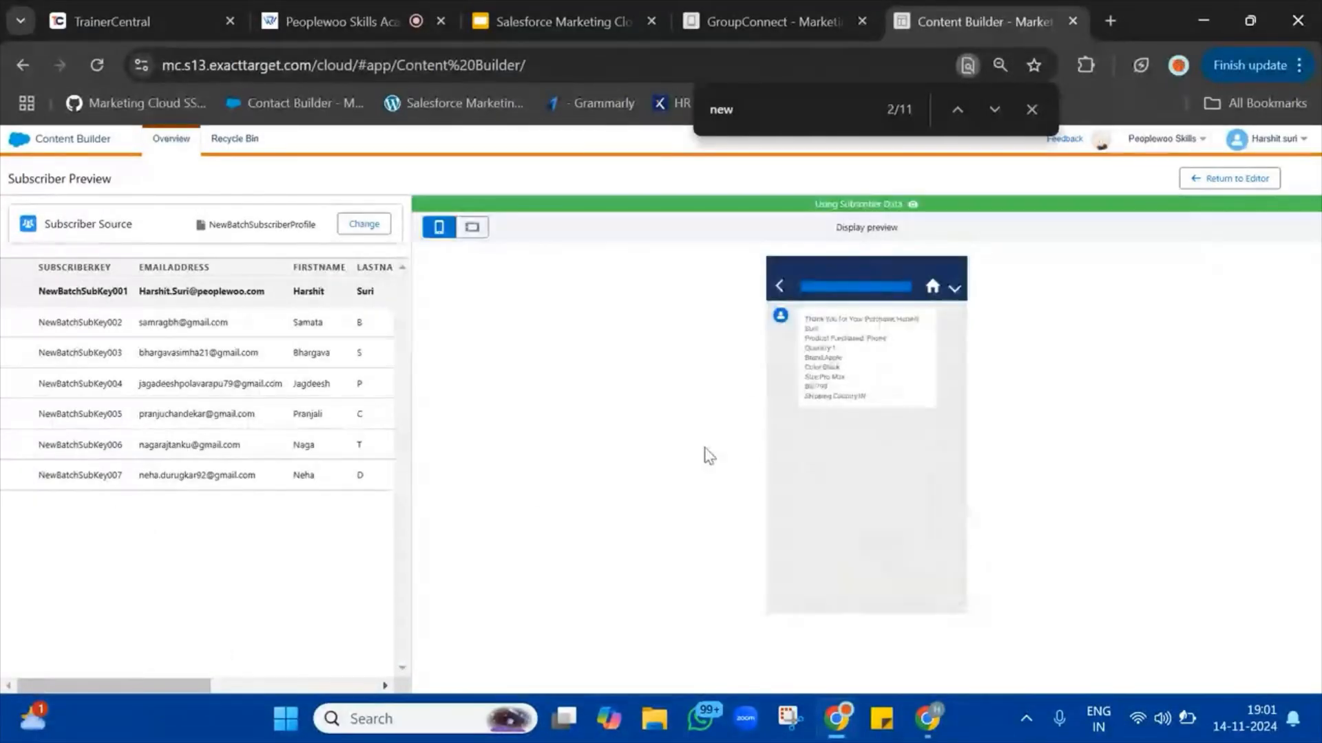
drag(804, 318, 890, 432)
click(892, 435)
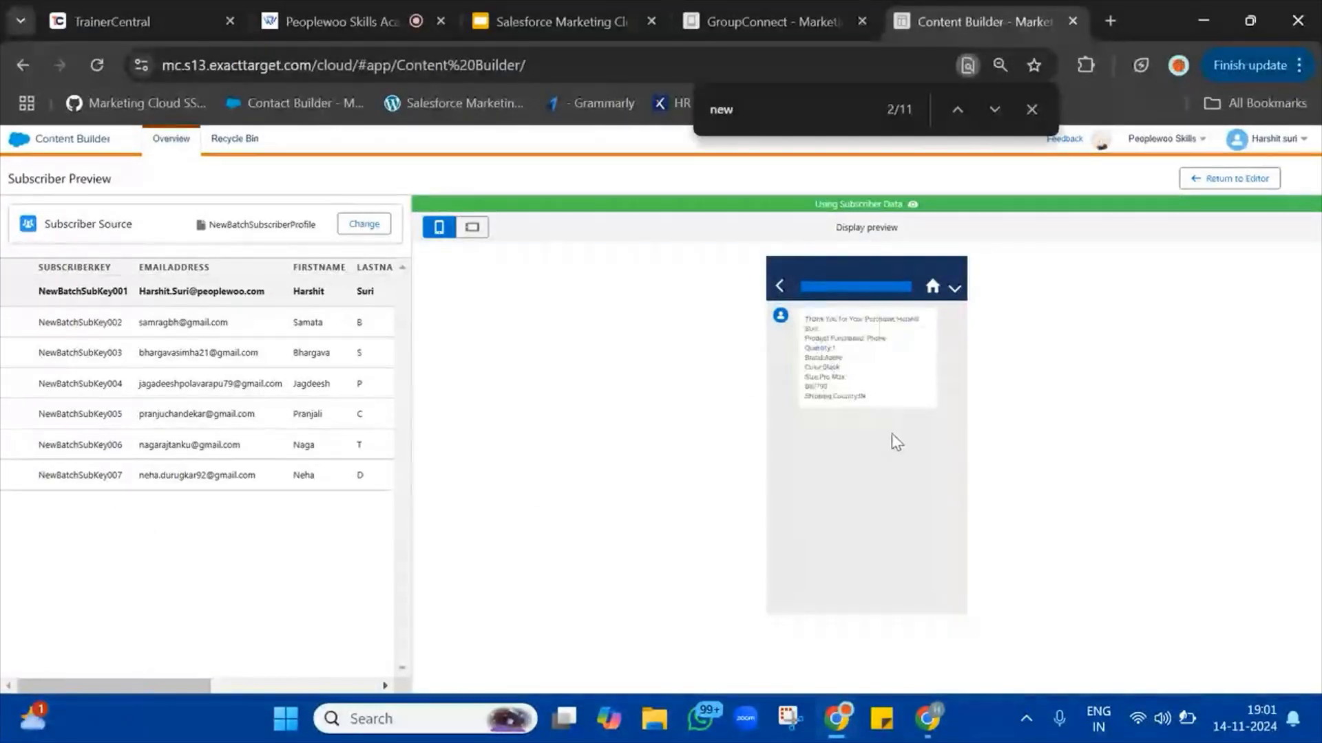
- Switch to the GroupConnect browser tab, start a new message and look at the account and send method setup
click(735, 8)
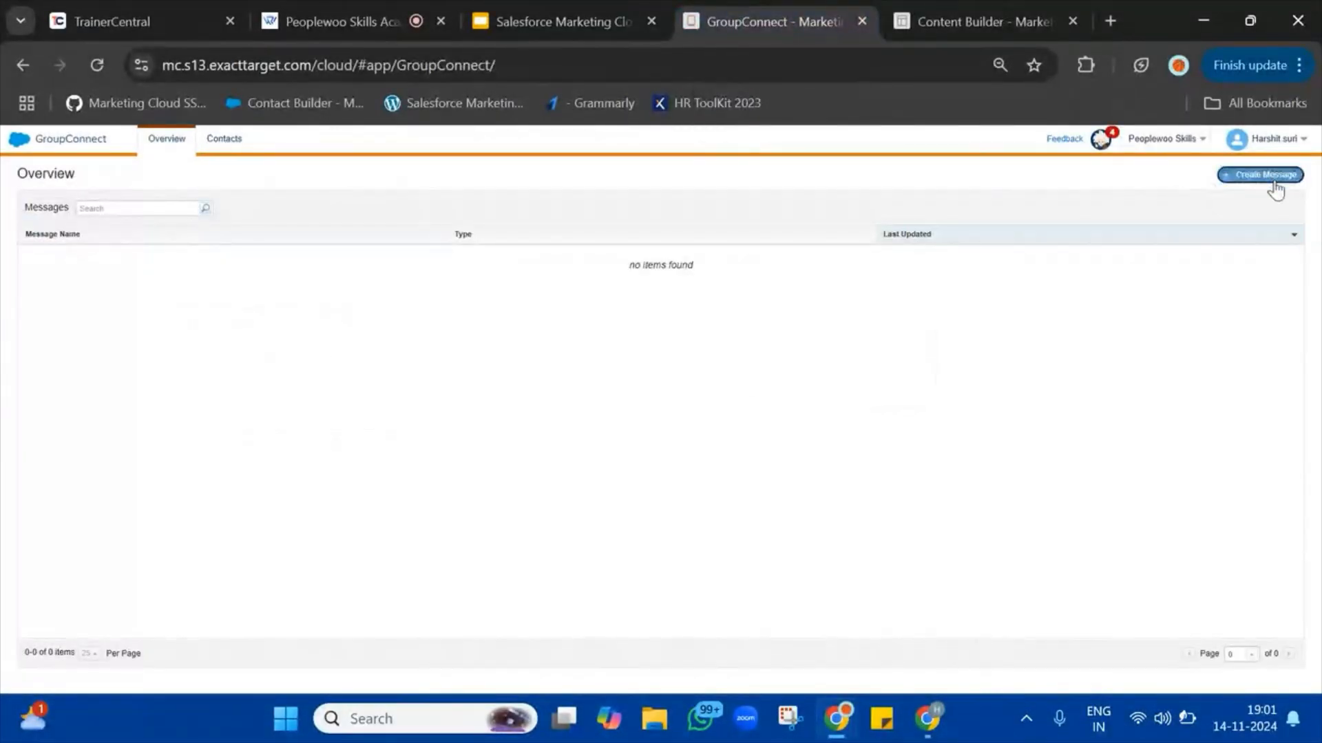
click(1273, 178)
click(168, 344)
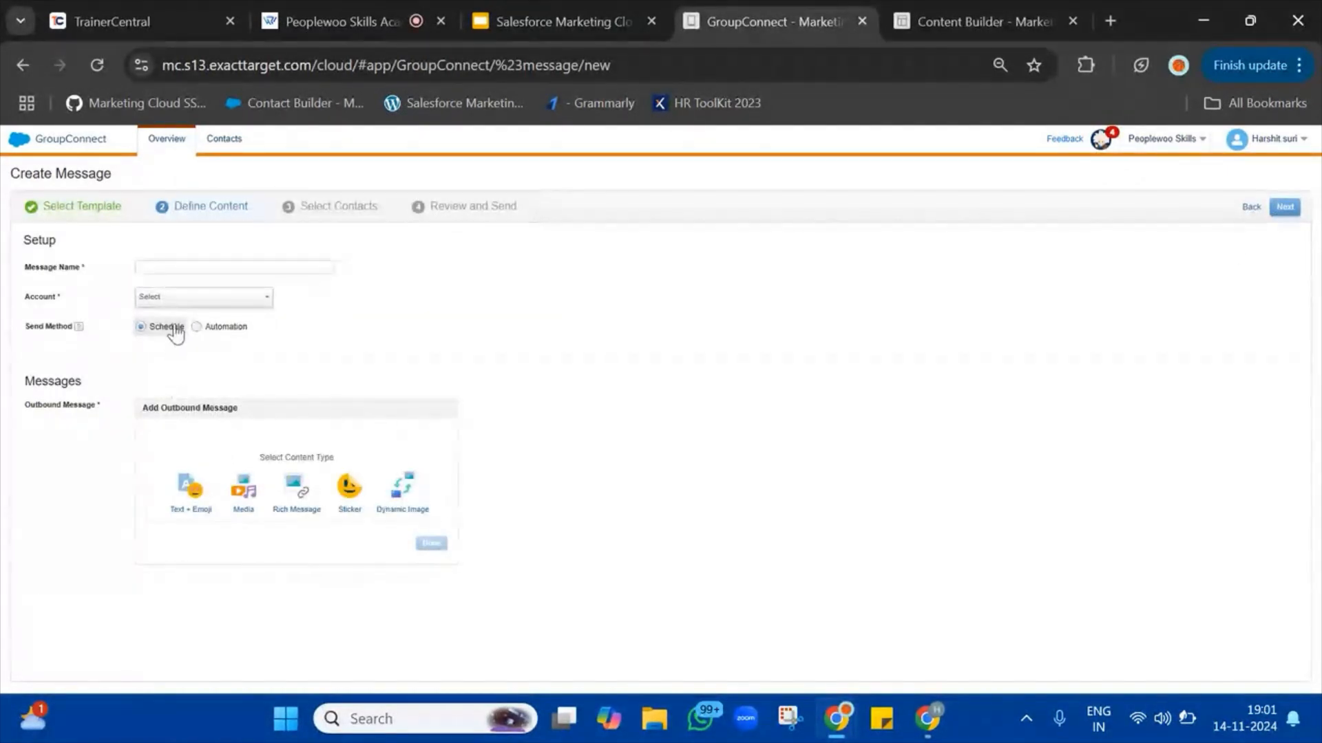
double_click(31, 297)
drag(31, 298, 192, 301)
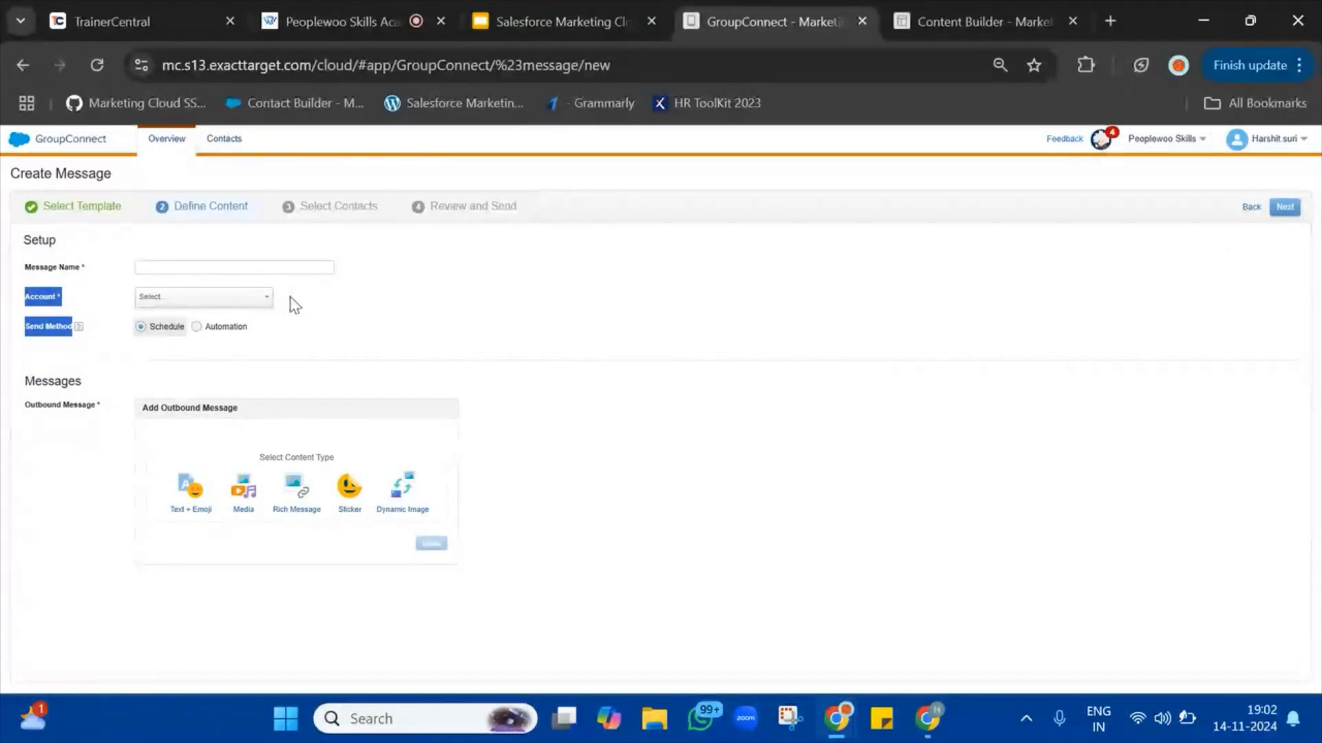
click(266, 304)
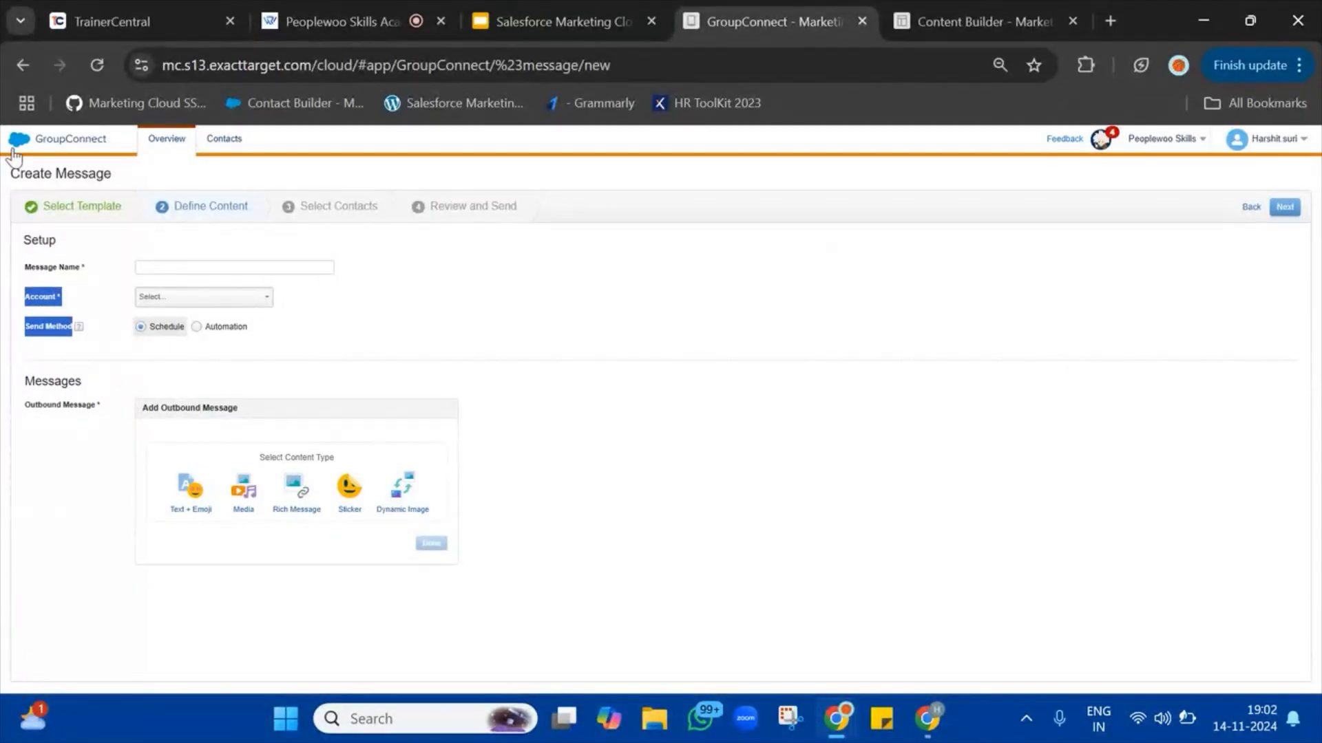
mouse_move(14, 146)
mouse_move(88, 214)
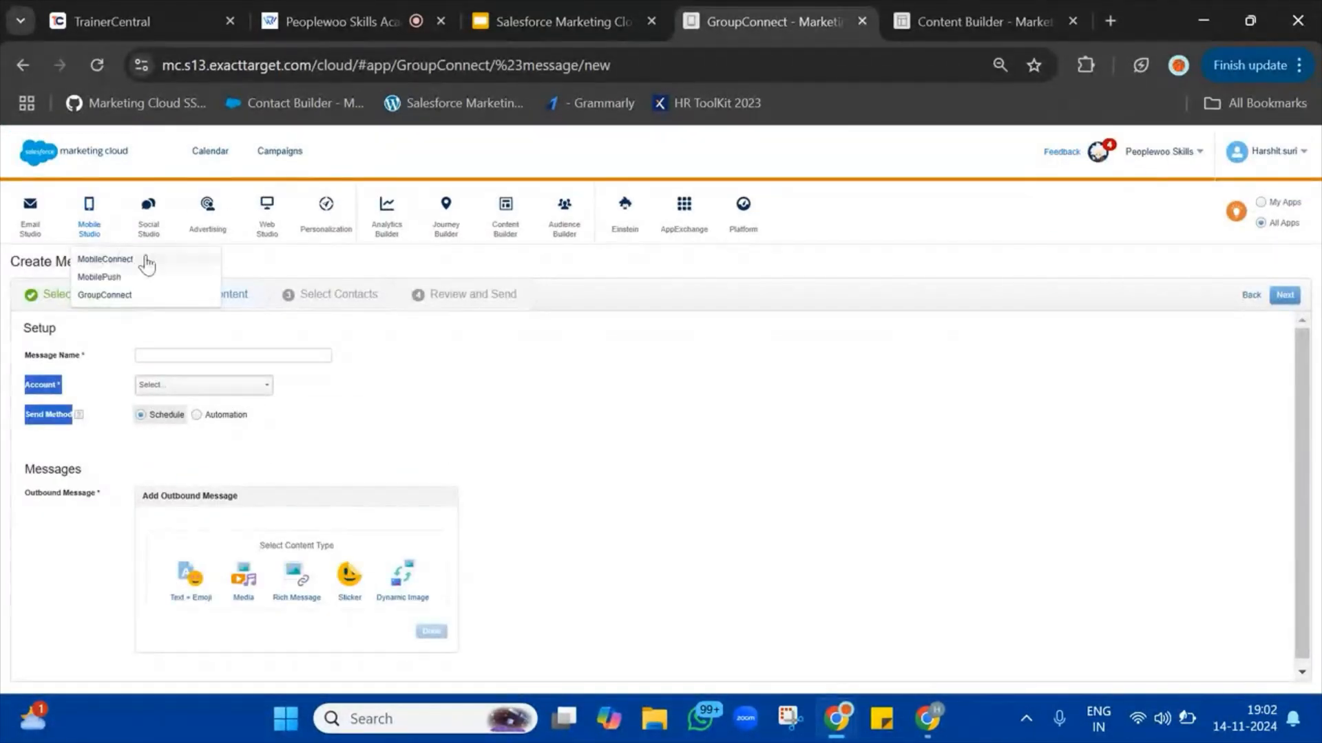
click(140, 313)
- Open Journey Builder in the Content Builder browser tab and create a new Multi-Step Journey
click(985, 22)
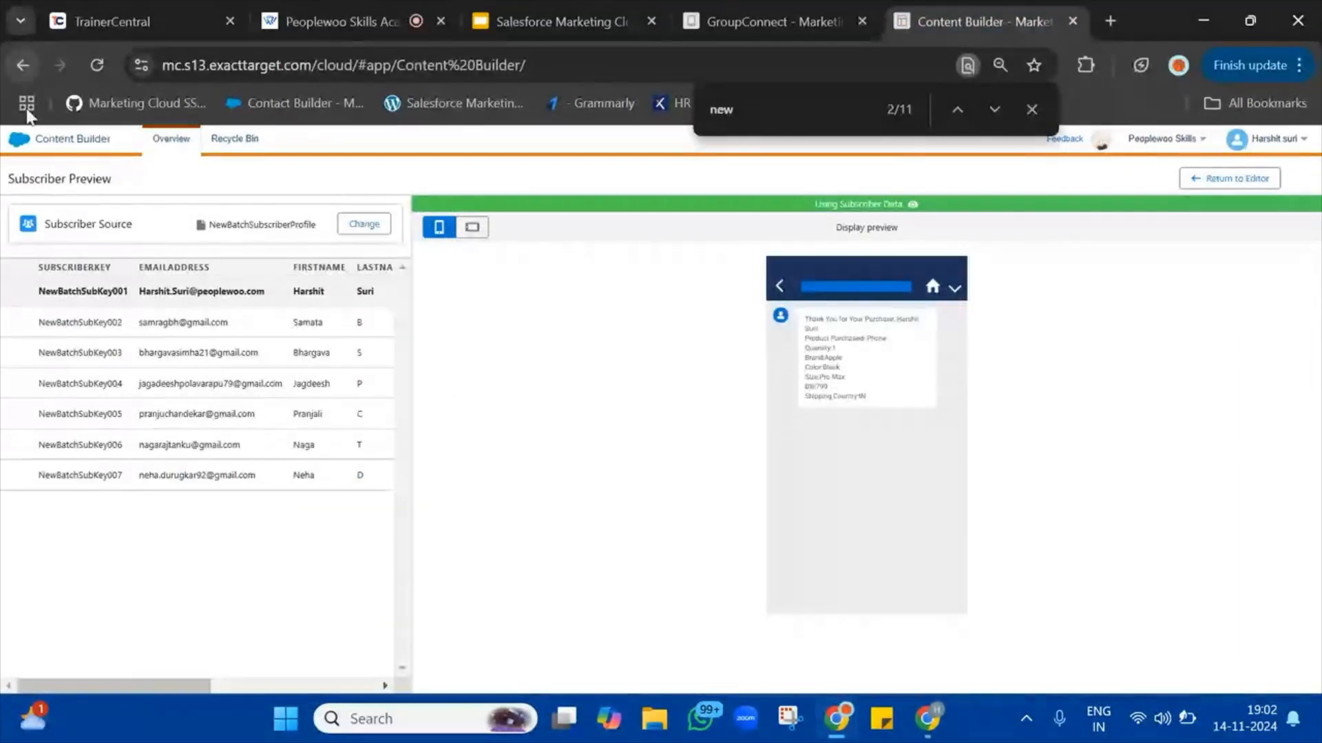
mouse_move(19, 141)
mouse_move(449, 219)
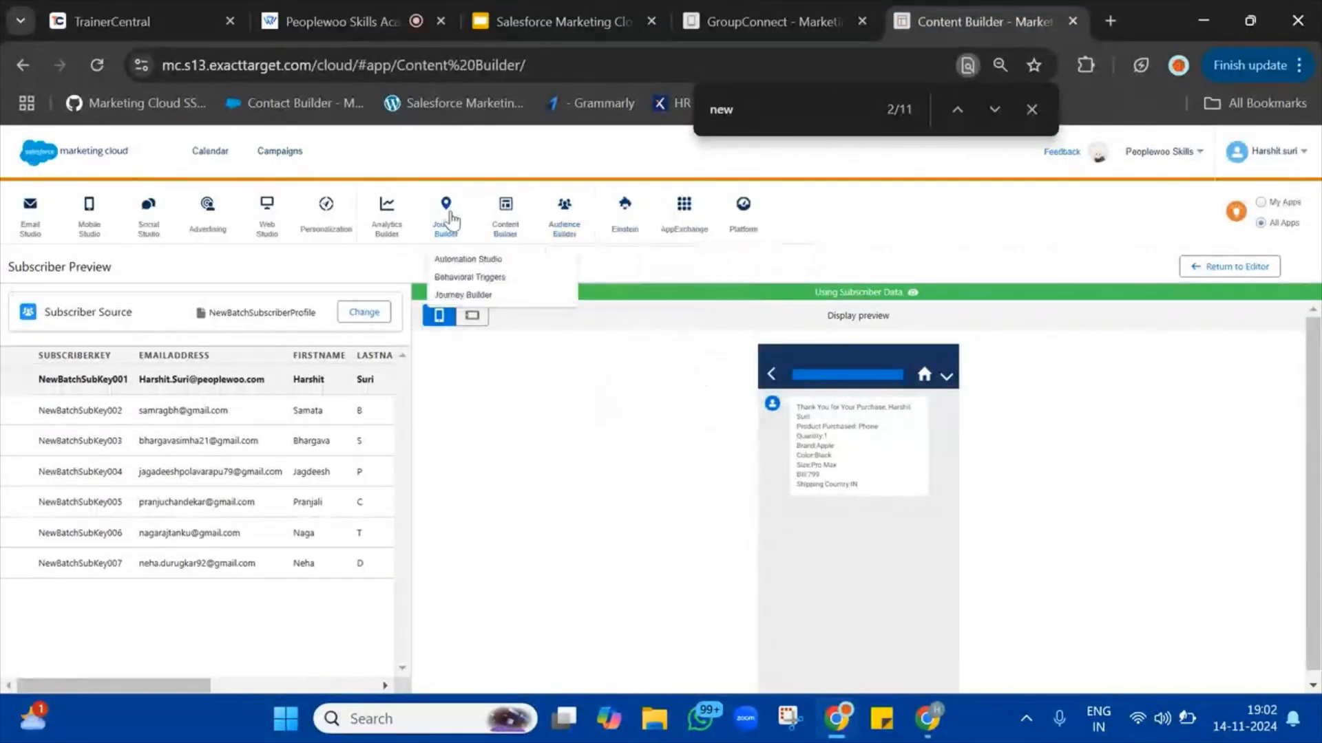
click(478, 294)
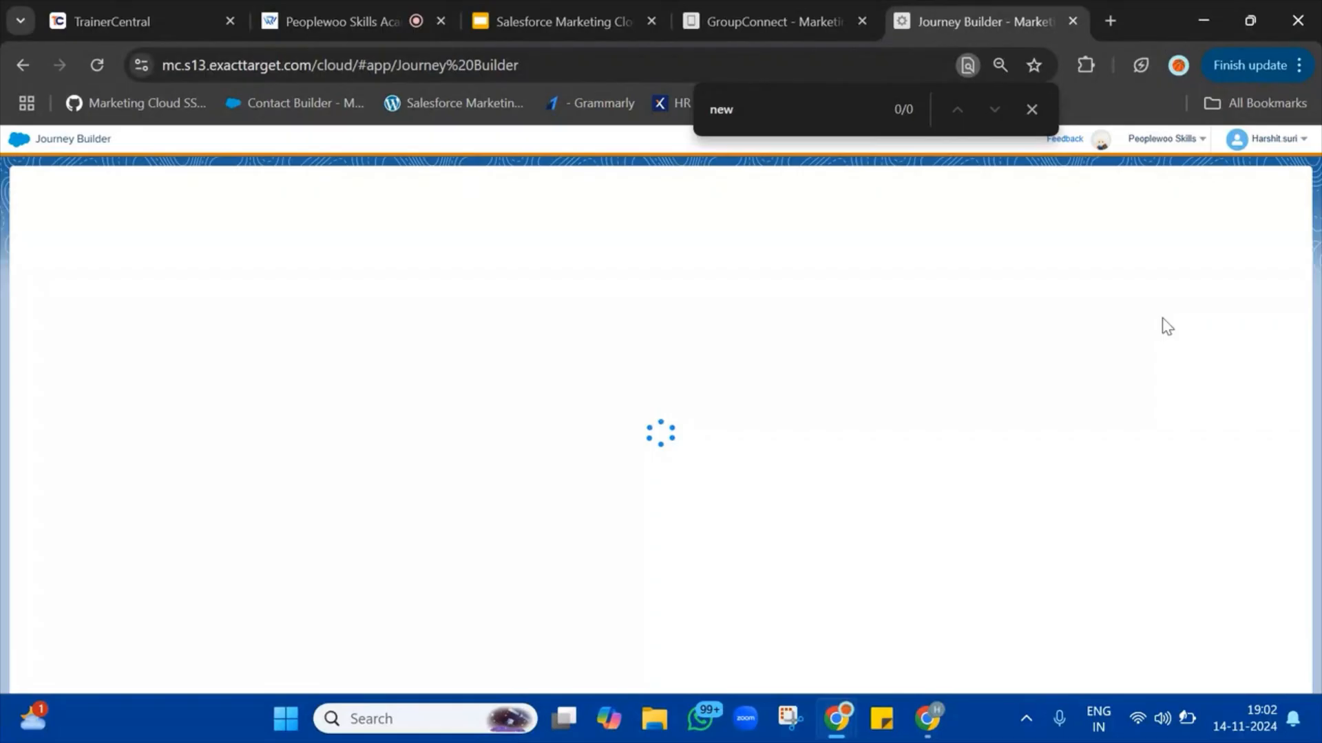
click(1030, 109)
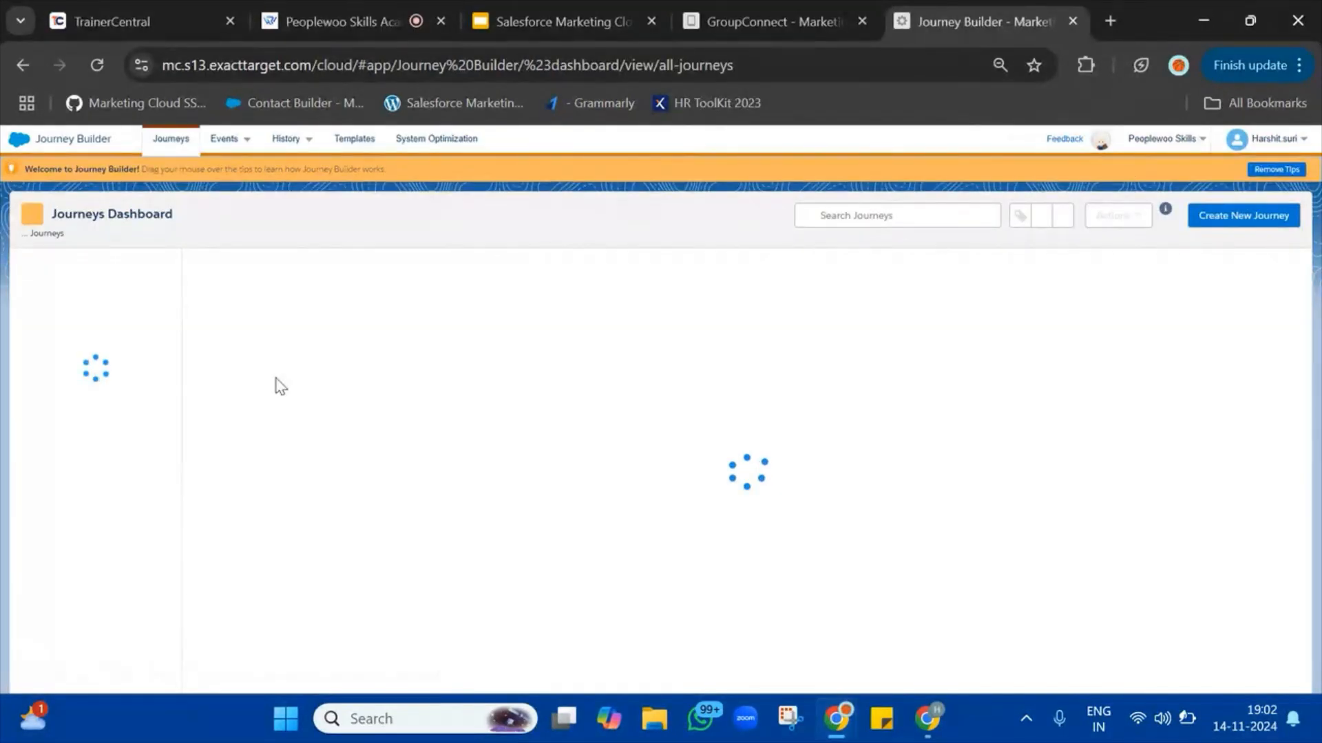
click(1255, 216)
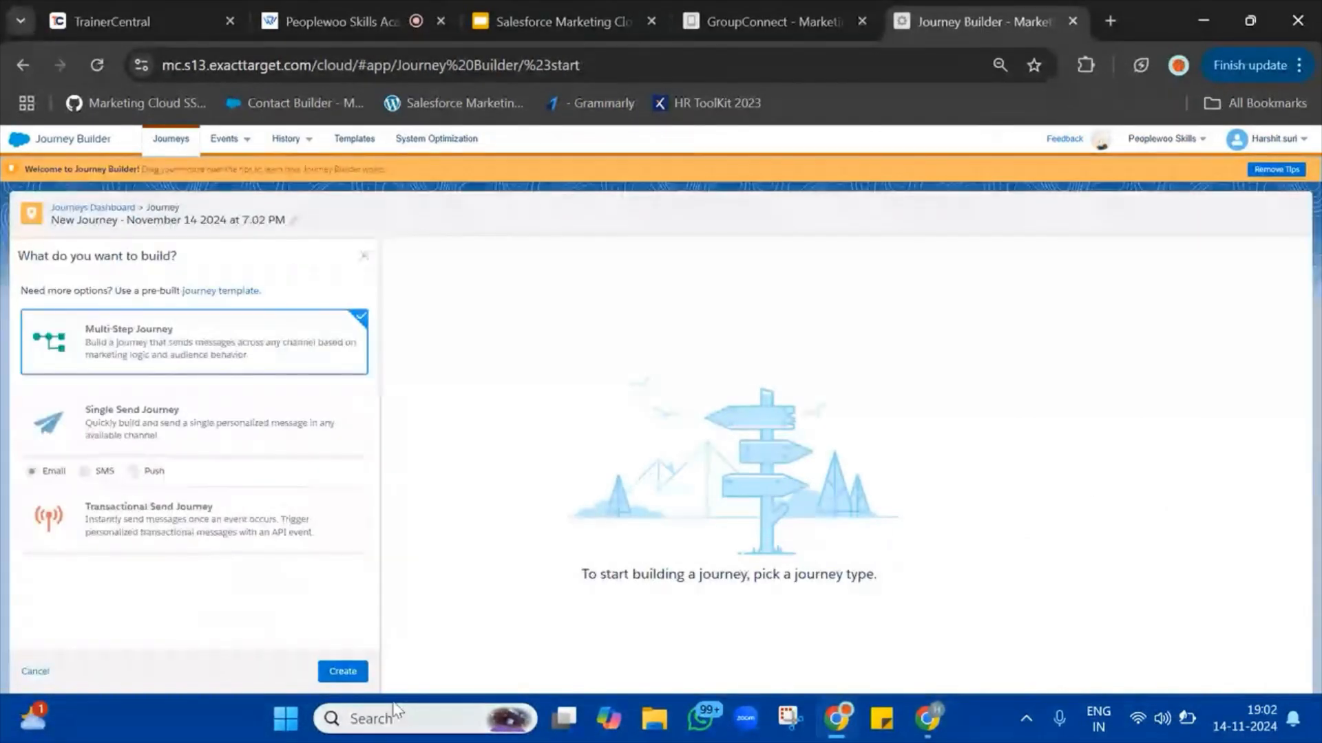
click(344, 673)
- Add a WhatsApp activity to the journey canvas, open its settings to read the feature notice, and close them
scroll(191, 448, down, 5)
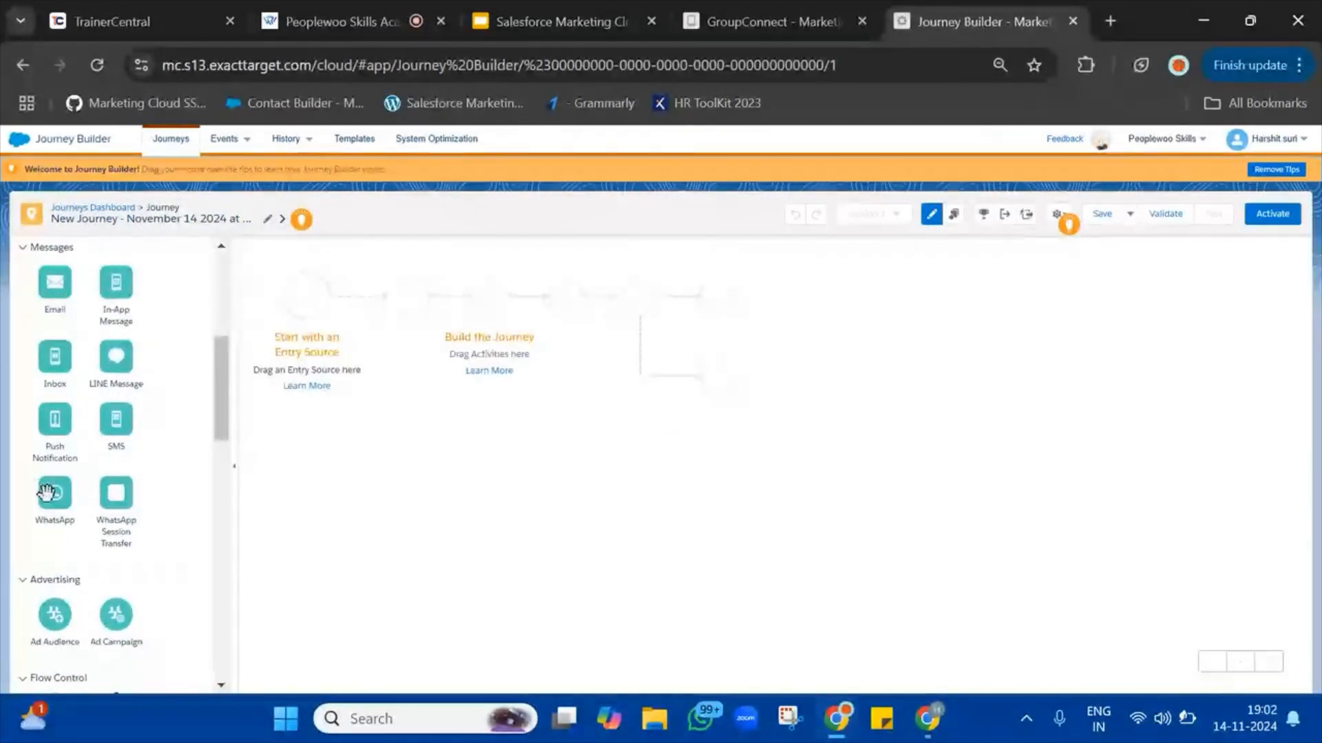
drag(45, 491, 360, 297)
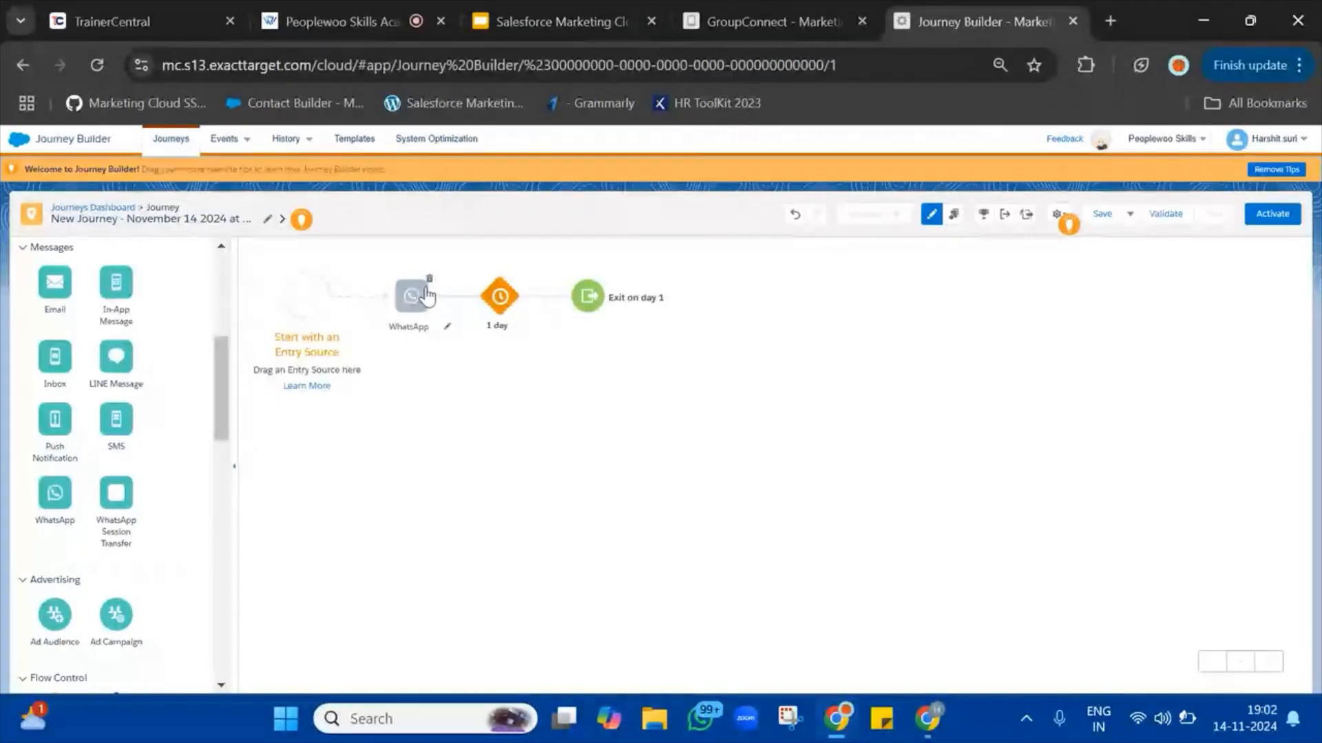
click(427, 295)
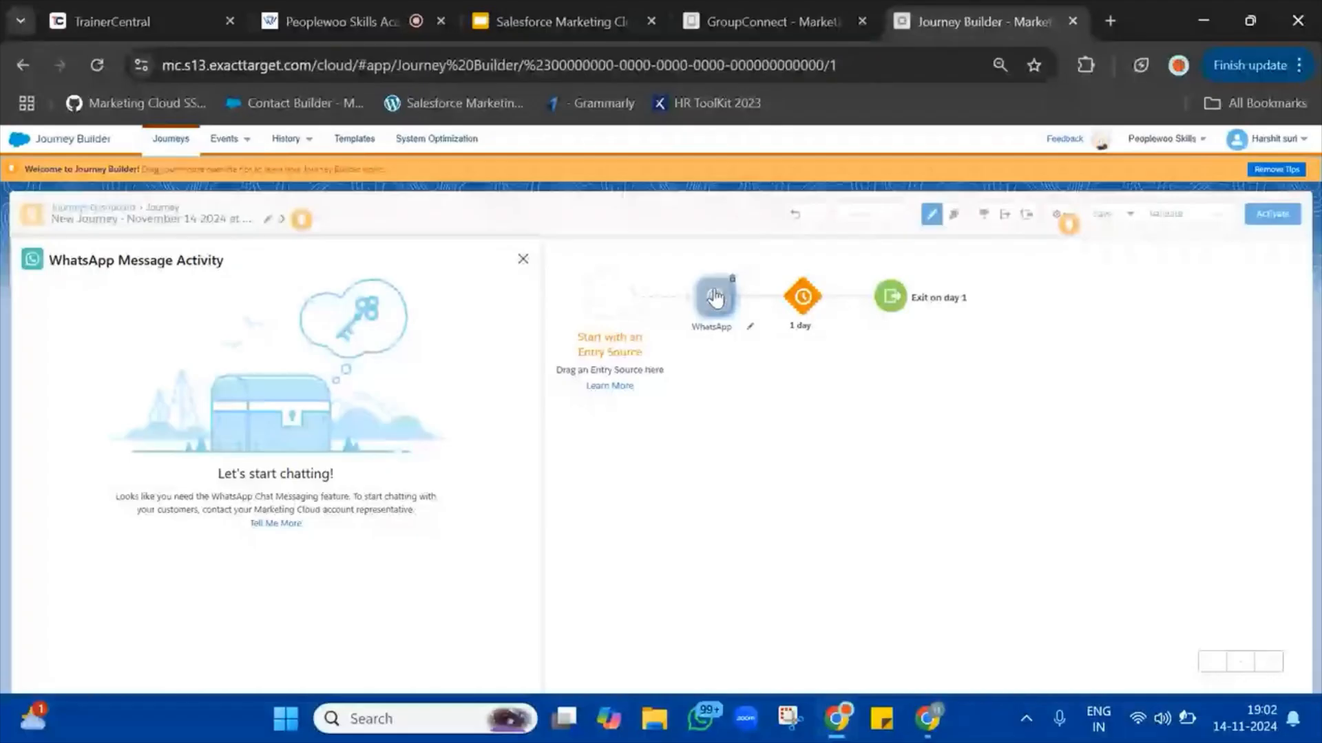
drag(116, 497, 428, 516)
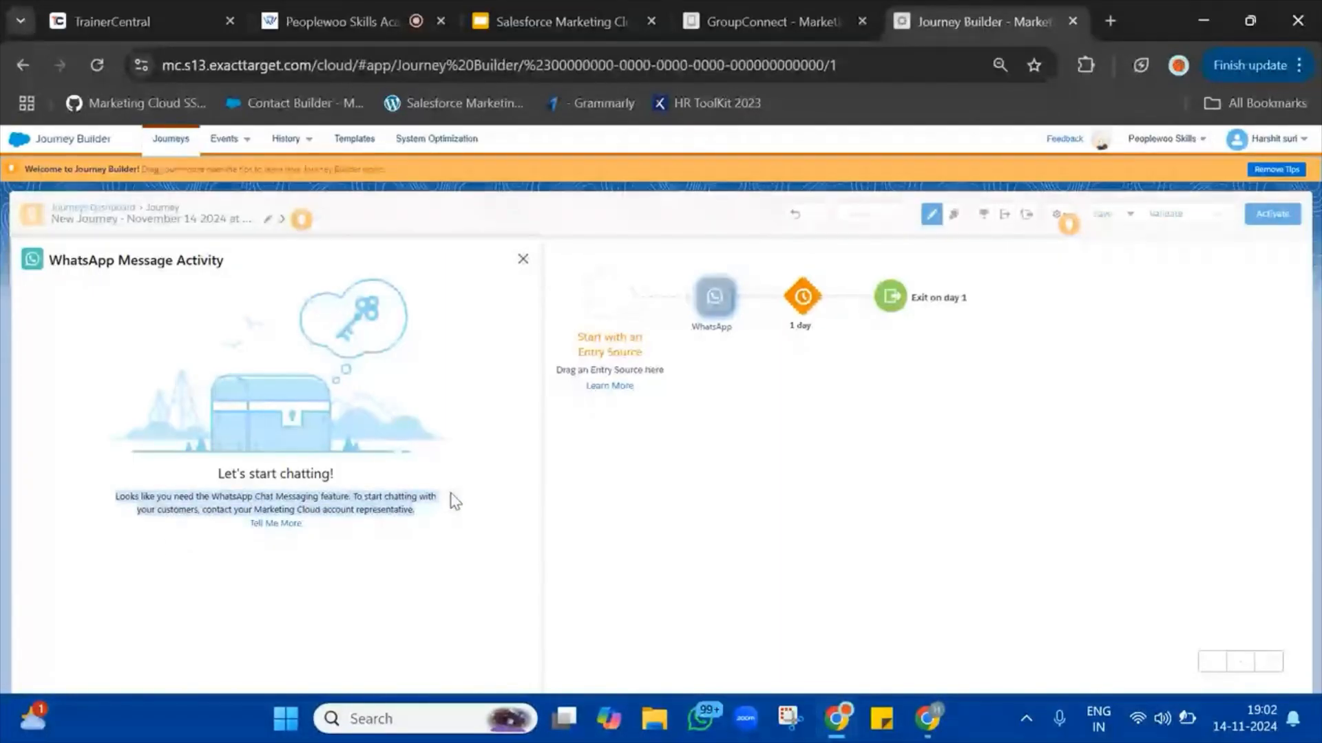
click(523, 259)
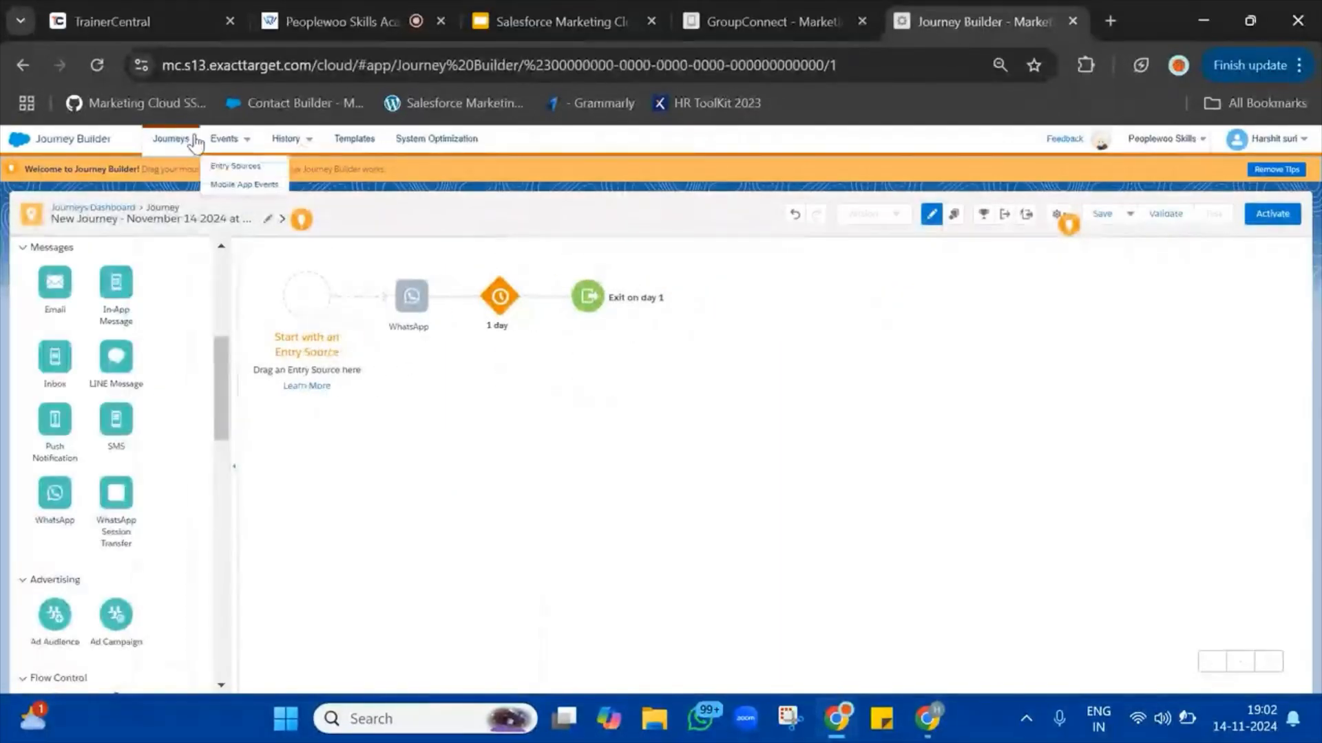
- Examine the Mobile Studio apps and the entry sources, message activities and flow controls available for the journey
mouse_move(31, 135)
mouse_move(96, 212)
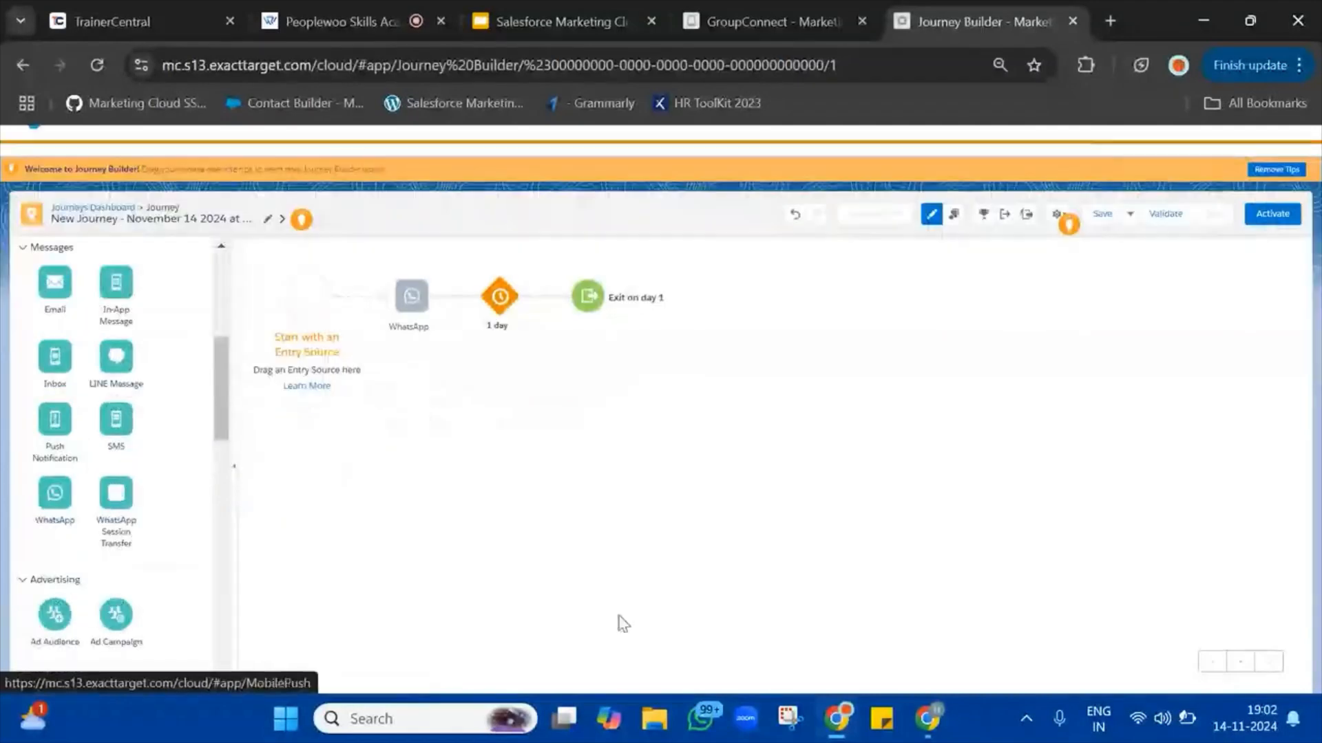
mouse_move(411, 311)
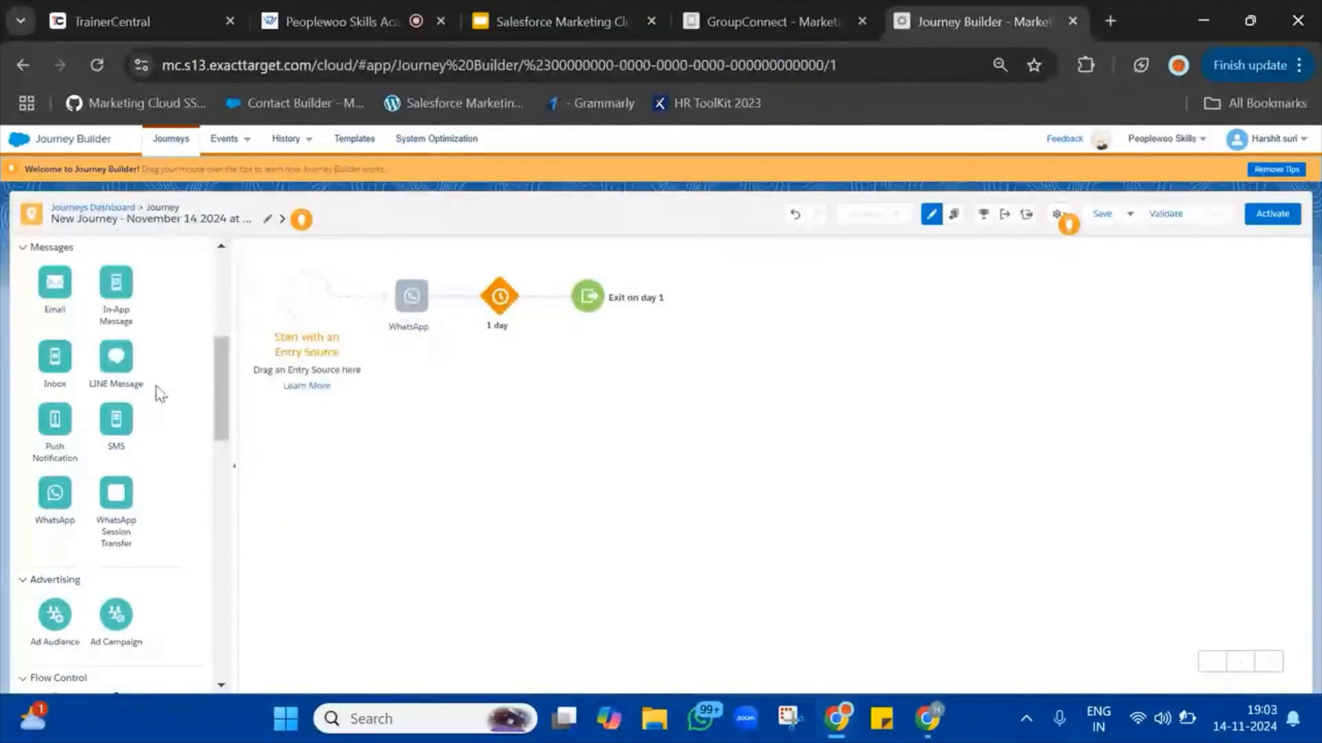
scroll(152, 401, up, 1)
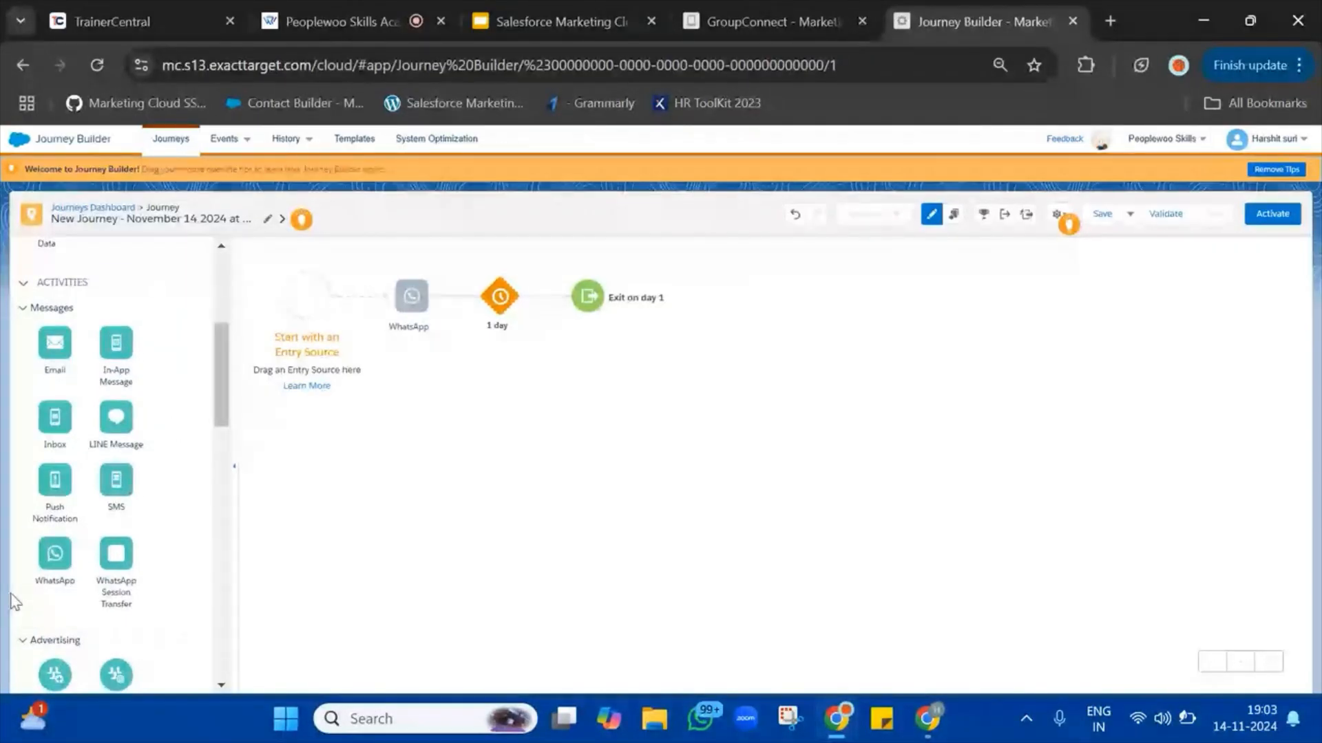
scroll(14, 602, down, 5)
scroll(14, 602, up, 3)
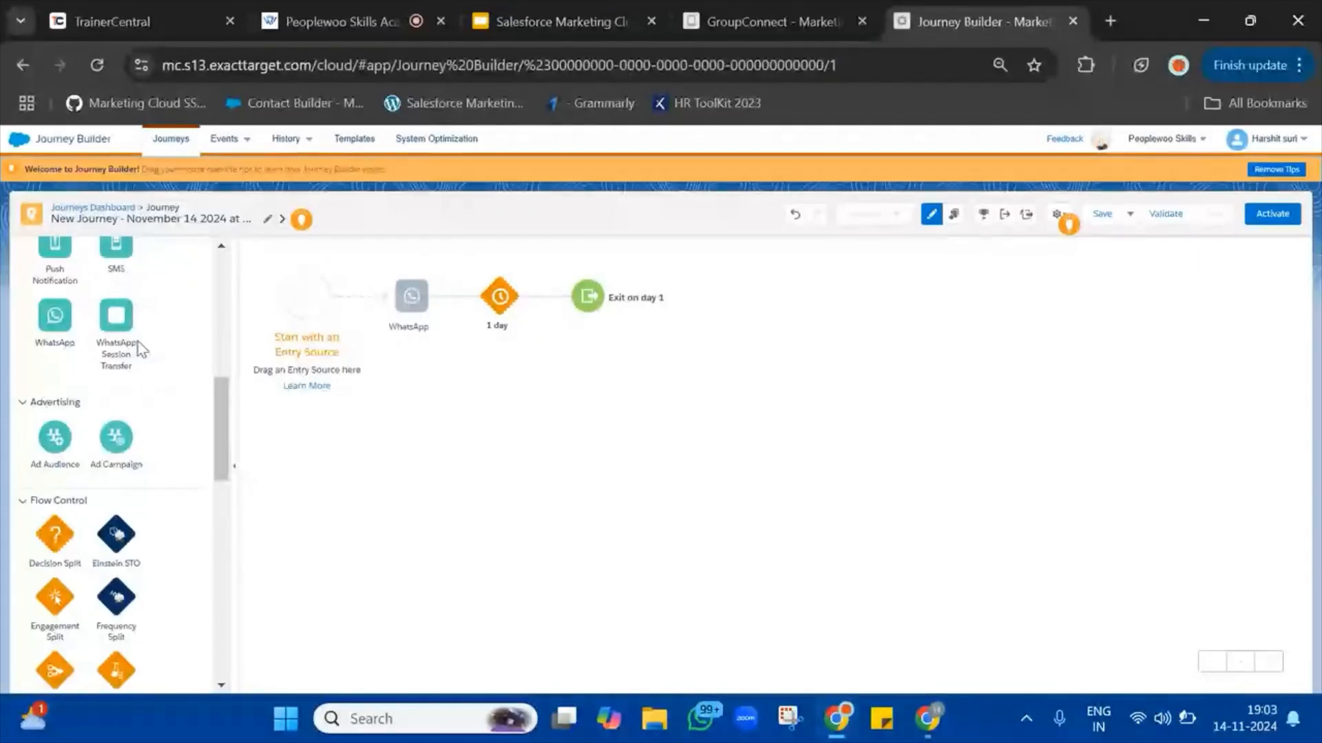
click(281, 303)
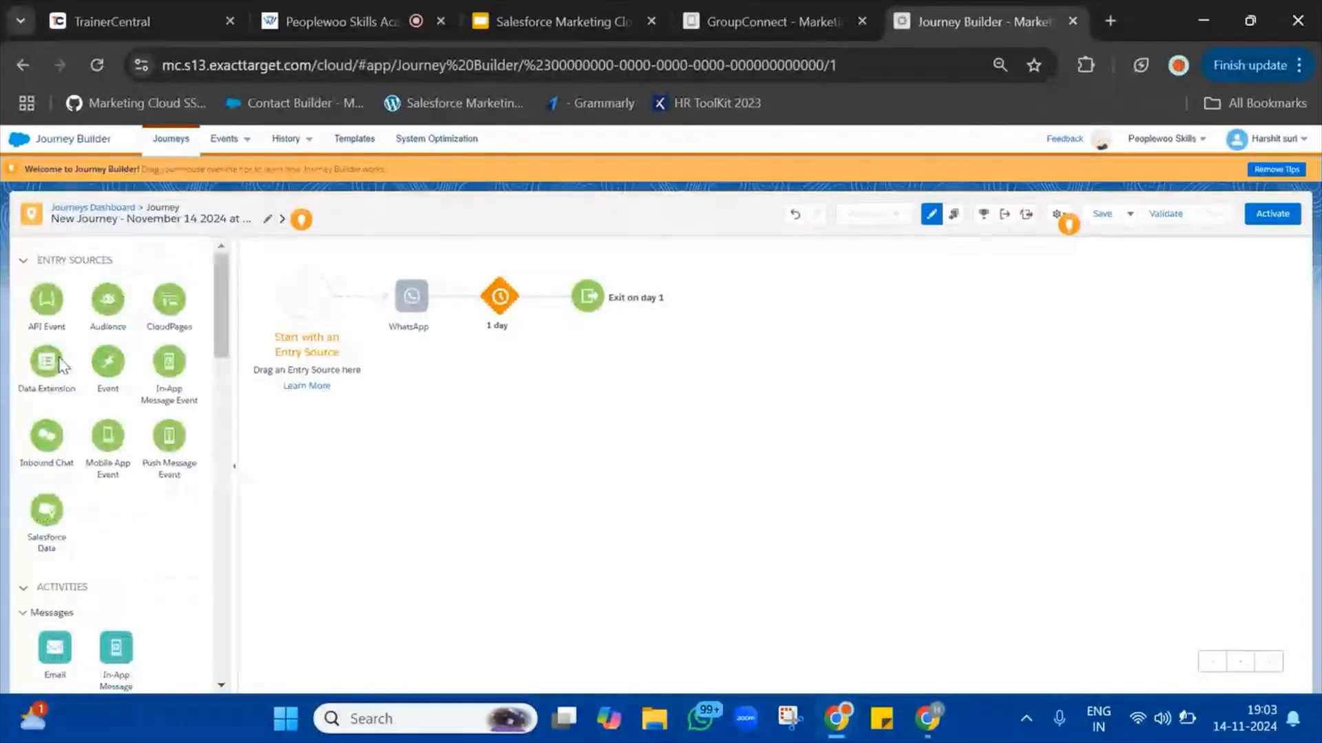
scroll(64, 596, down, 5)
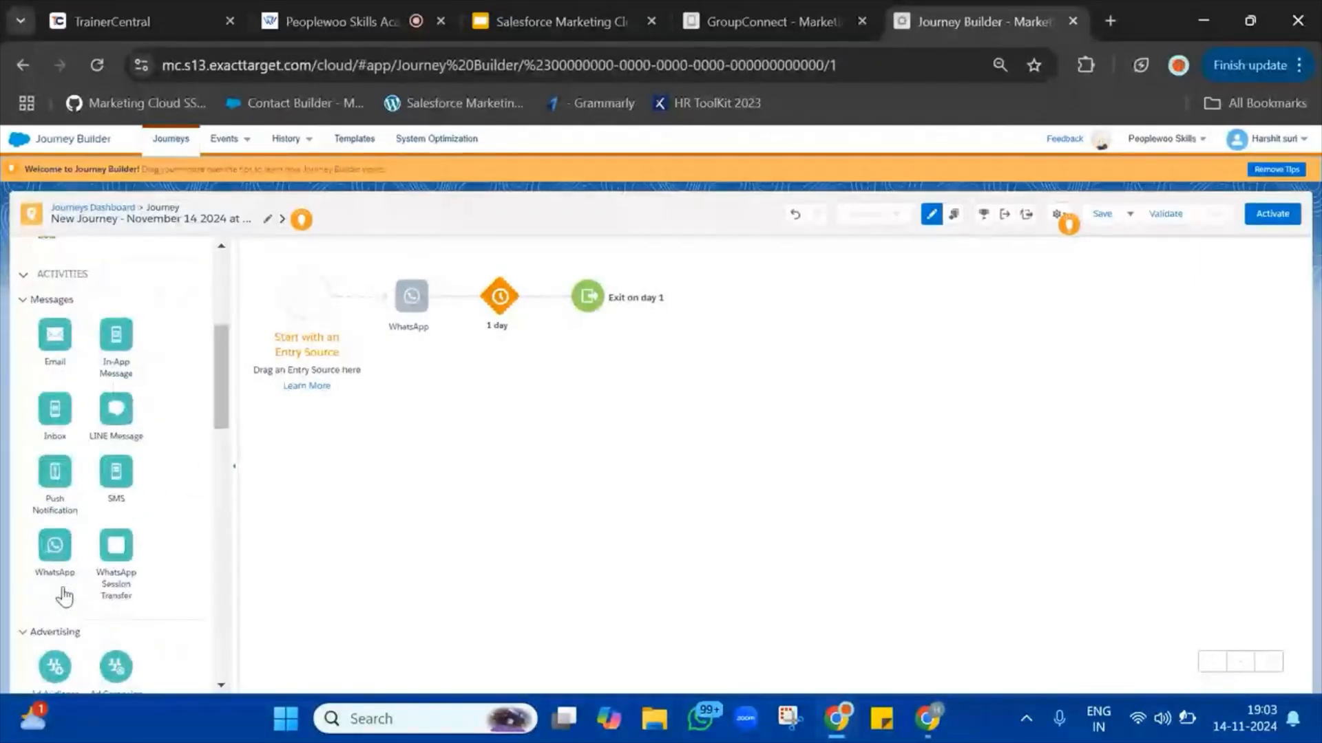
scroll(64, 596, down, 3)
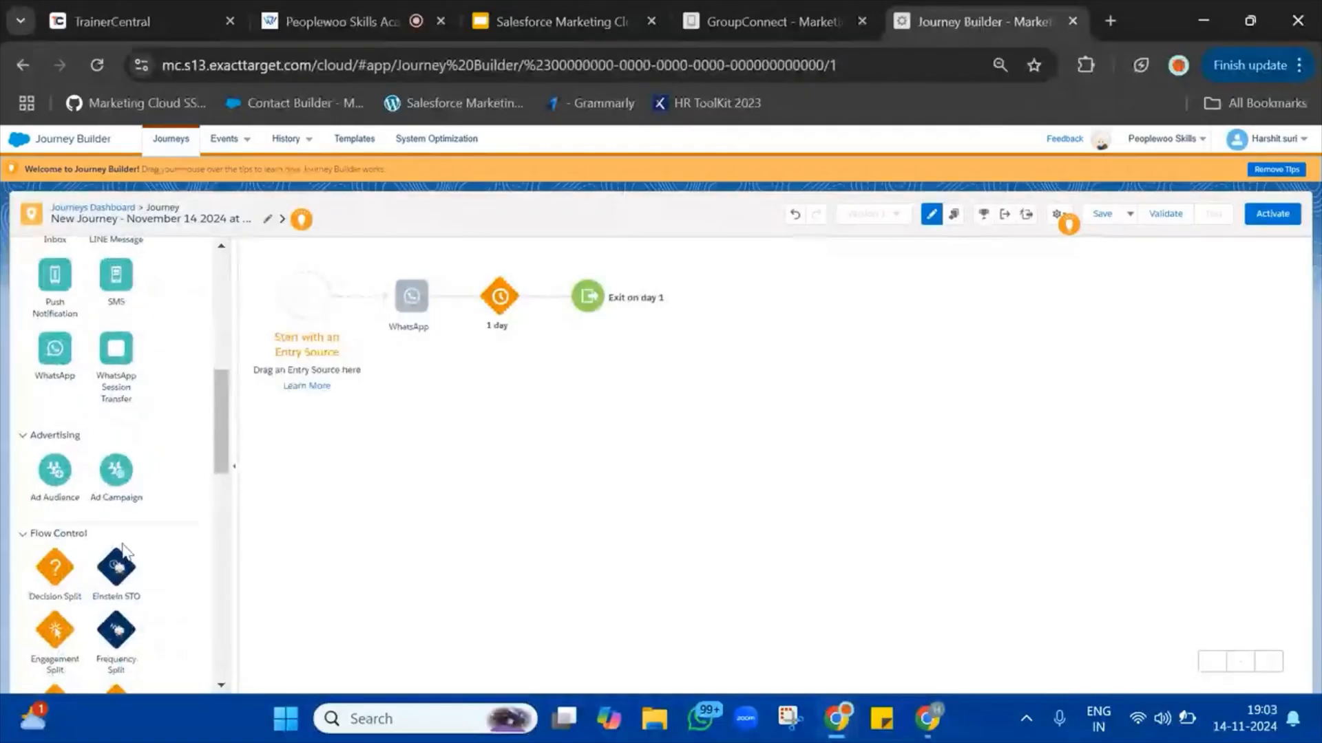
- Switch to the GroupConnect browser tab and leave the unfinished message for the Marketing Cloud dashboard
click(784, 1)
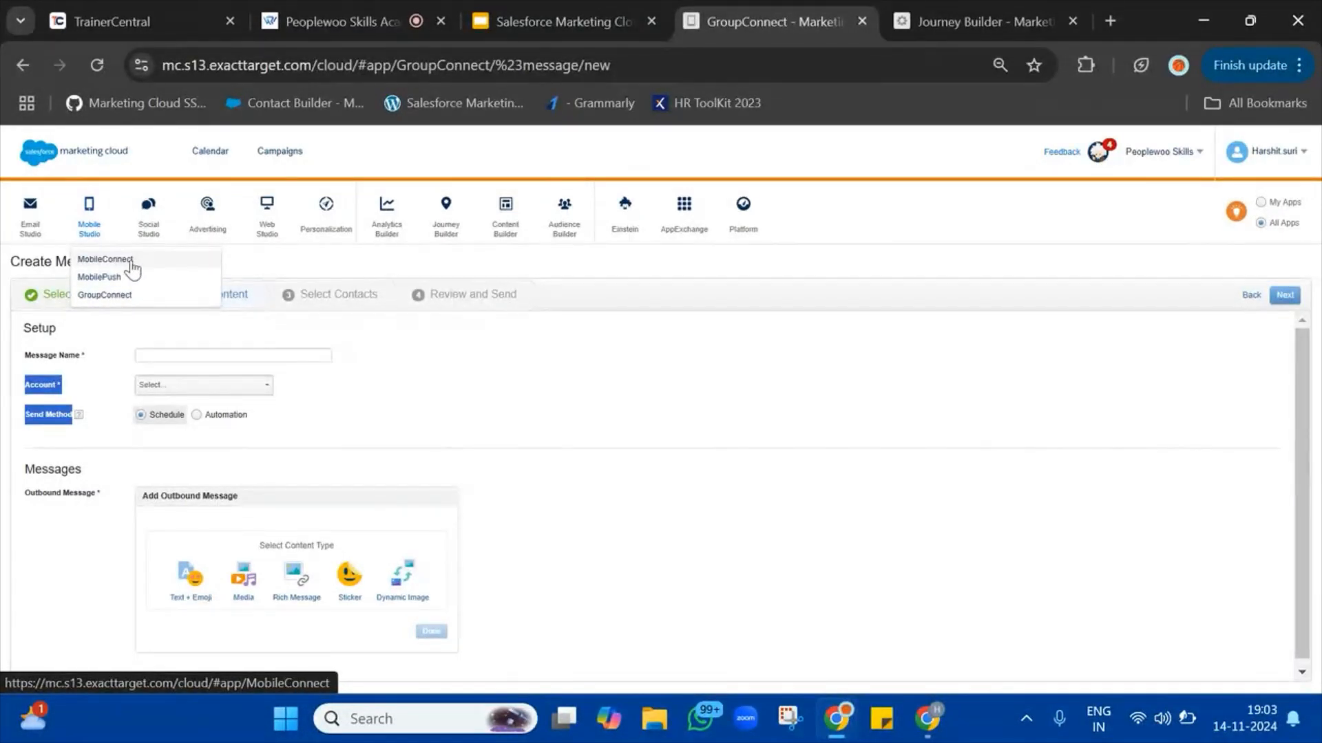
click(40, 153)
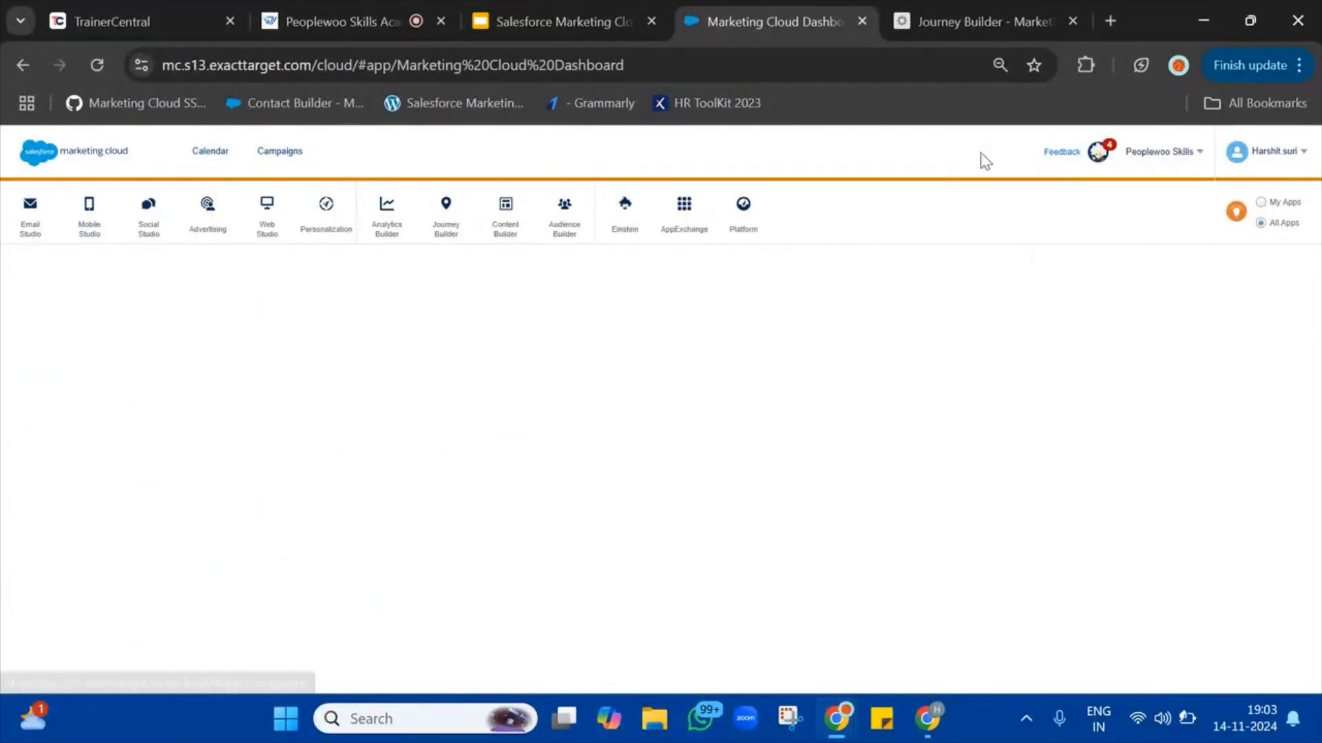
mouse_move(1191, 157)
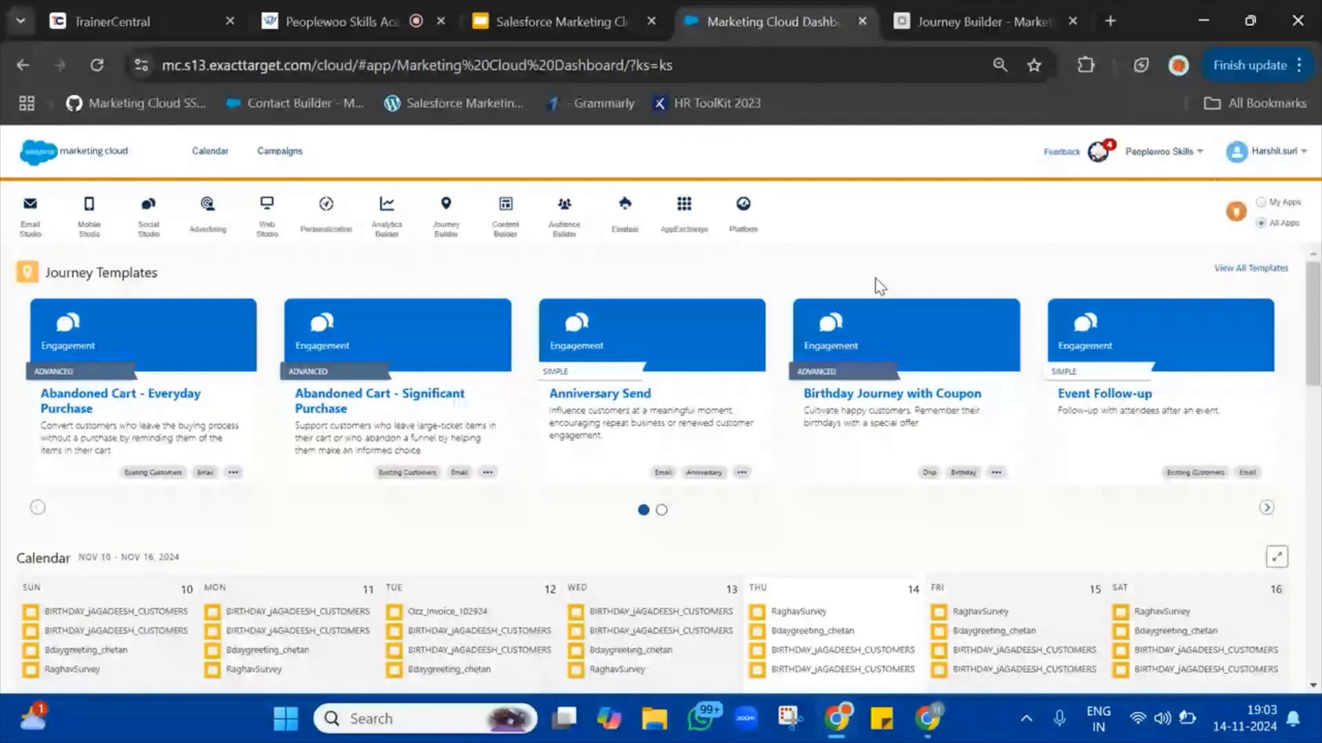
- Switch to the TrainerCentral session tab and open the chat to read the attendees' unread messages
click(411, 9)
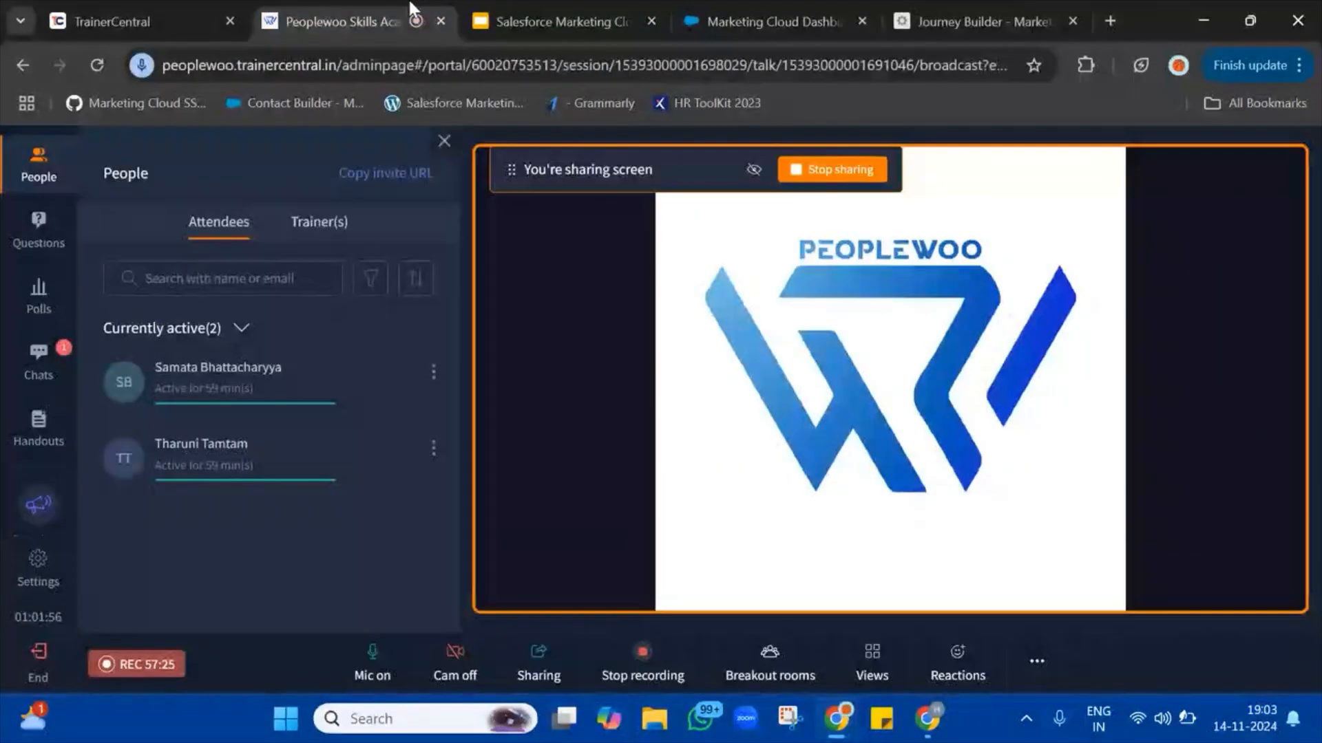
click(40, 365)
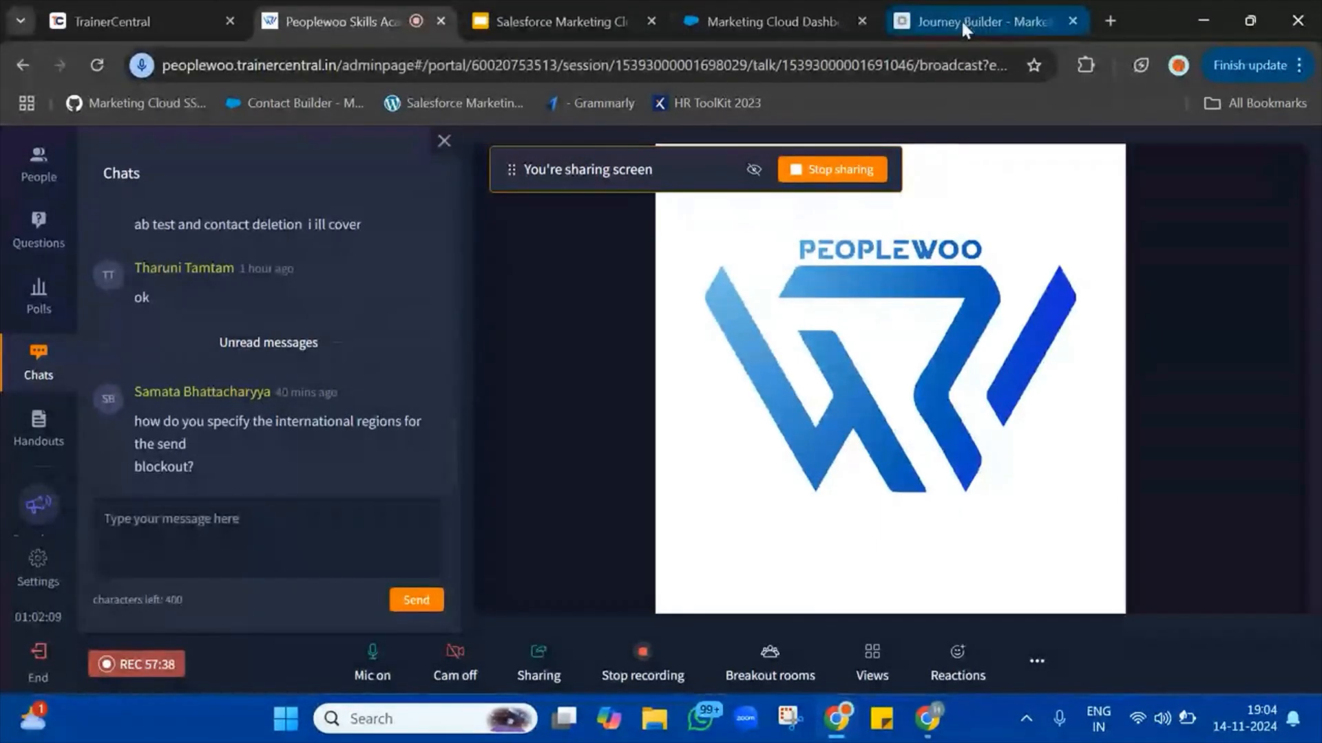
- Highlight the chat question about international regions for the send blockout, and return from the Journey Builder tab to the Marketing Cloud dashboard
triple_click(230, 423)
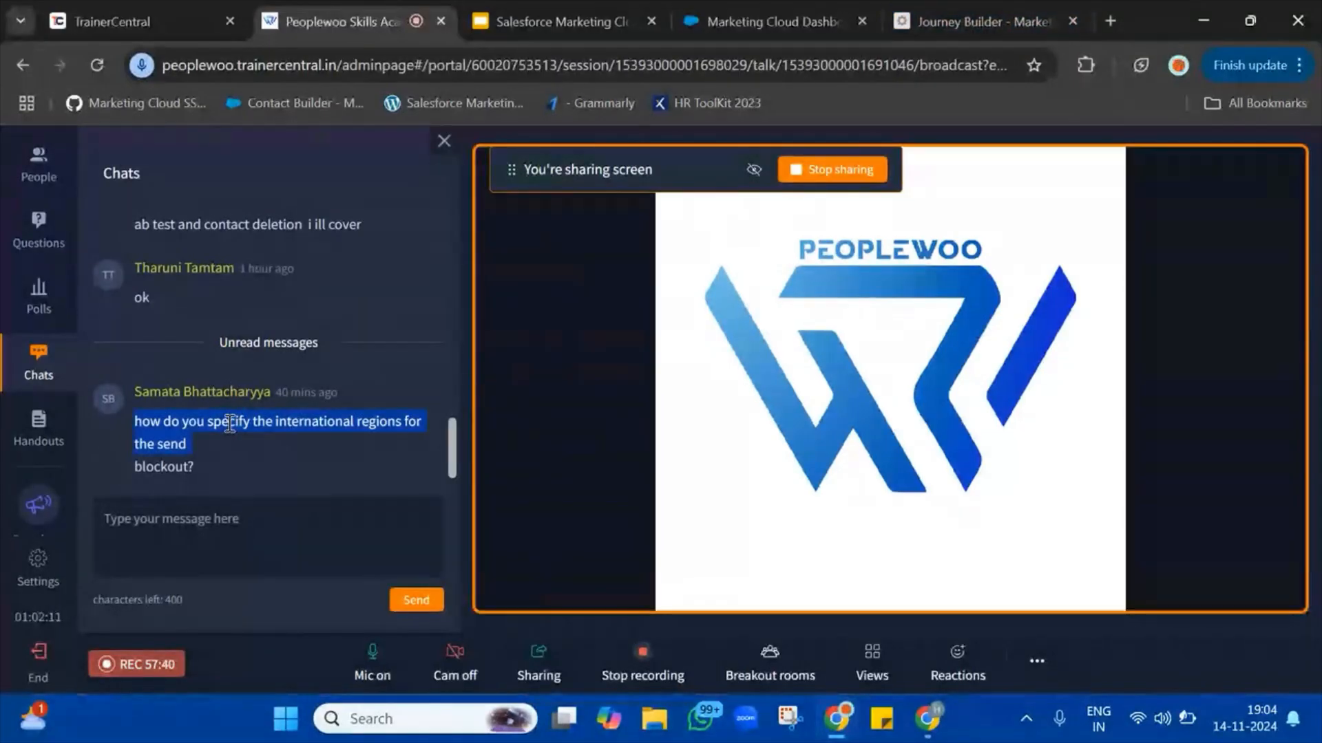
click(974, 16)
mouse_move(1180, 133)
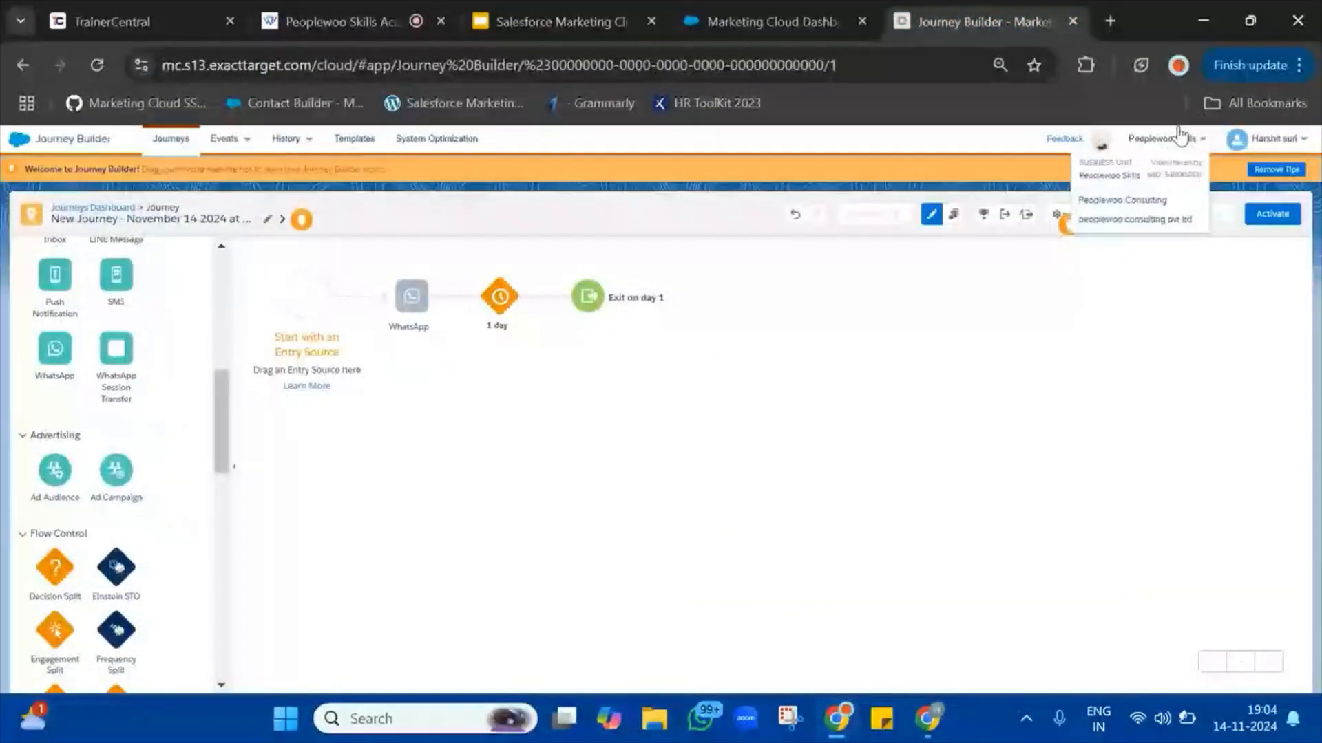
click(12, 138)
mouse_move(1180, 153)
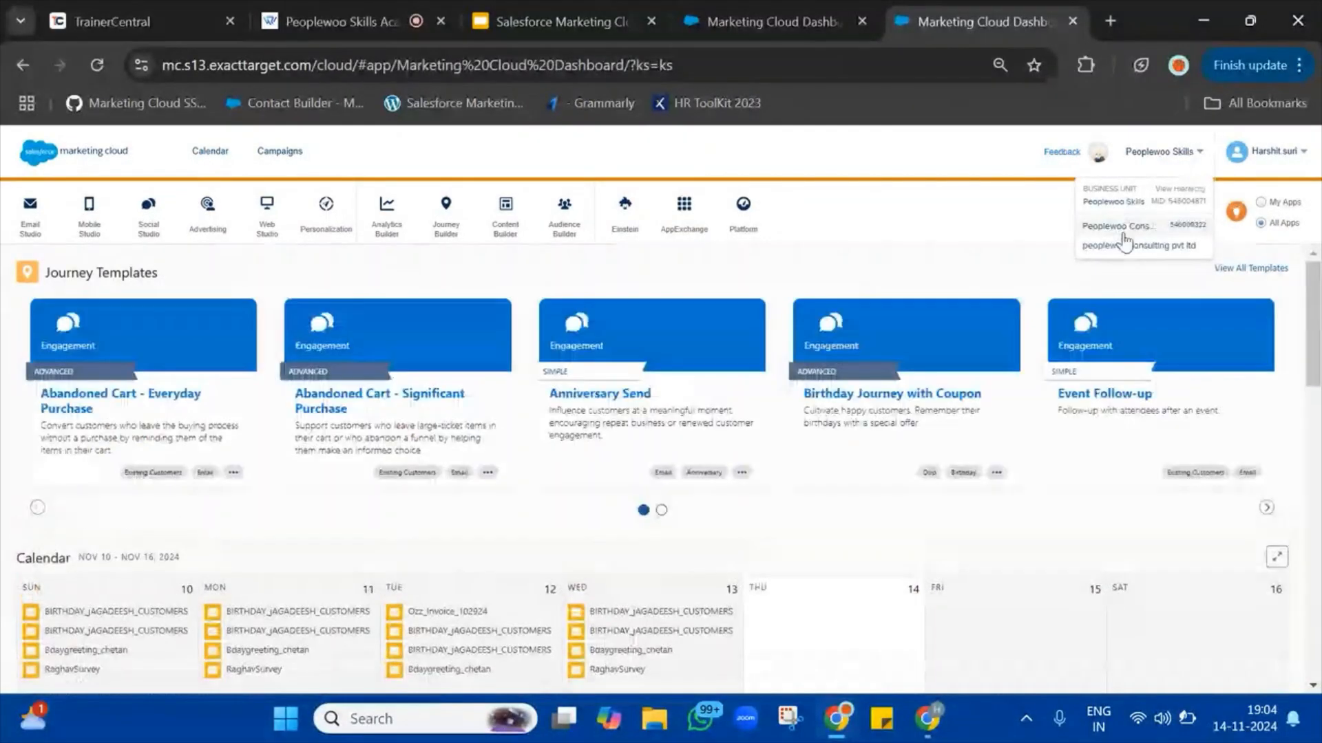
- Open Marketing Cloud Setup and bring up the list of available business units
mouse_move(1236, 151)
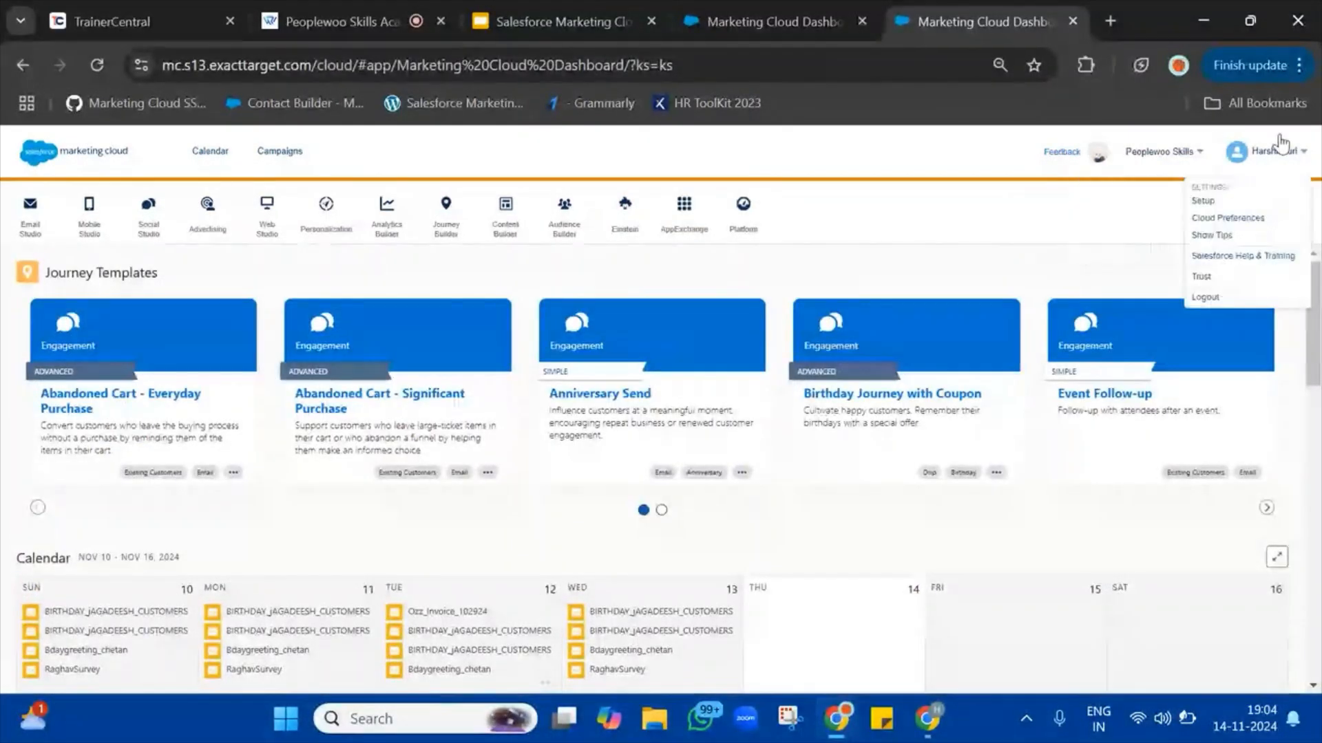
click(1202, 201)
mouse_move(1160, 154)
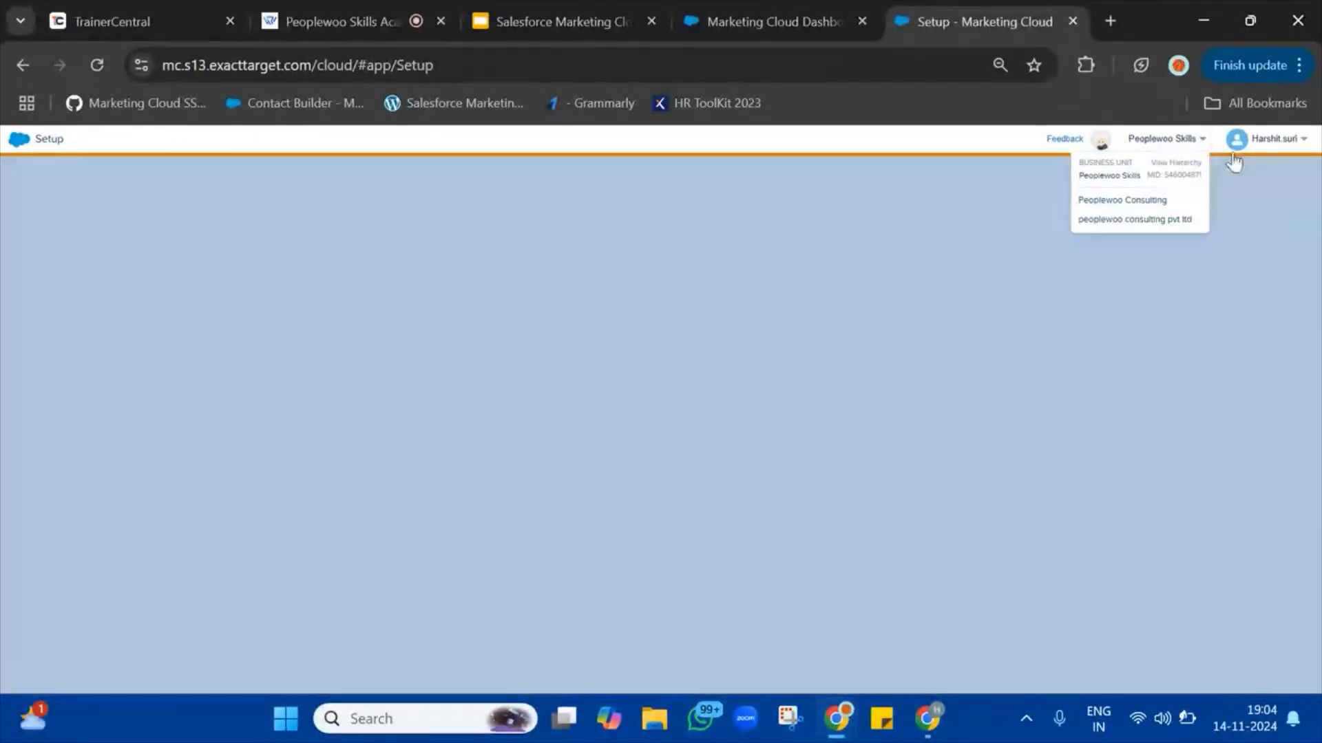
mouse_move(1294, 152)
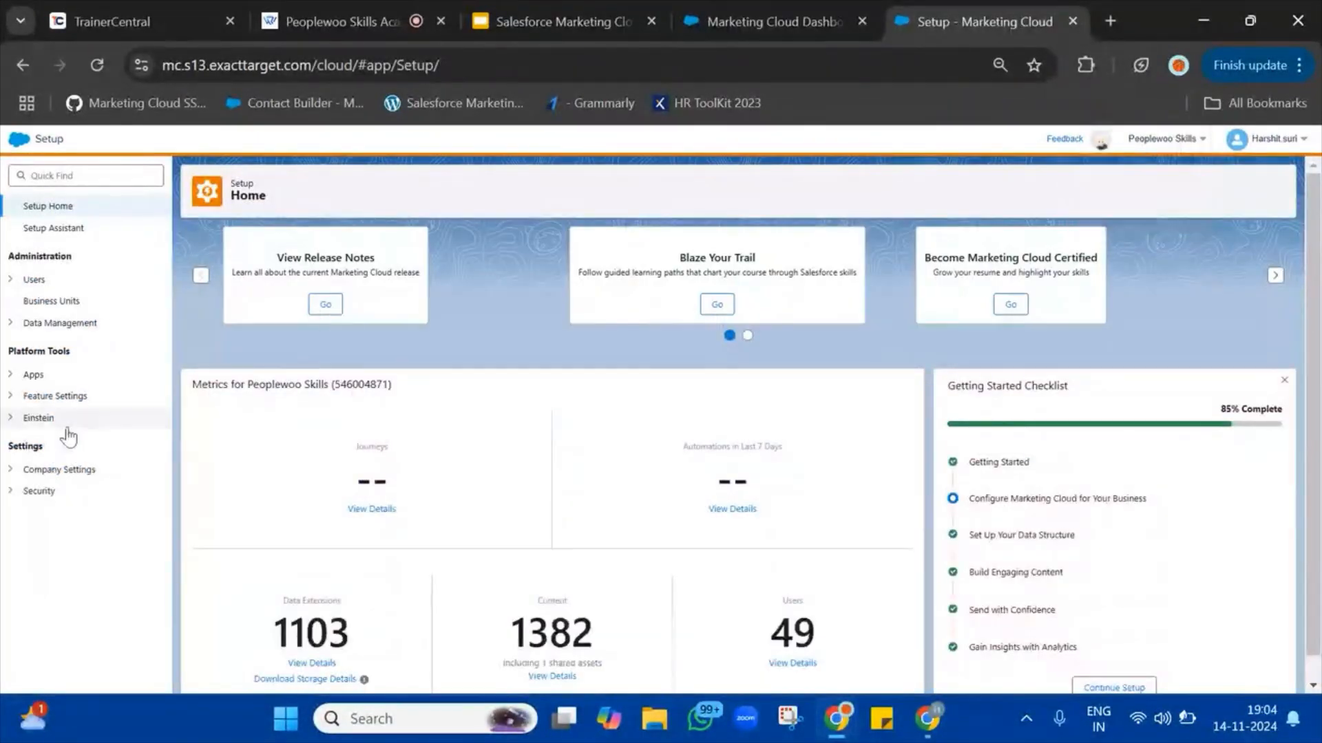
- Open Account Settings under Company Settings and highlight the business unit's time zone in General Settings
click(10, 475)
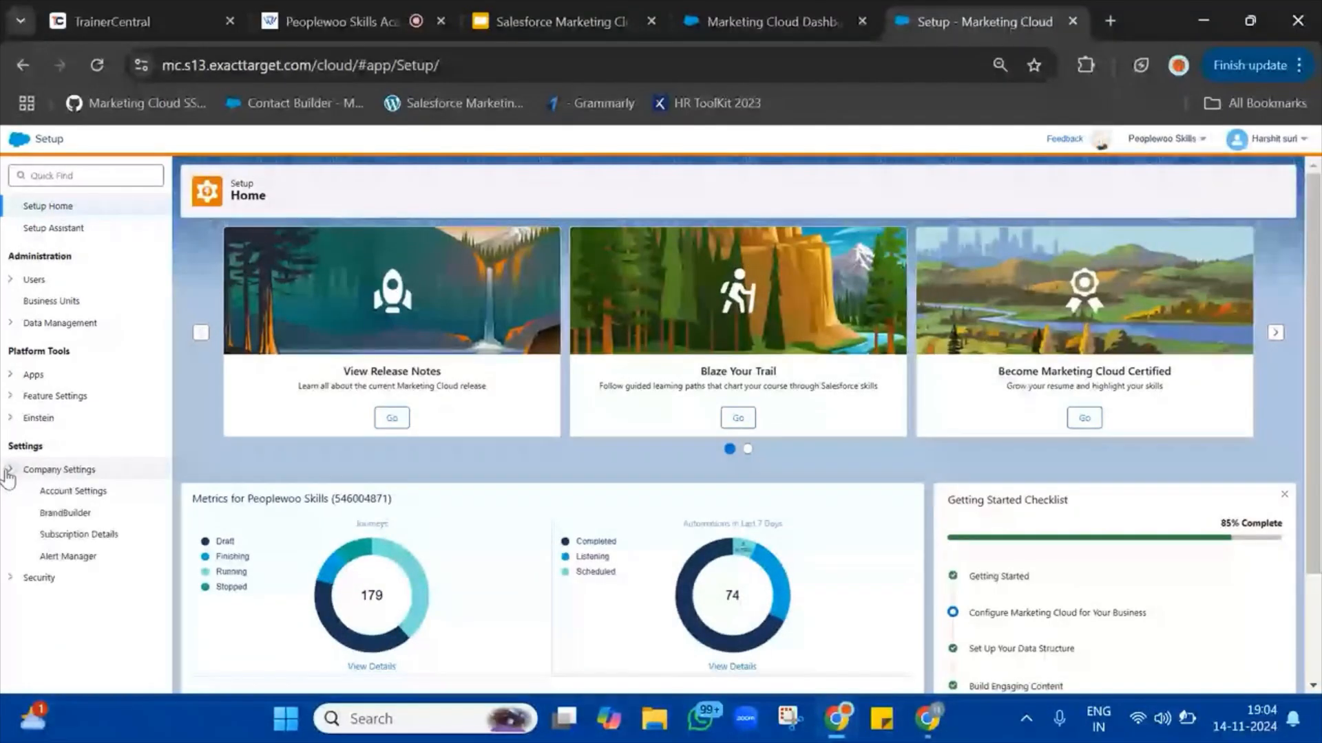
click(69, 491)
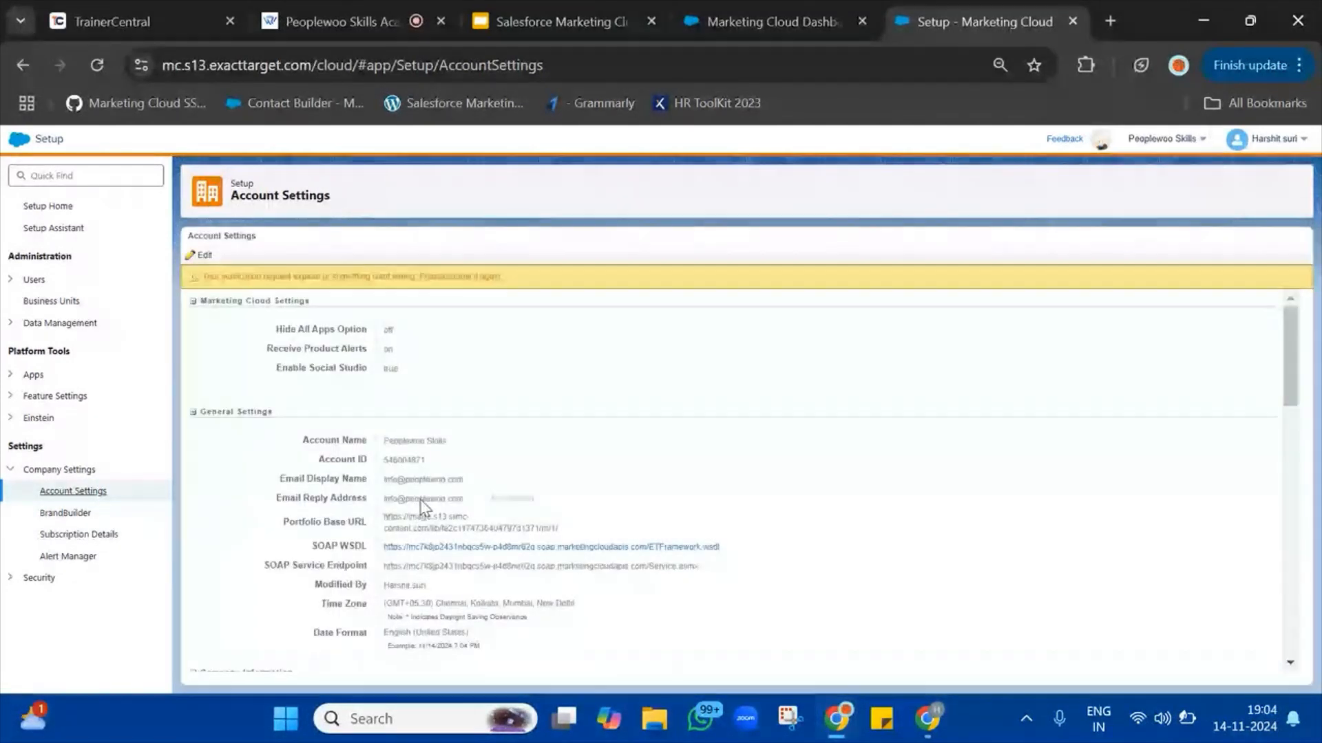
scroll(485, 609, down, 1)
triple_click(513, 552)
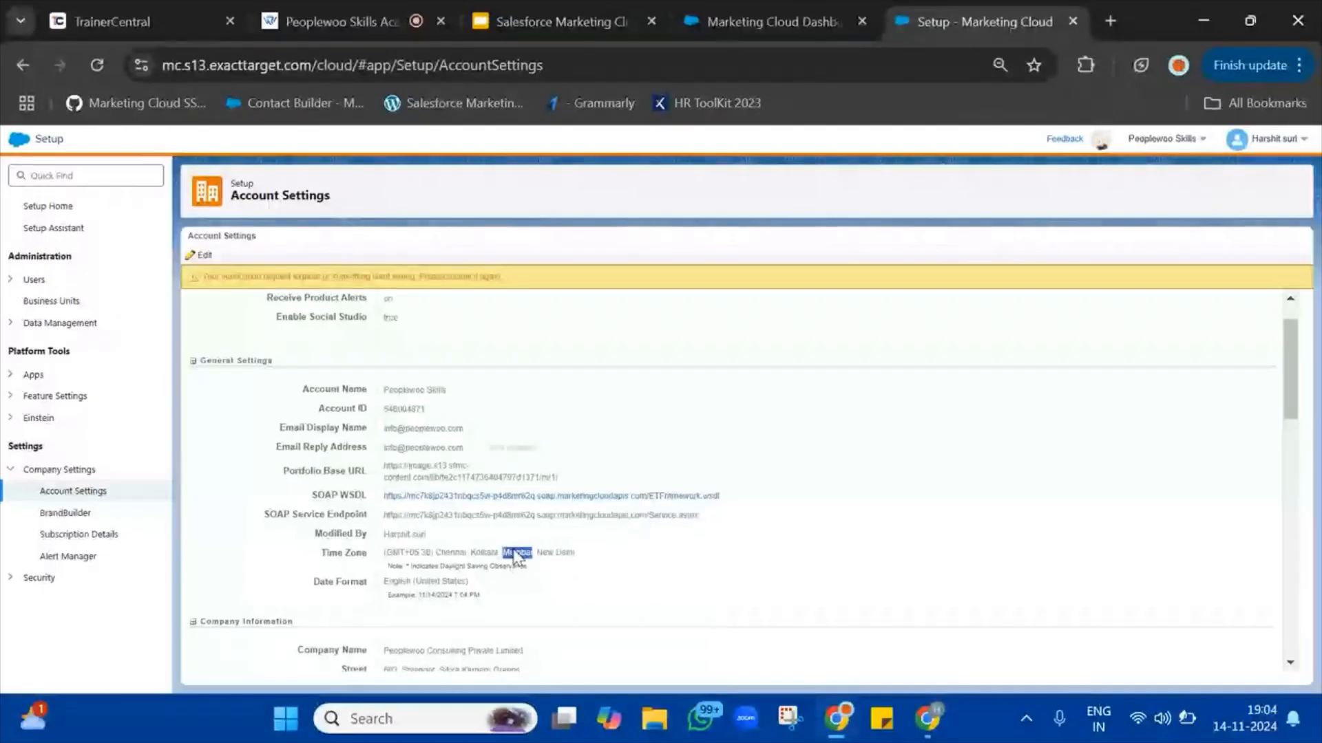
mouse_move(1123, 174)
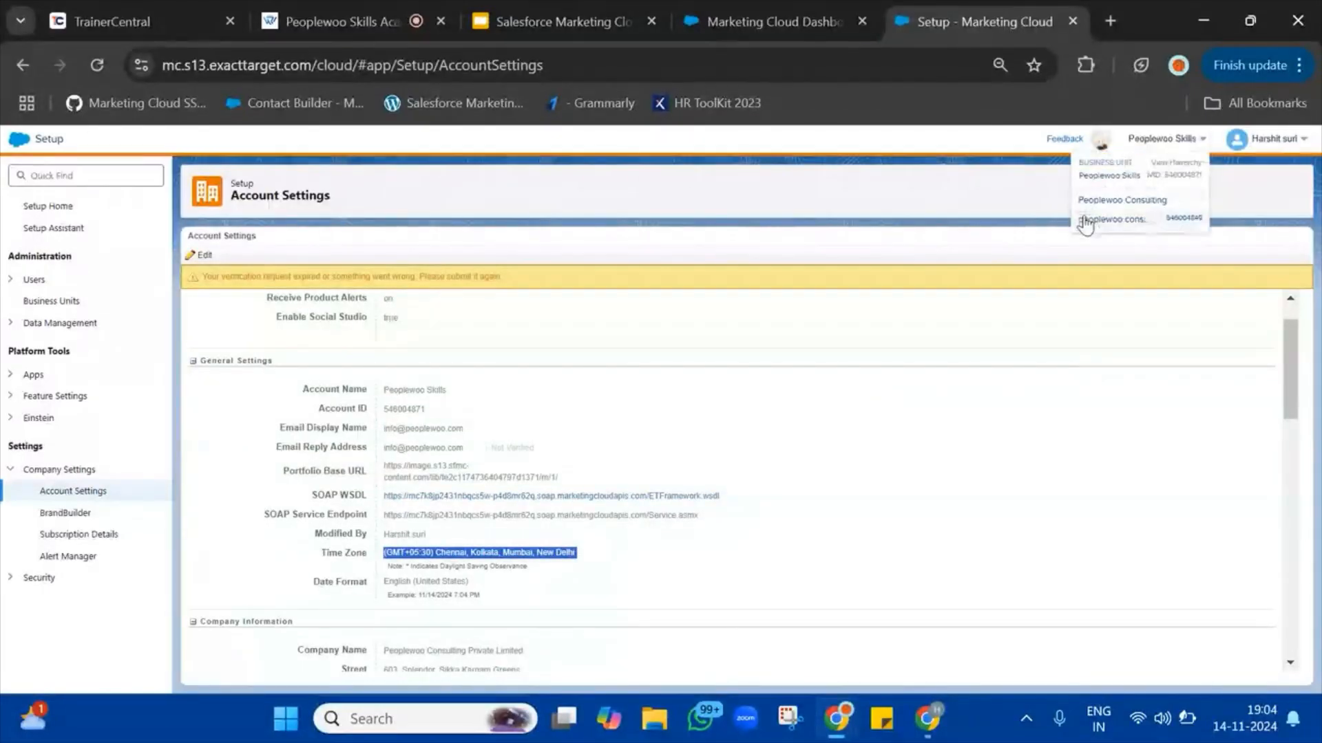